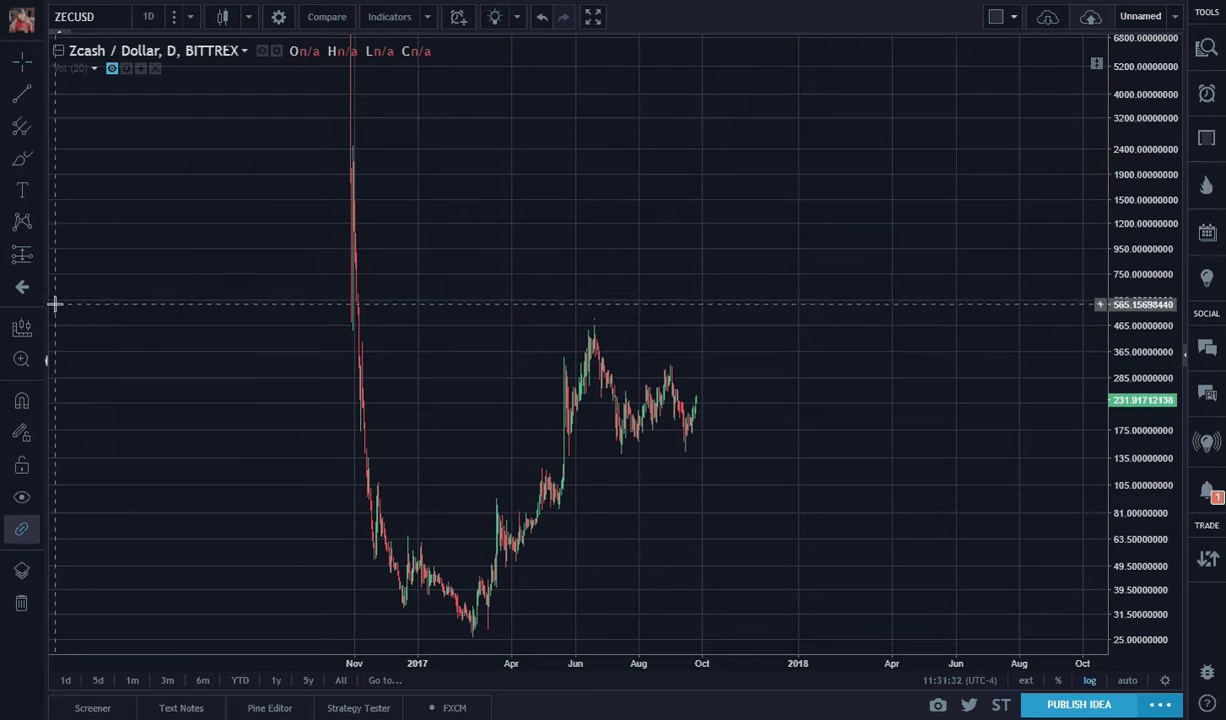
{"action": "left_click", "coordinate": [40, 228]}
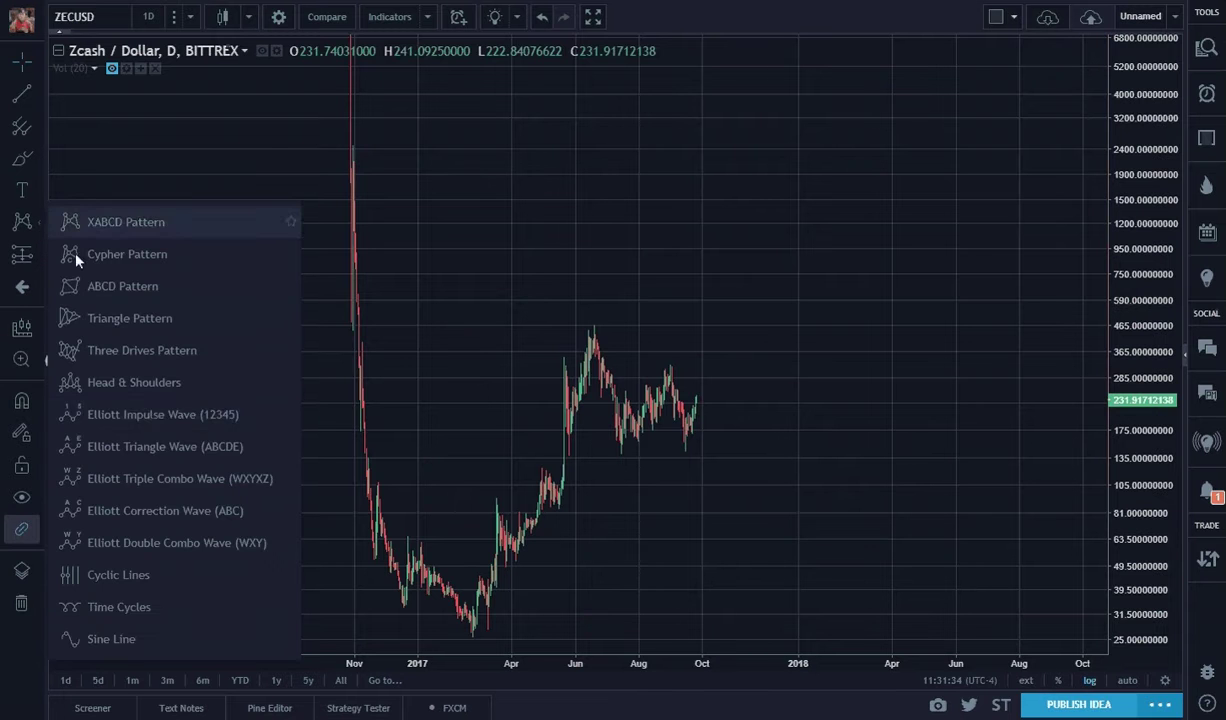
{"action": "left_click", "coordinate": [144, 388]}
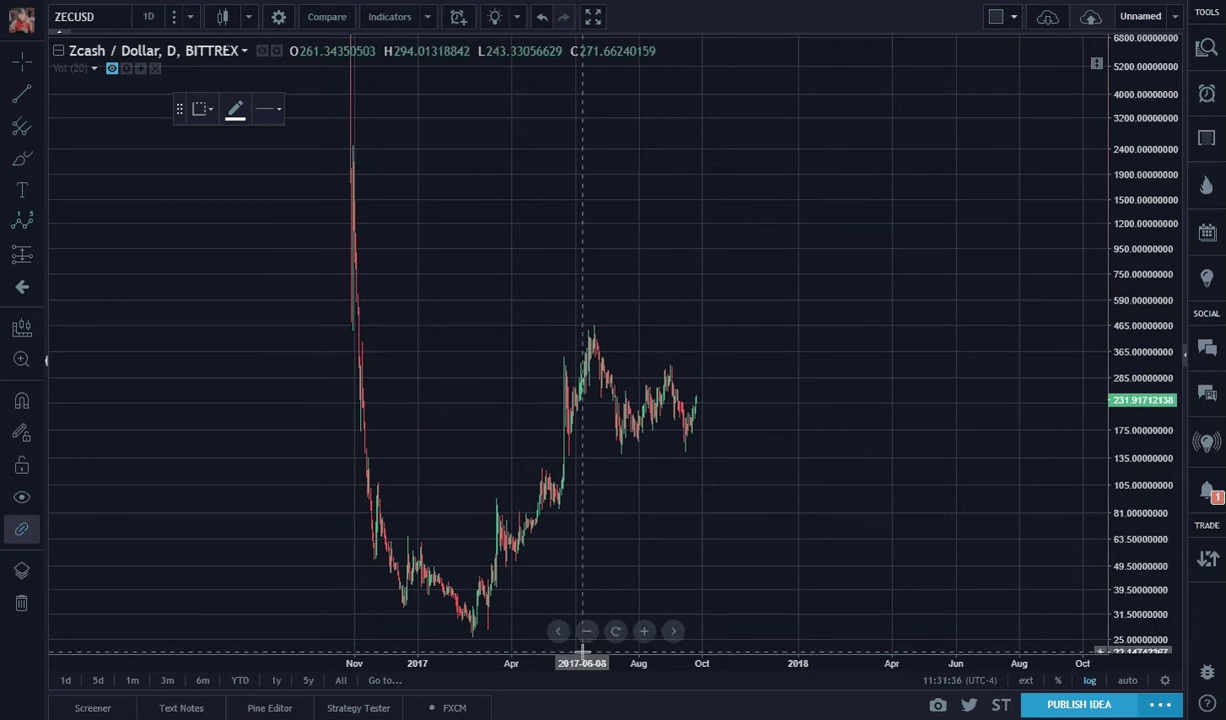
{"action": "left_click", "coordinate": [473, 640]}
{"action": "left_click", "coordinate": [491, 495]}
{"action": "left_click", "coordinate": [518, 570]}
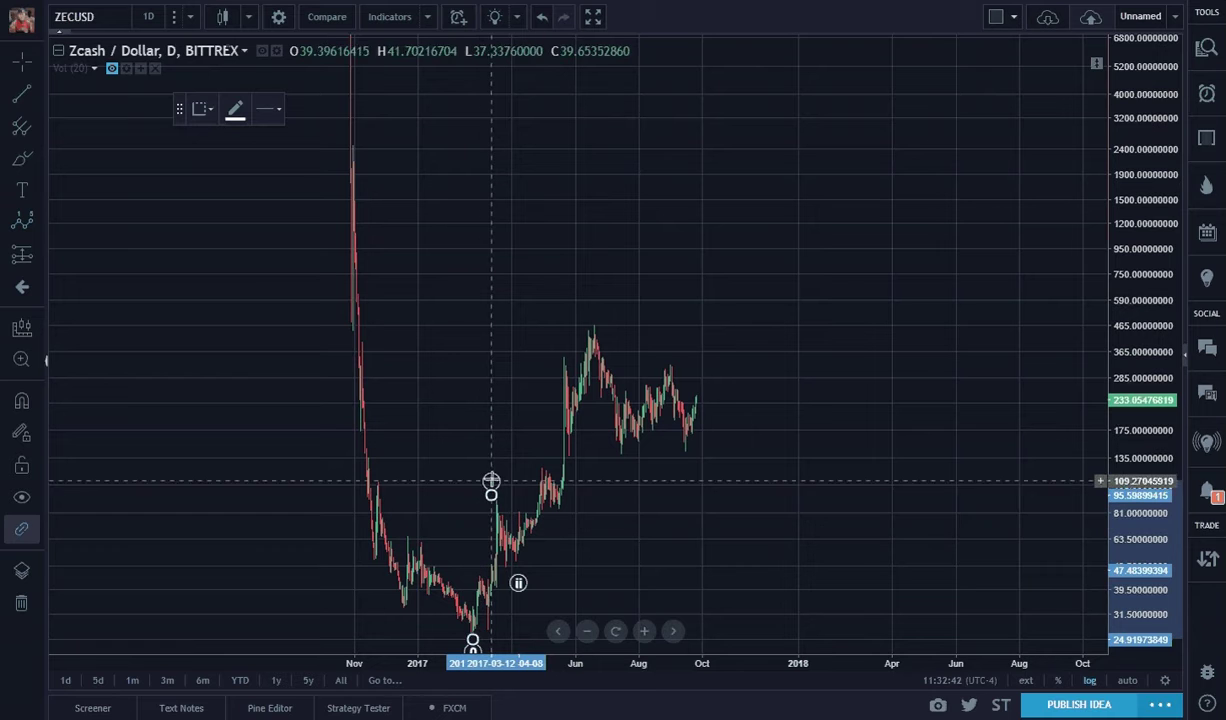
{"action": "left_click", "coordinate": [517, 583]}
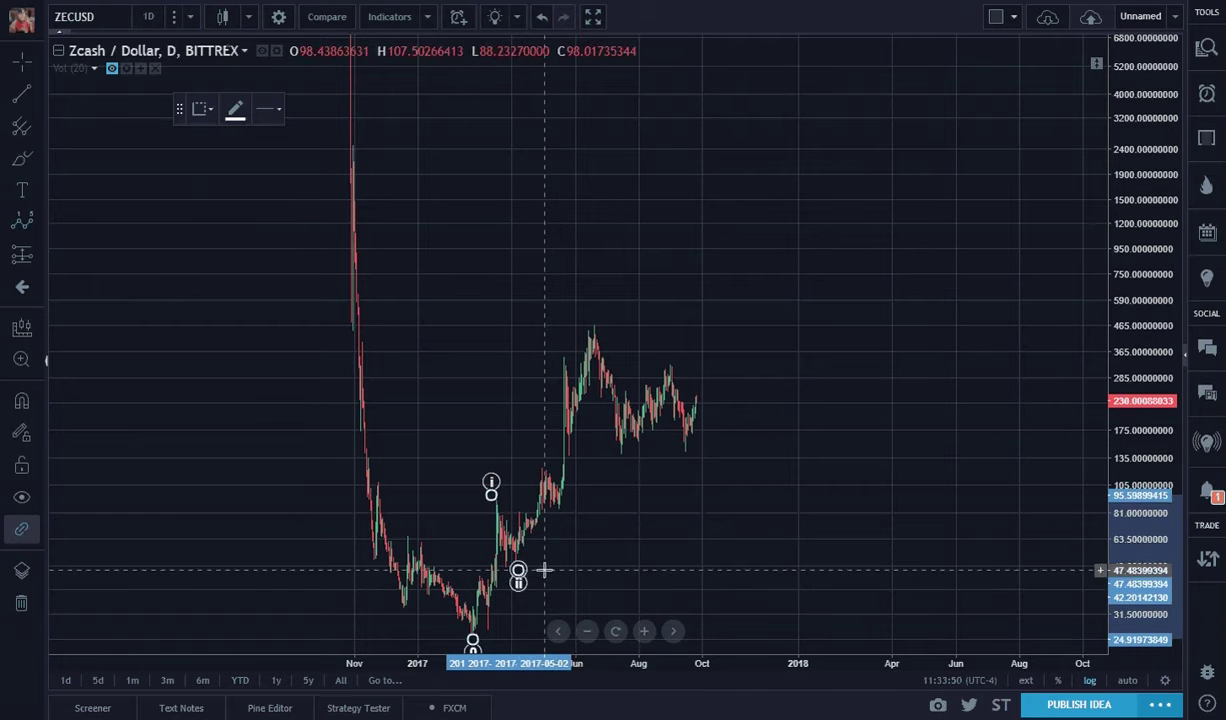
{"action": "key", "text": "Delete"}
{"action": "left_click", "coordinate": [24, 257]}
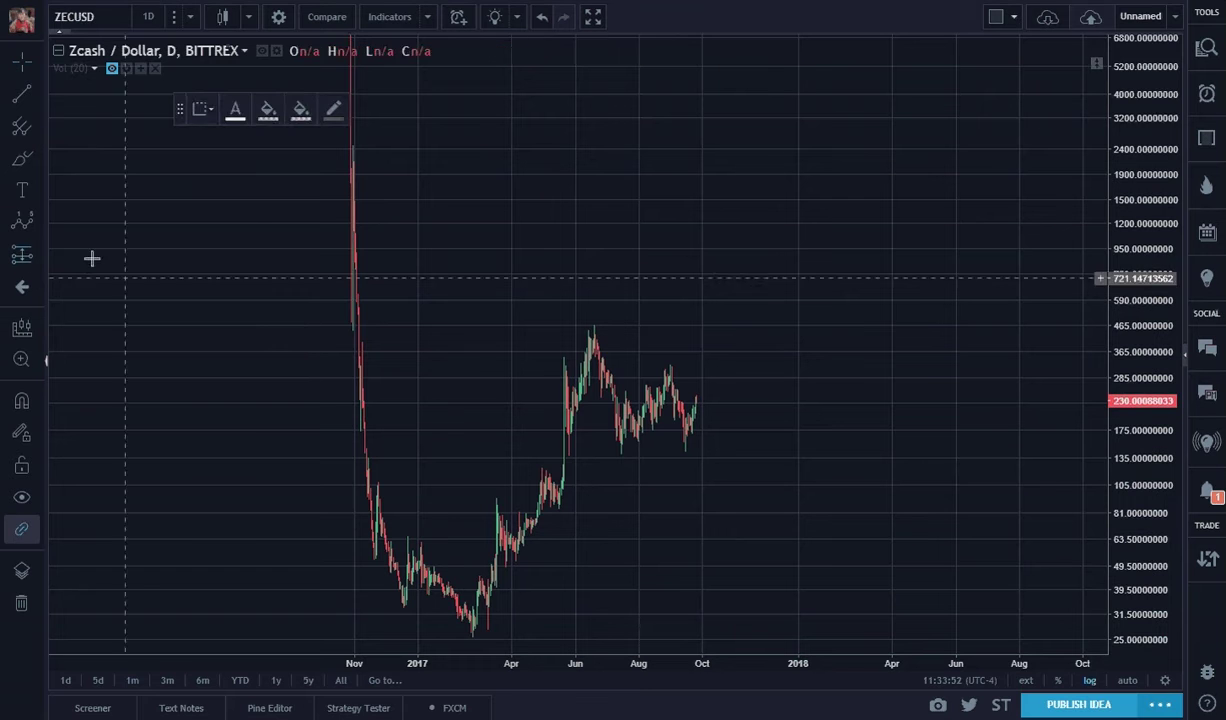
Step: Draw an Elliott Impulse Wave from the February 2017 low, placing waves i to v at about 103, 46, 406, 128 and 579
{"action": "left_click", "coordinate": [22, 224]}
{"action": "left_click", "coordinate": [472, 630]}
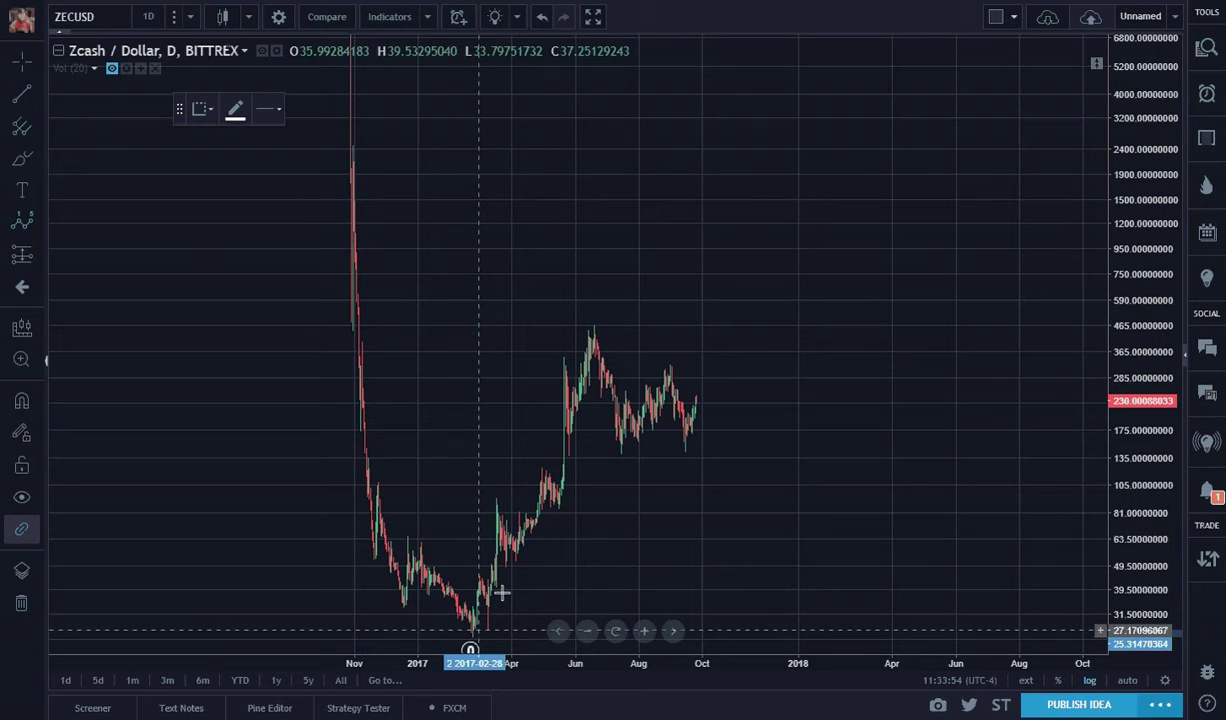
{"action": "left_click", "coordinate": [493, 487]}
{"action": "left_click", "coordinate": [511, 574]}
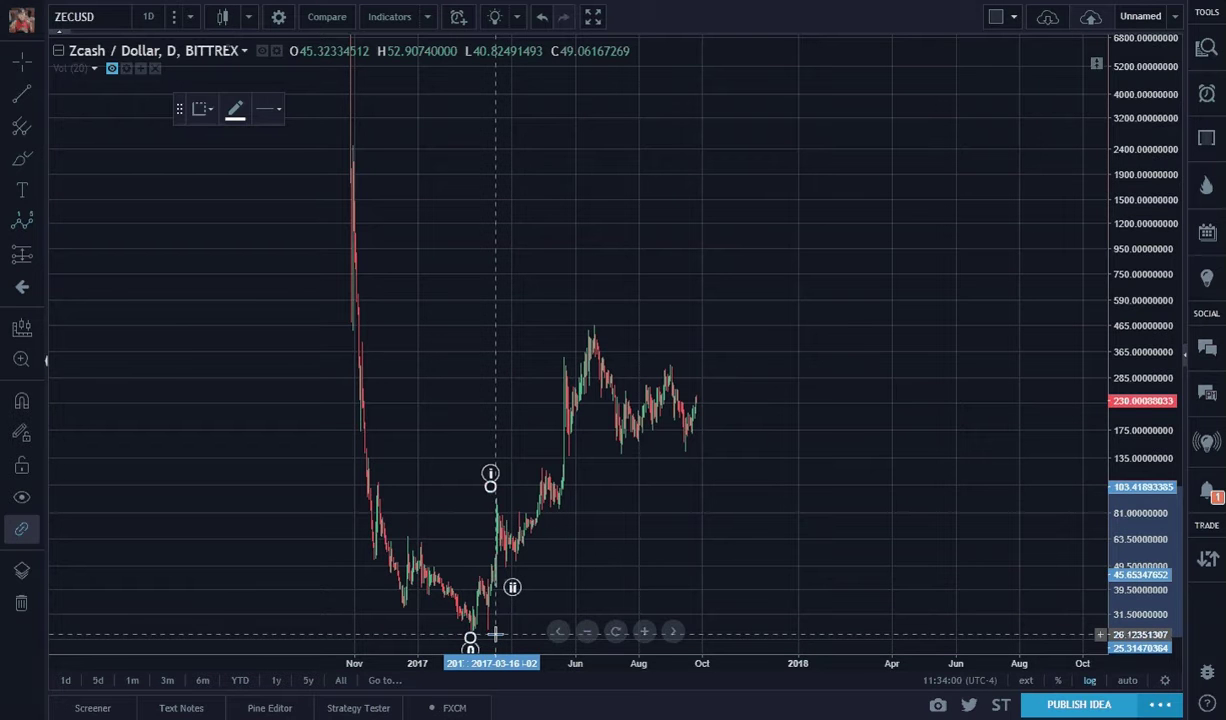
{"action": "left_click", "coordinate": [557, 339]}
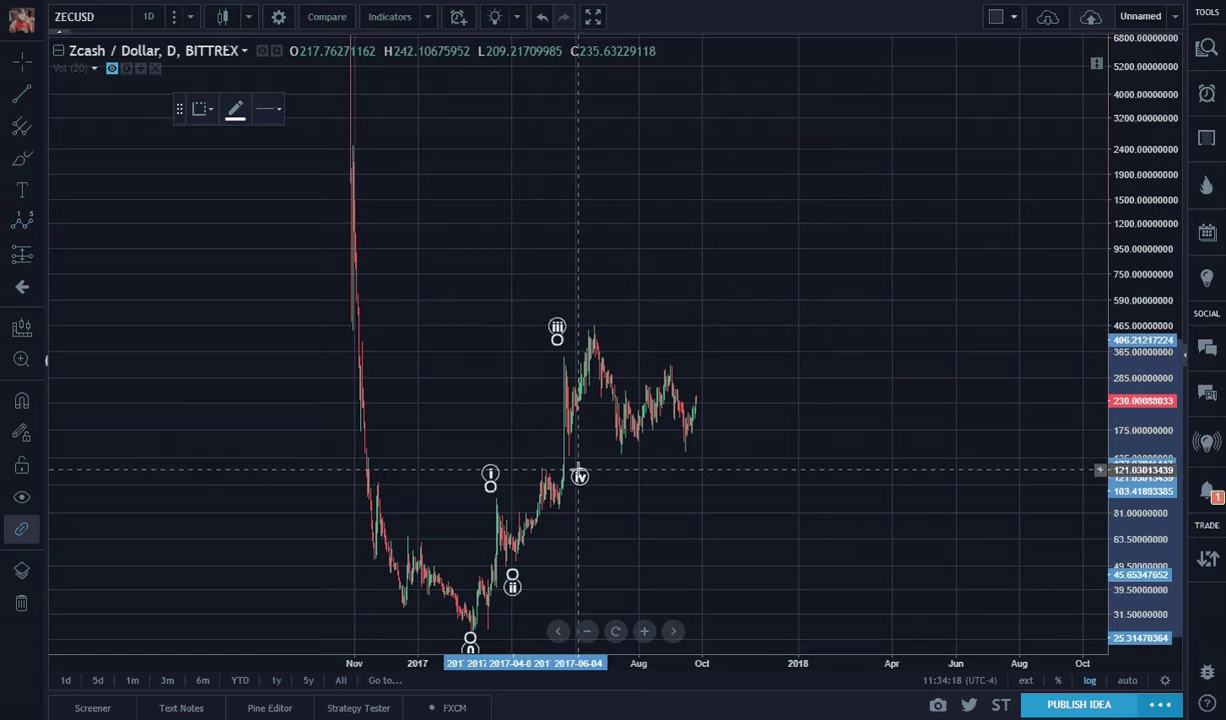
{"action": "left_click", "coordinate": [590, 301]}
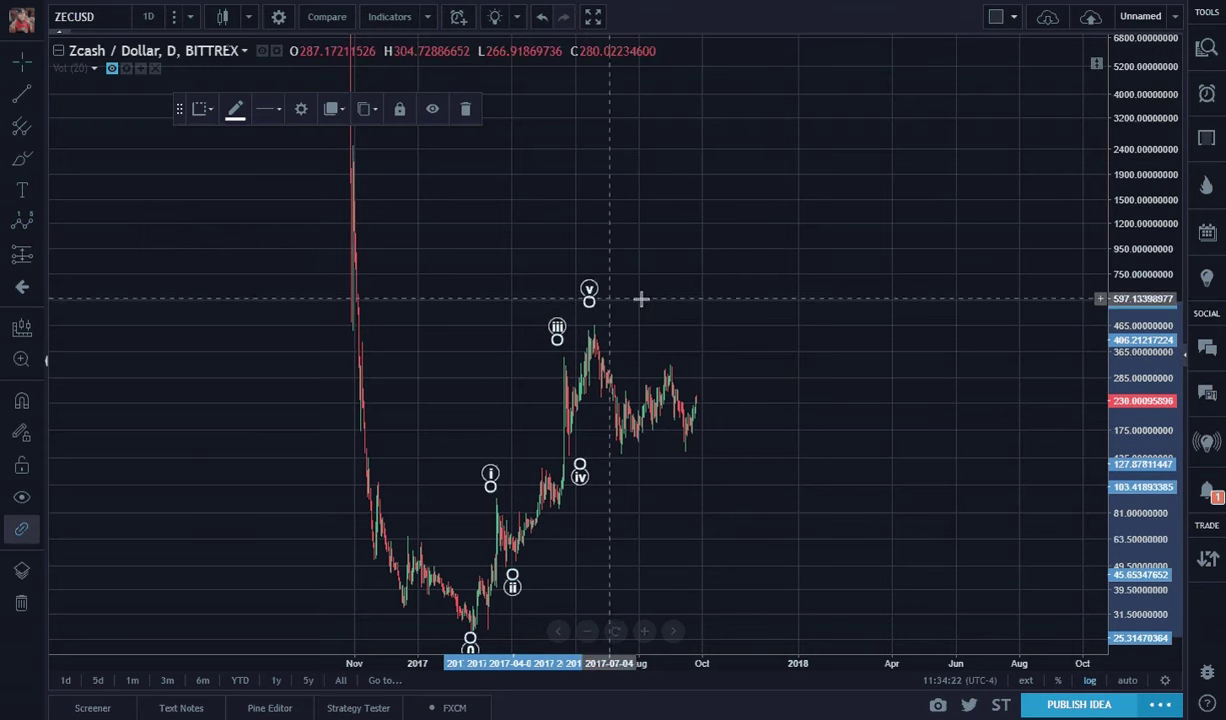
{"action": "left_click", "coordinate": [824, 339]}
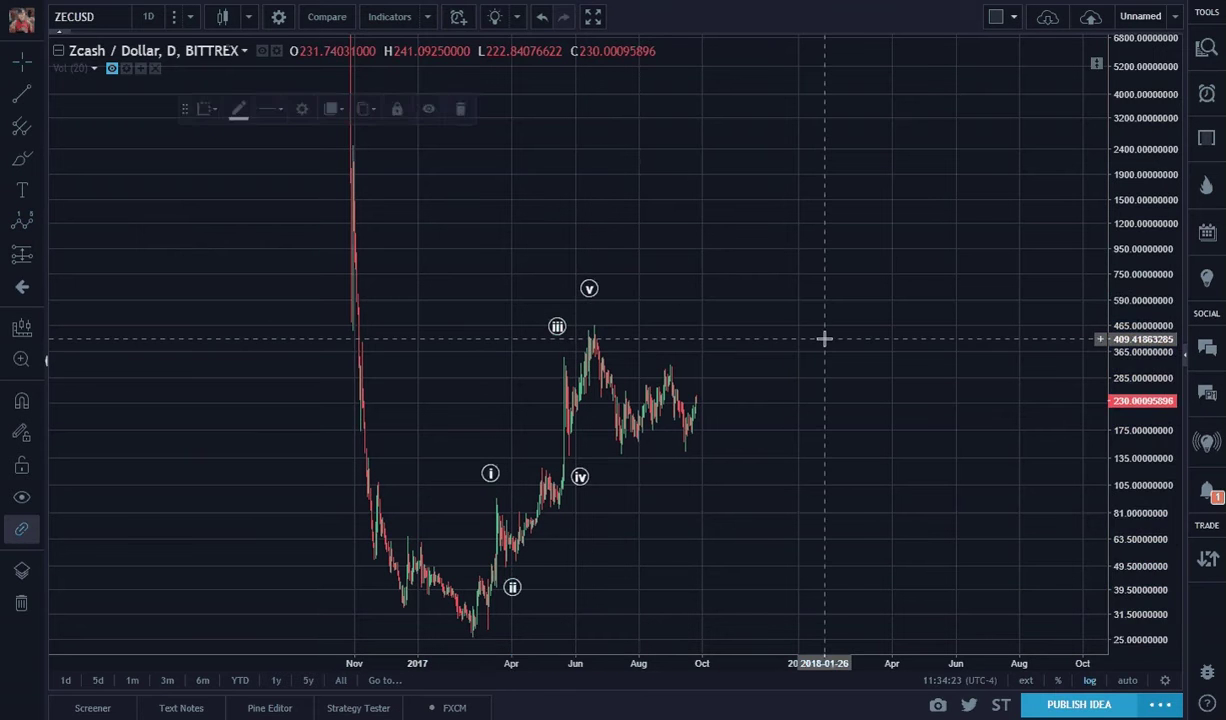
Step: Move the impulse wave's iii point to about 381 and its v point to about 527, closer to their price peaks
{"action": "left_click", "coordinate": [561, 342]}
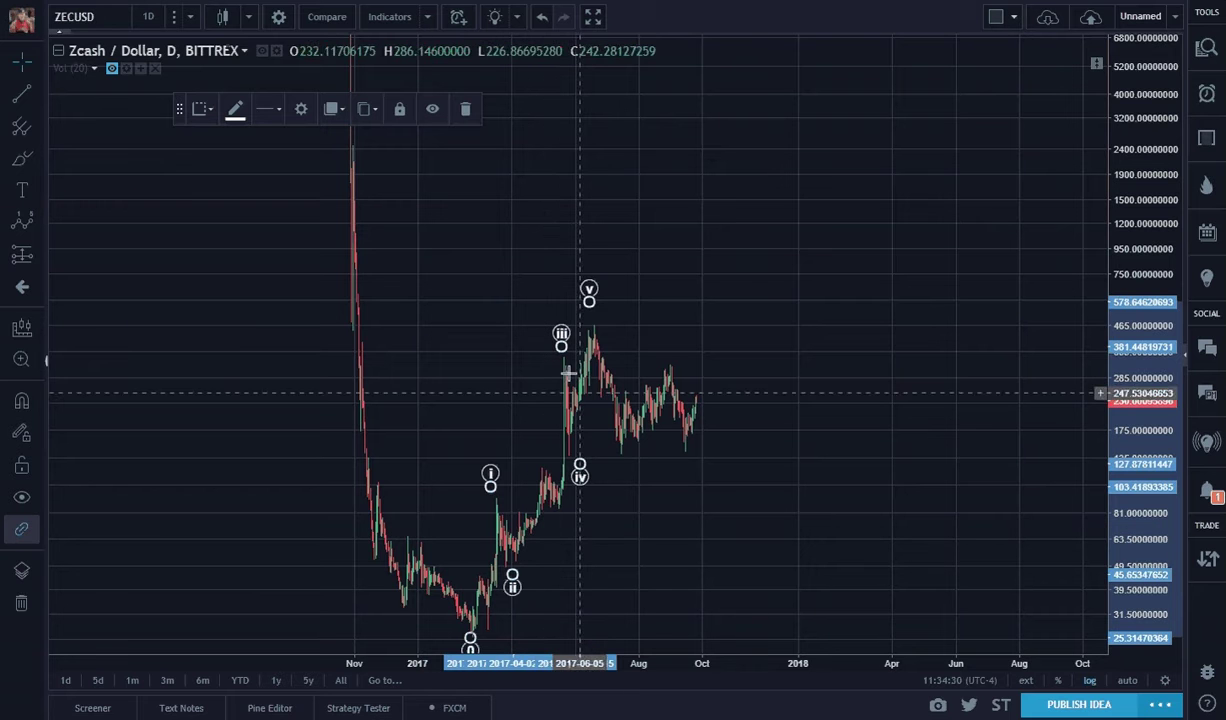
{"action": "left_click", "coordinate": [745, 514]}
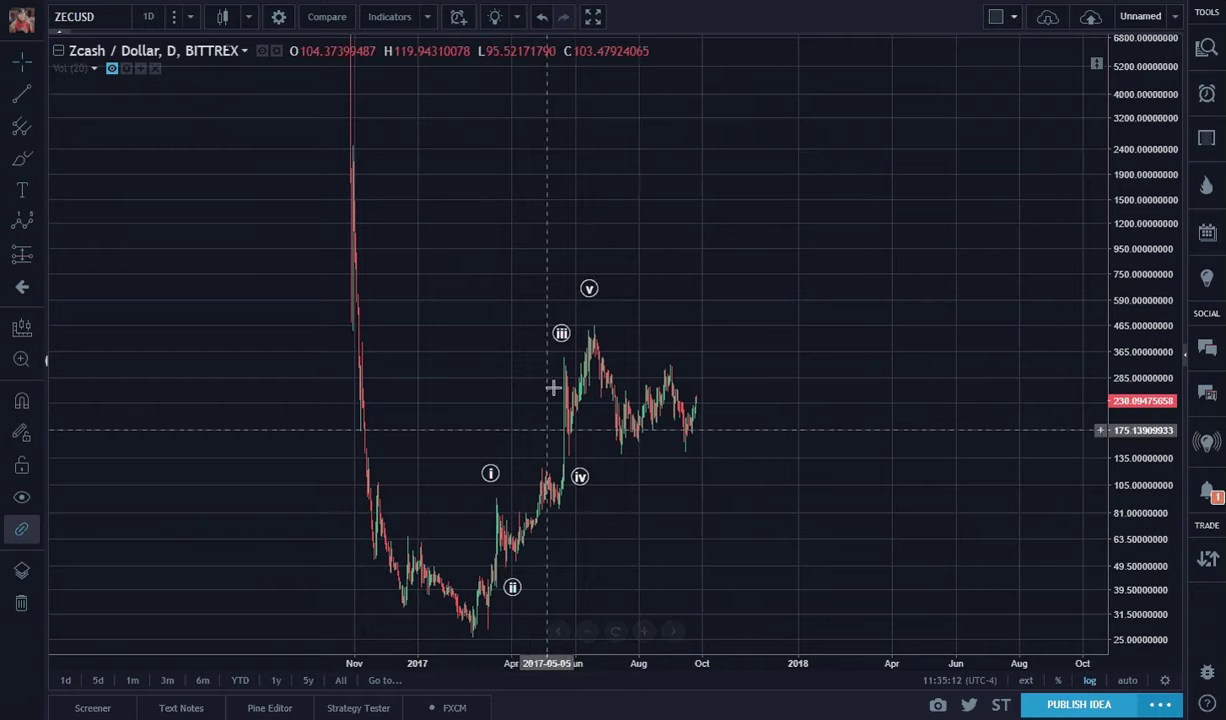
{"action": "left_click", "coordinate": [588, 292]}
{"action": "left_click_drag", "start_coordinate": [588, 292], "coordinate": [593, 303]}
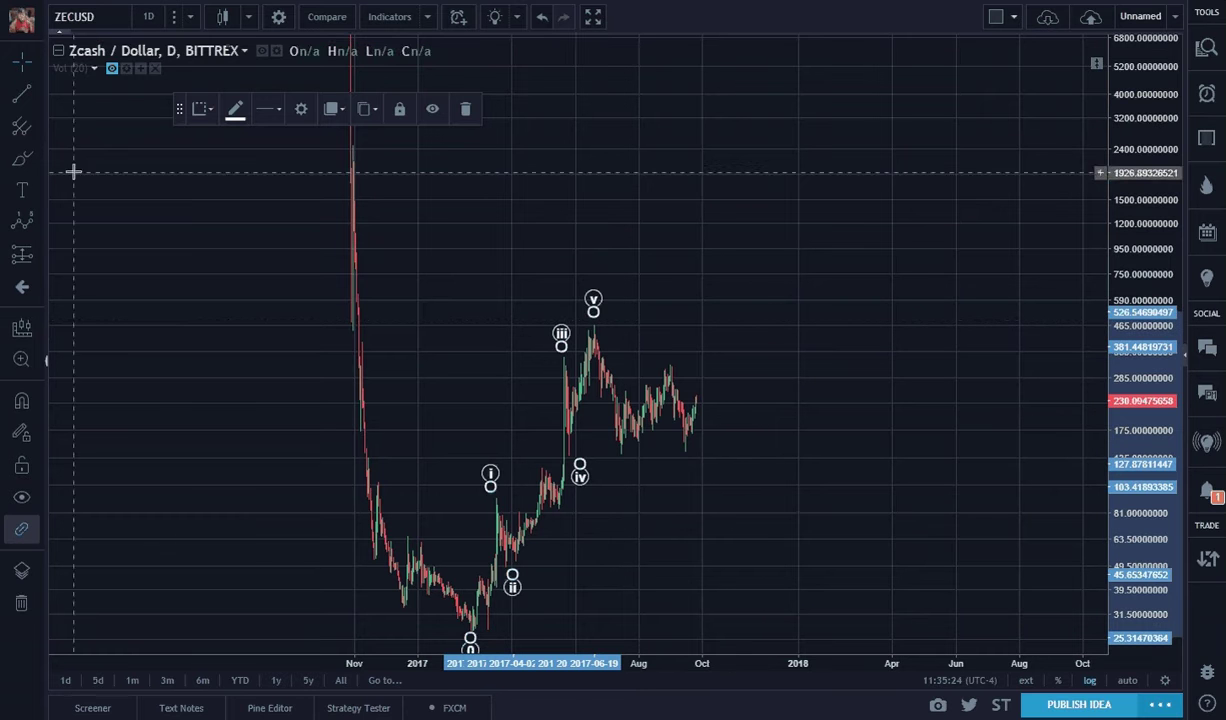
Step: Try an Elliott Correction Wave (ABC) on the decline from the wave v peak to the July 2017 low and delete it
{"action": "left_click", "coordinate": [38, 212]}
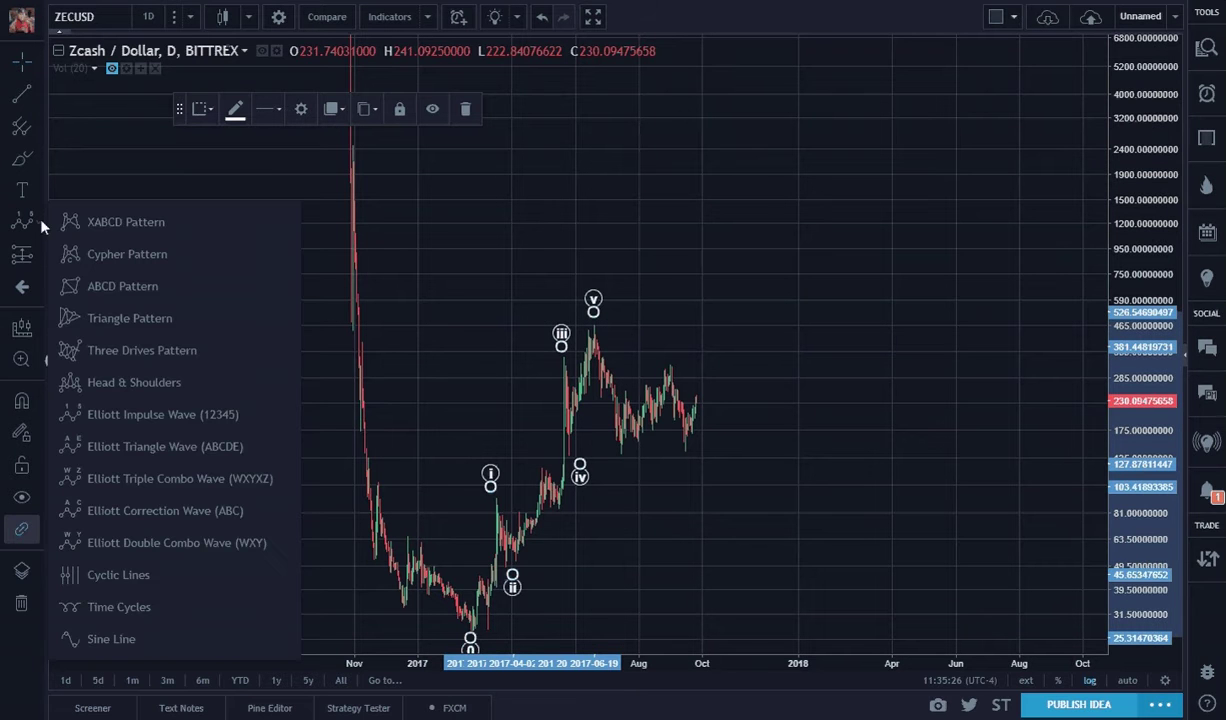
{"action": "left_click", "coordinate": [156, 510]}
{"action": "left_click", "coordinate": [593, 332]}
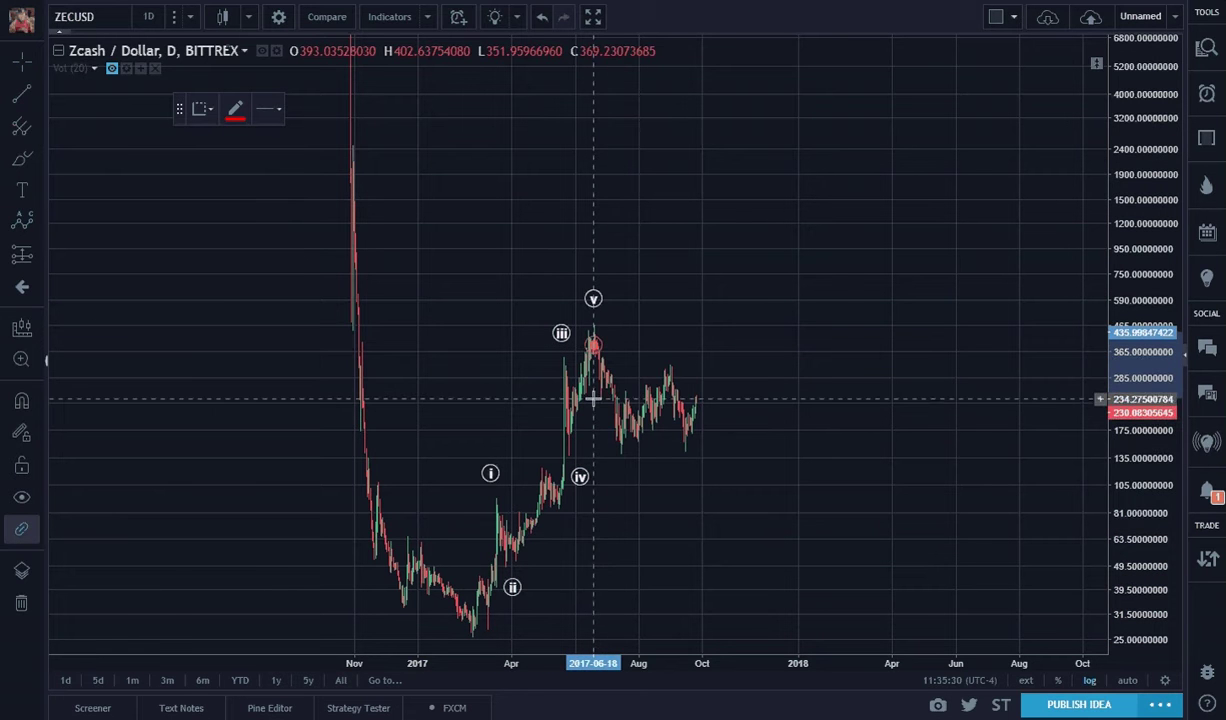
{"action": "left_click", "coordinate": [597, 399]}
{"action": "left_click", "coordinate": [610, 348]}
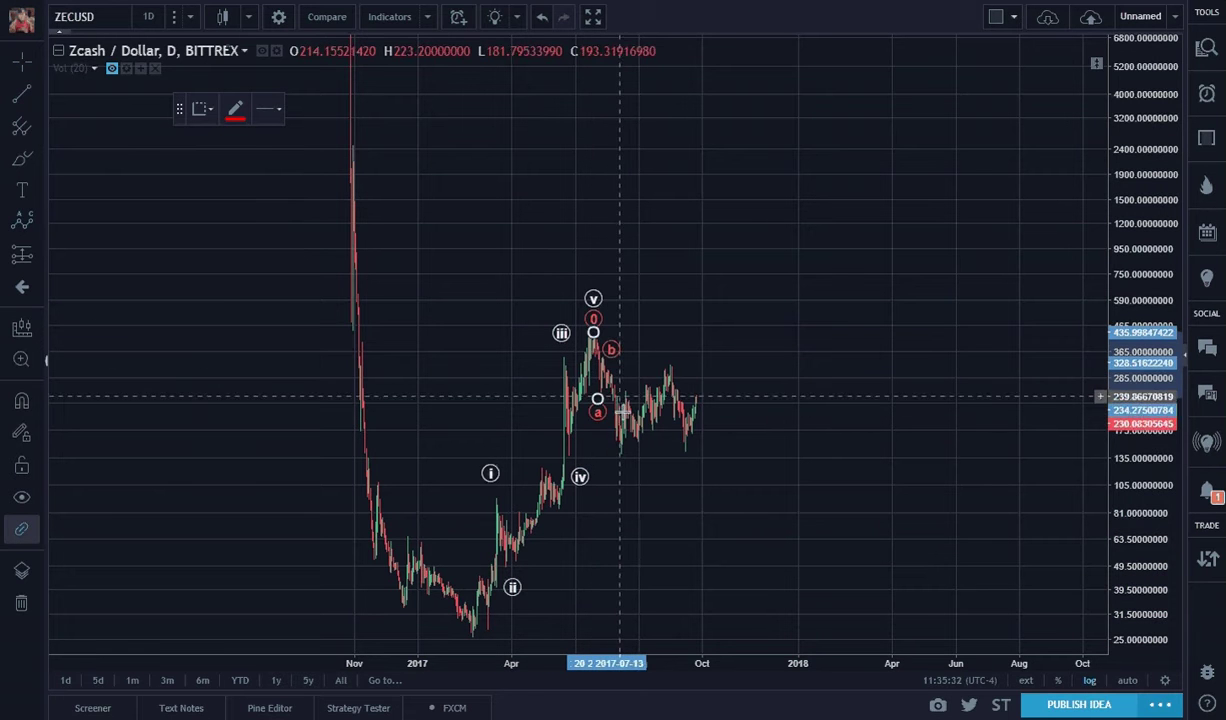
{"action": "left_click", "coordinate": [624, 465]}
{"action": "left_click_drag", "start_coordinate": [625, 464], "coordinate": [621, 448]}
{"action": "left_click", "coordinate": [725, 490]}
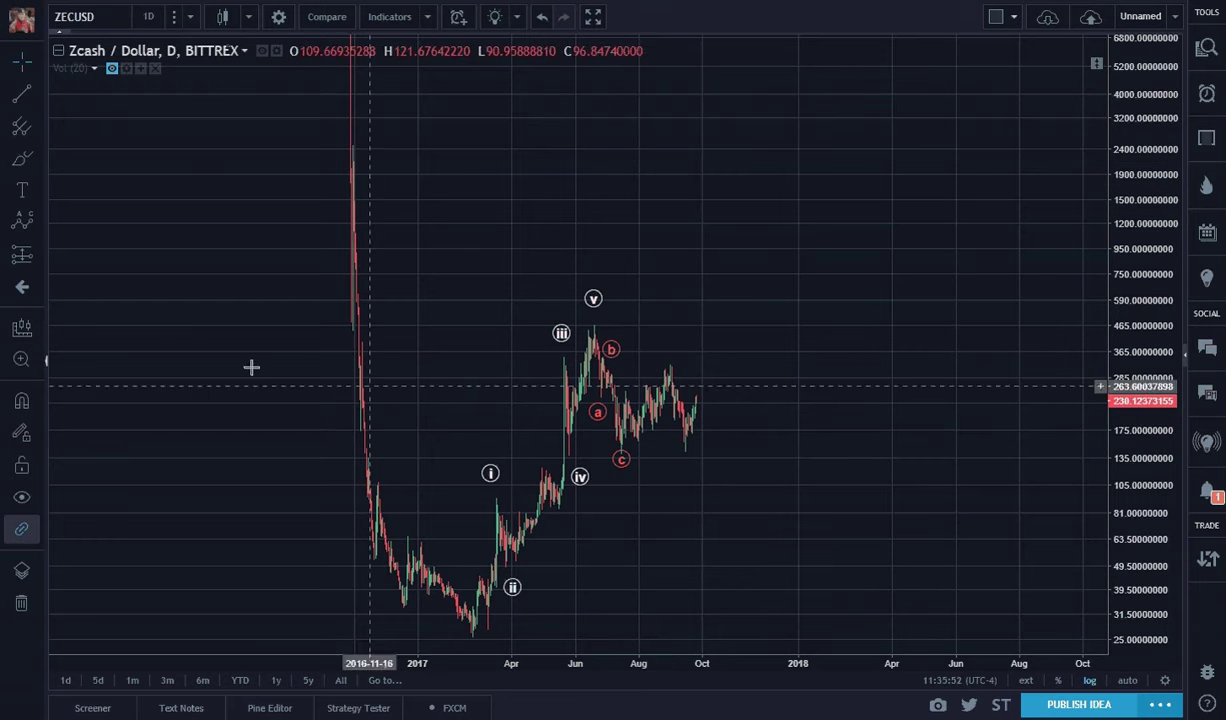
{"action": "left_click", "coordinate": [612, 350]}
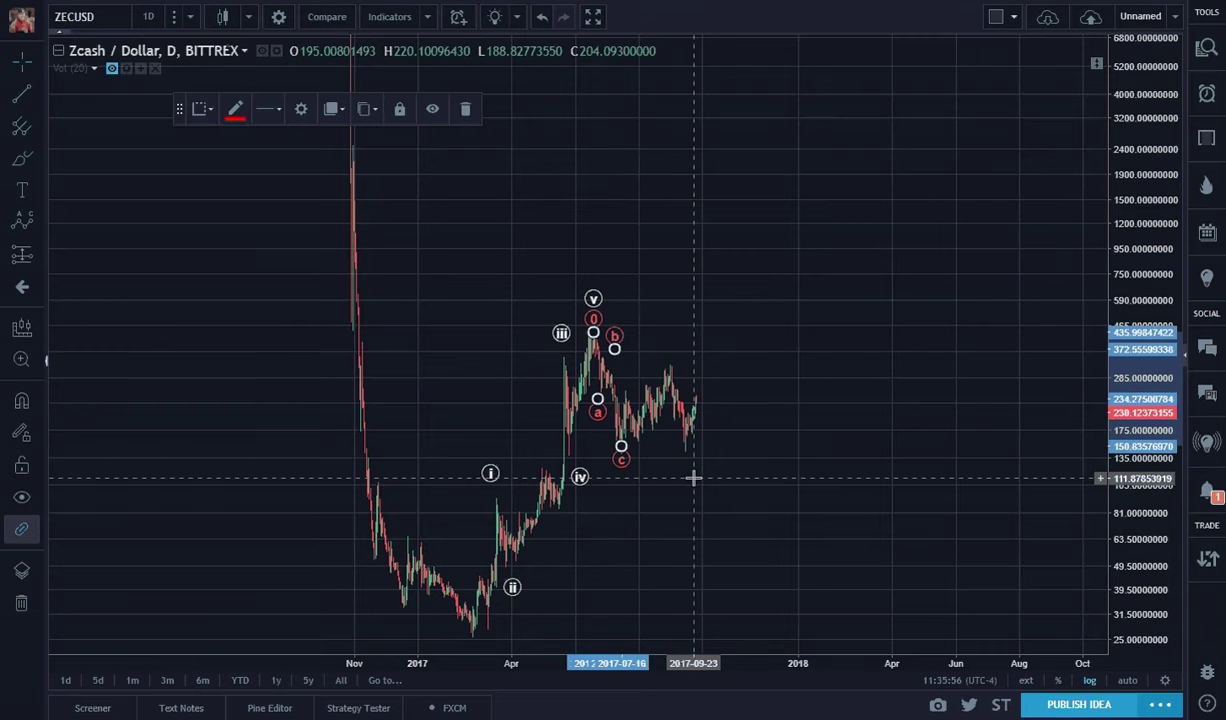
{"action": "key", "text": "Delete"}
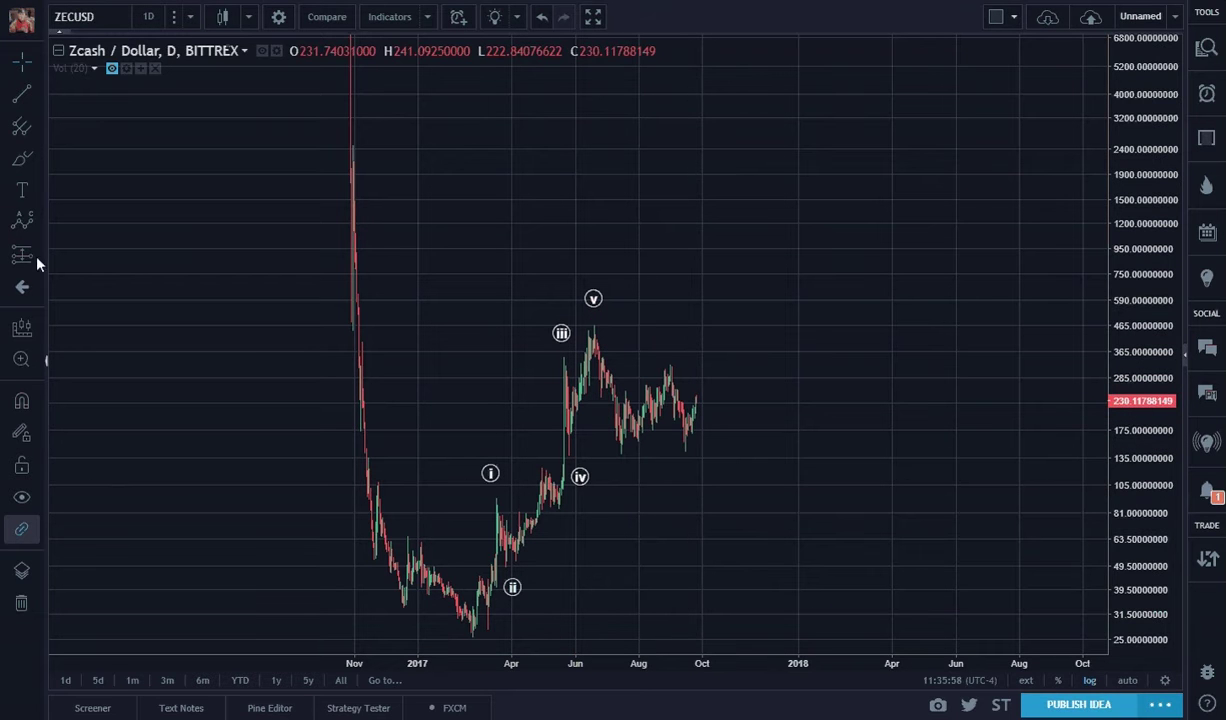
{"action": "left_click", "coordinate": [35, 229]}
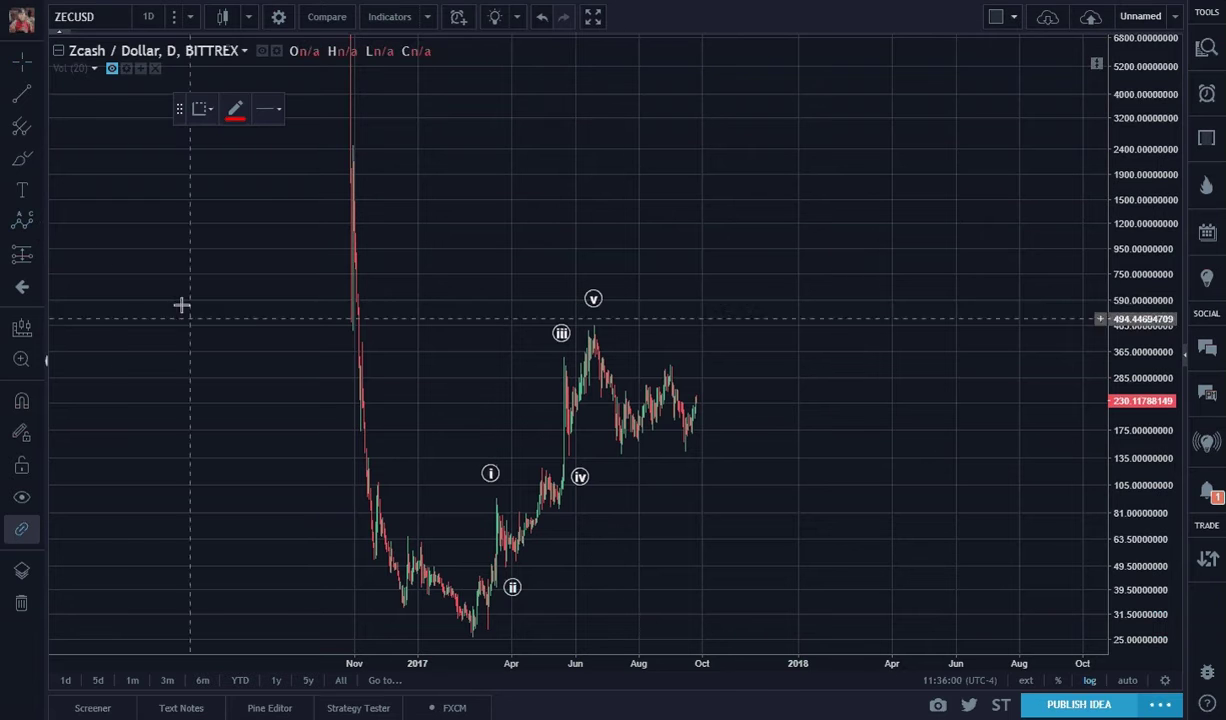
Step: Draw an Elliott Triangle Wave (ABCDE) from the mid-July 2017 low through the alternating highs and lows to the early September peak
{"action": "left_click", "coordinate": [41, 223]}
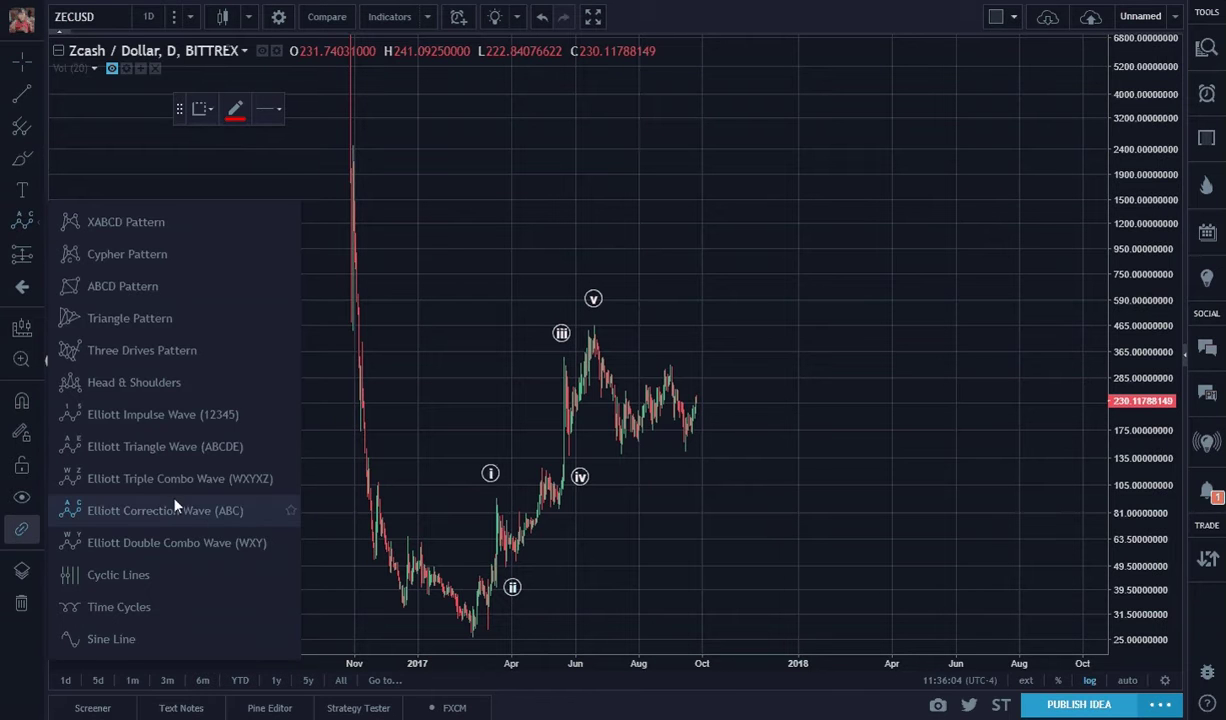
{"action": "left_click", "coordinate": [162, 446]}
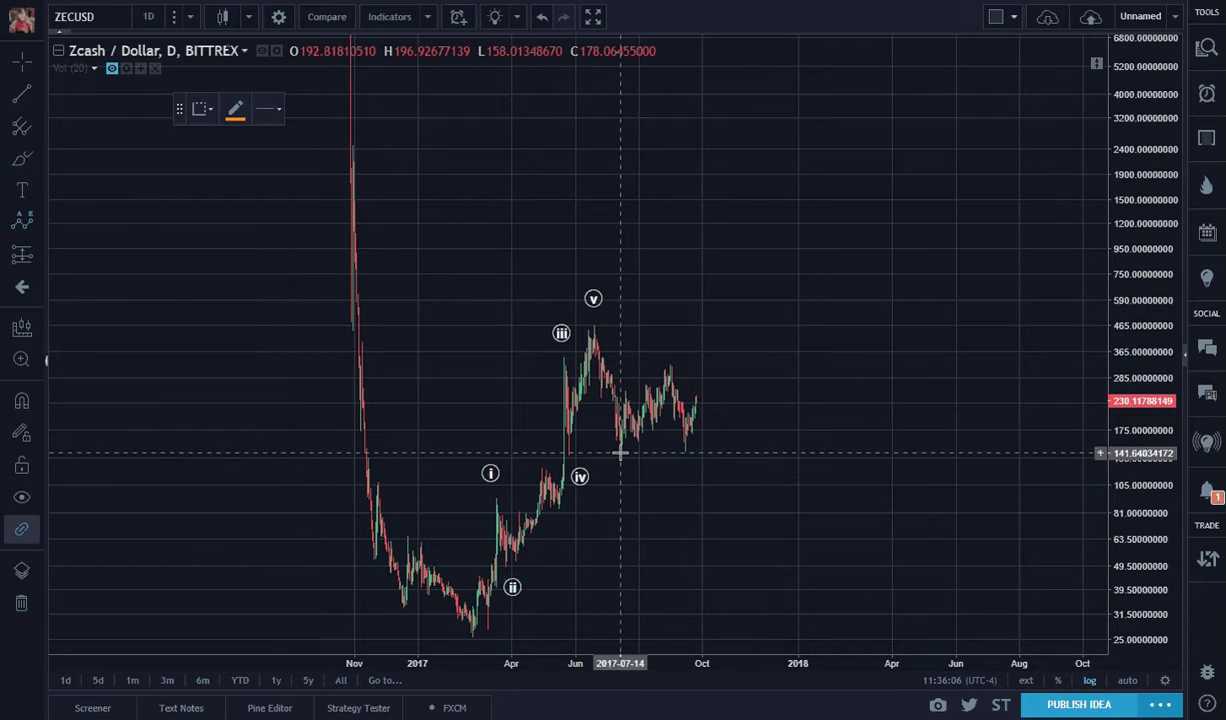
{"action": "left_click", "coordinate": [620, 455]}
{"action": "left_click", "coordinate": [625, 388]}
{"action": "left_click", "coordinate": [636, 446]}
{"action": "left_click", "coordinate": [641, 382]}
{"action": "left_click", "coordinate": [657, 430]}
{"action": "left_click", "coordinate": [672, 361]}
{"action": "left_click", "coordinate": [784, 408]}
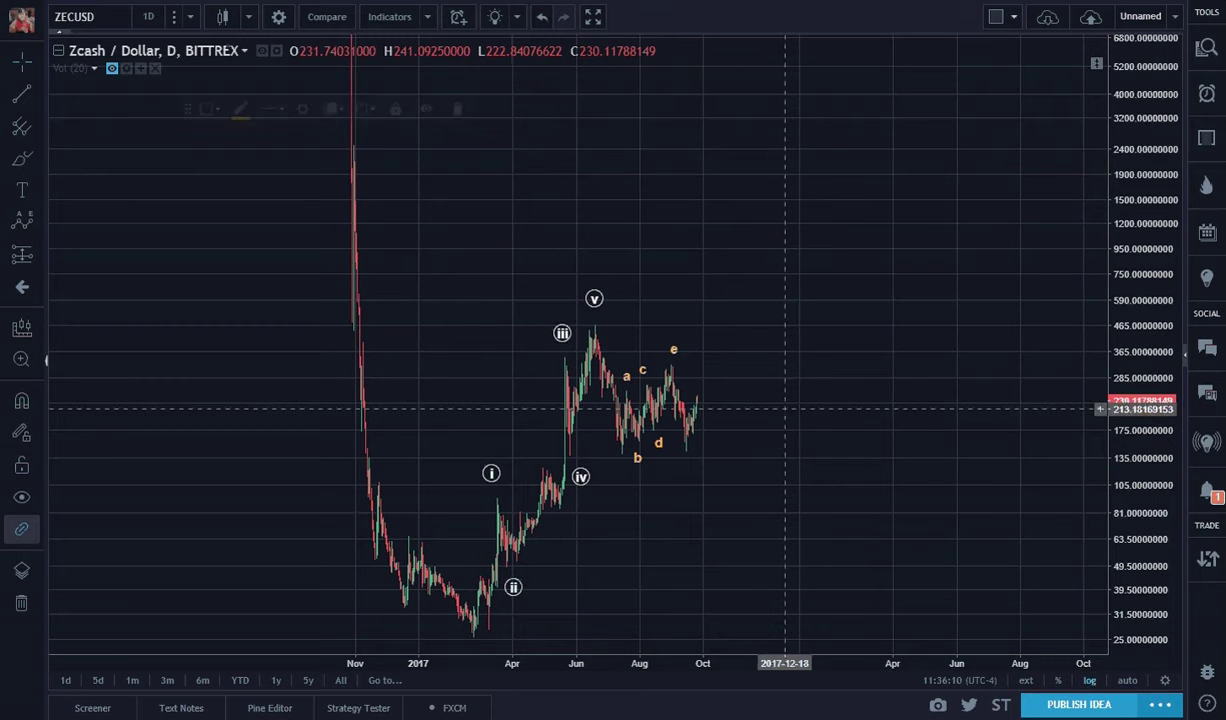
Step: Draw a trend line along the a, c and e highs from about 229 to 326, and make it solid white
{"action": "left_click", "coordinate": [22, 94]}
{"action": "left_click", "coordinate": [621, 401]}
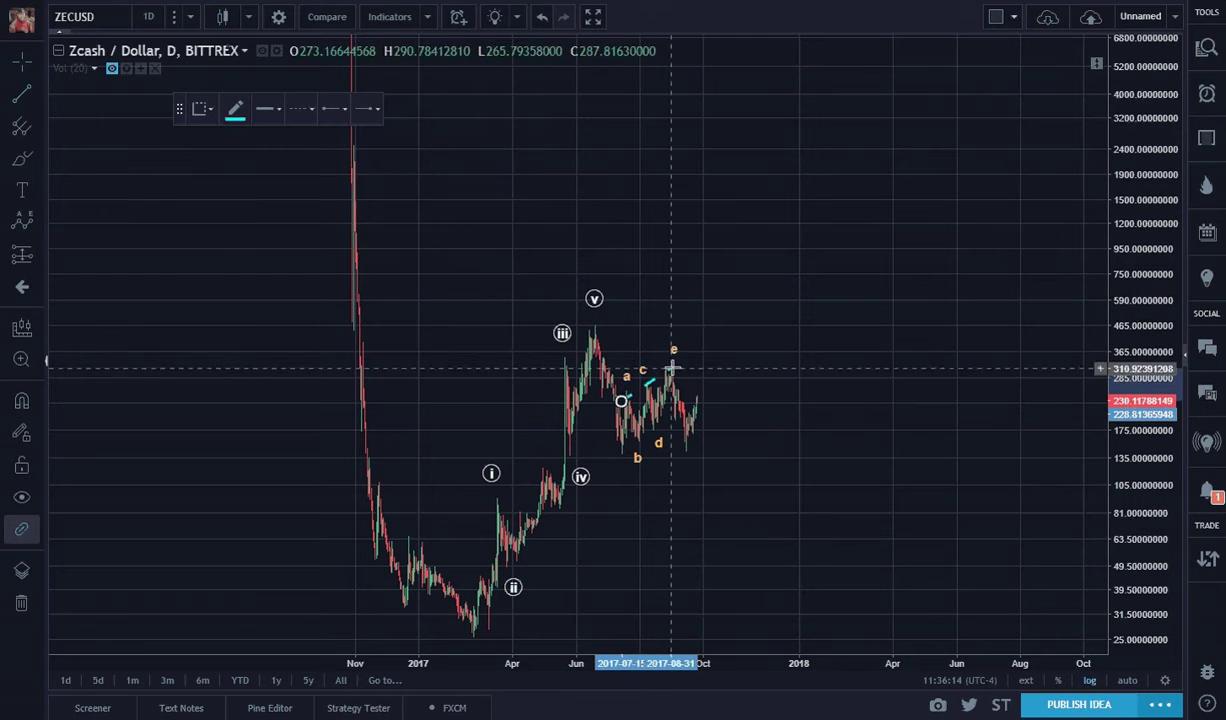
{"action": "left_click", "coordinate": [674, 364]}
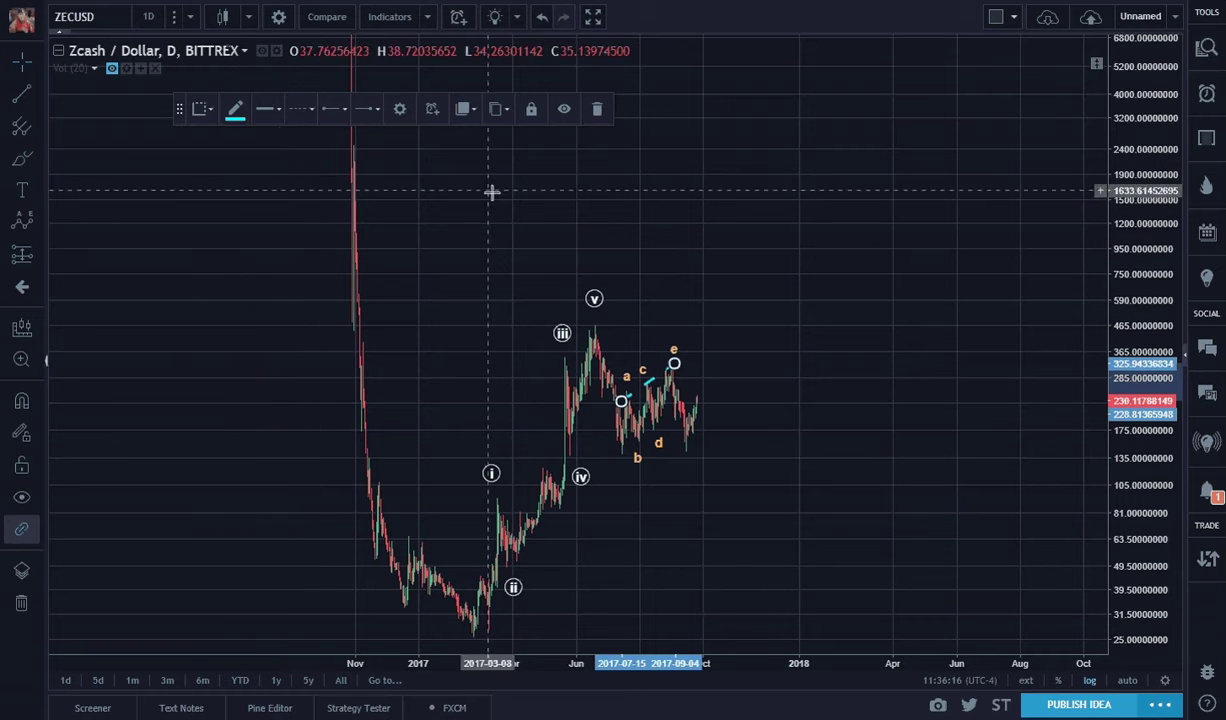
{"action": "left_click", "coordinate": [300, 110]}
{"action": "left_click", "coordinate": [295, 161]}
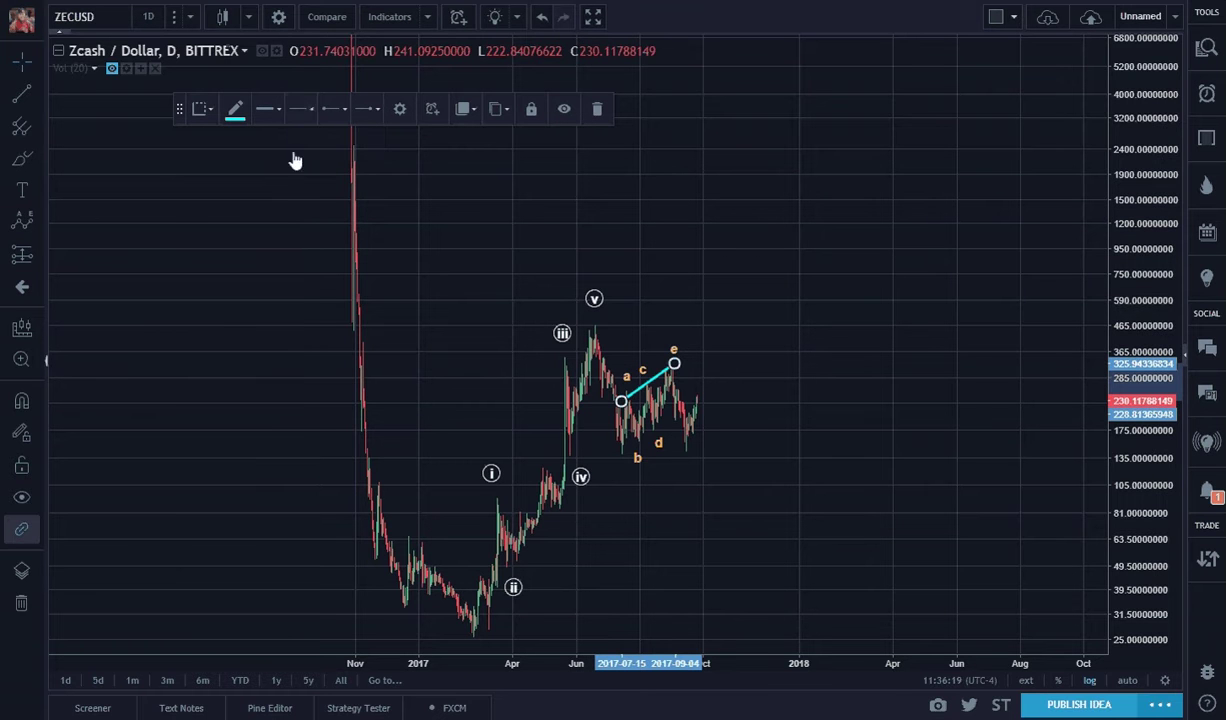
{"action": "left_click", "coordinate": [234, 112]}
{"action": "left_click", "coordinate": [369, 138]}
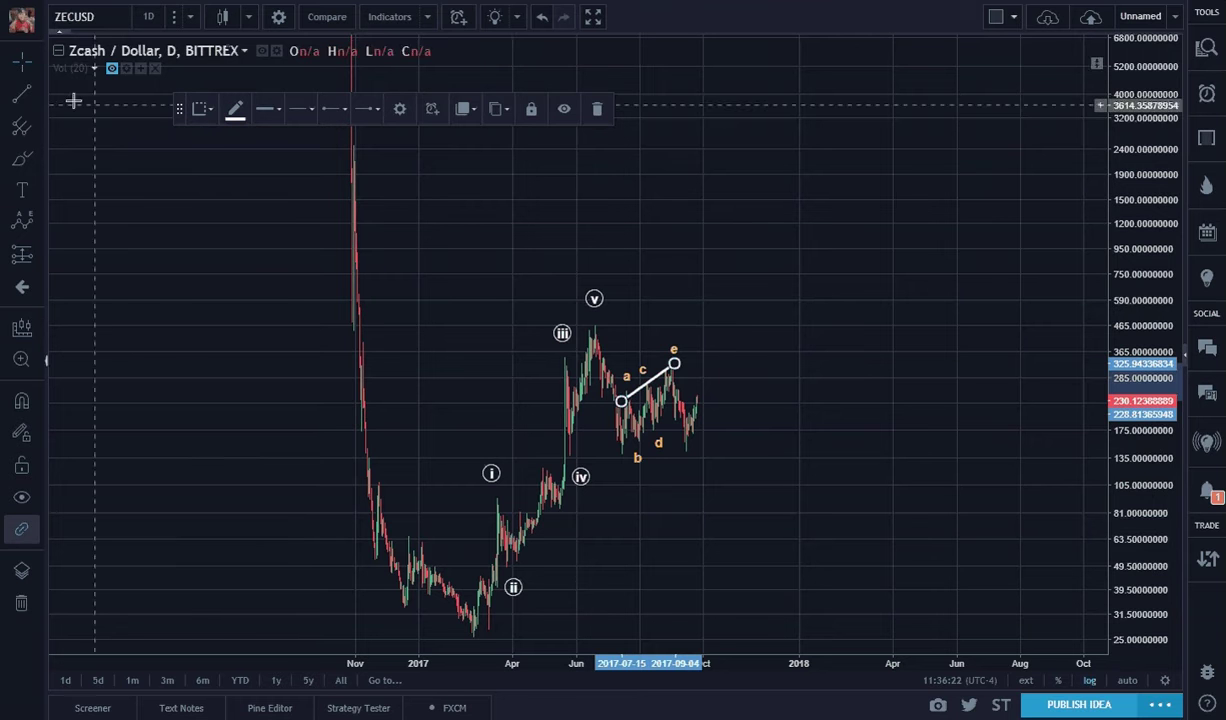
Step: Draw a second trend line along the b and d lows from 2017-07-13 at about 143 to 2017-10-10 at about 276
{"action": "left_click", "coordinate": [23, 95]}
{"action": "left_click", "coordinate": [620, 452]}
{"action": "left_click", "coordinate": [712, 381]}
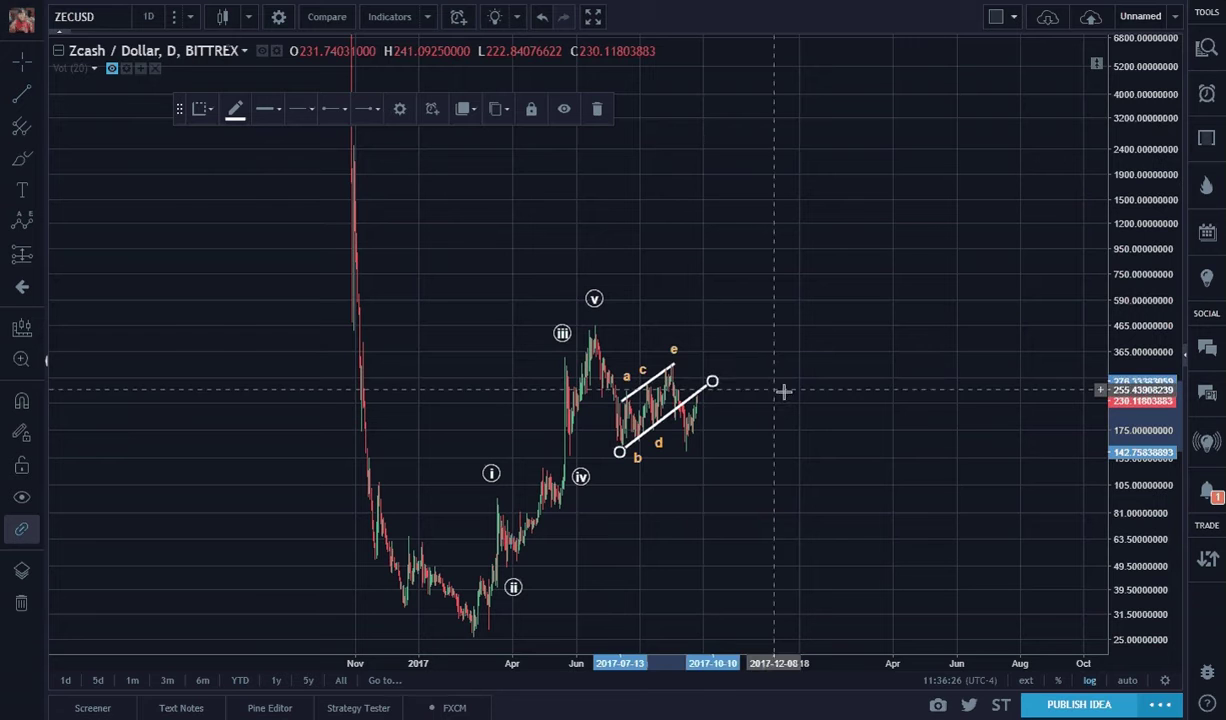
Step: Extend the upper trend line forward to 2017-09-27 at about 375 and its starting end slightly further back
{"action": "left_click", "coordinate": [622, 400]}
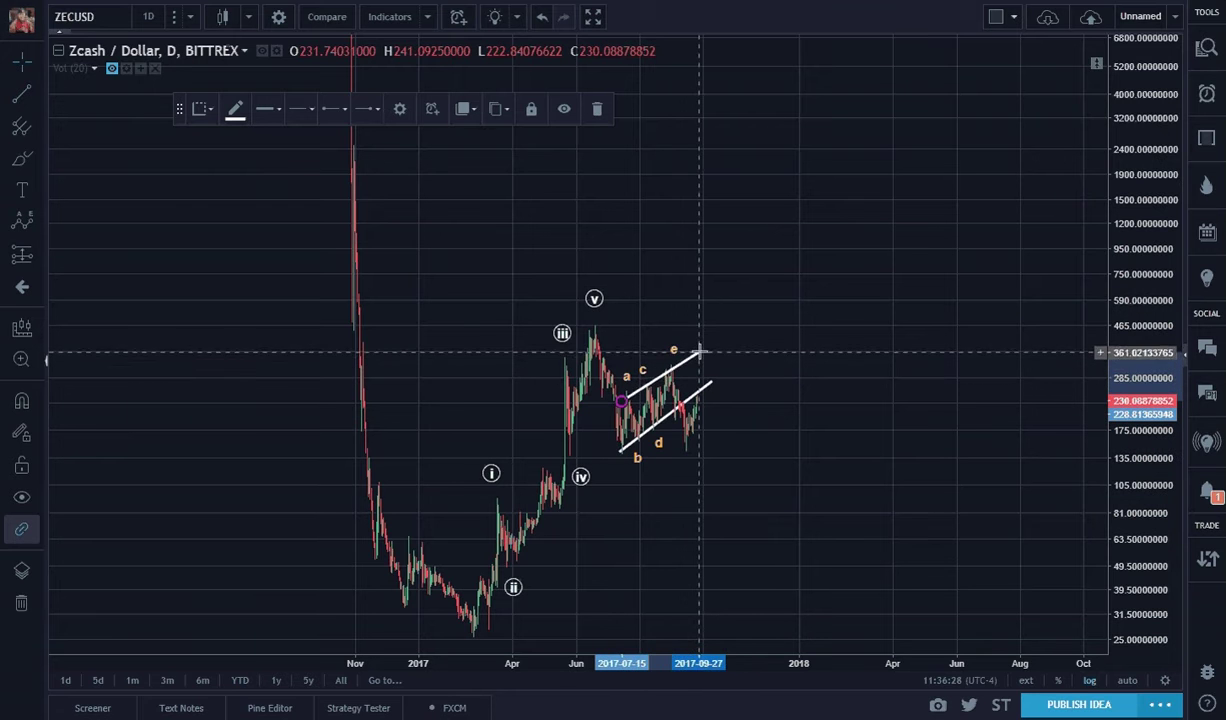
{"action": "double_click", "coordinate": [700, 348]}
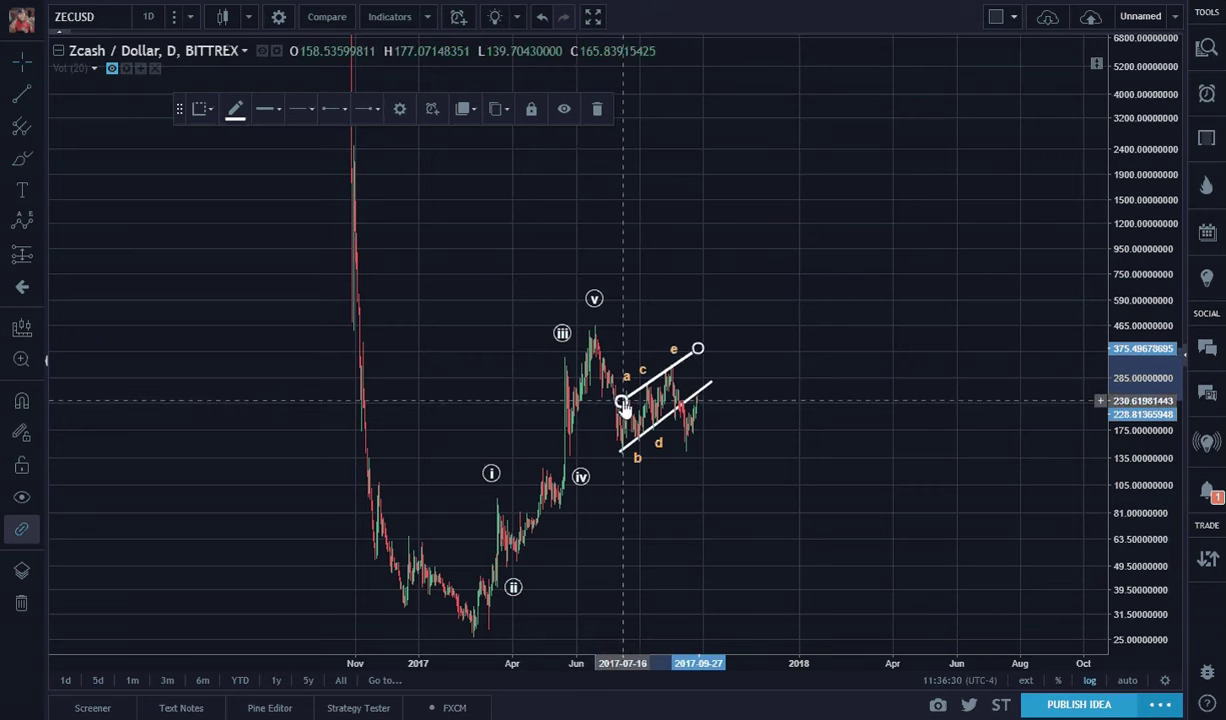
{"action": "left_click", "coordinate": [711, 468]}
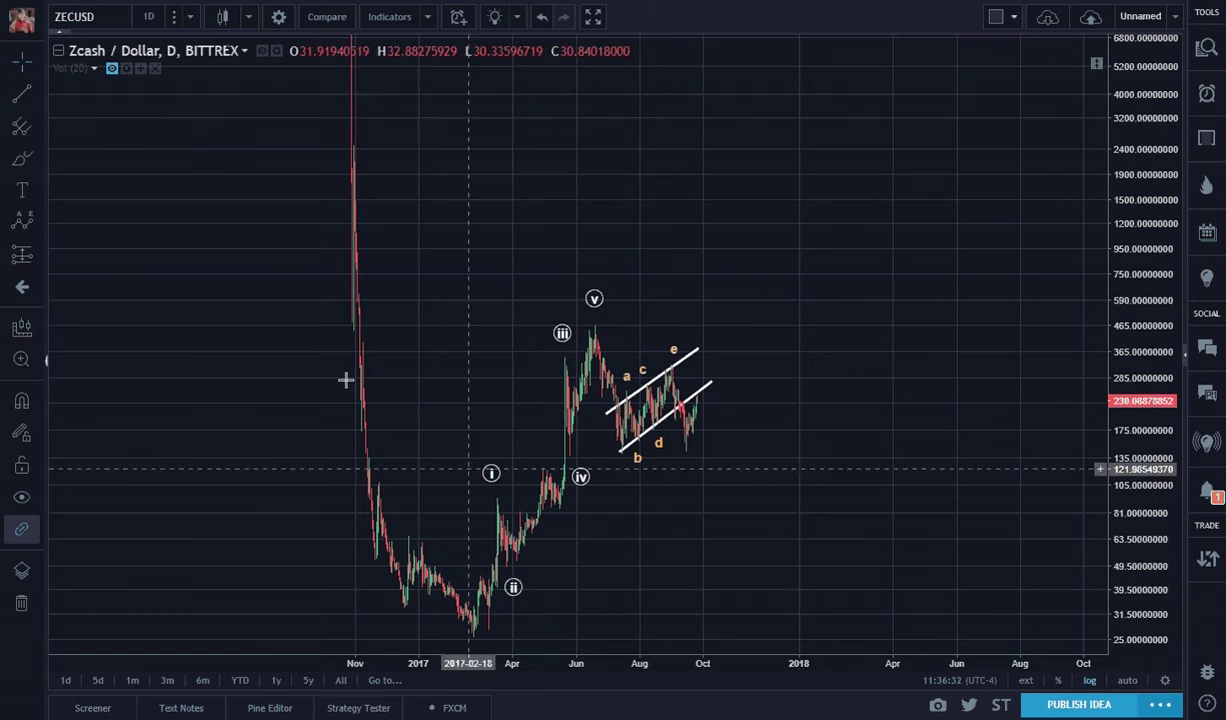
{"action": "left_click", "coordinate": [22, 93]}
{"action": "left_click", "coordinate": [607, 408]}
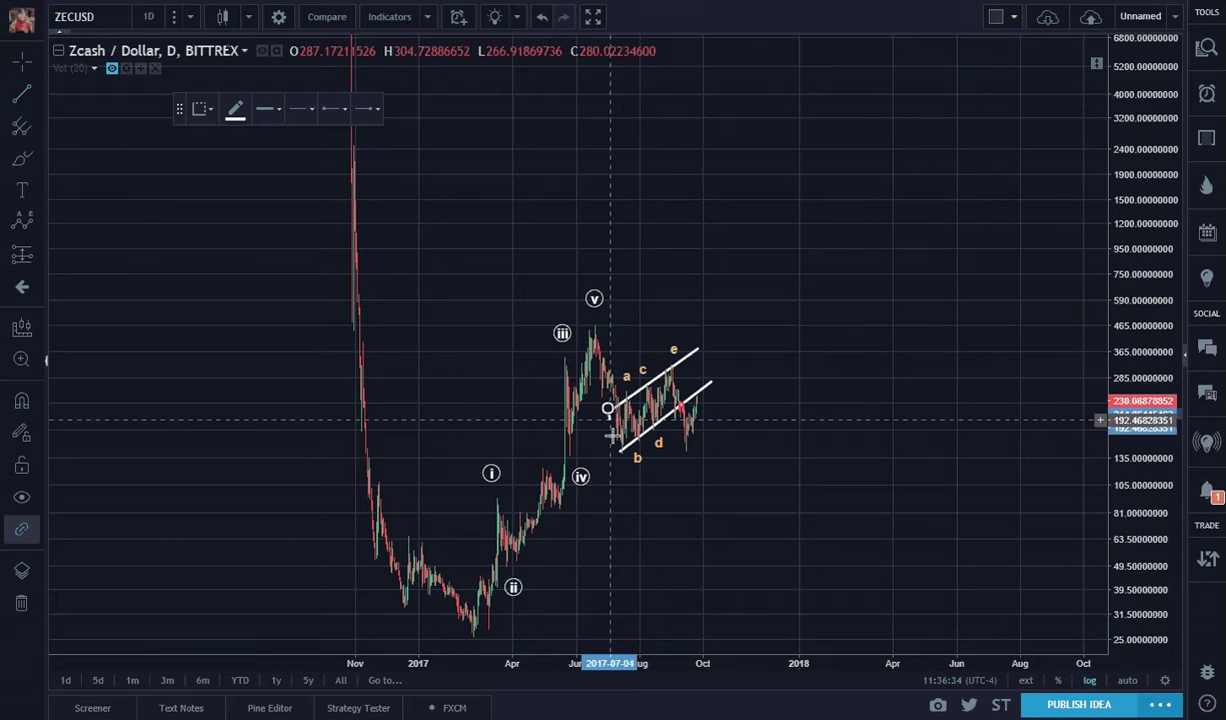
{"action": "left_click", "coordinate": [615, 621]}
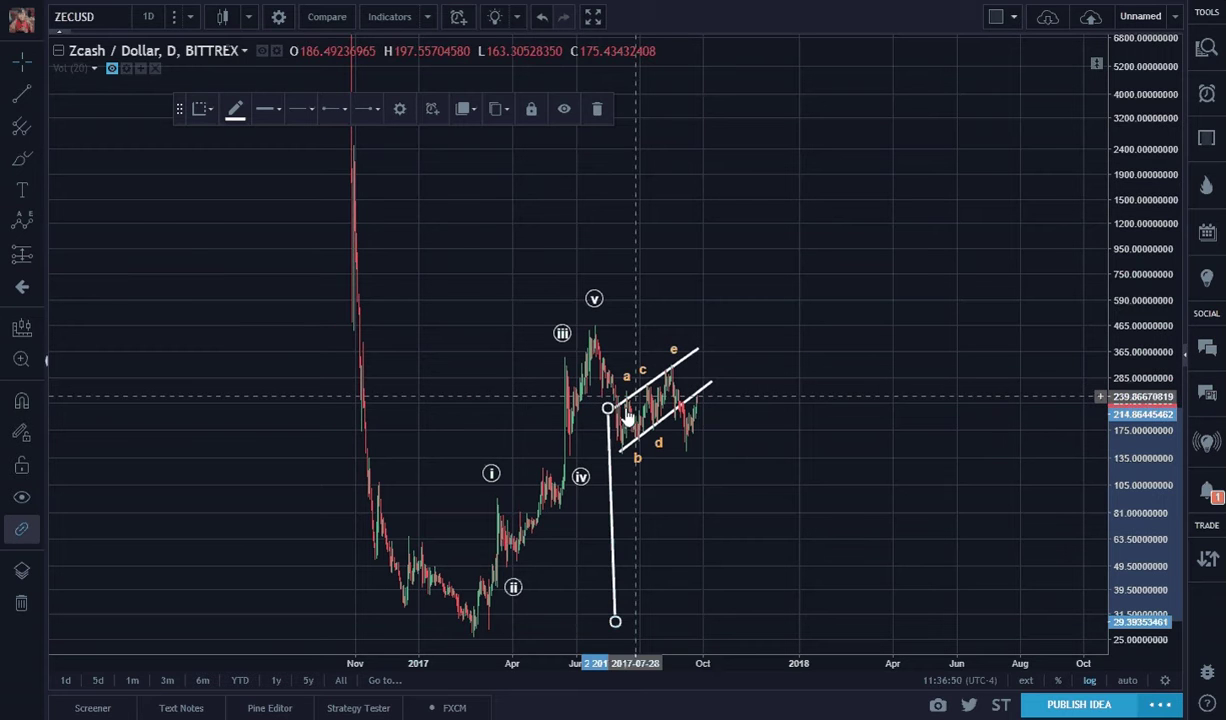
{"action": "left_click", "coordinate": [600, 110]}
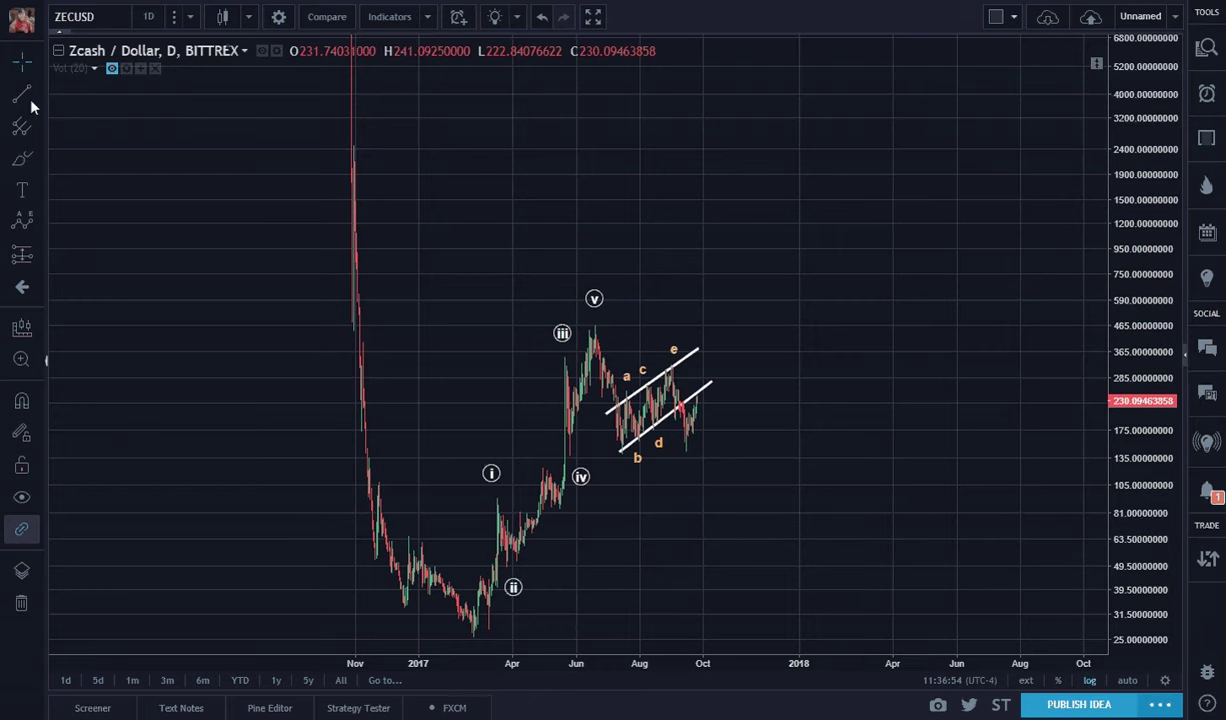
Step: Draw an Elliott Correction Wave (ABC) from the June 2017 peak to a c point in early November 2017, and delete it
{"action": "left_click", "coordinate": [37, 220]}
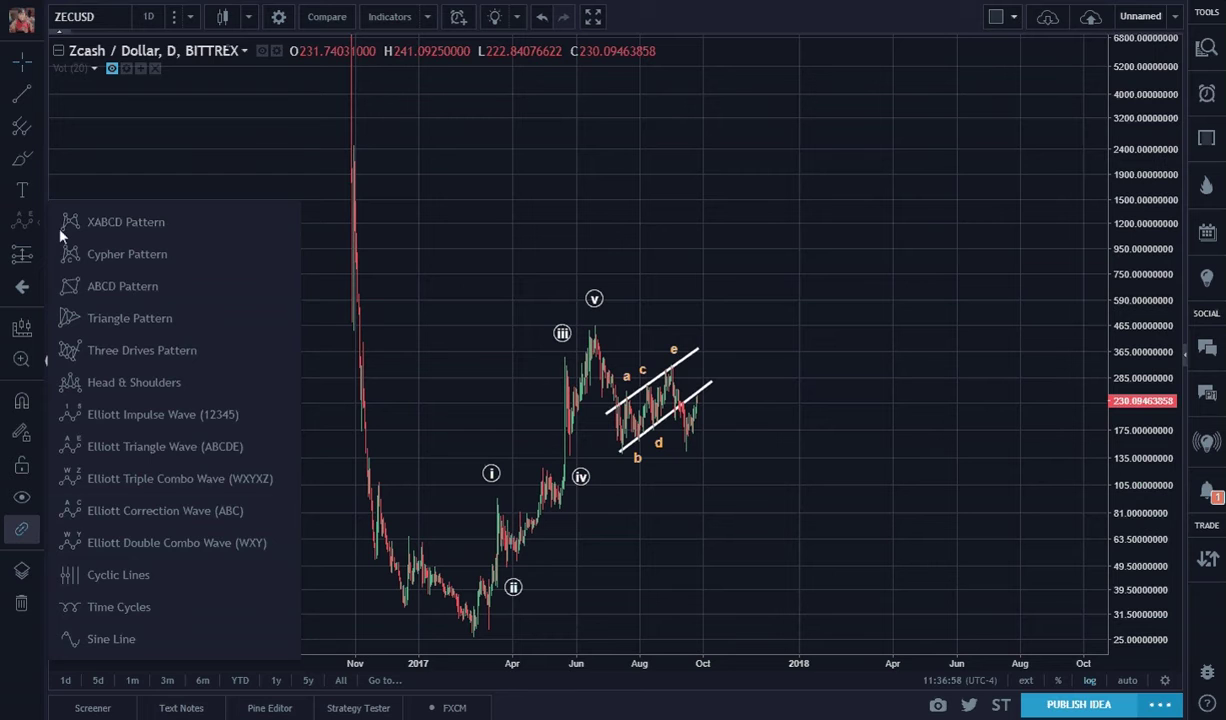
{"action": "left_click", "coordinate": [187, 510]}
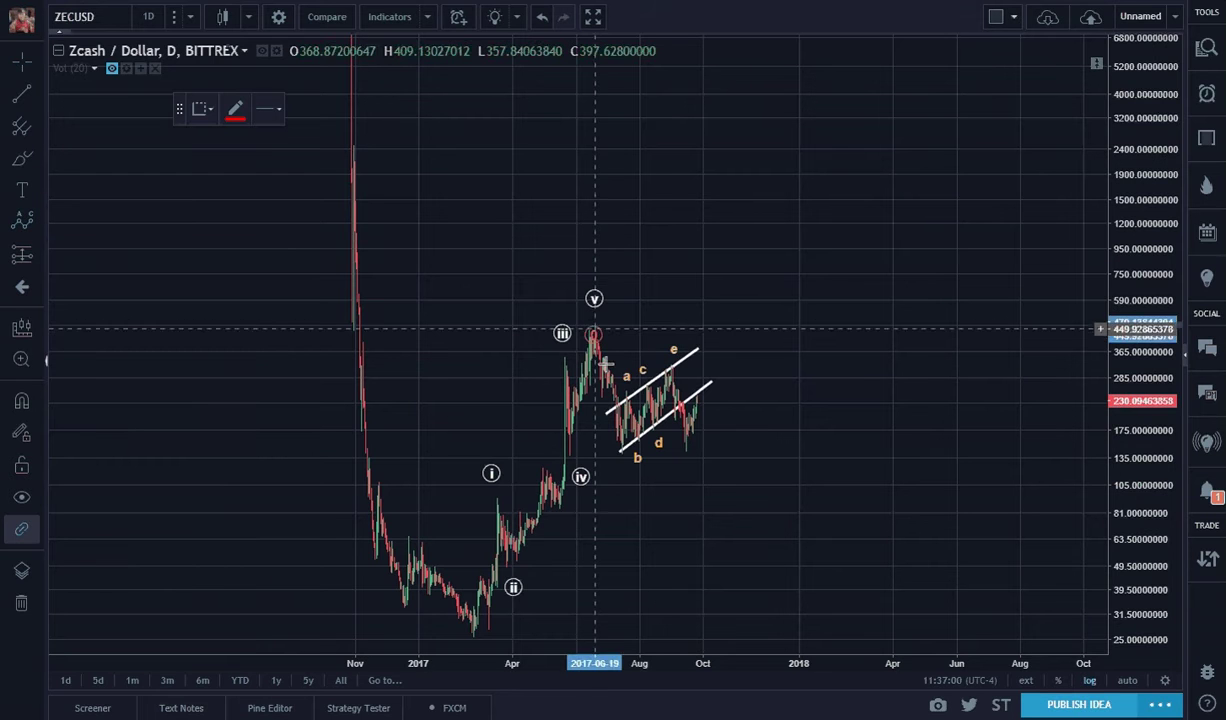
{"action": "left_click", "coordinate": [594, 333]}
{"action": "left_click", "coordinate": [625, 468]}
{"action": "left_click", "coordinate": [683, 326]}
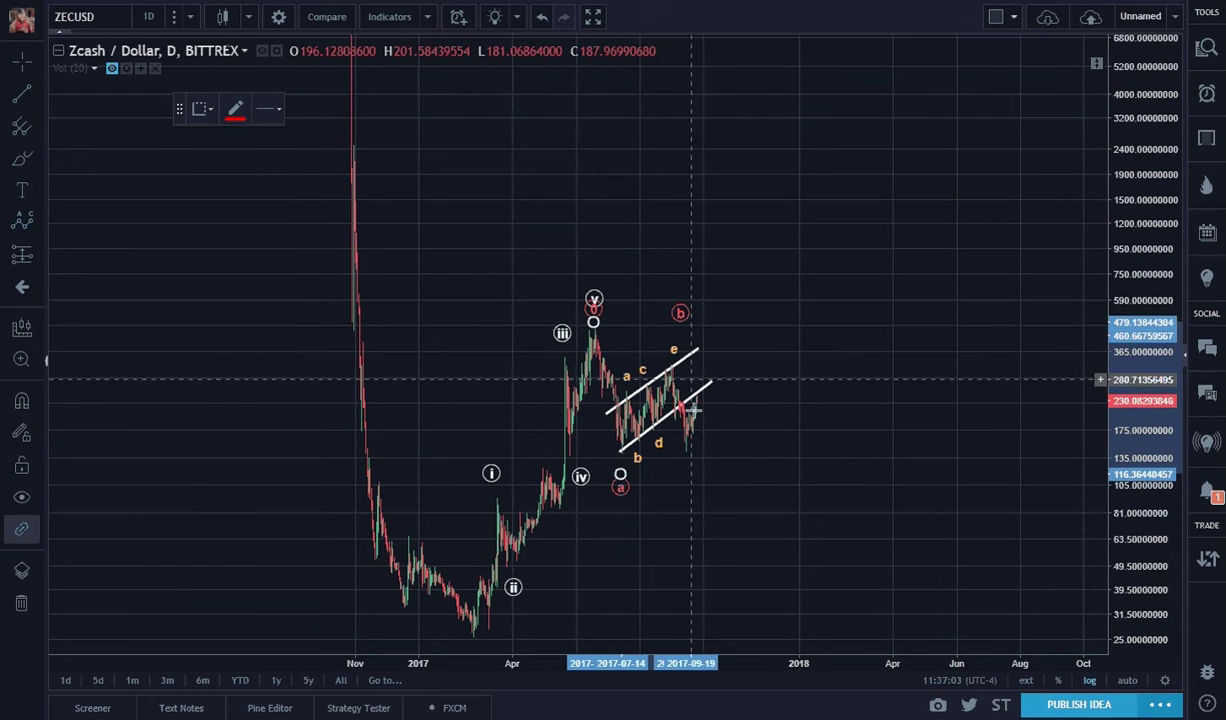
{"action": "left_click", "coordinate": [739, 484]}
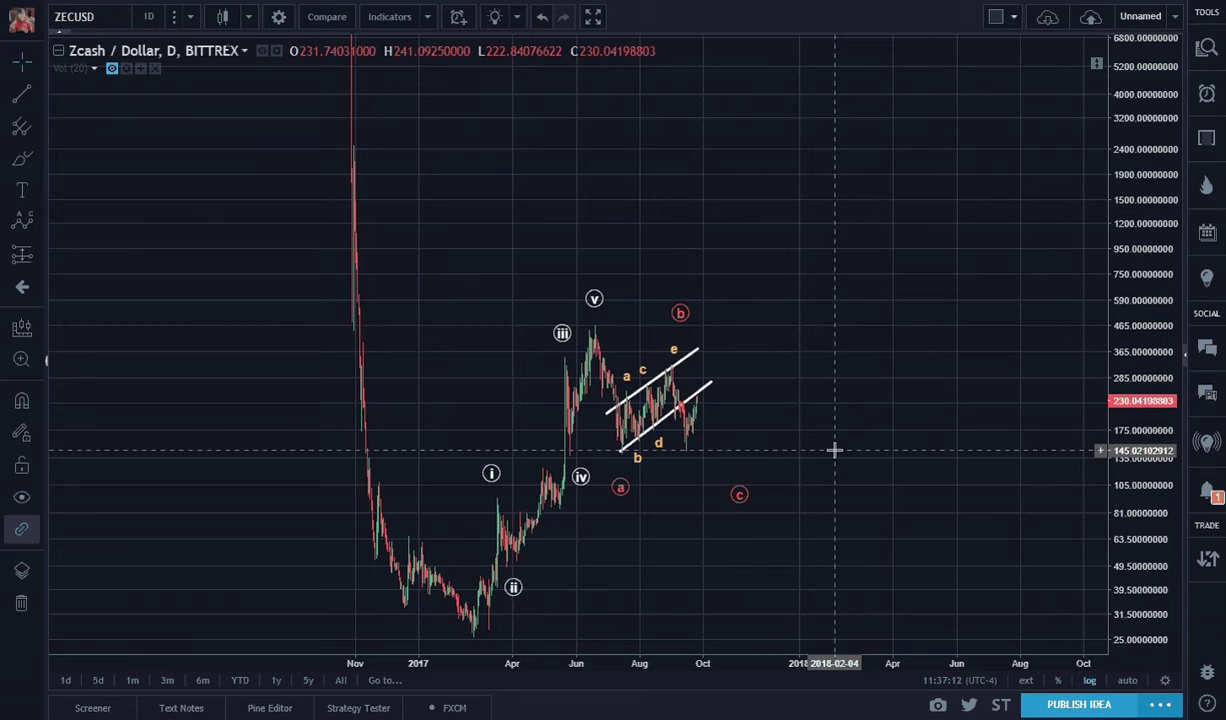
{"action": "left_click", "coordinate": [739, 500]}
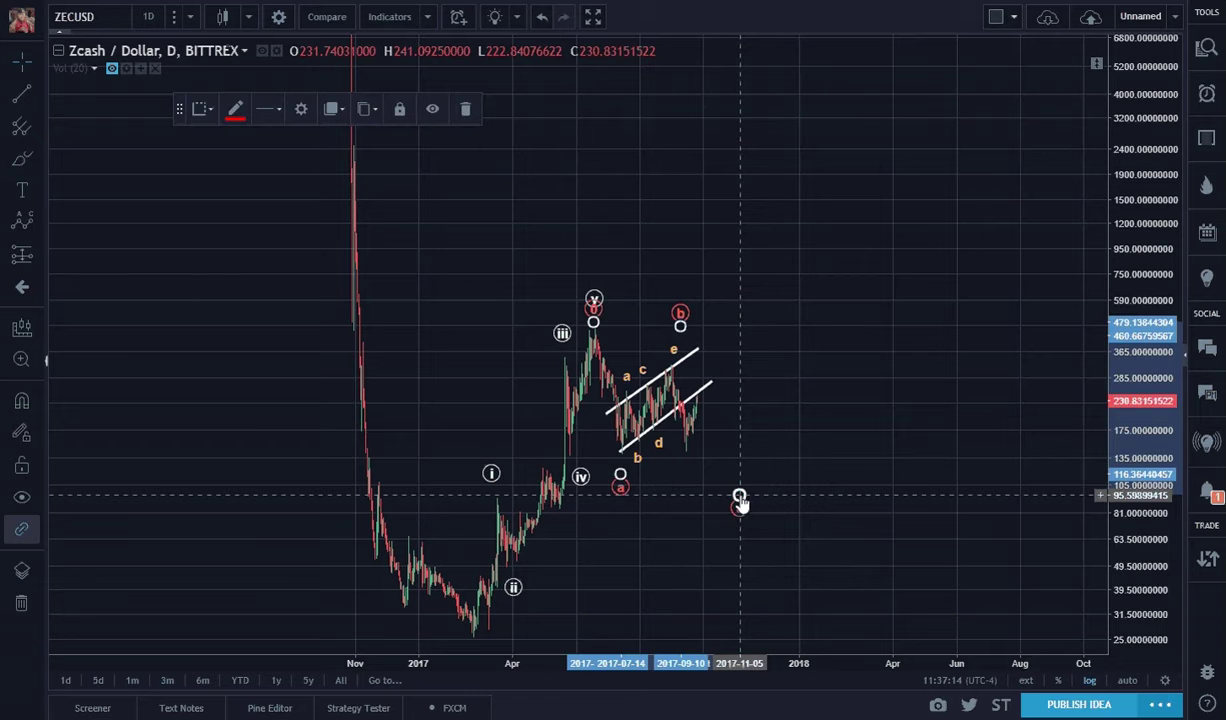
{"action": "key", "text": "Delete"}
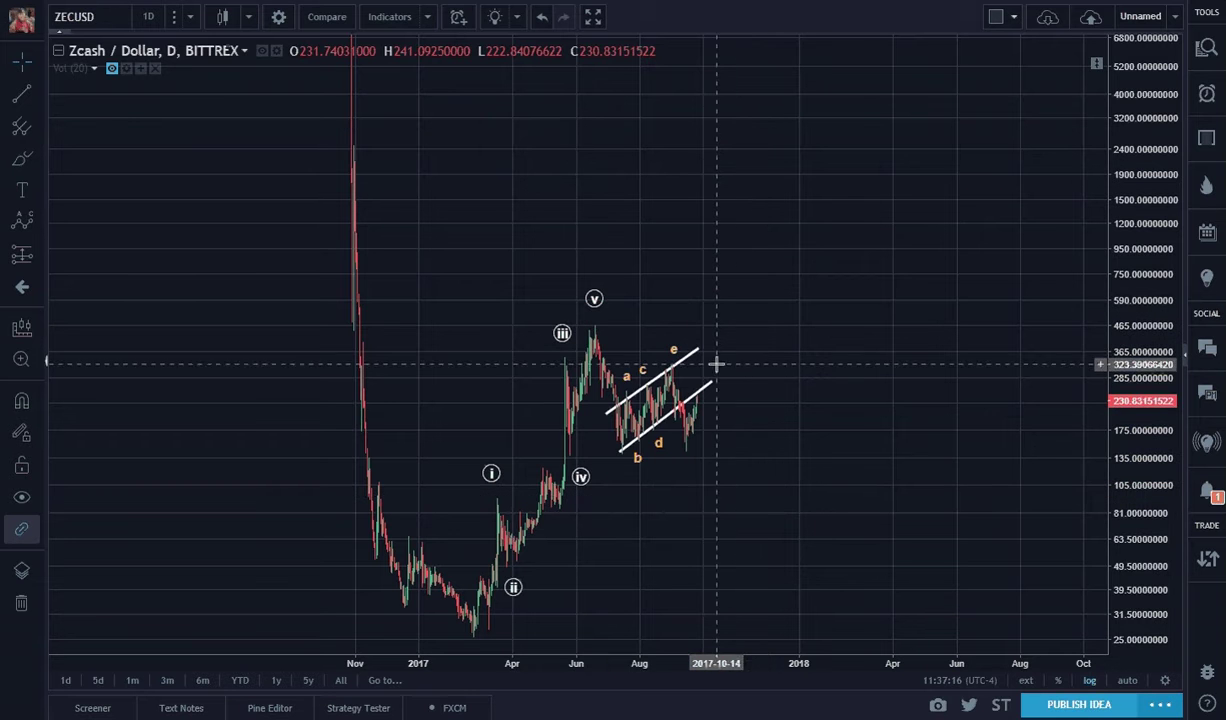
Step: Delete the a-to-e triangle wave labels and both upward-sloping channel trend lines
{"action": "left_click", "coordinate": [676, 358]}
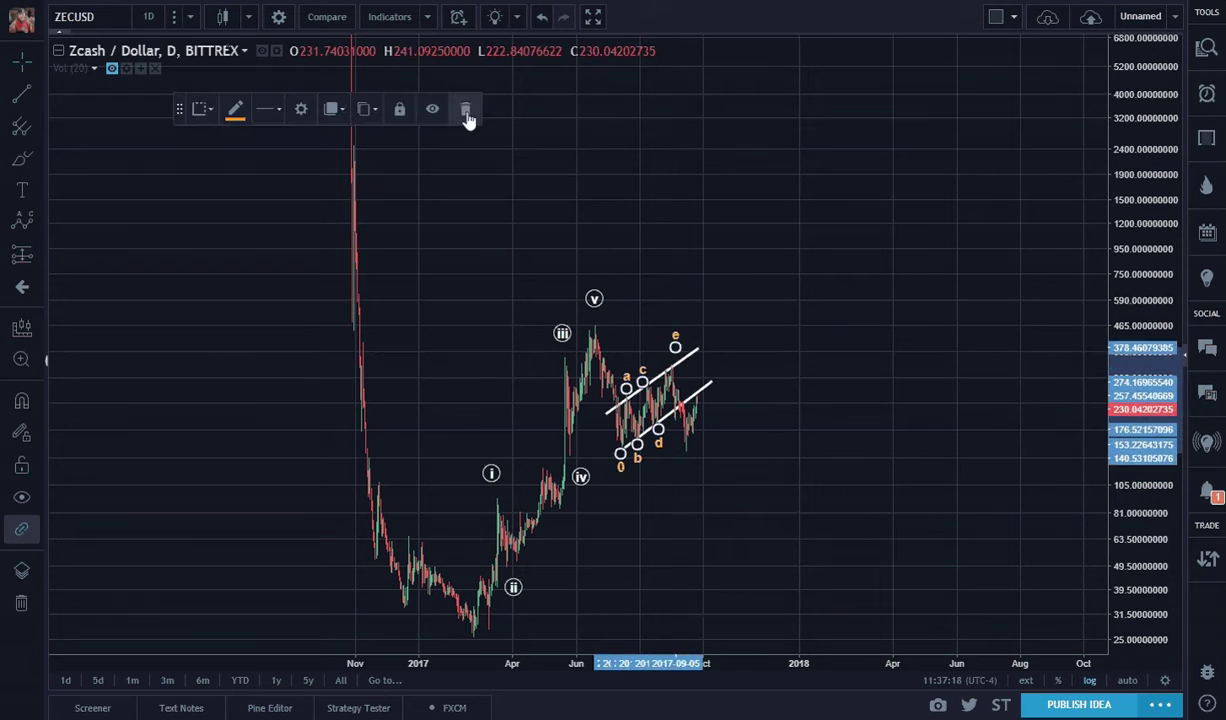
{"action": "left_click", "coordinate": [466, 113]}
{"action": "left_click", "coordinate": [679, 363]}
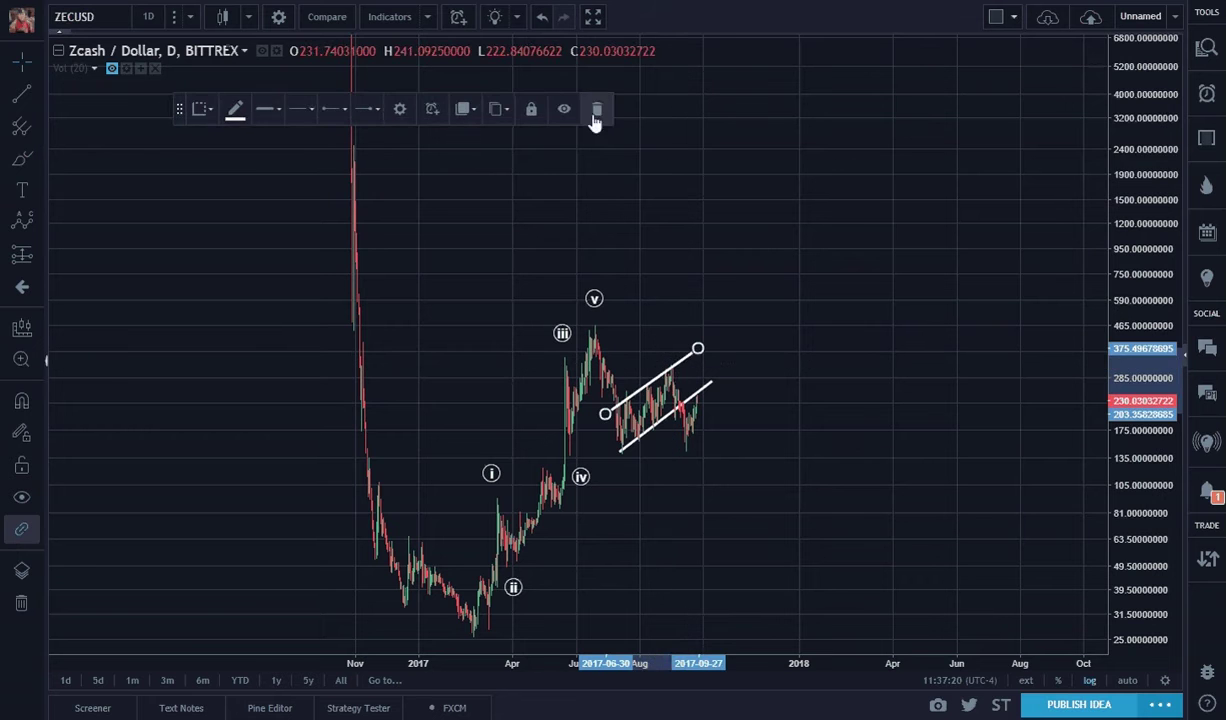
{"action": "left_click", "coordinate": [596, 112]}
{"action": "left_click", "coordinate": [665, 418]}
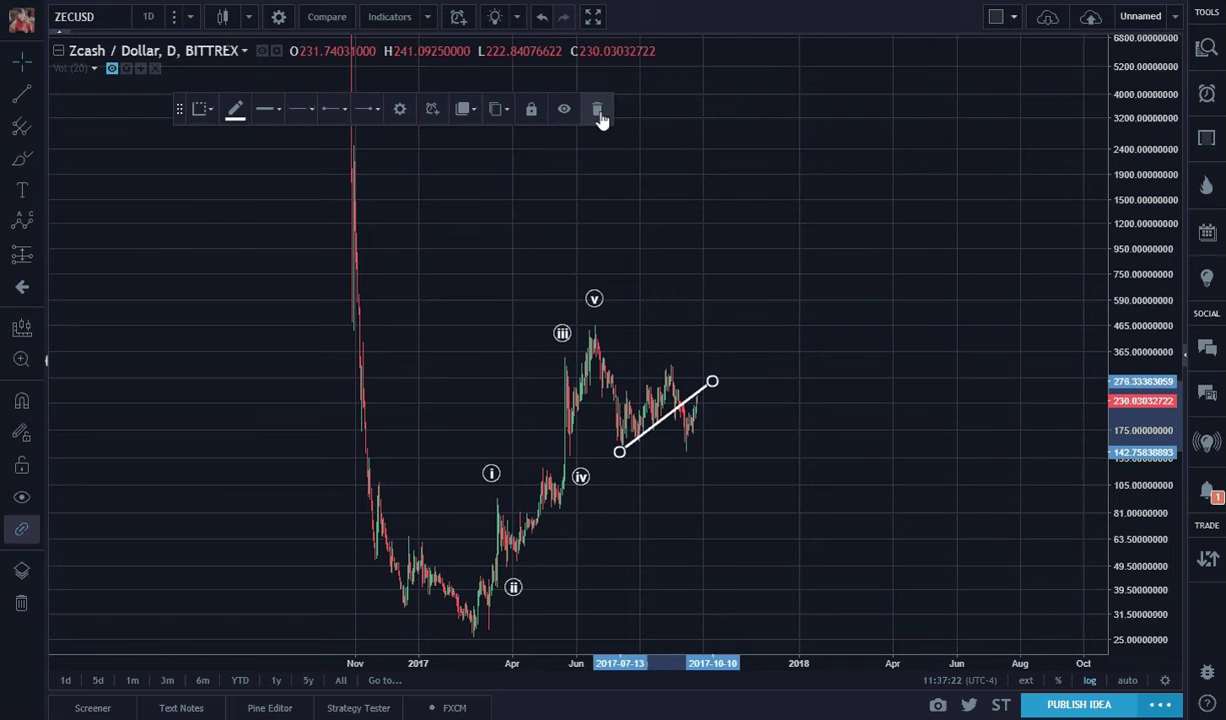
{"action": "left_click", "coordinate": [597, 112]}
Step: Draw converging white trend lines from the June peak and late-May low, and label the swings with an Elliott Triangle Wave (ABCDE) ending in mid-October 2017
{"action": "left_click", "coordinate": [22, 94]}
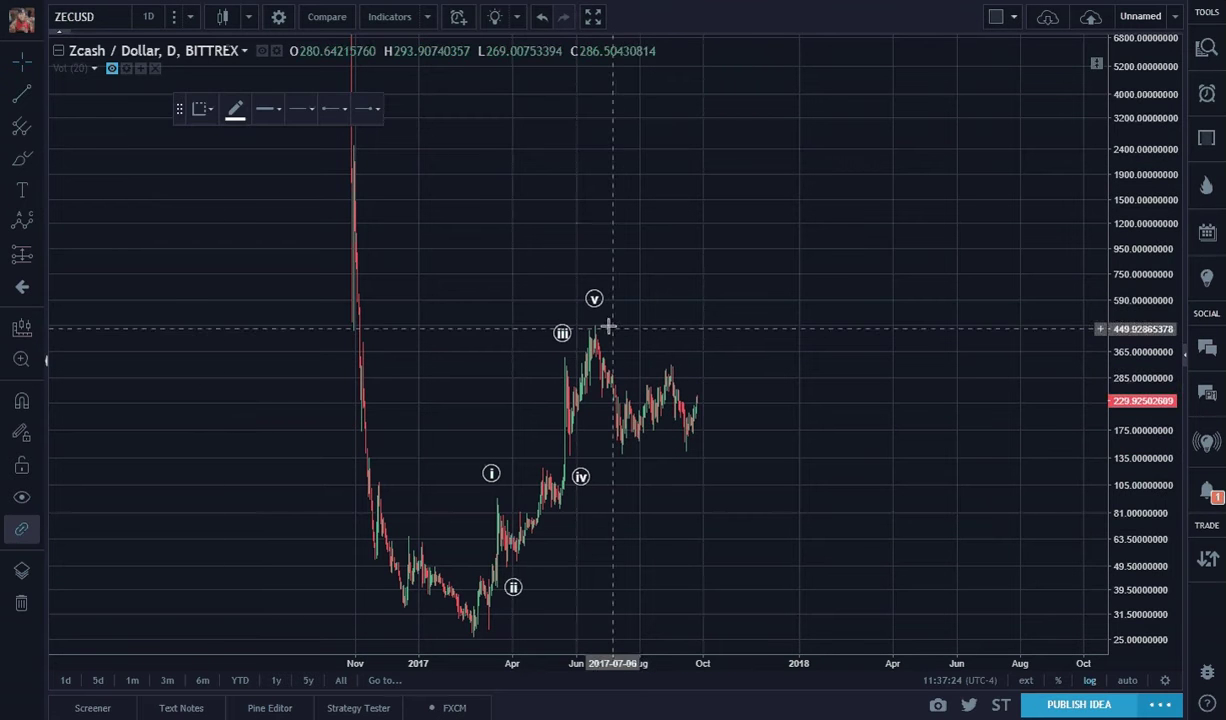
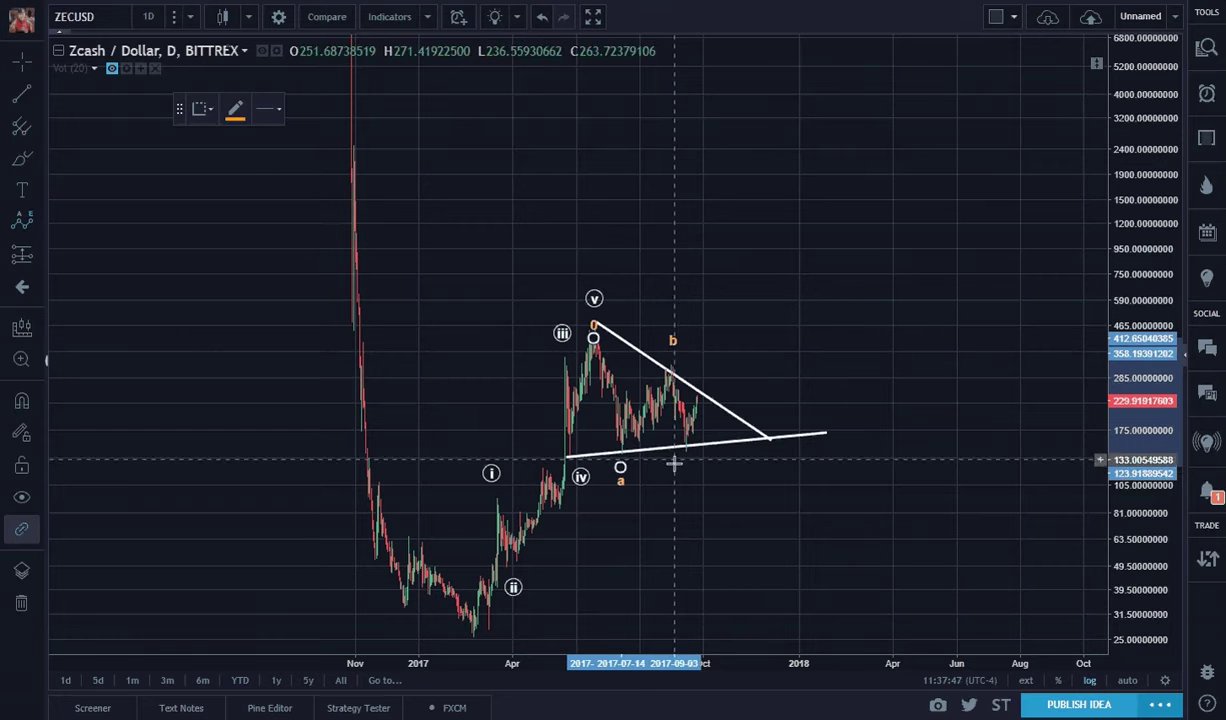
{"action": "left_click", "coordinate": [674, 465]}
{"action": "left_click", "coordinate": [701, 382]}
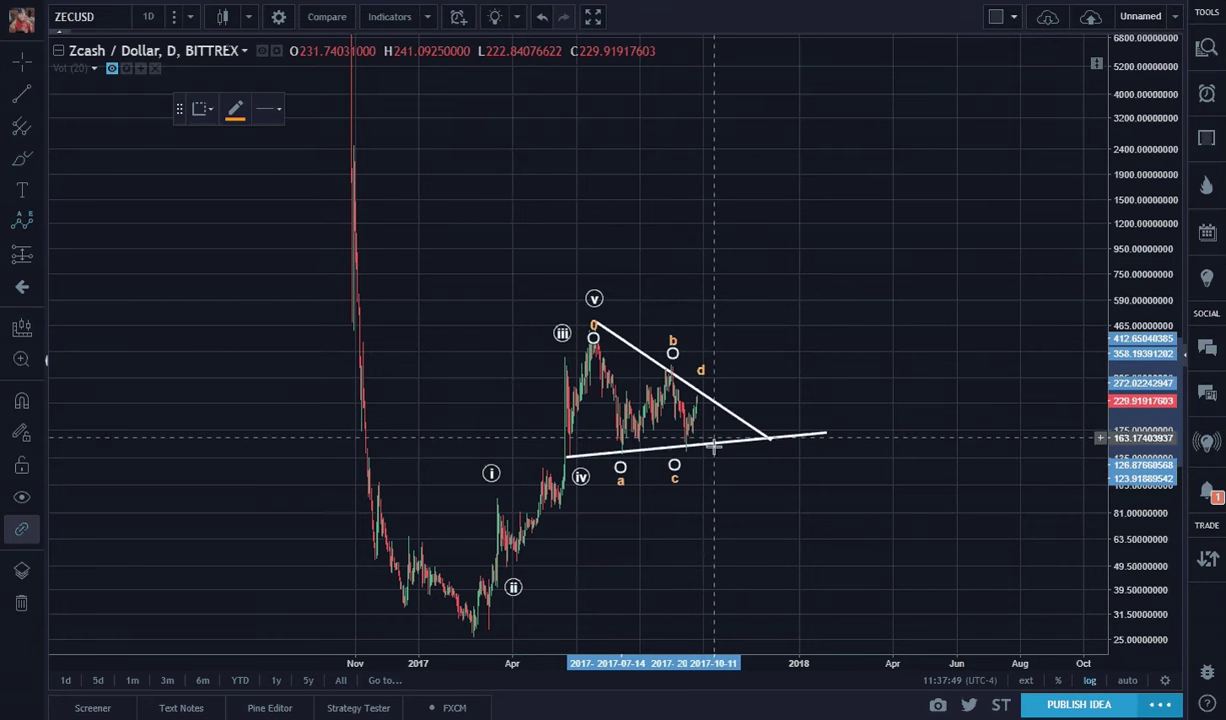
{"action": "left_click", "coordinate": [721, 454]}
{"action": "left_click", "coordinate": [811, 471]}
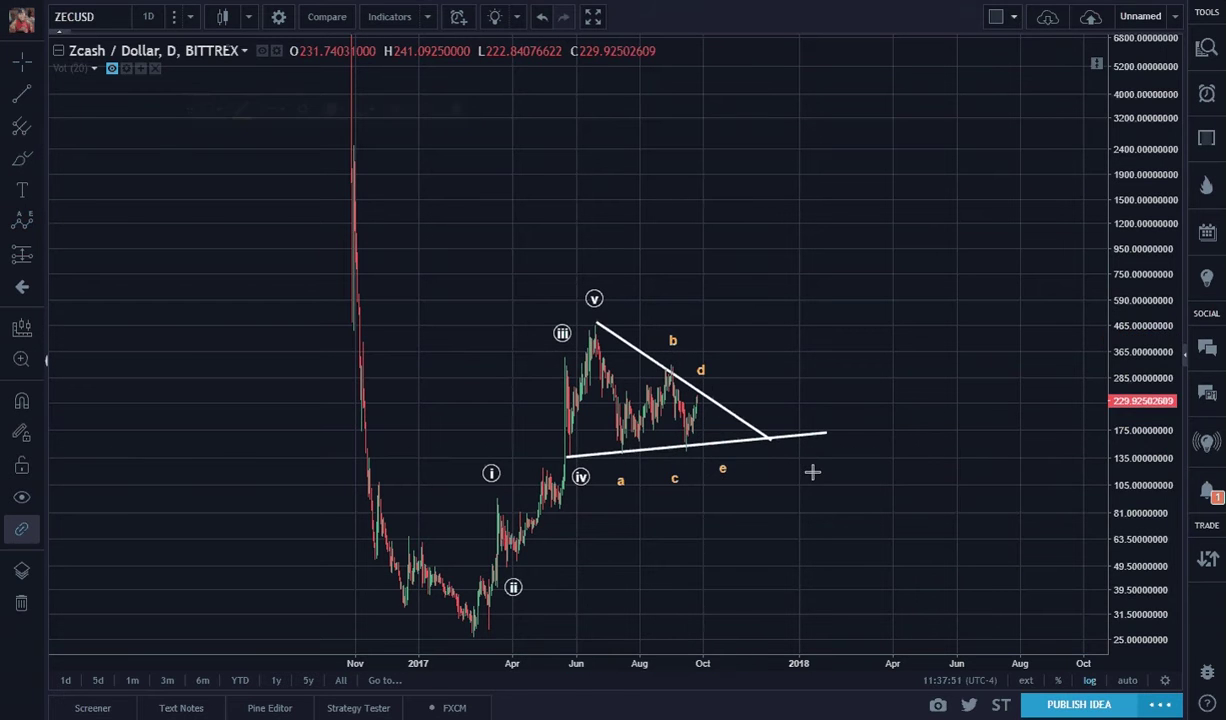
Step: Draw a trend line from the latest high at about 240 down to the lower triangle line at about 160, and colour it red
{"action": "left_click", "coordinate": [21, 96]}
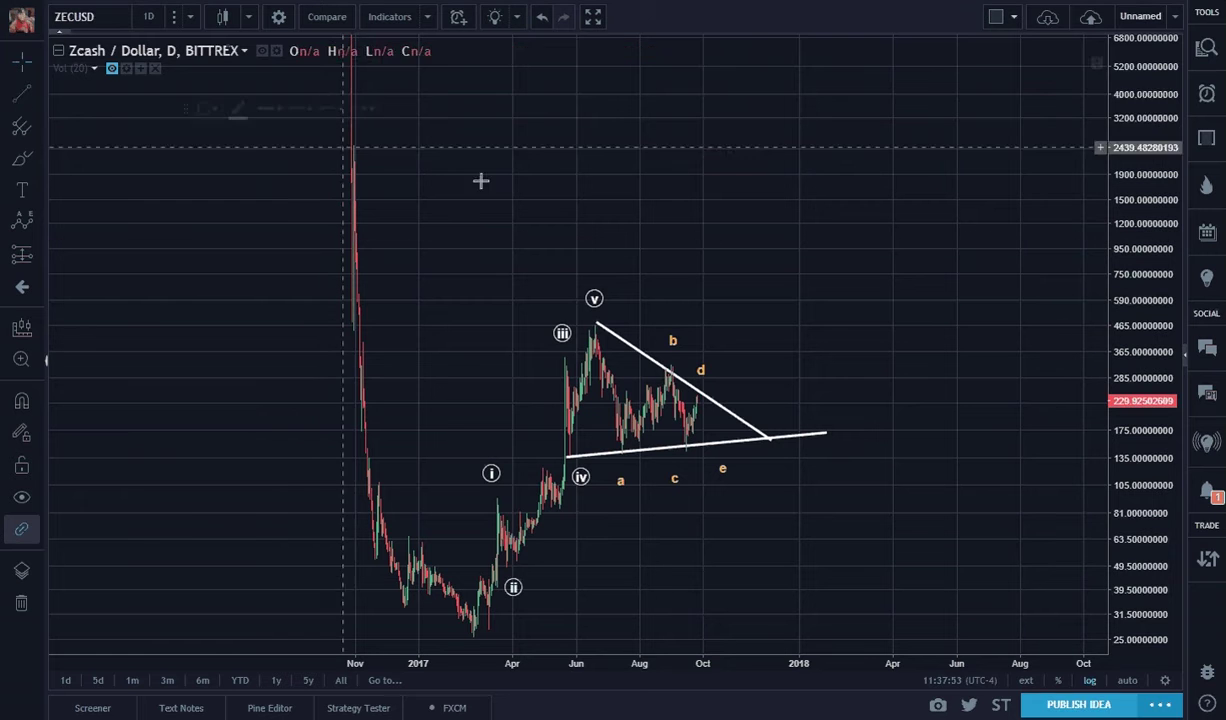
{"action": "left_click", "coordinate": [697, 397]}
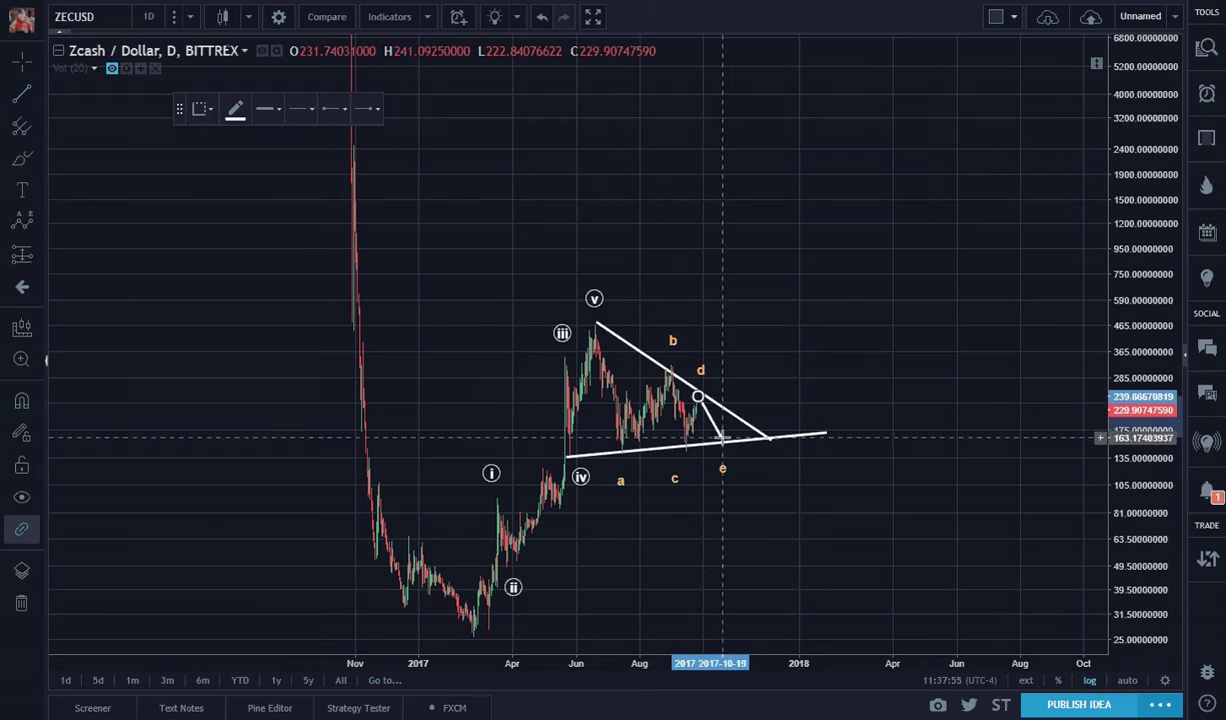
{"action": "left_click", "coordinate": [724, 440]}
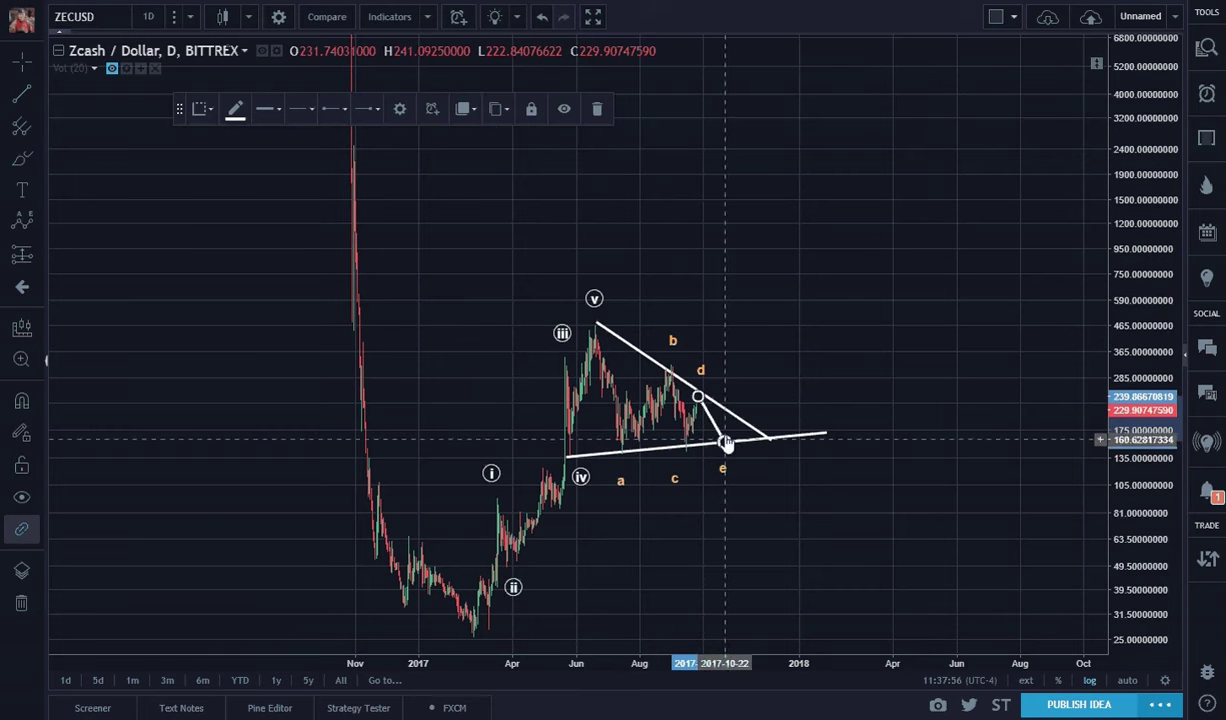
{"action": "left_click", "coordinate": [236, 109]}
{"action": "left_click", "coordinate": [248, 158]}
{"action": "left_click", "coordinate": [925, 402]}
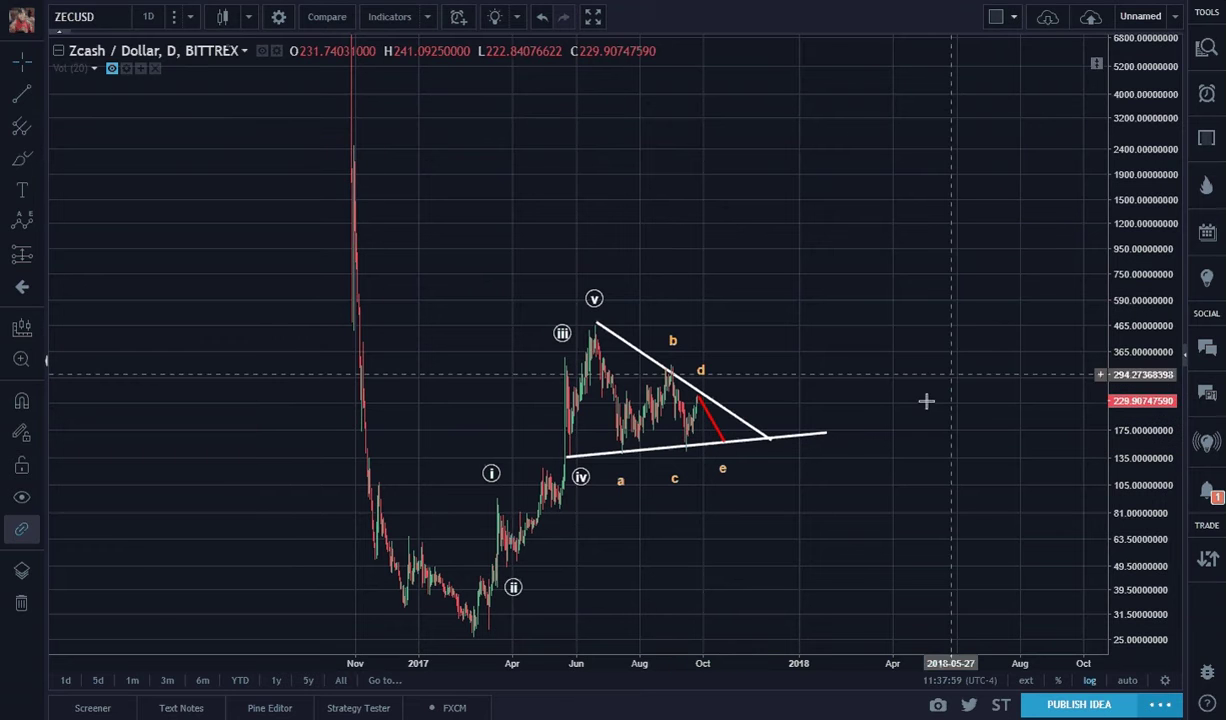
Step: Draw a red projection line from wave e at about 166 up to about 2500 in late February 2018
{"action": "left_click", "coordinate": [24, 97]}
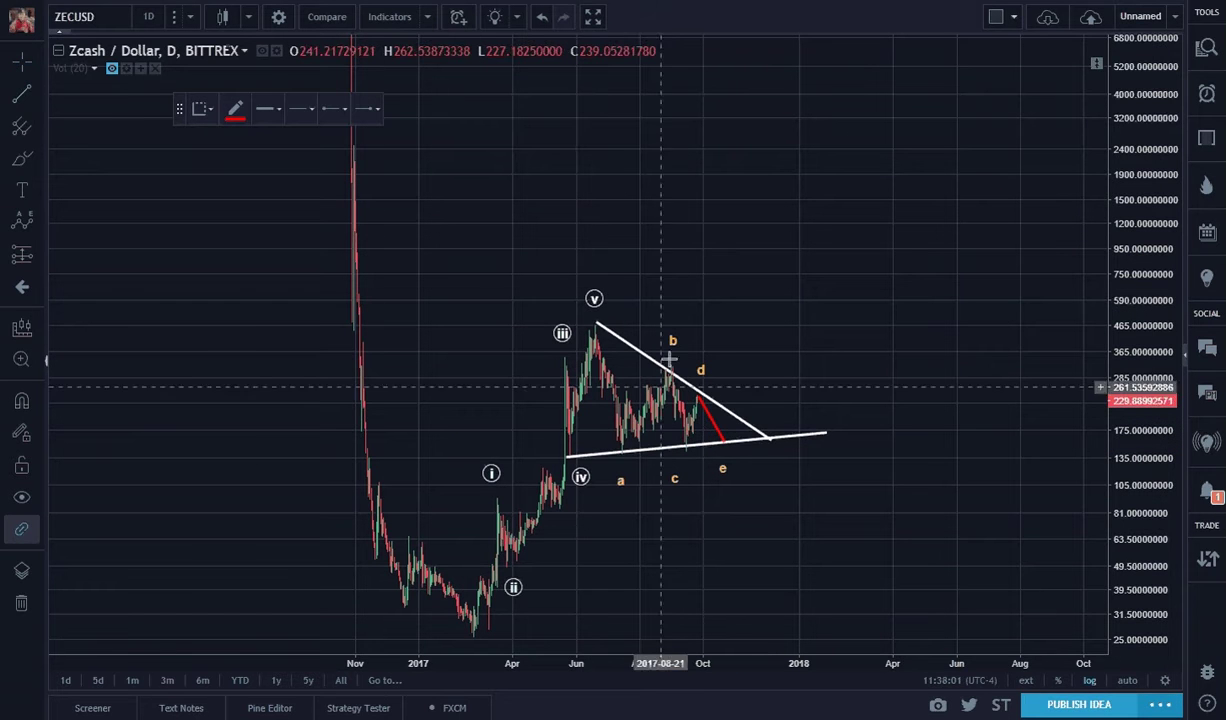
{"action": "left_click", "coordinate": [722, 436]}
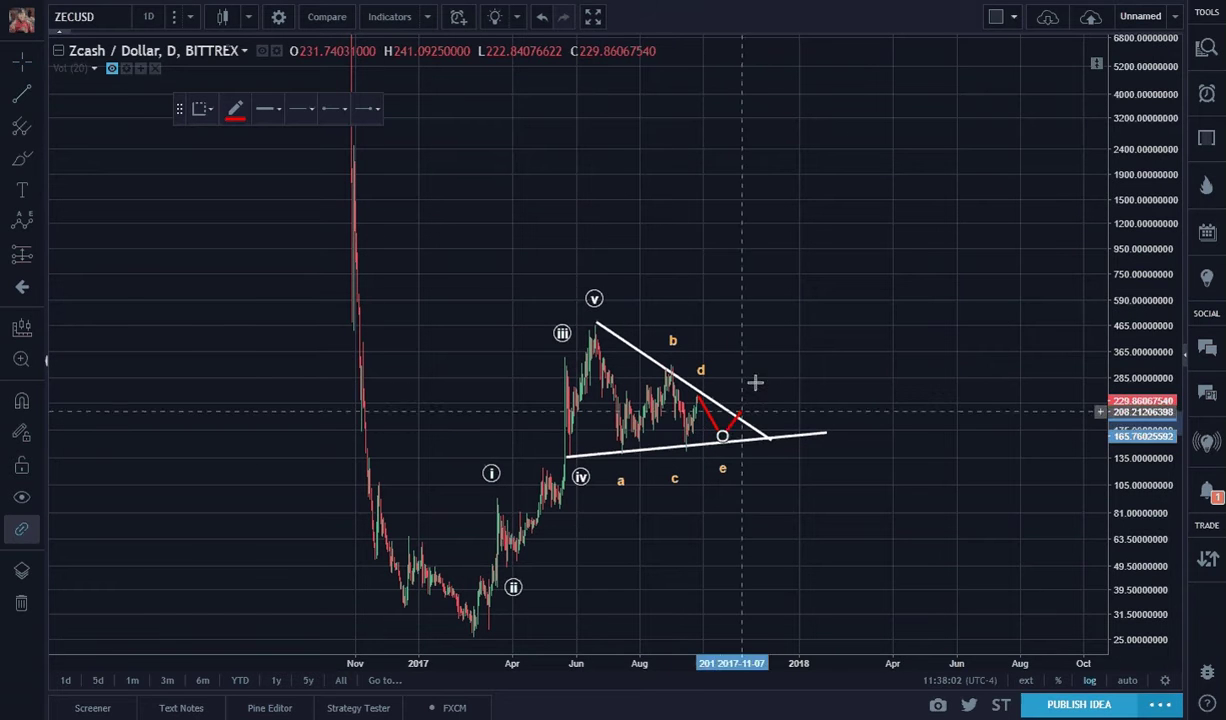
{"action": "left_click", "coordinate": [855, 144]}
{"action": "left_click", "coordinate": [917, 272]}
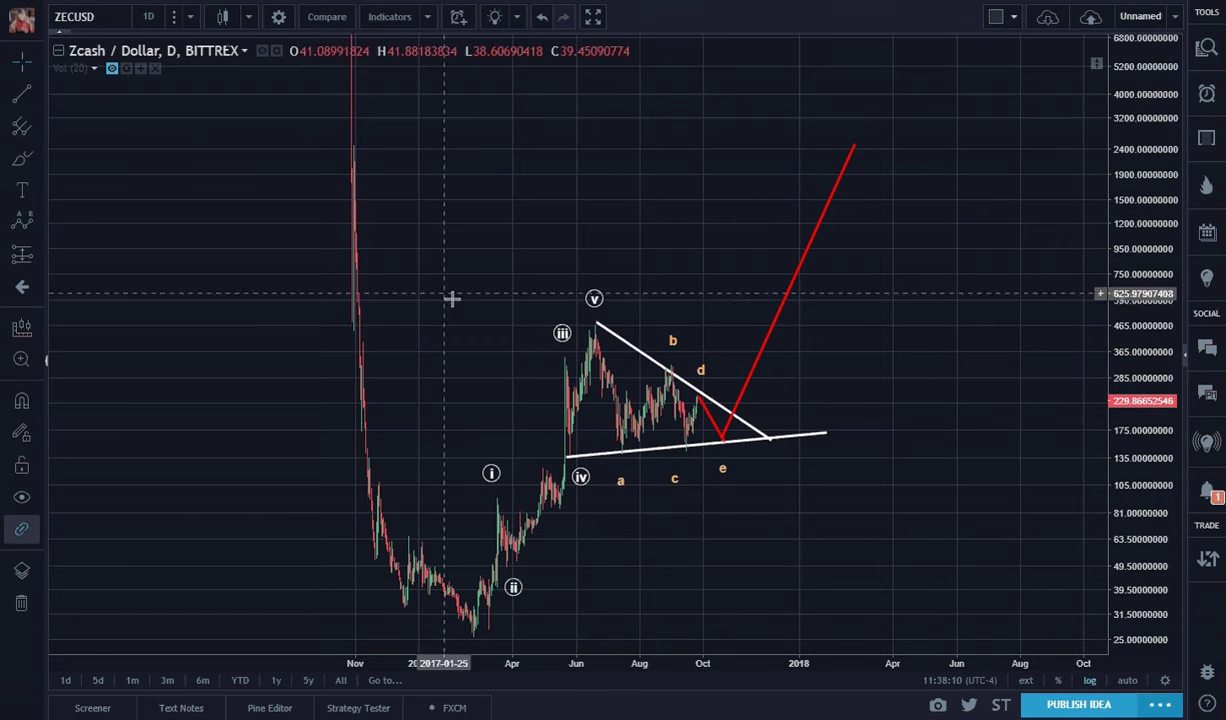
Step: Check the style settings of the existing impulse wave and shift its wave v label slightly back and lower above the June peak
{"action": "double_click", "coordinate": [594, 302]}
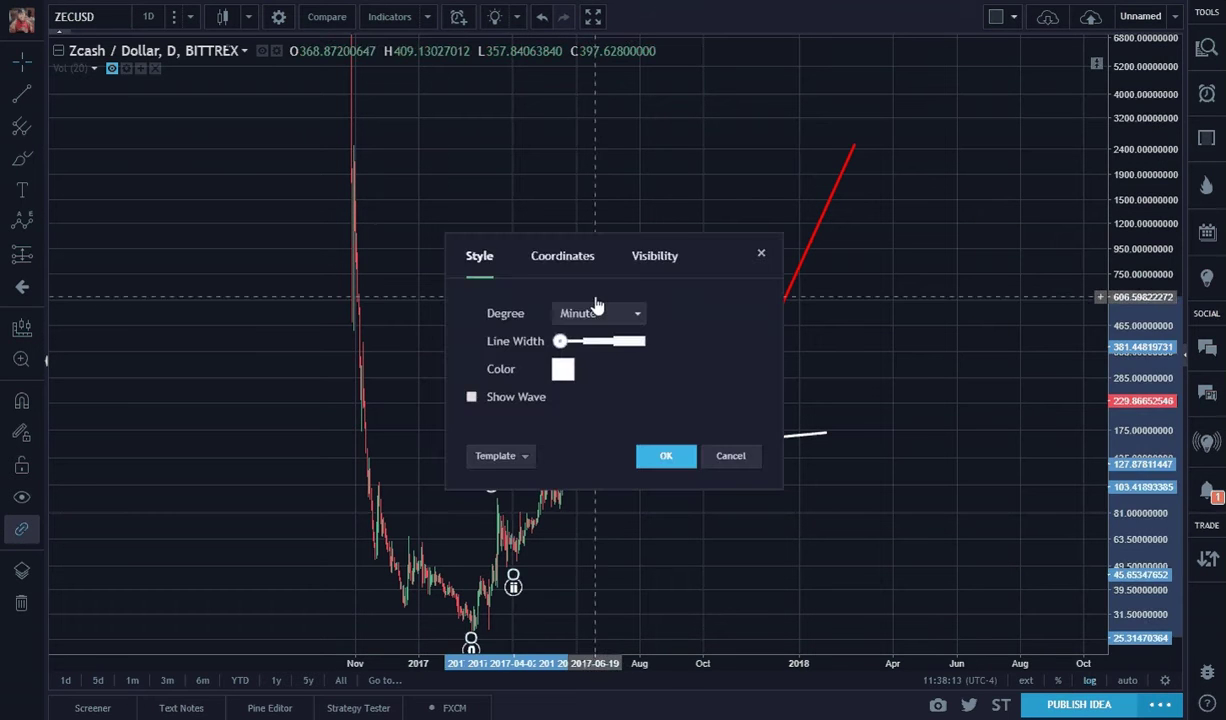
{"action": "left_click", "coordinate": [664, 456]}
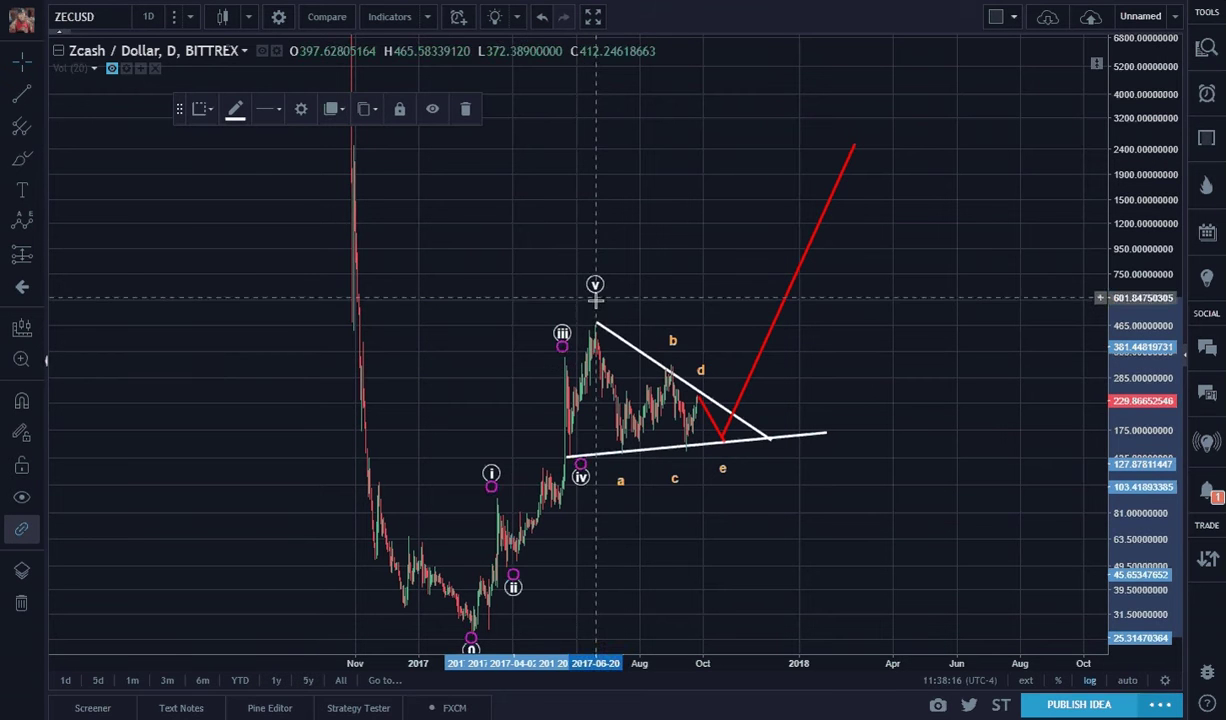
{"action": "left_click_drag", "start_coordinate": [595, 298], "coordinate": [590, 314]}
{"action": "left_click", "coordinate": [301, 337]}
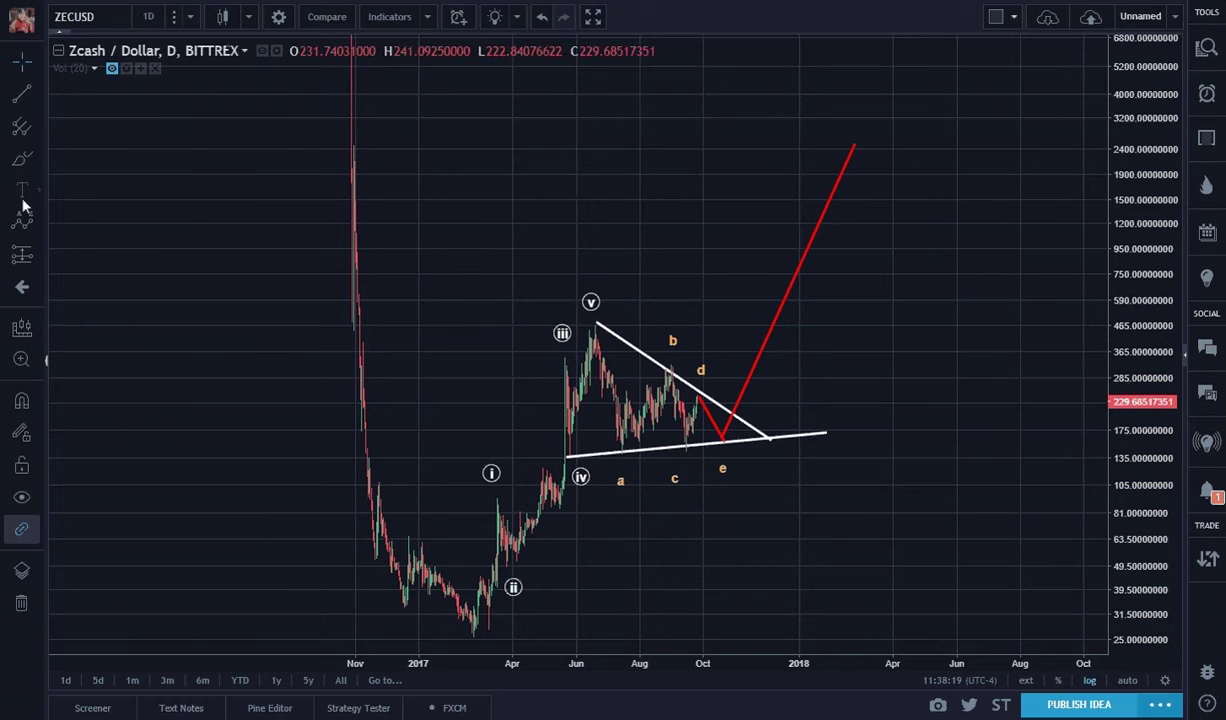
Step: Draw a larger Elliott Impulse Wave (12345) from about 24 on 2017-02-24, through about 811, 99, 3448 and 1809, to about 9530 in 2018
{"action": "left_click", "coordinate": [23, 224]}
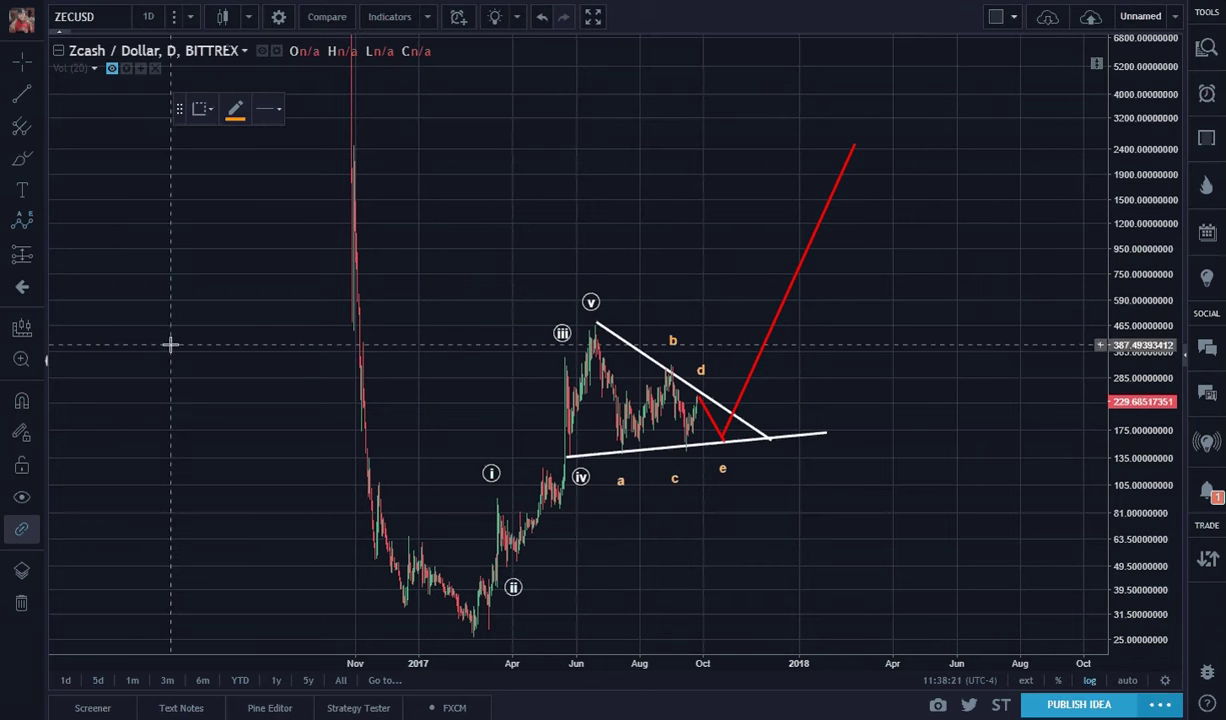
{"action": "left_click", "coordinate": [35, 216]}
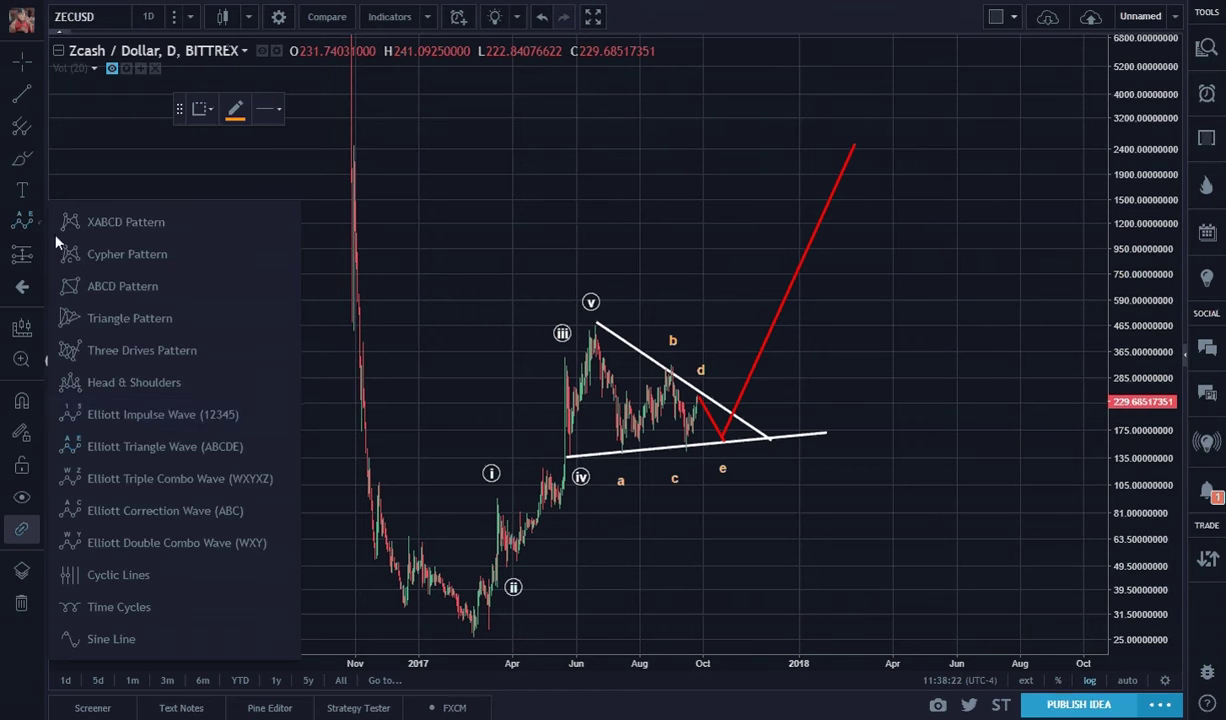
{"action": "left_click", "coordinate": [121, 414]}
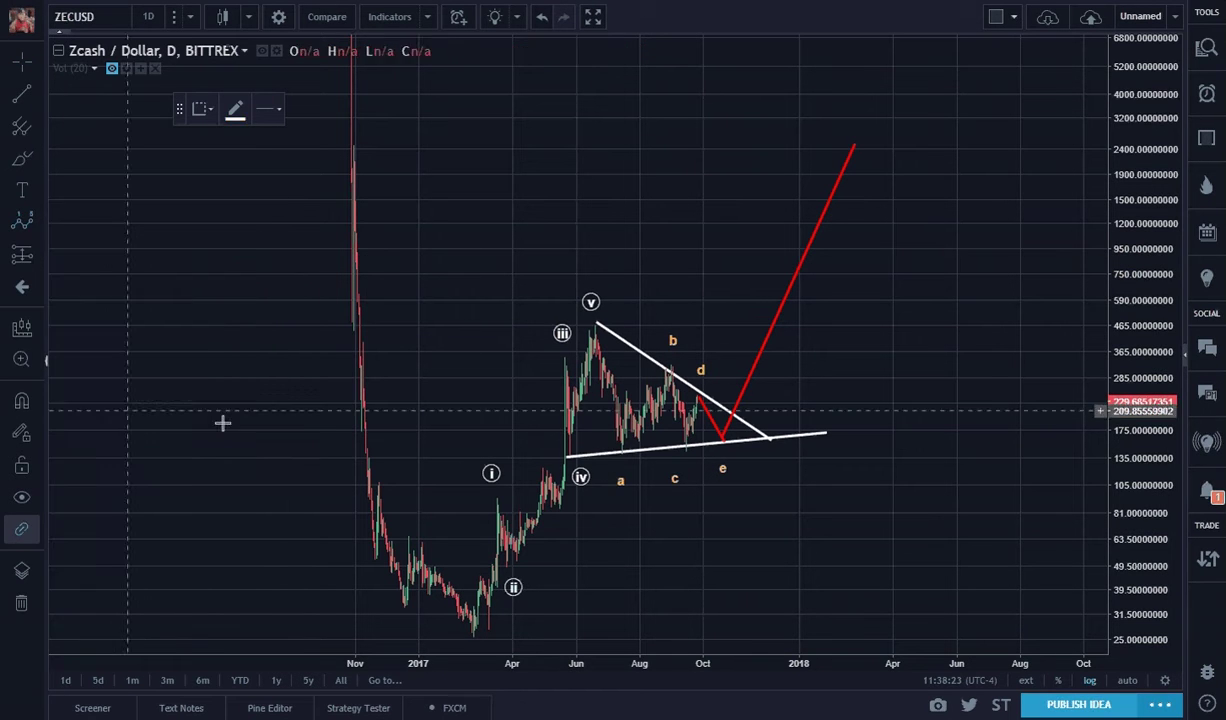
{"action": "left_click", "coordinate": [475, 641]}
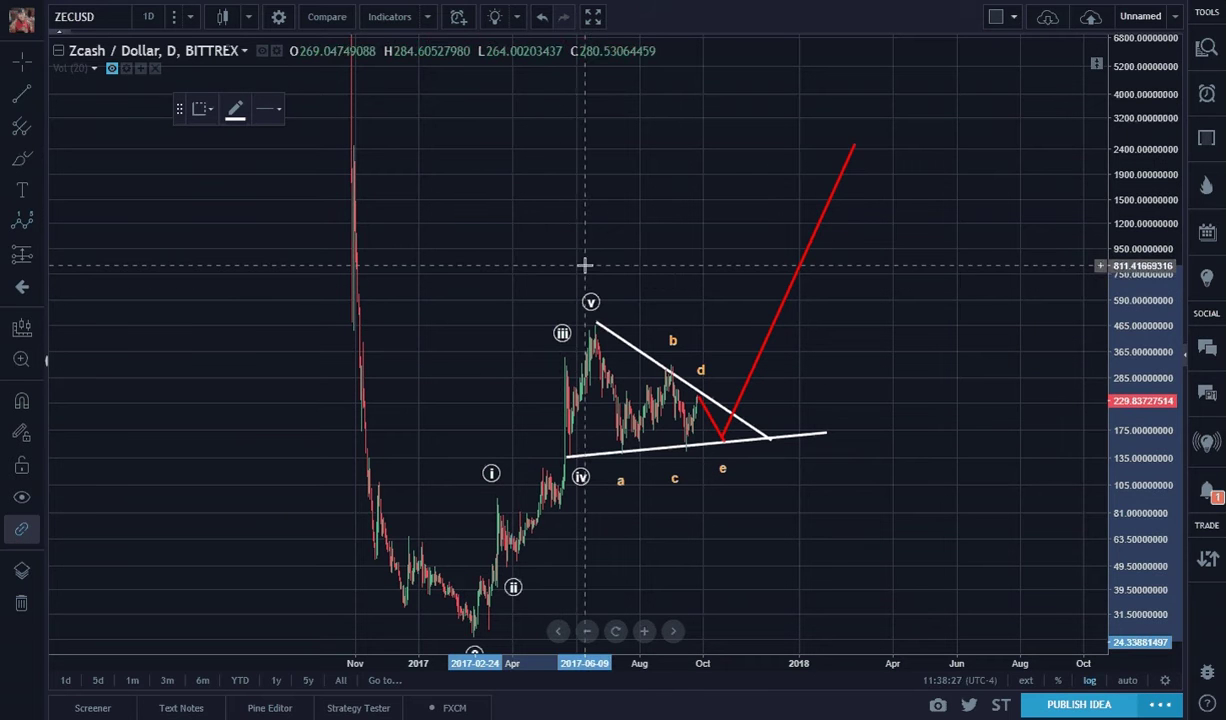
{"action": "left_click", "coordinate": [585, 264]}
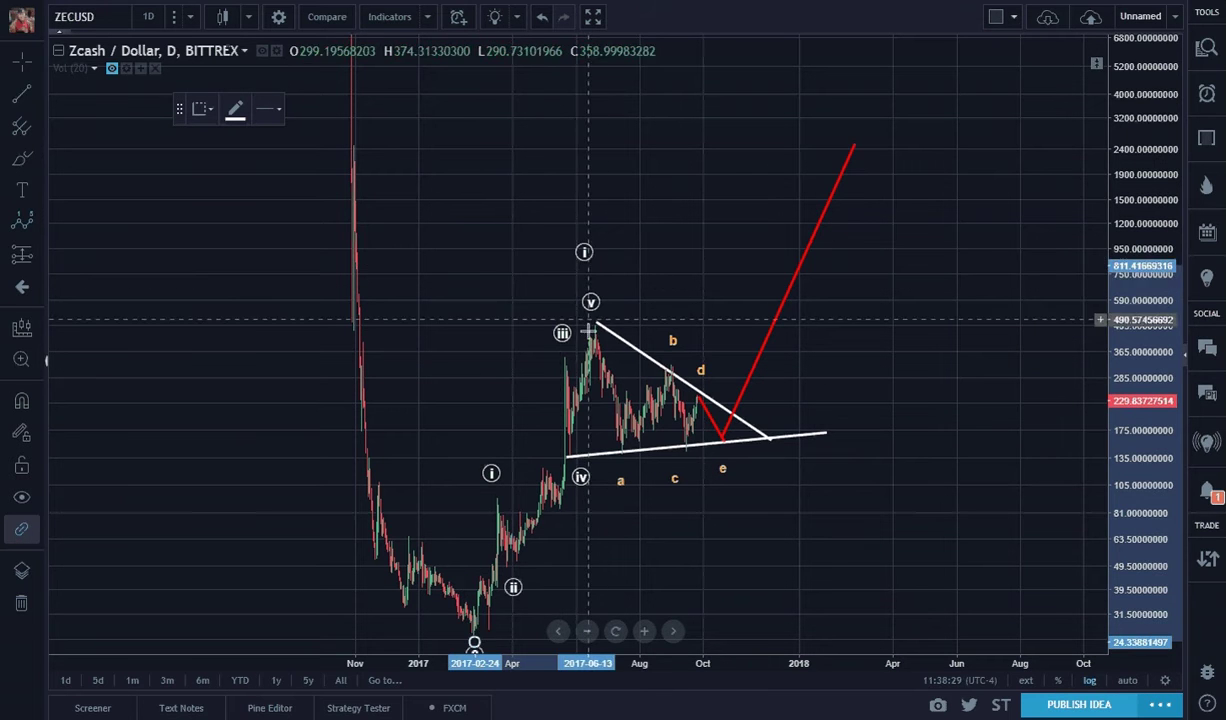
{"action": "left_click", "coordinate": [727, 490]}
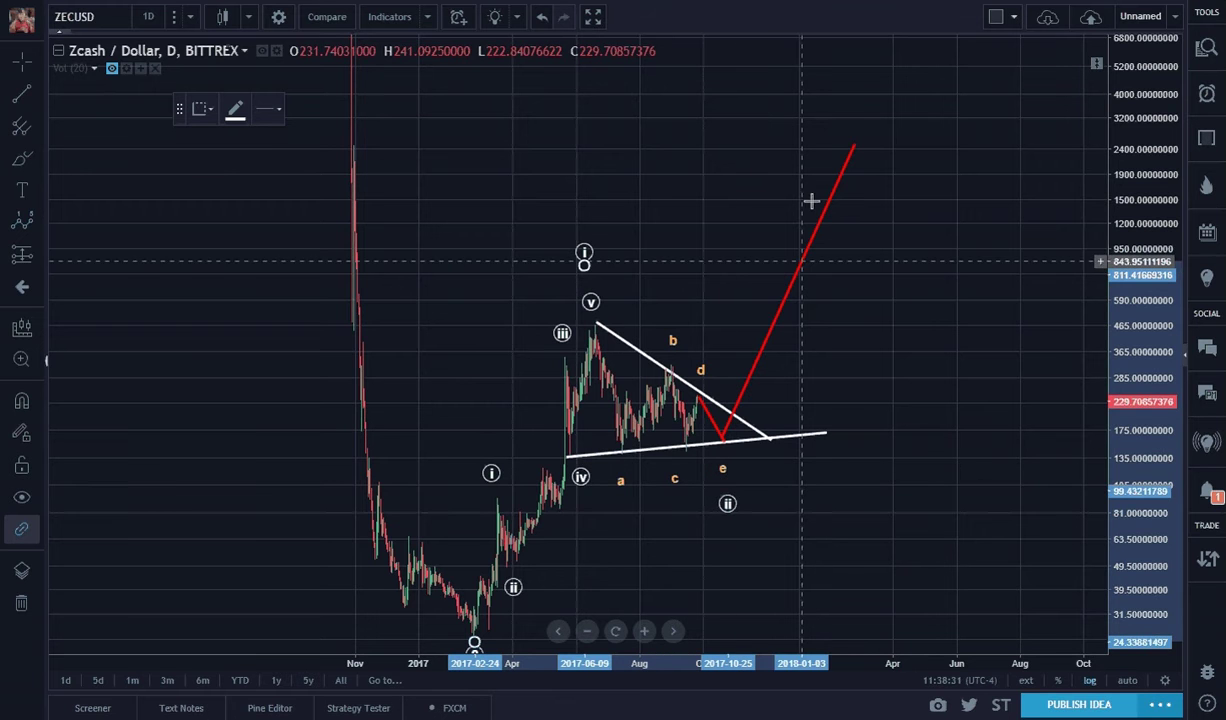
{"action": "left_click", "coordinate": [849, 108]}
{"action": "left_click", "coordinate": [877, 180]}
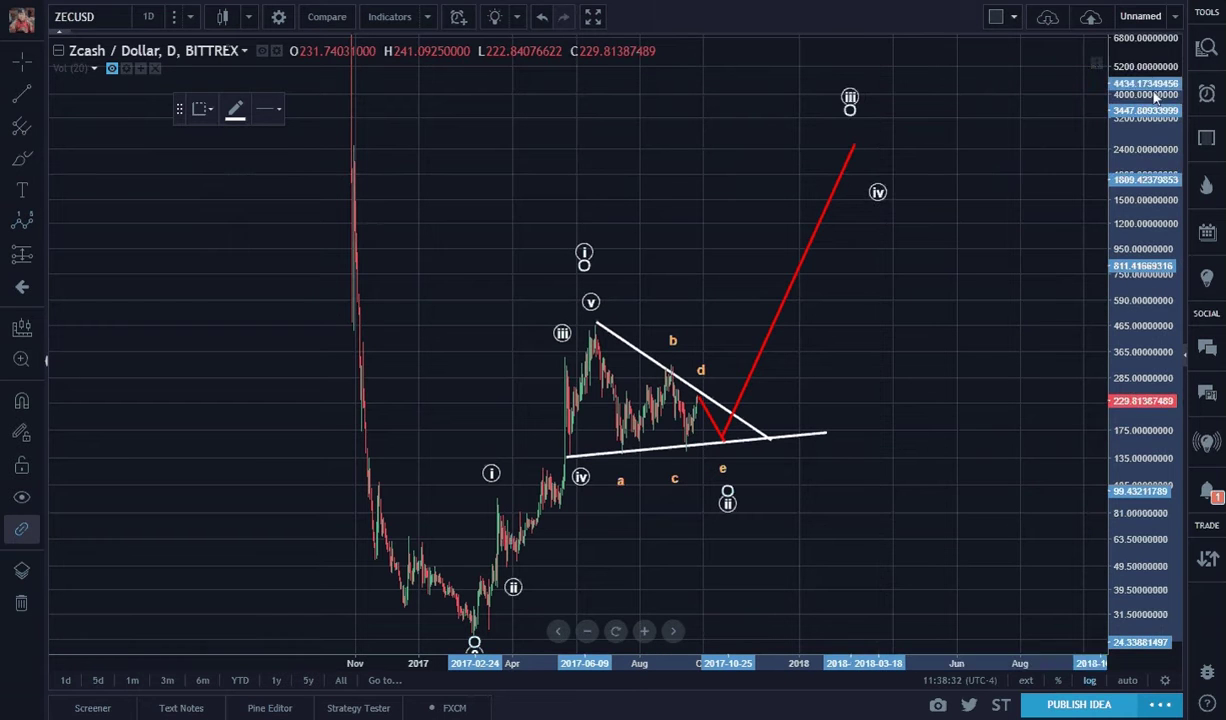
{"action": "left_click", "coordinate": [938, 70]}
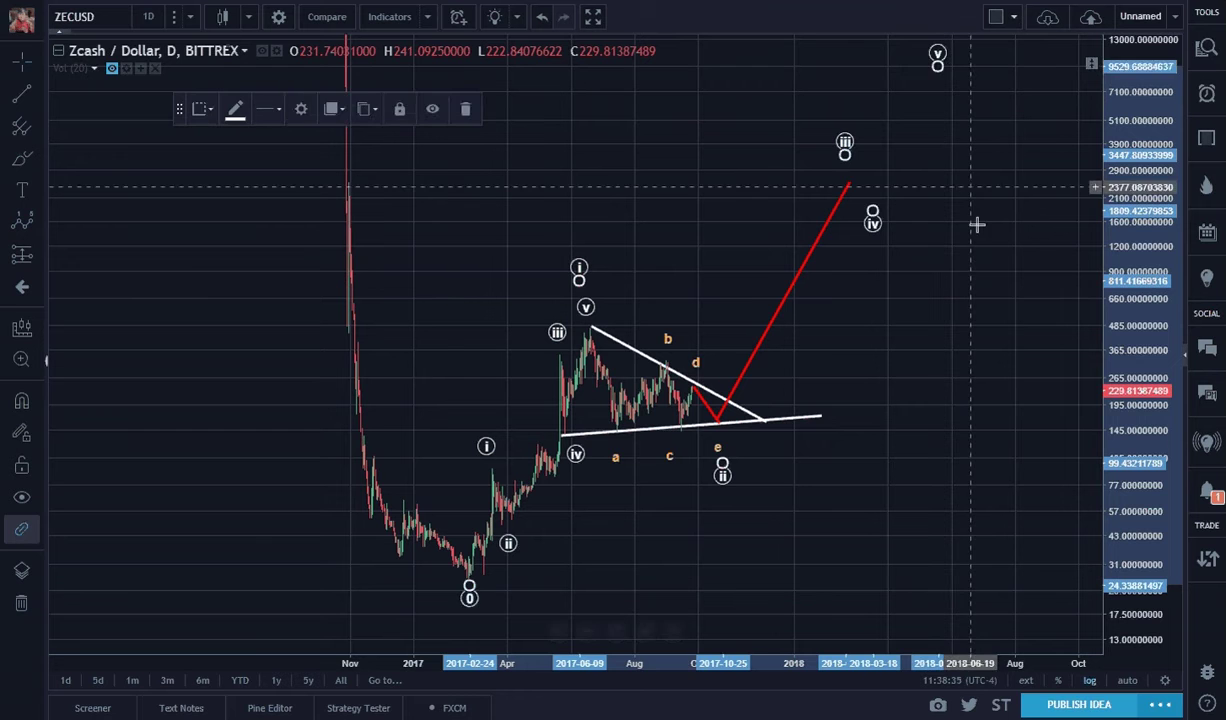
{"action": "left_click", "coordinate": [977, 263]}
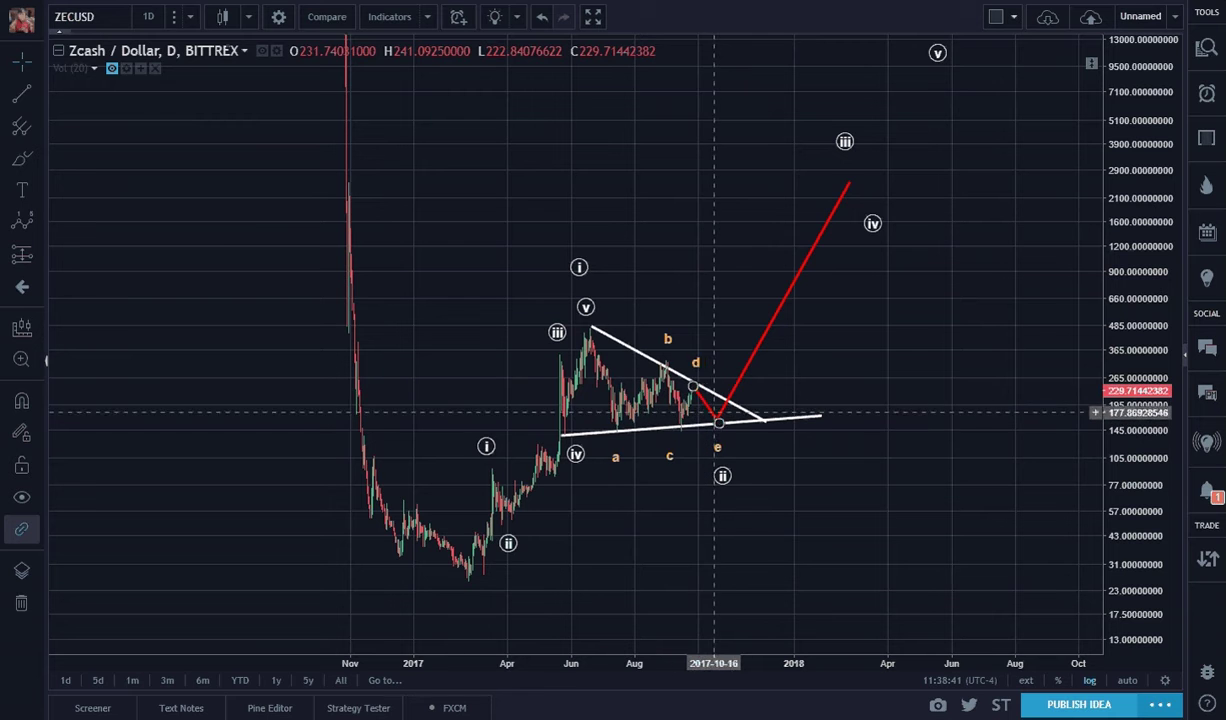
Step: Move the lower end of the short red line to the lower triangle line on 2017-10-18 at about 157
{"action": "left_click", "coordinate": [718, 426]}
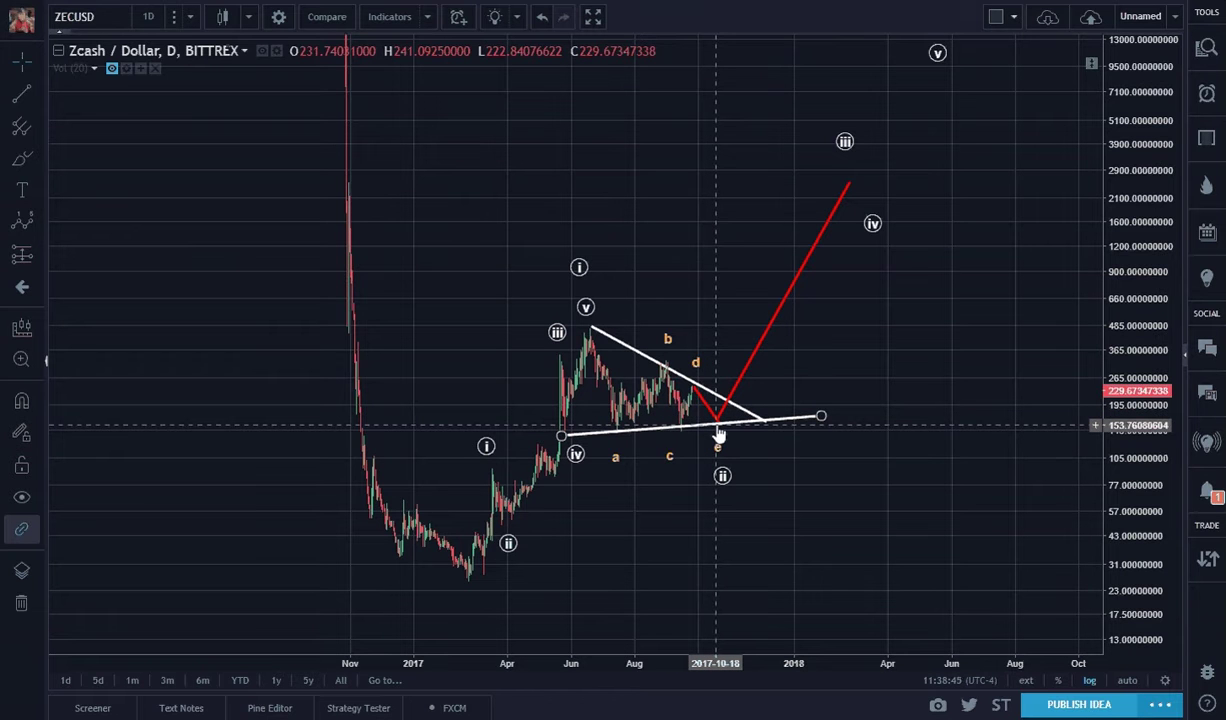
{"action": "mouse_move", "coordinate": [718, 428]}
{"action": "left_mouse_down"}
{"action": "mouse_move", "coordinate": [731, 441]}
{"action": "mouse_move", "coordinate": [716, 411]}
{"action": "left_mouse_up"}
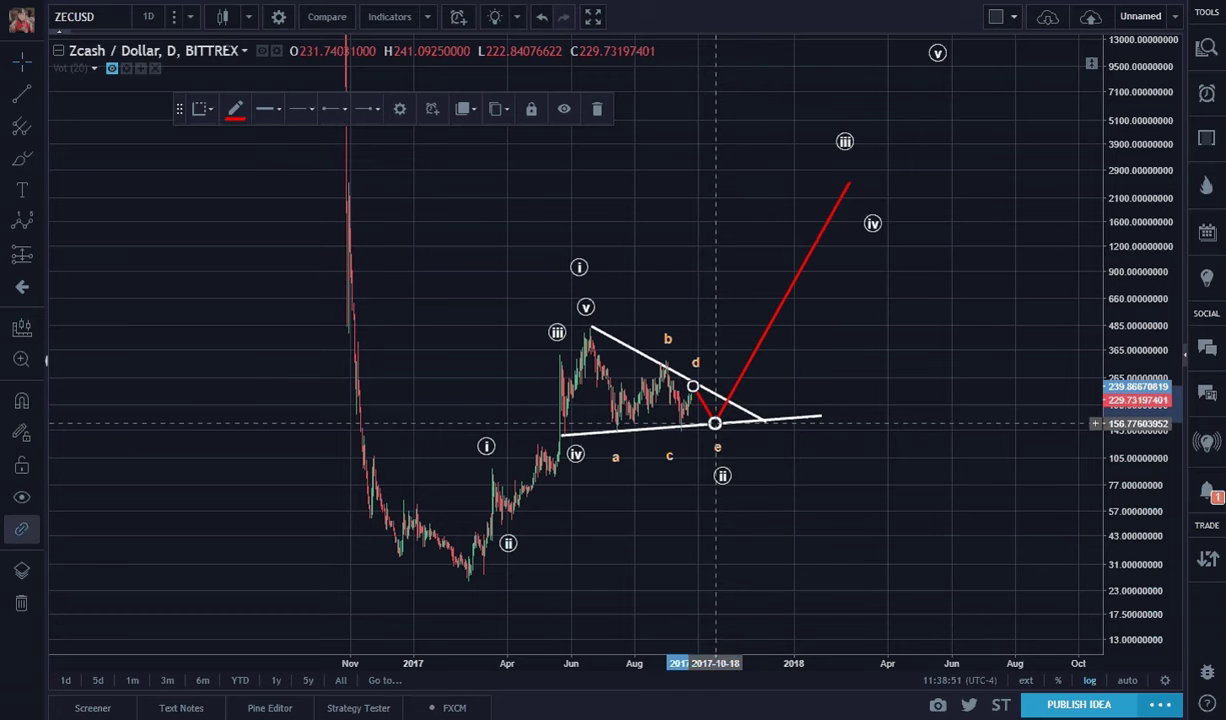
{"action": "left_click", "coordinate": [888, 449]}
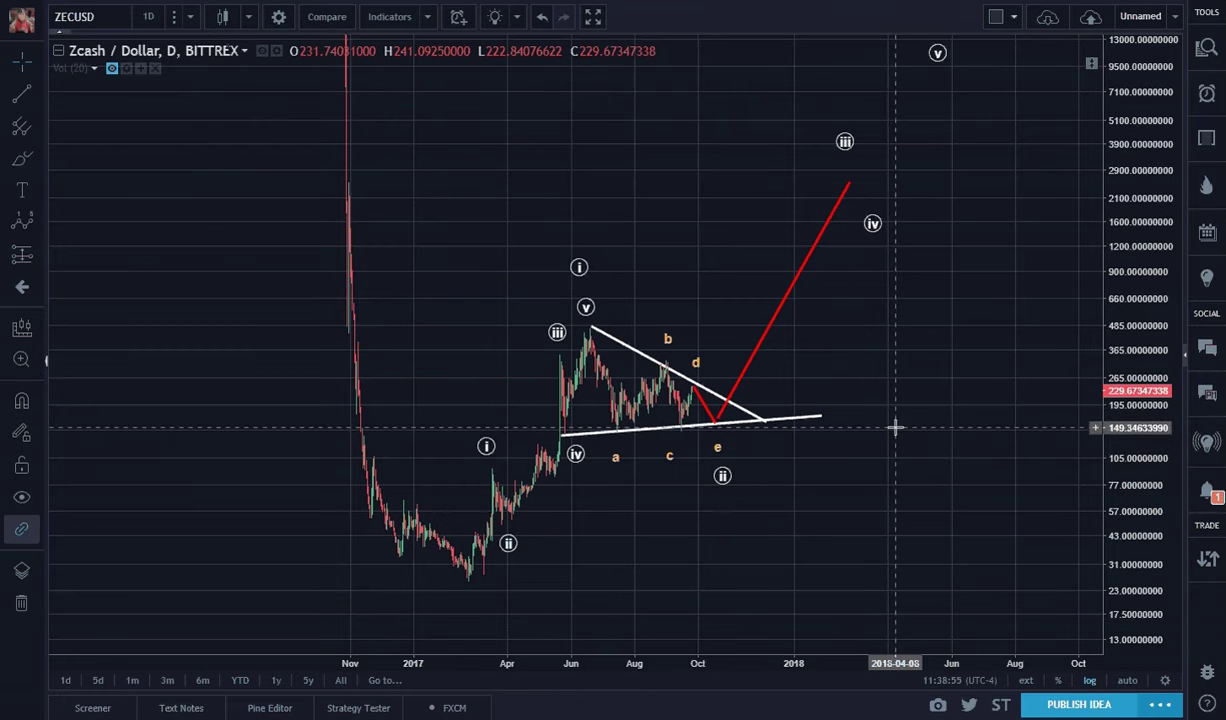
Step: Draw a trend line from the low of about 26.5 on 2017-02-26 up to about 3438 on 2018-08-11
{"action": "left_click", "coordinate": [22, 93]}
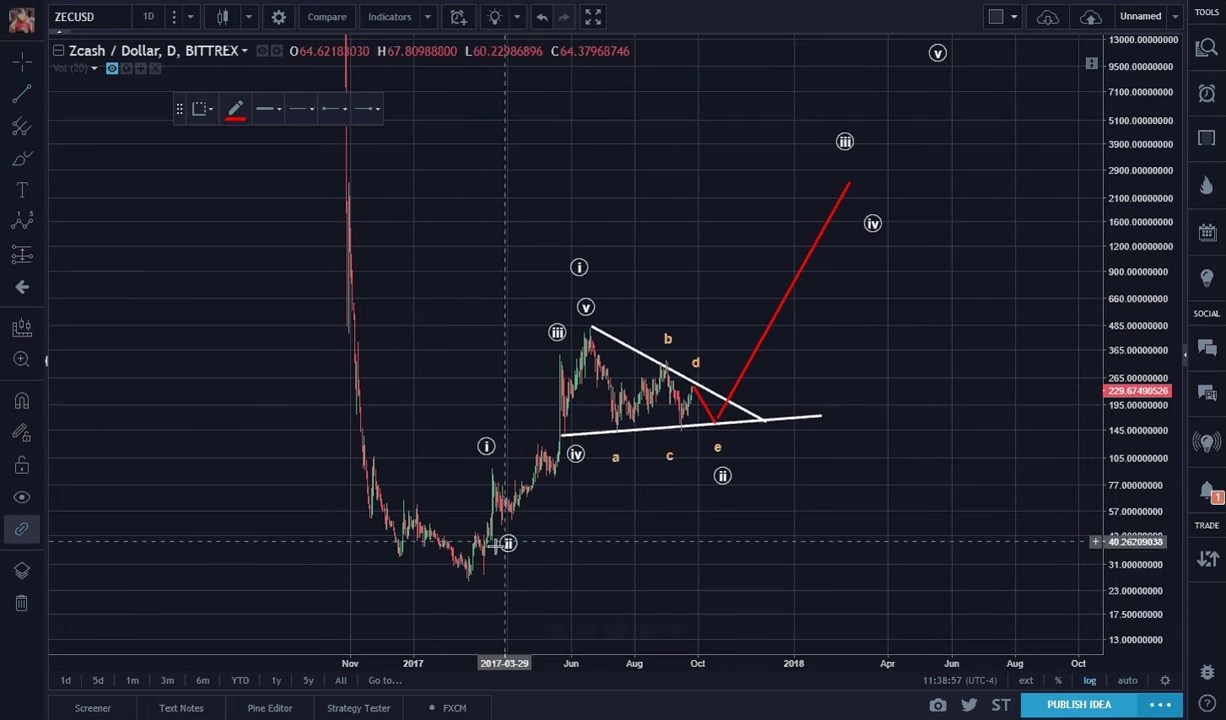
{"action": "left_click", "coordinate": [471, 578]}
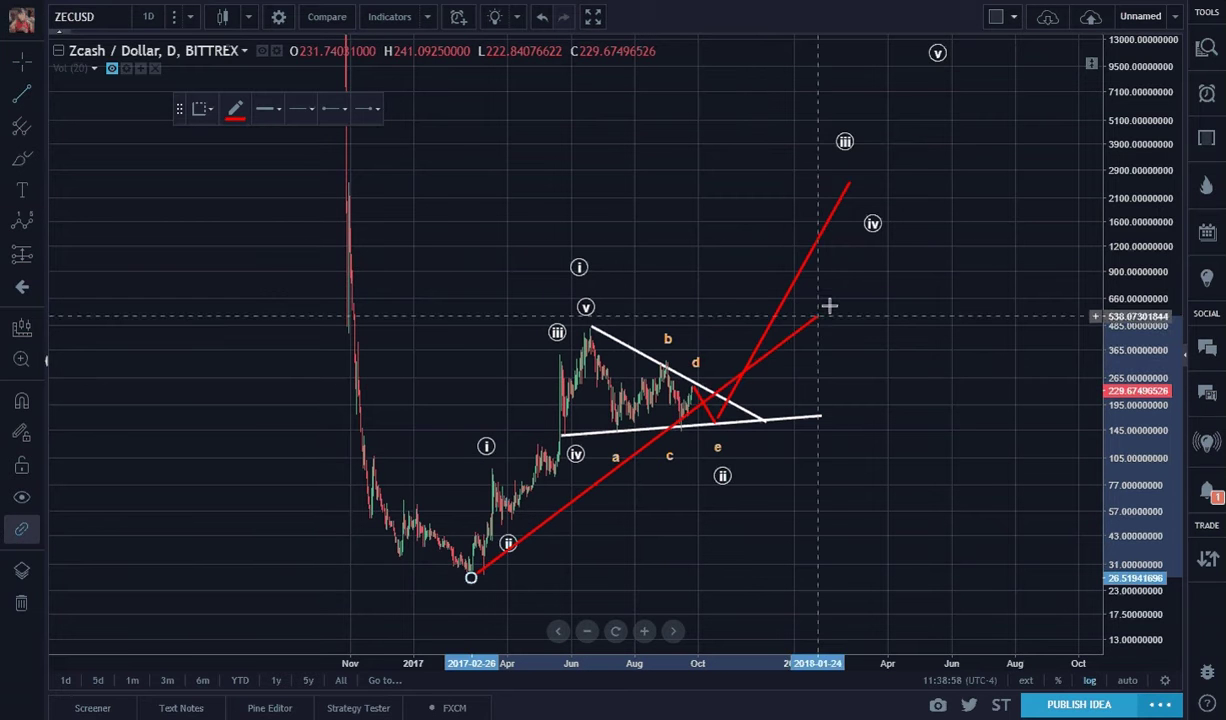
{"action": "left_click", "coordinate": [1025, 155]}
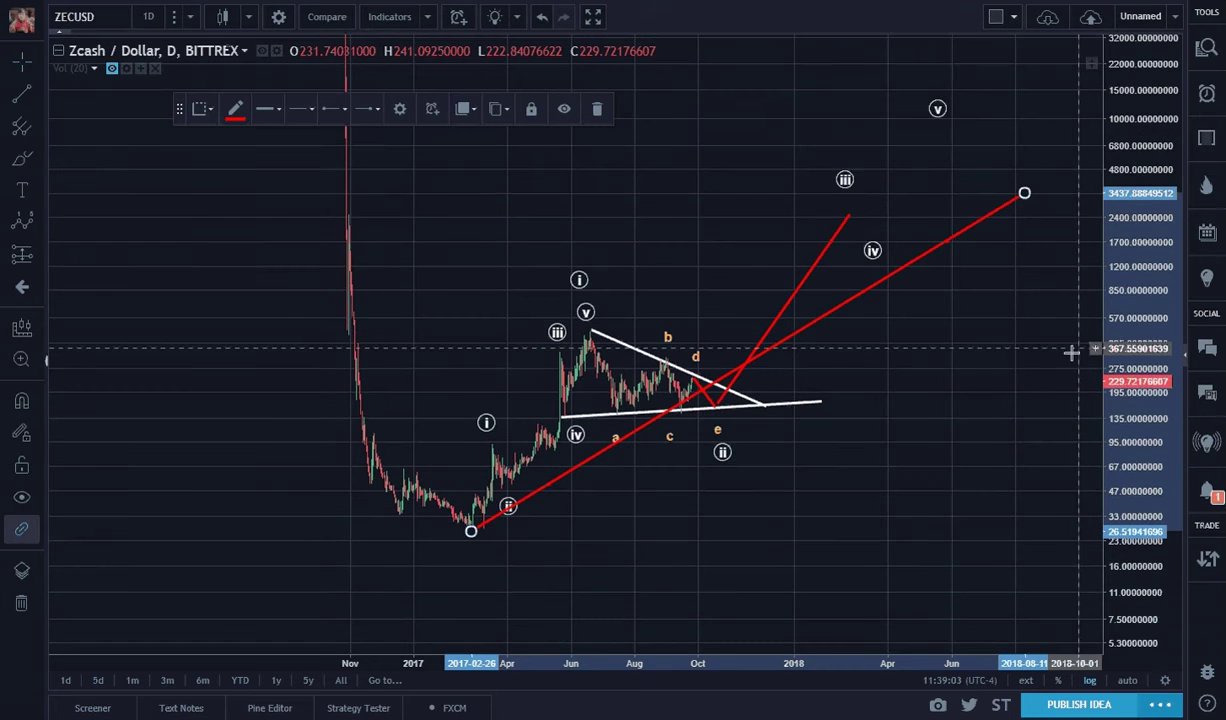
Step: Restyle the new long trend line in cyan as a solid line with a thicker stroke
{"action": "left_click_drag", "start_coordinate": [1004, 419], "coordinate": [751, 432]}
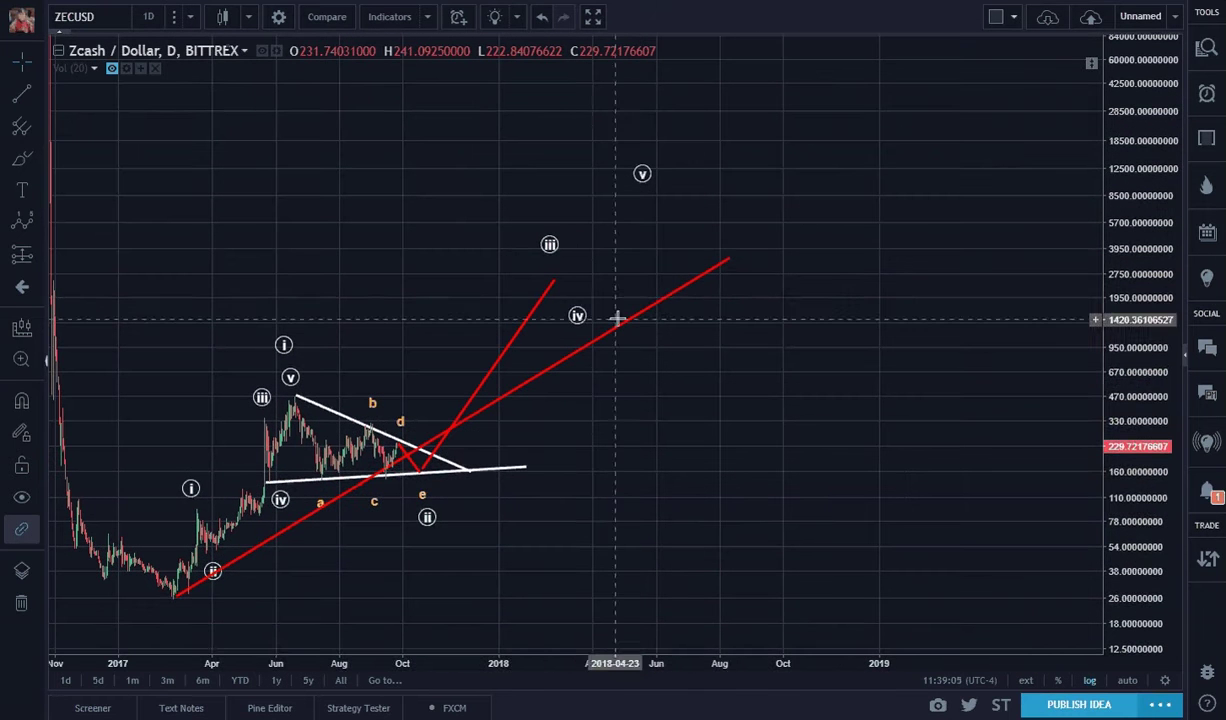
{"action": "left_click", "coordinate": [621, 323]}
{"action": "left_click", "coordinate": [237, 110]}
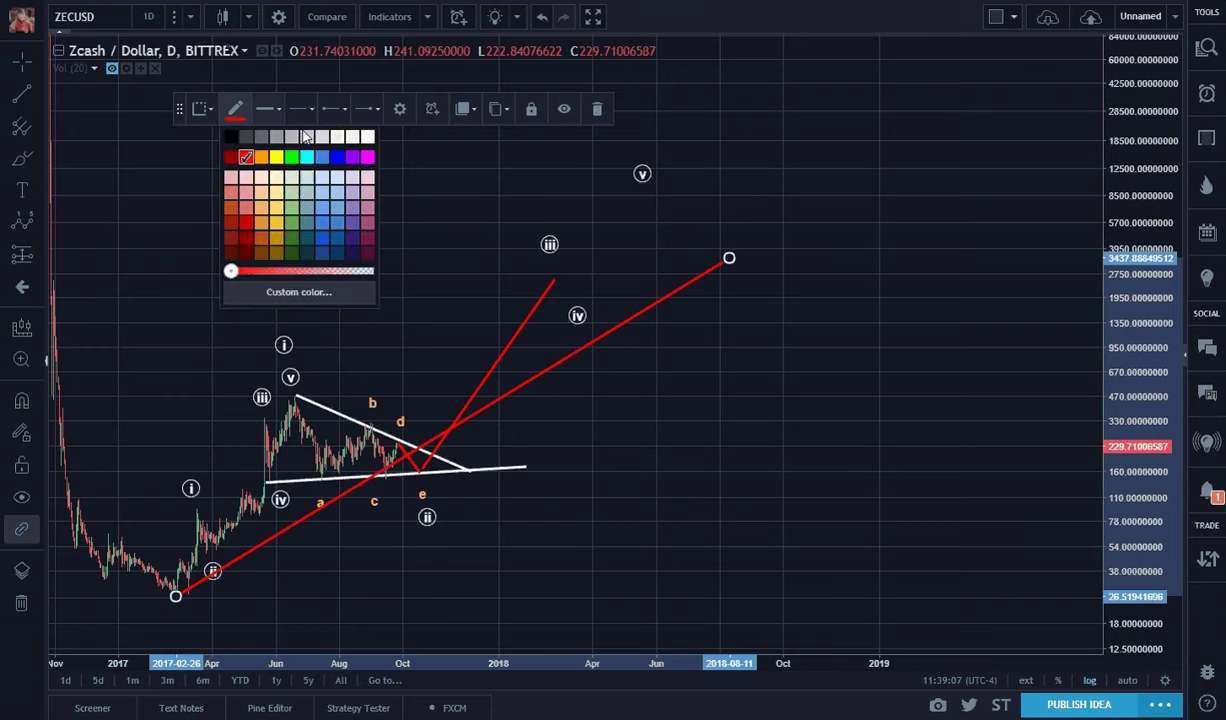
{"action": "left_click", "coordinate": [369, 138]}
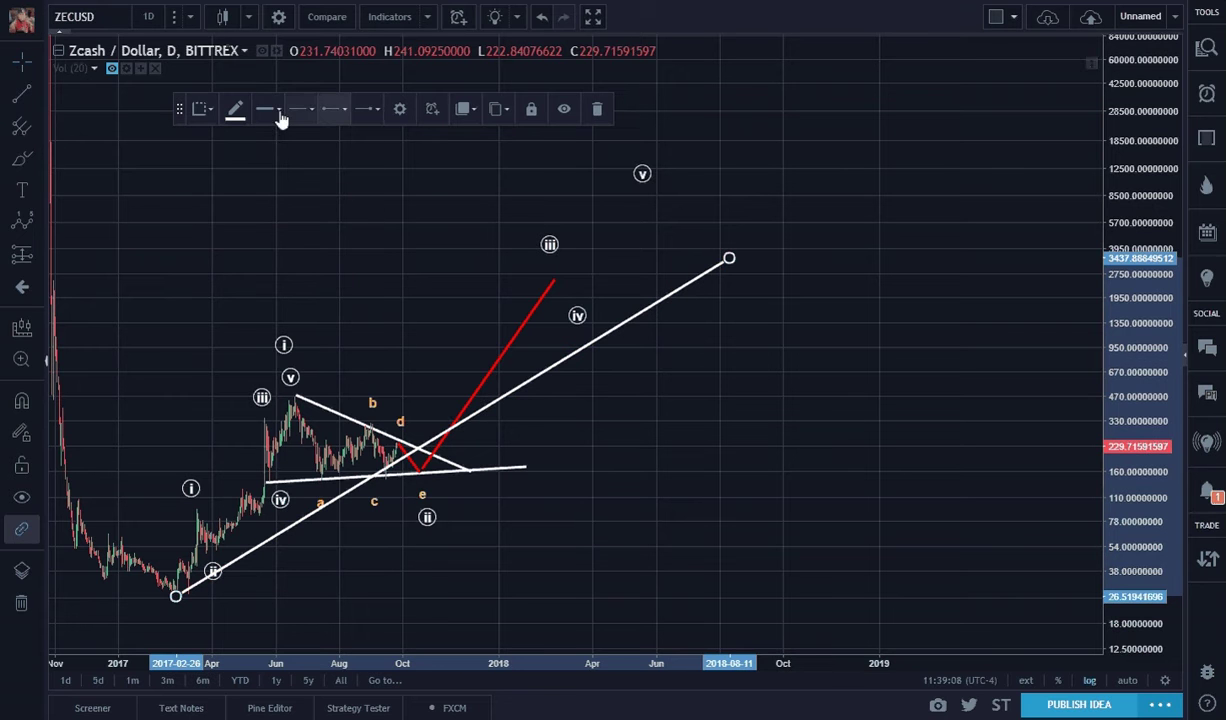
{"action": "left_click", "coordinate": [237, 112]}
{"action": "left_click", "coordinate": [303, 158]}
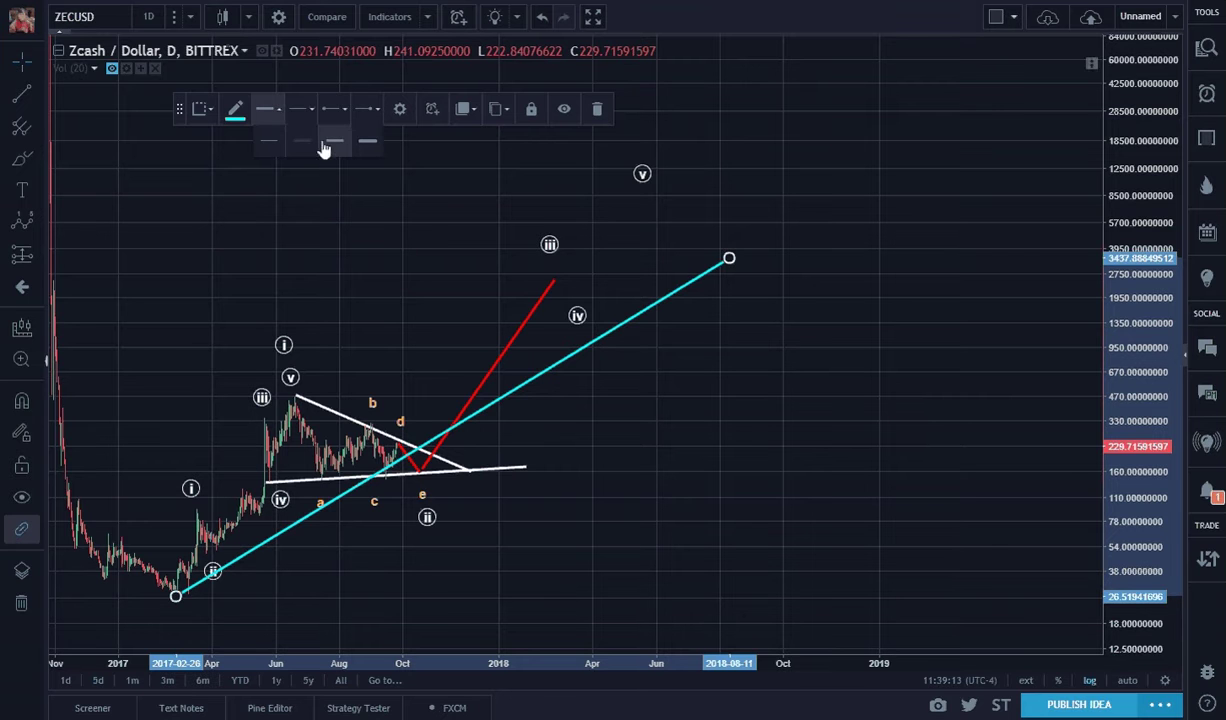
{"action": "mouse_move", "coordinate": [306, 118]}
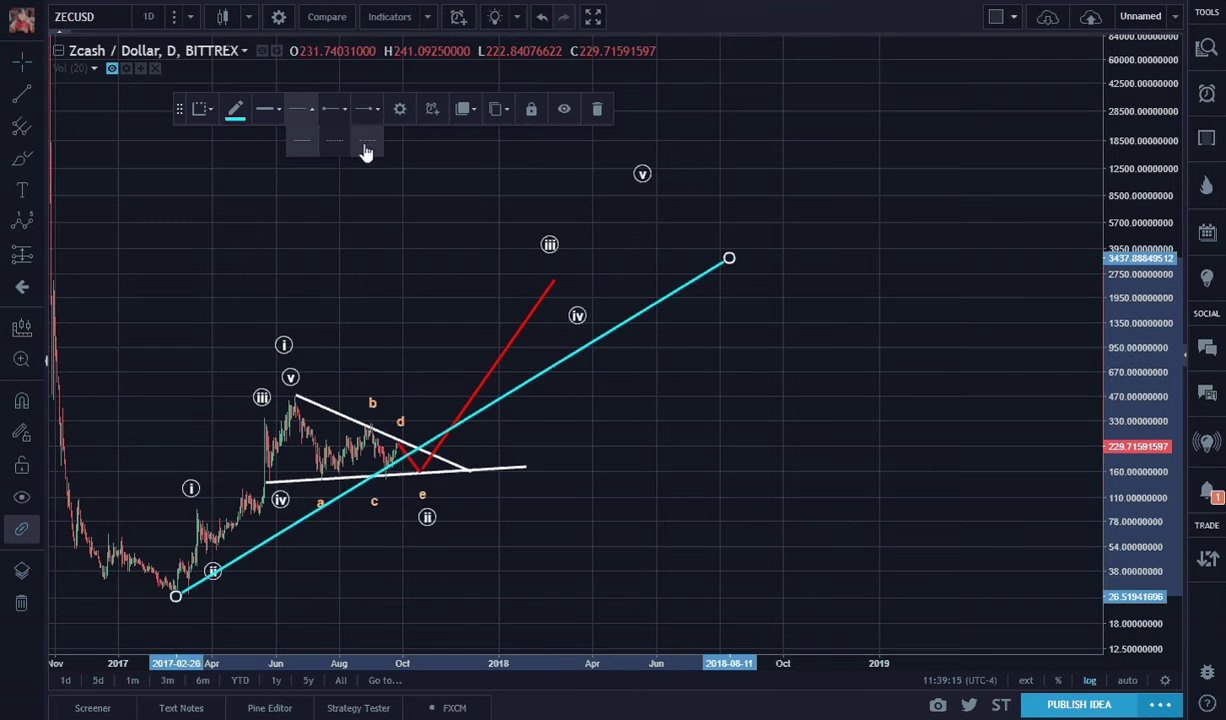
{"action": "left_click", "coordinate": [366, 148]}
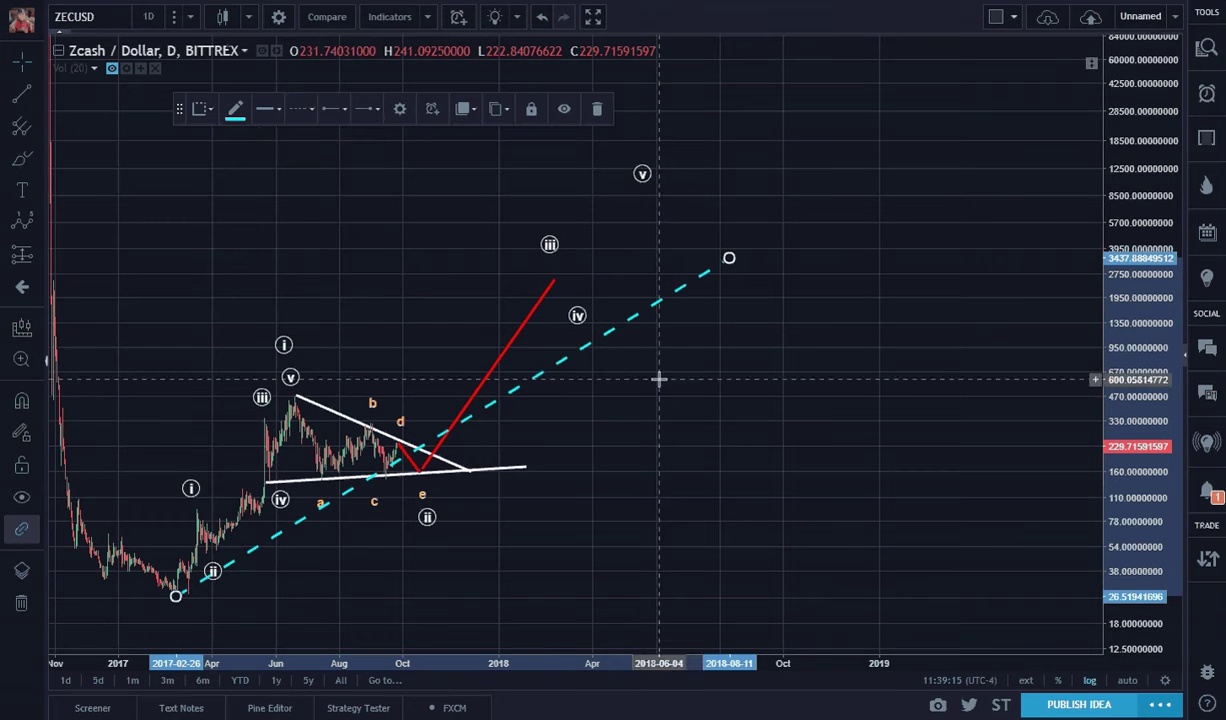
{"action": "left_click", "coordinate": [290, 128]}
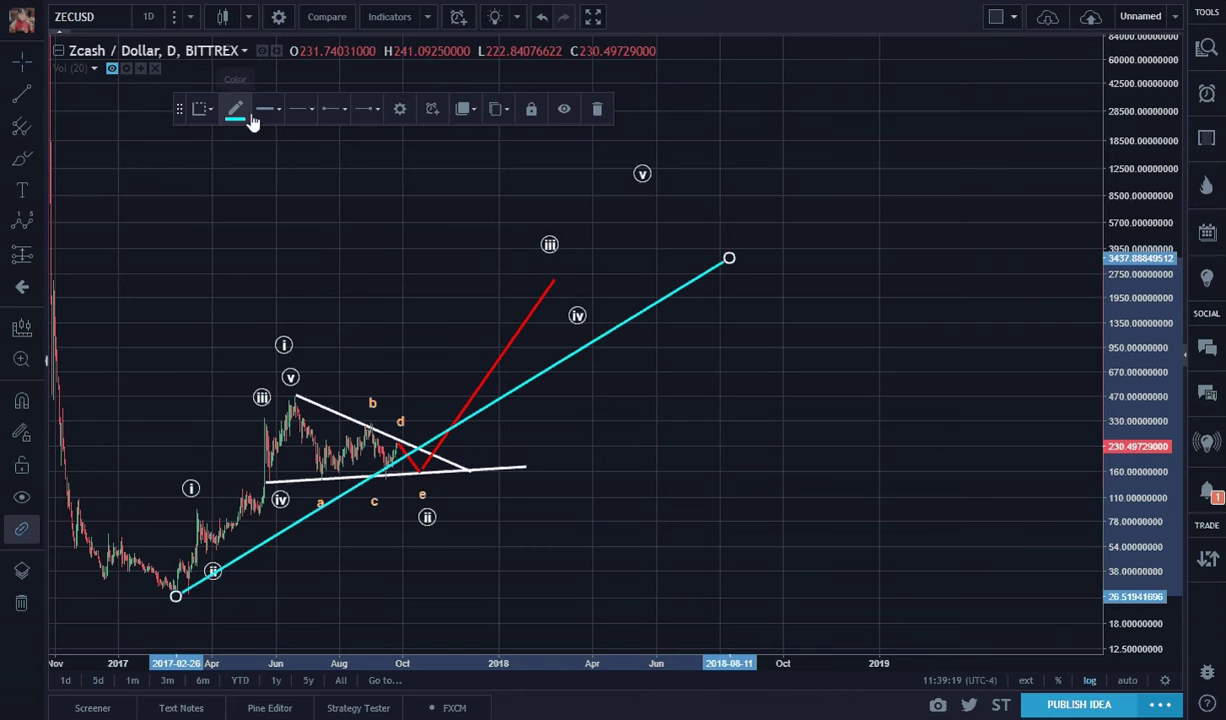
{"action": "left_click", "coordinate": [366, 148]}
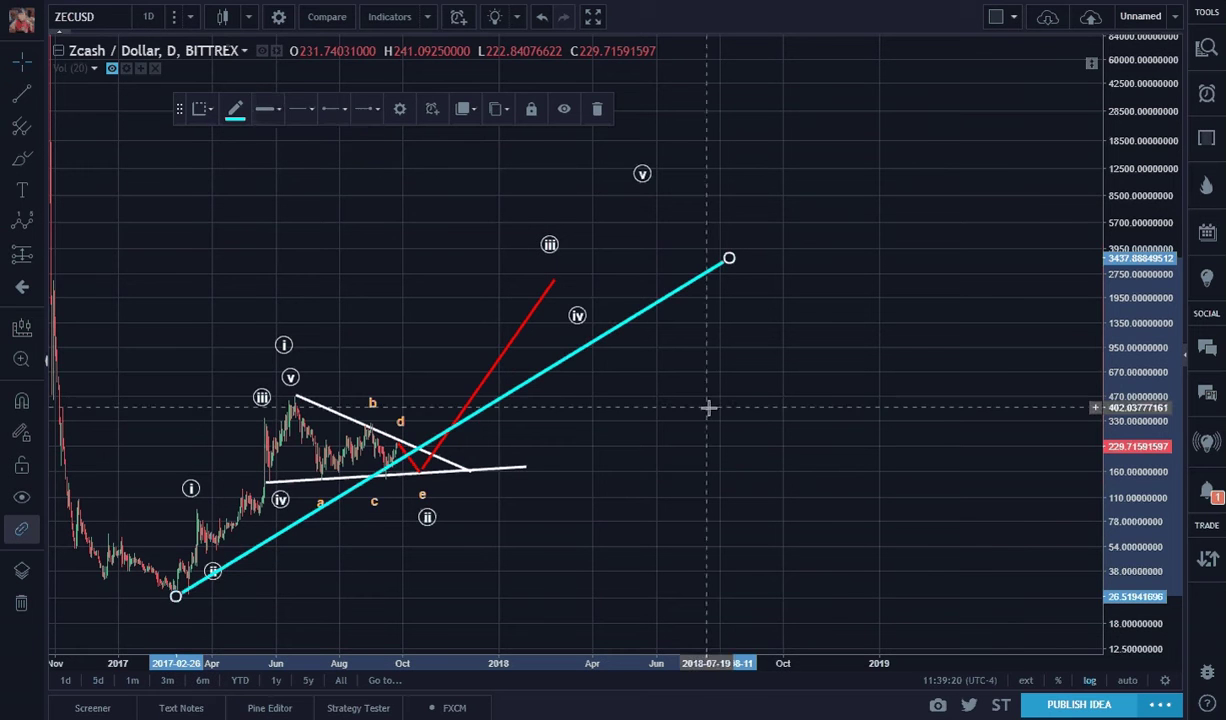
Step: Draw an upper cyan trend line from about 42 on 2017-01-28 to about 48,247 in late January 2018
{"action": "left_click", "coordinate": [709, 441]}
{"action": "left_click_drag", "start_coordinate": [709, 441], "coordinate": [792, 446]}
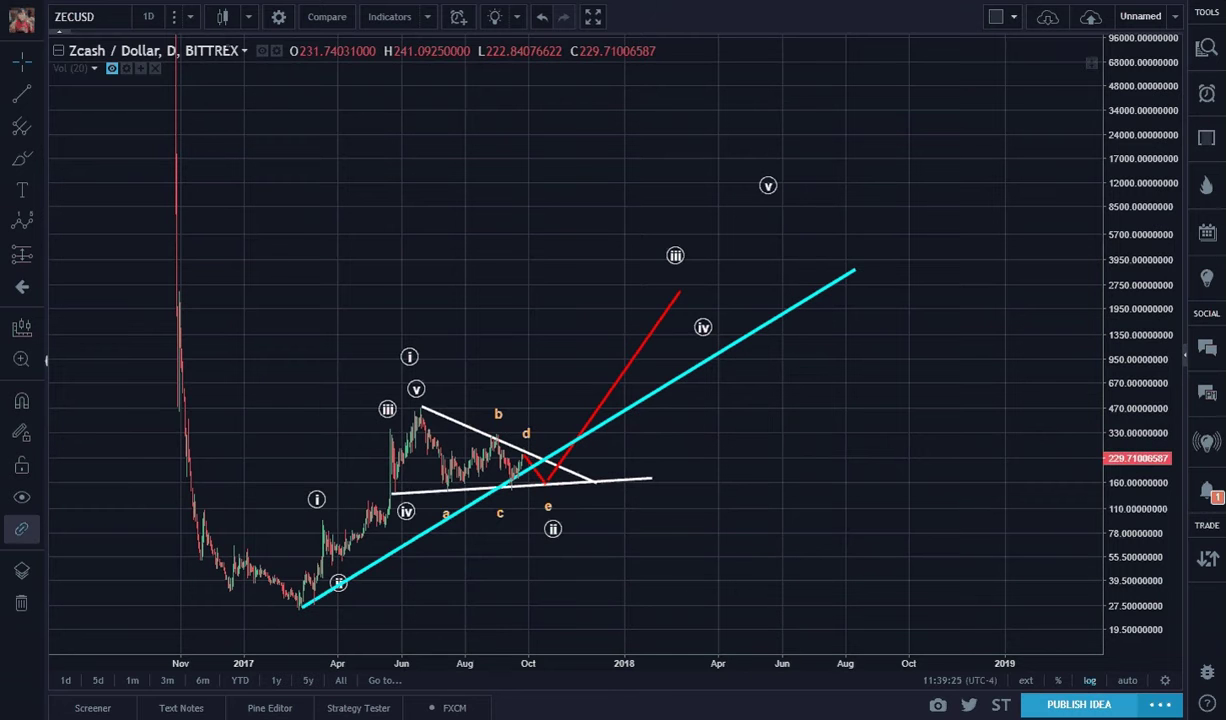
{"action": "left_click", "coordinate": [271, 576]}
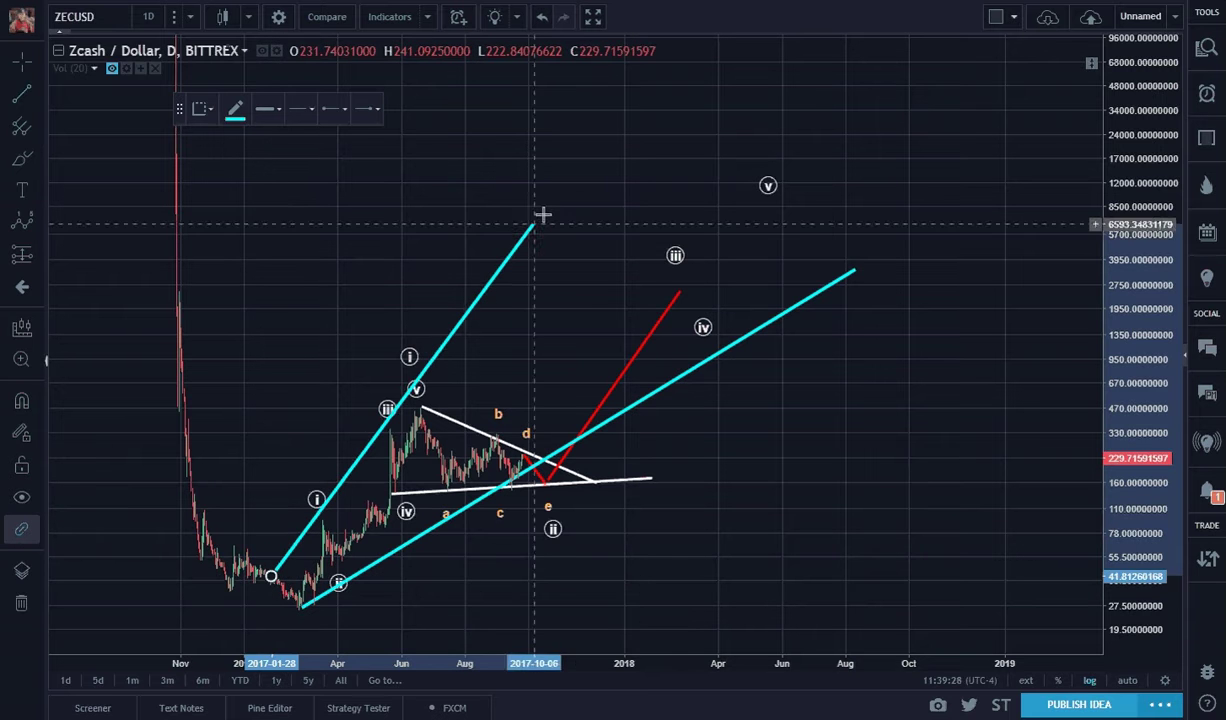
{"action": "left_click", "coordinate": [651, 86]}
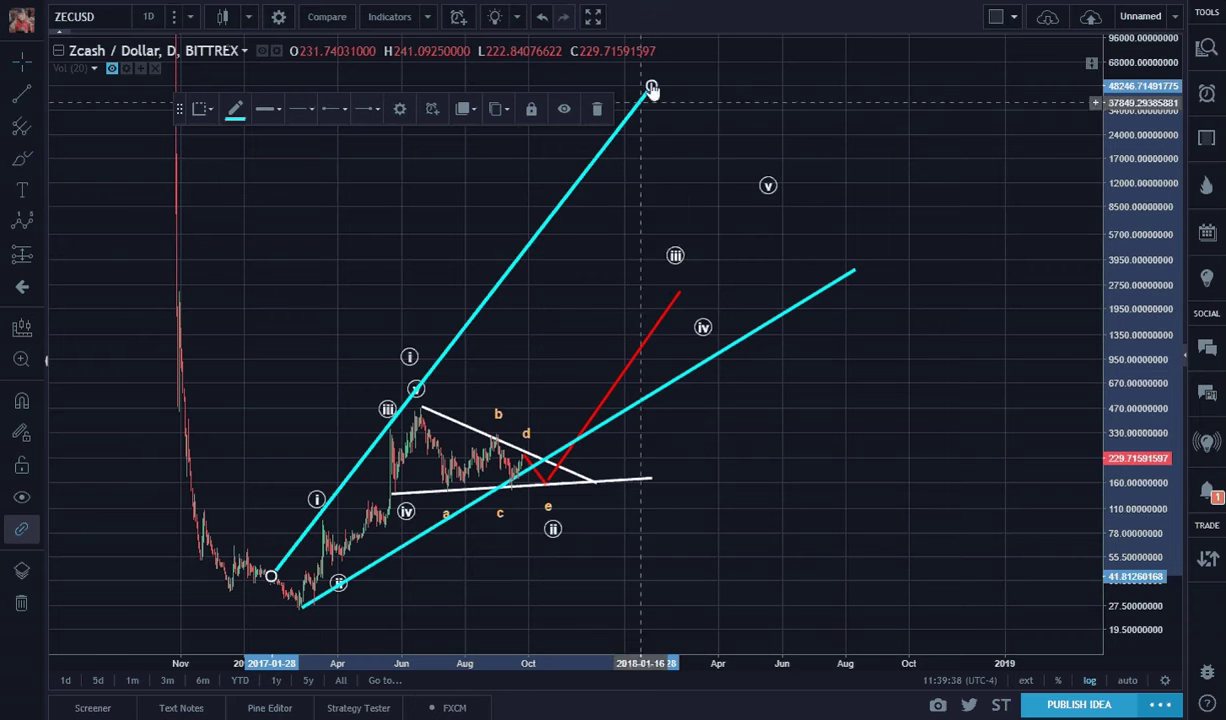
Step: Delete the larger impulse wave count and the long red projection line
{"action": "left_click", "coordinate": [673, 262]}
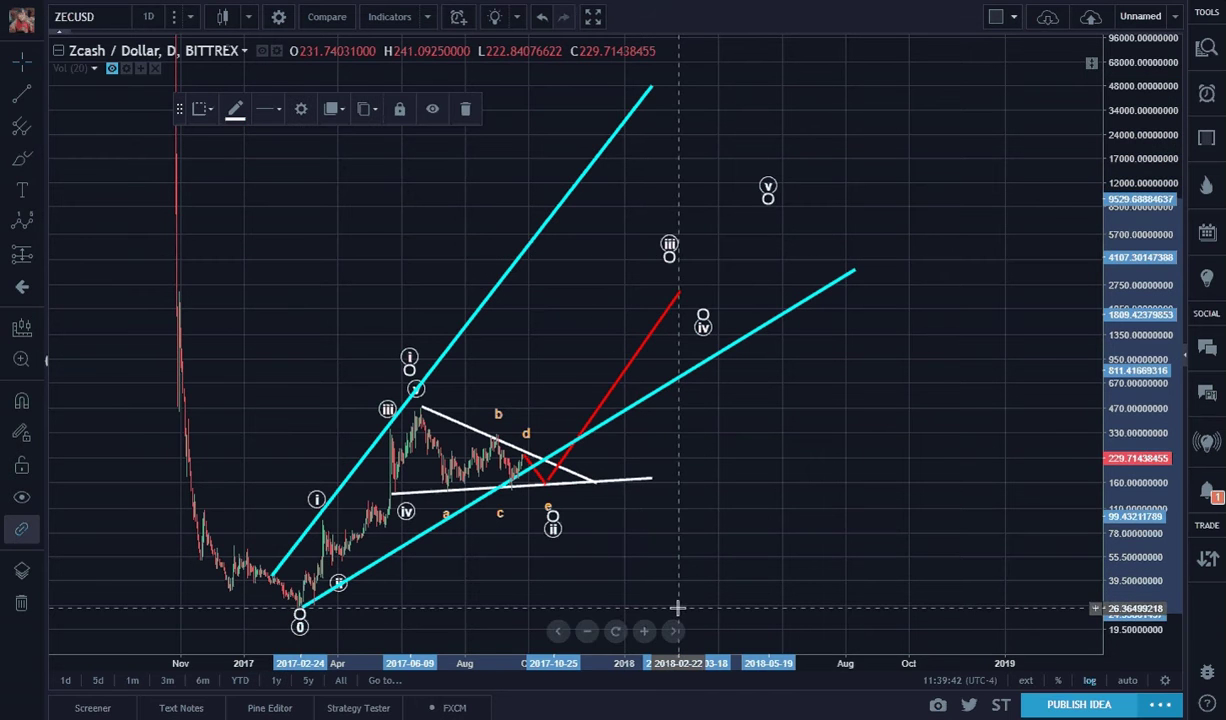
{"action": "left_click", "coordinate": [465, 110]}
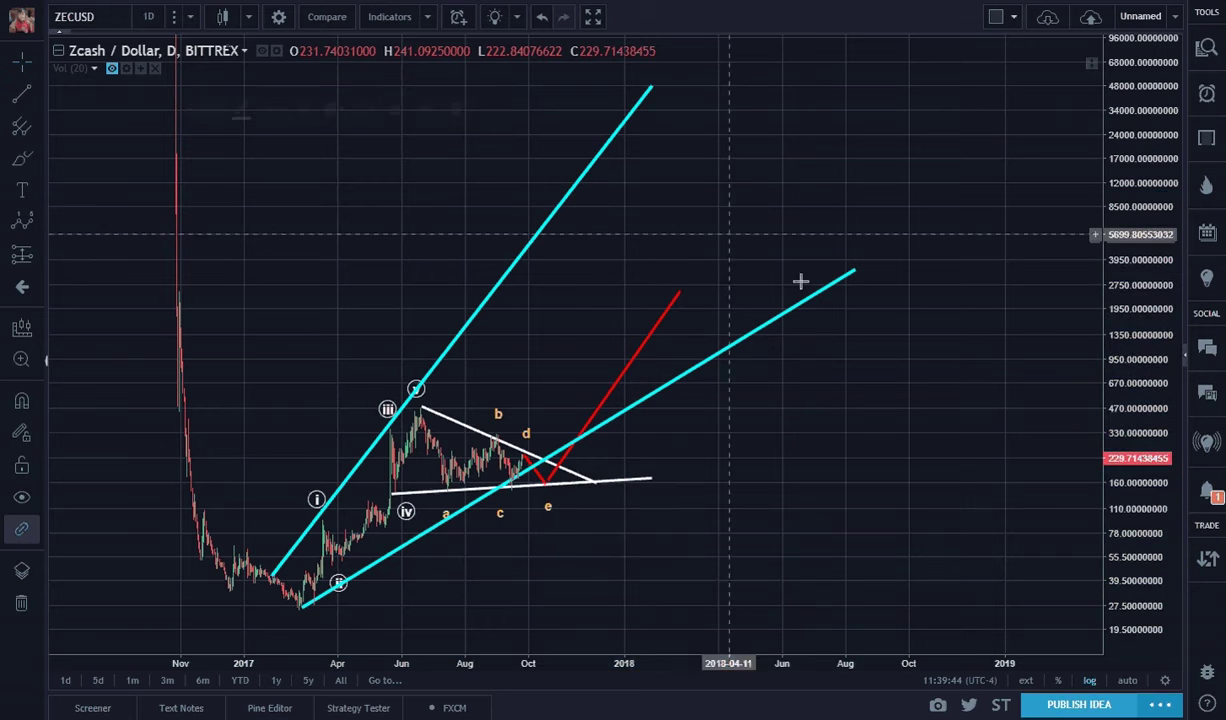
{"action": "left_click", "coordinate": [632, 344]}
{"action": "left_click", "coordinate": [599, 109]}
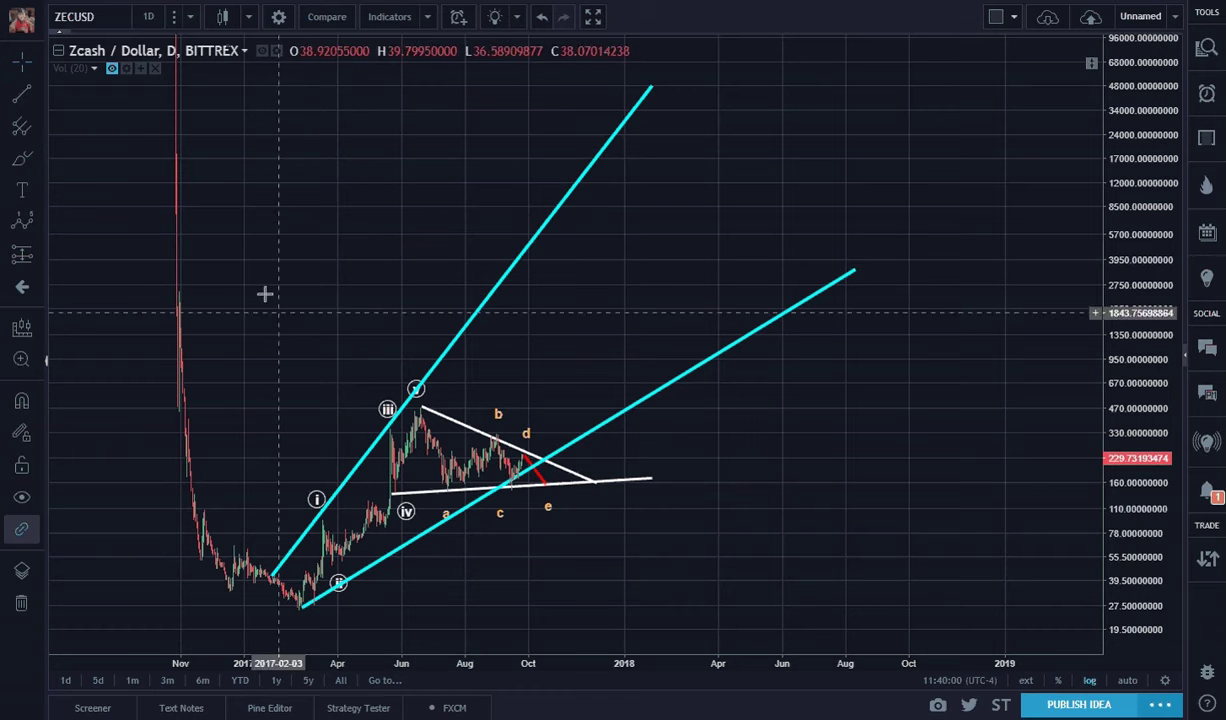
Step: Draw a steep projection line from about 205 in early October 2017 to about 7627 at the upper cyan line on 2017-10-30 and colour it white
{"action": "left_click", "coordinate": [21, 95]}
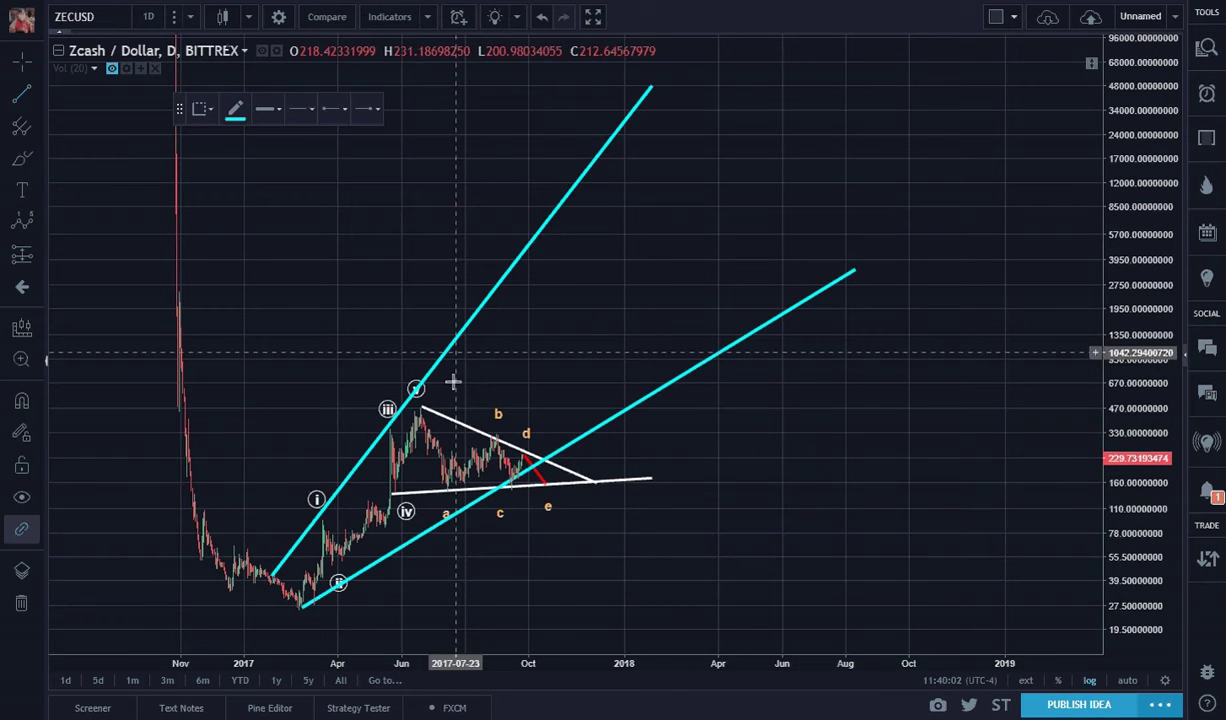
{"action": "left_click", "coordinate": [533, 465]}
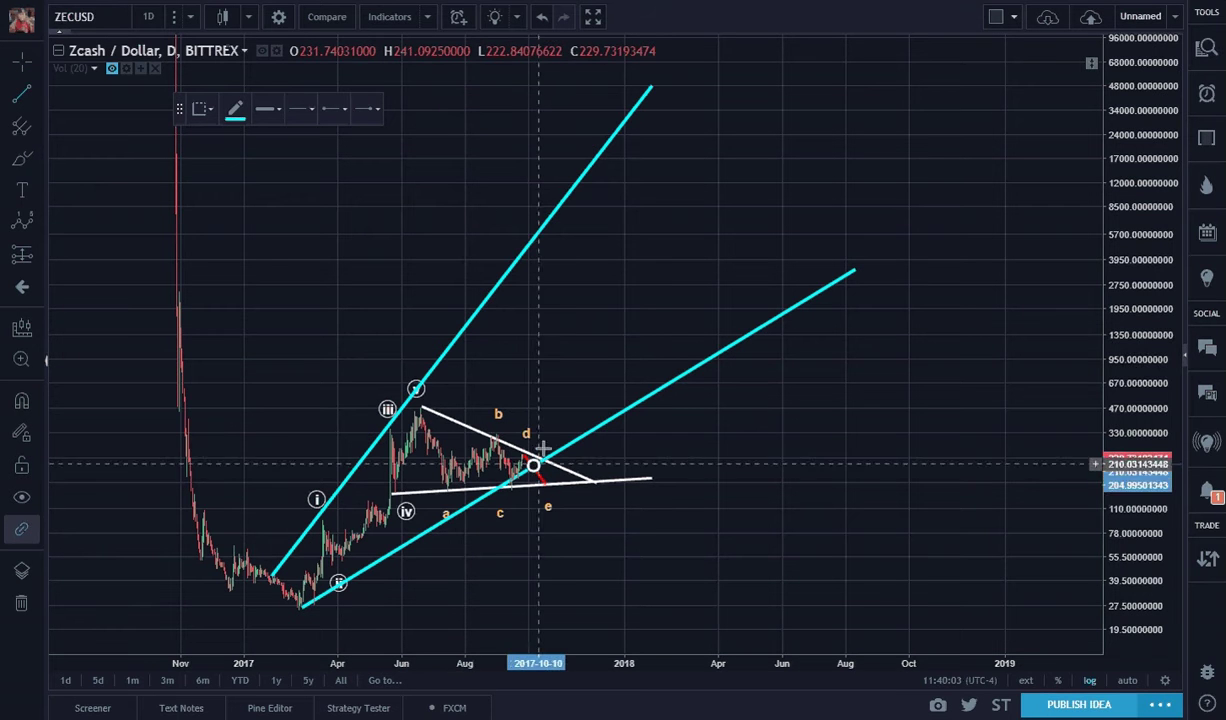
{"action": "left_click", "coordinate": [557, 214]}
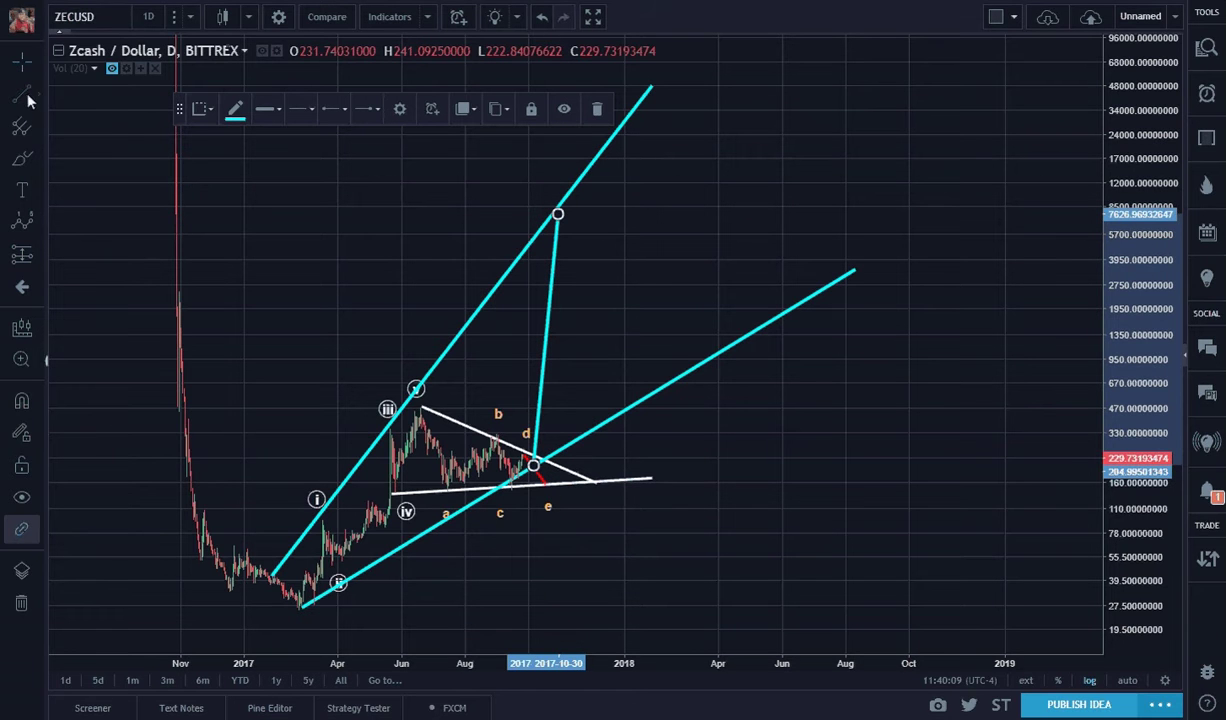
{"action": "left_click", "coordinate": [233, 111]}
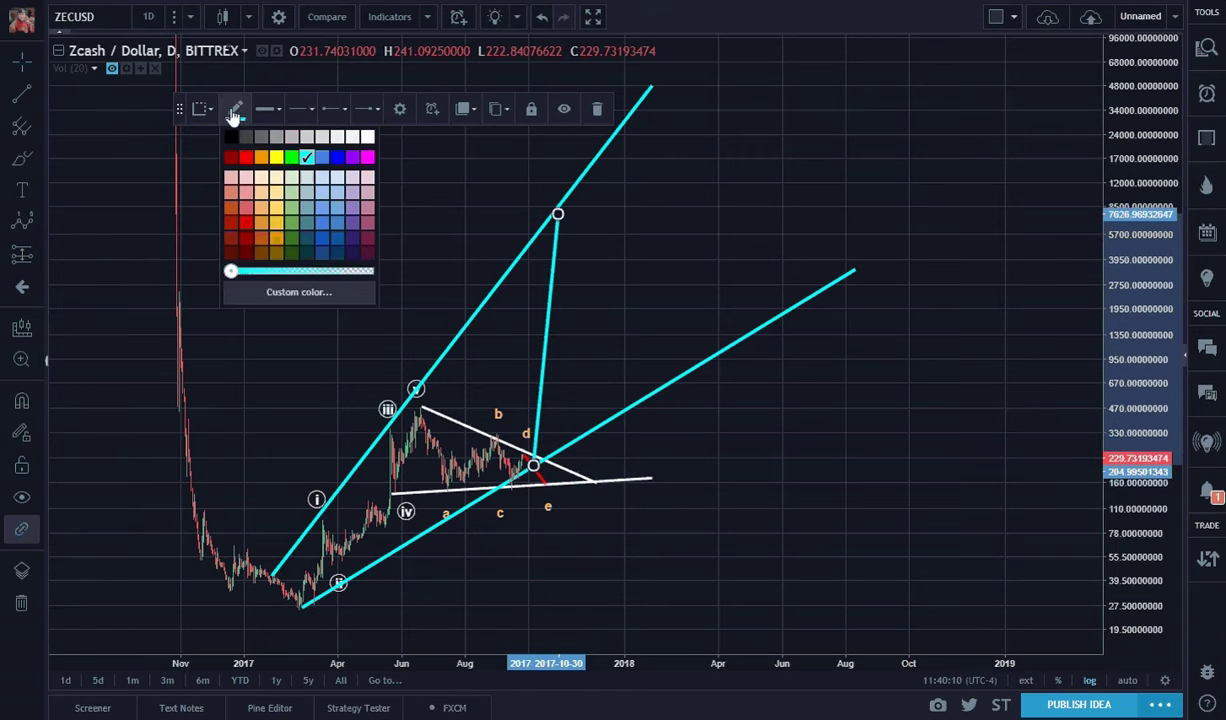
{"action": "left_click", "coordinate": [368, 138]}
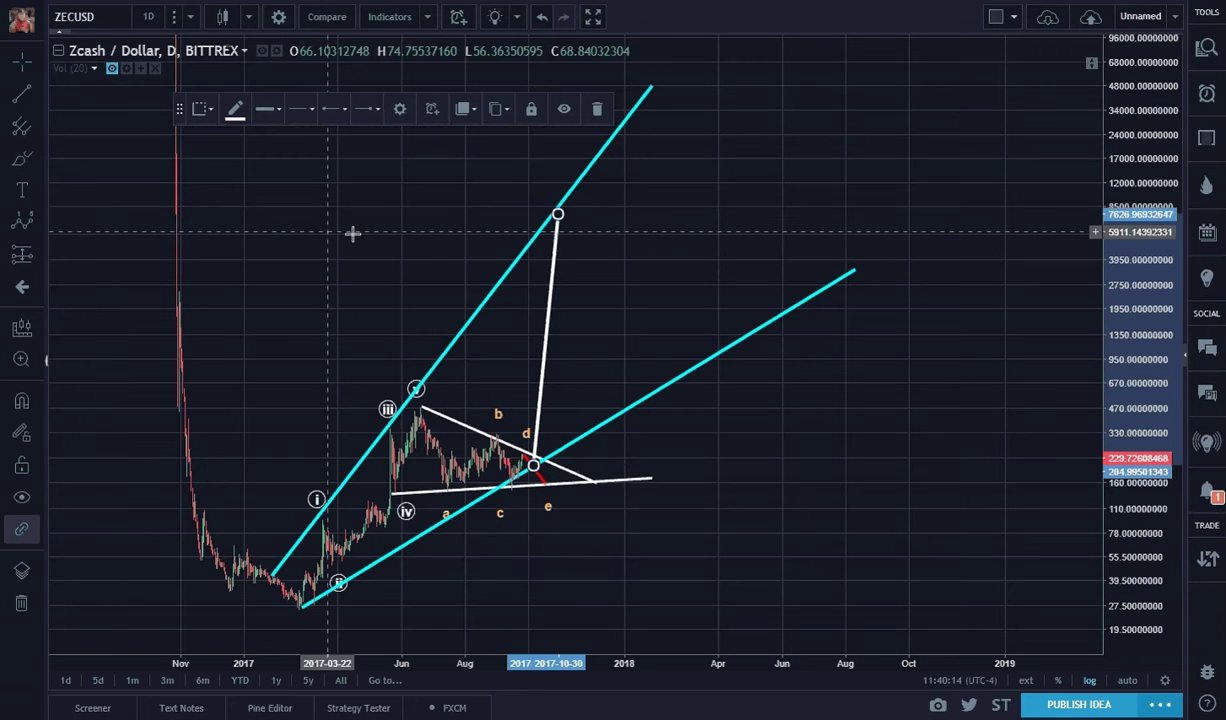
{"action": "left_click", "coordinate": [298, 224]}
Step: Draw a short white pullback line from the top of the steep projection at about 7178 down to about 4526 on 2017-11-29
{"action": "left_click", "coordinate": [24, 95]}
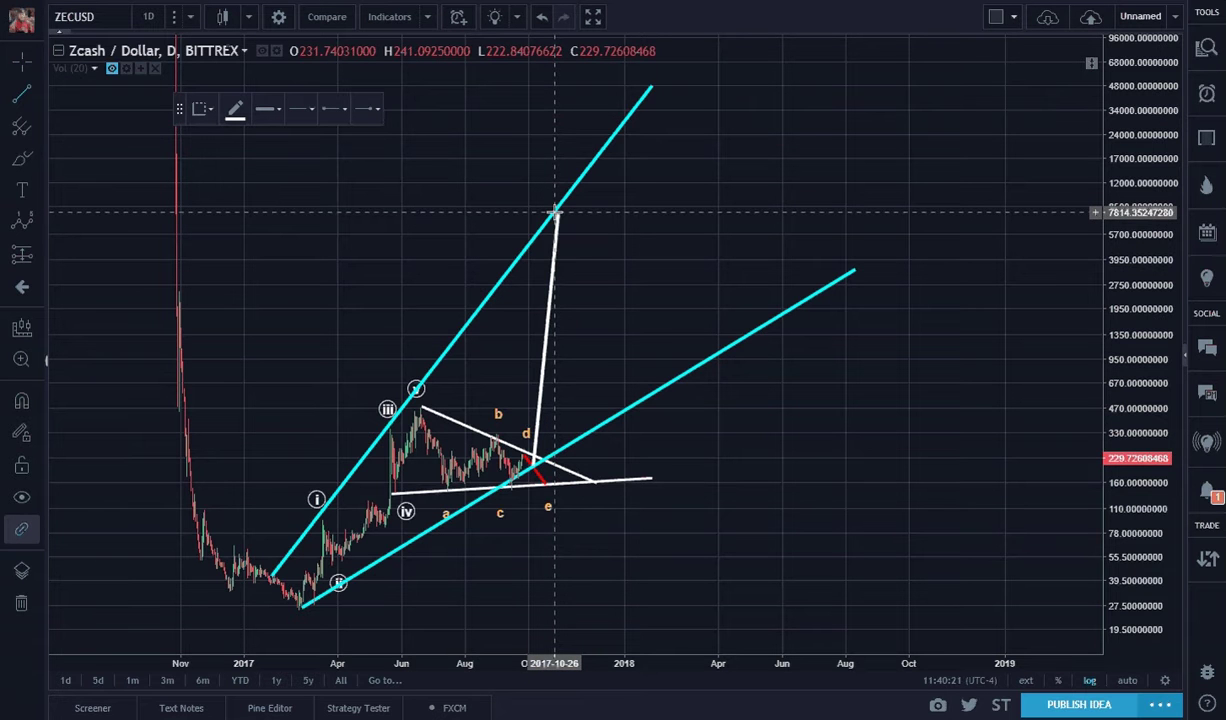
{"action": "left_click", "coordinate": [555, 212]}
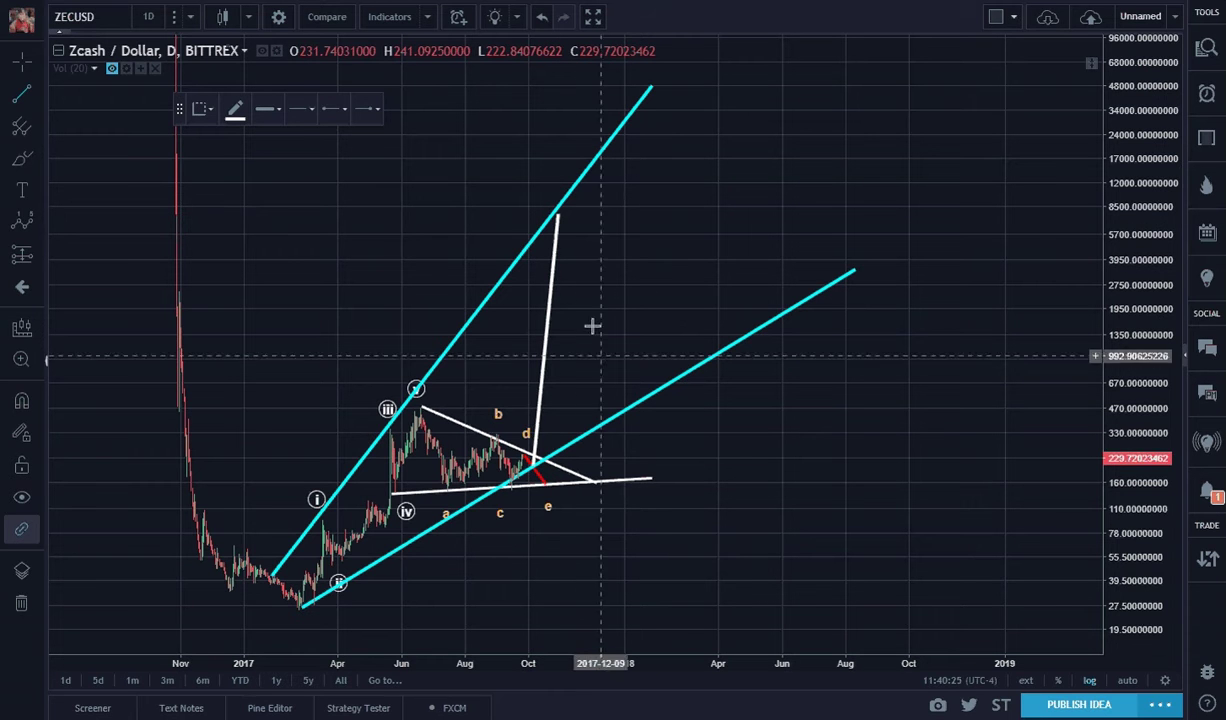
{"action": "left_click_drag", "start_coordinate": [557, 217], "coordinate": [582, 217]}
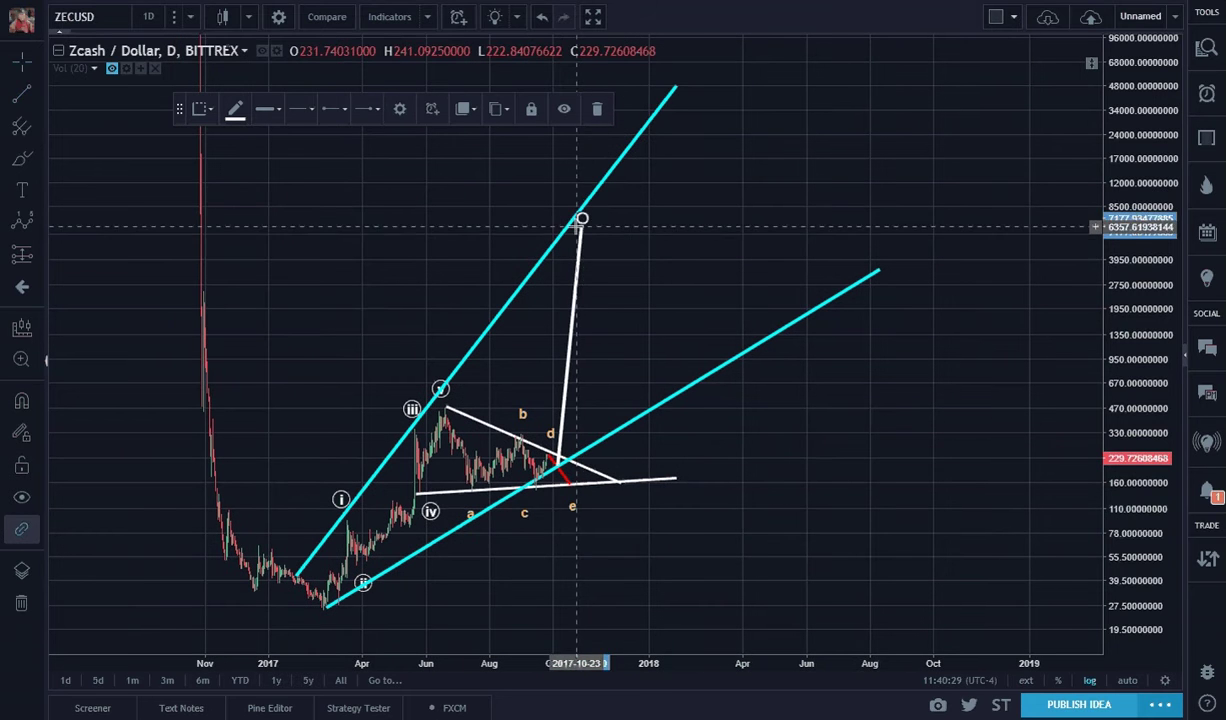
{"action": "left_click", "coordinate": [582, 217]}
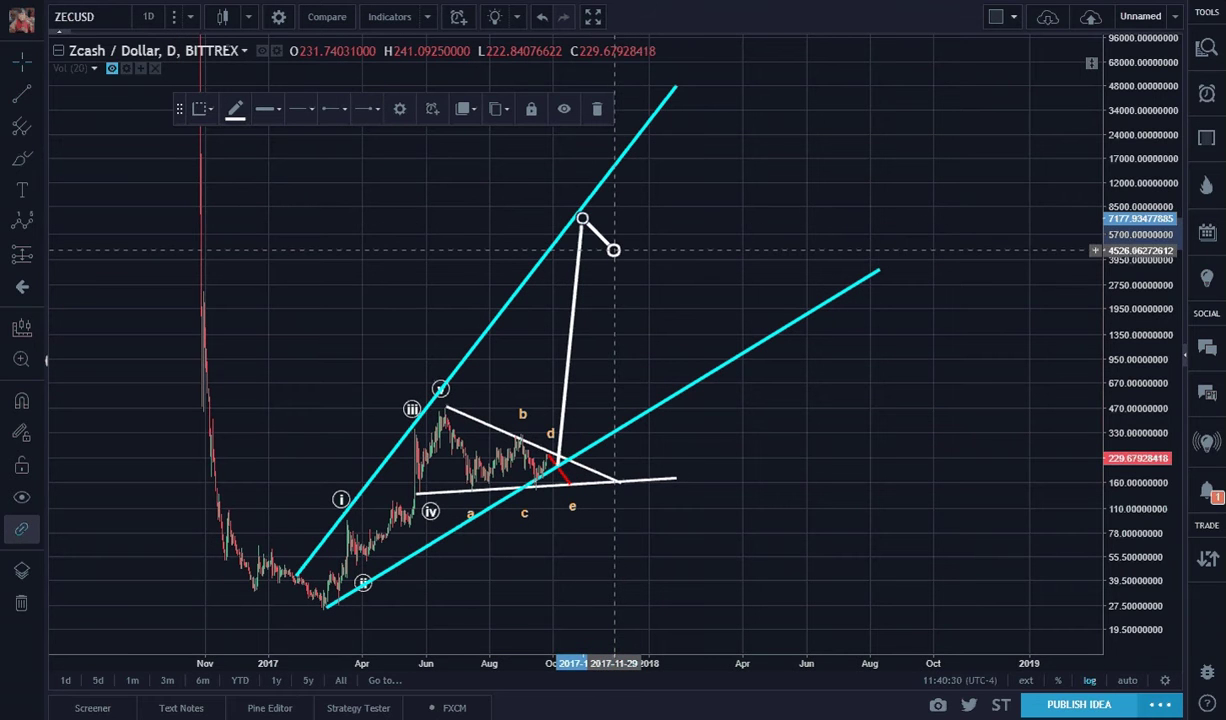
Step: Delete the short white pullback line and the steep white projection line
{"action": "right_click", "coordinate": [615, 256]}
{"action": "left_click", "coordinate": [602, 276]}
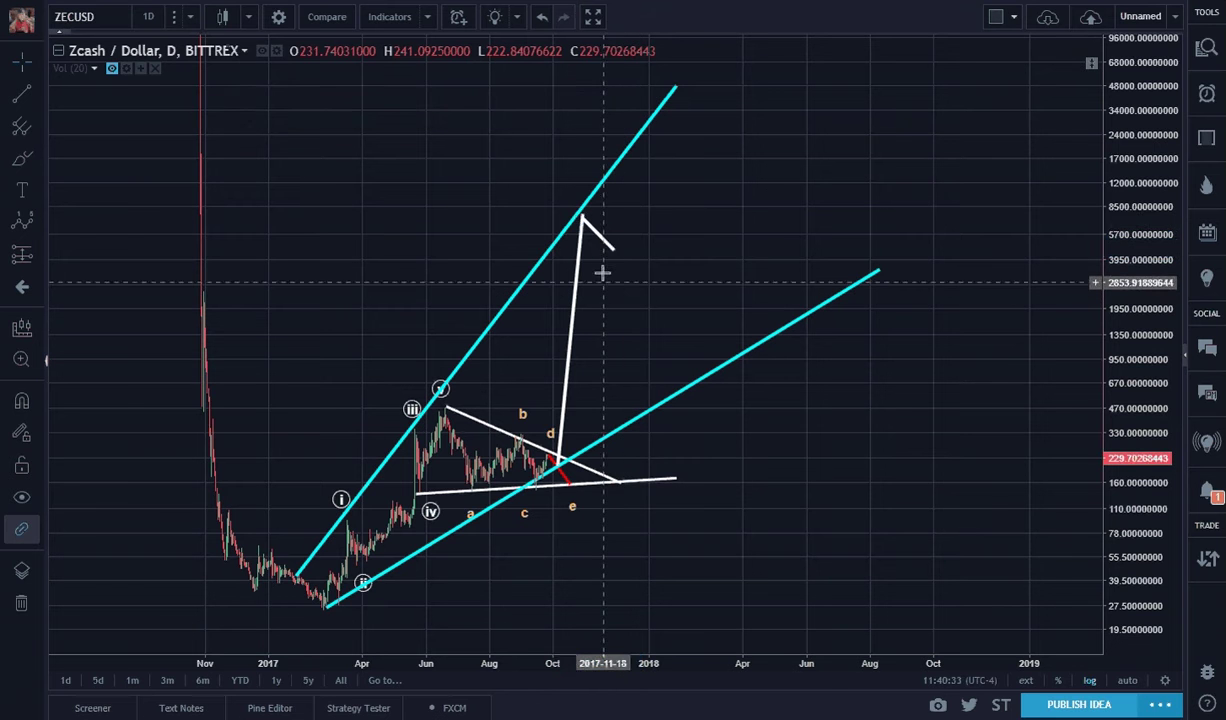
{"action": "key", "text": "Delete"}
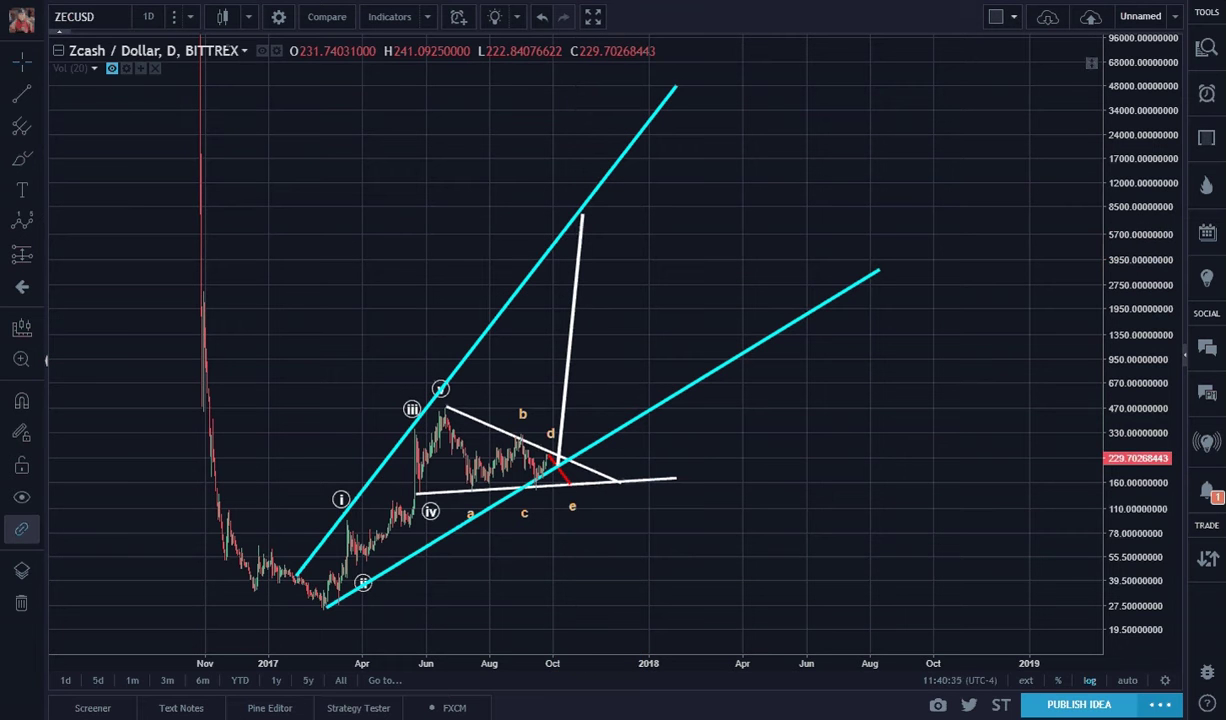
{"action": "left_click", "coordinate": [575, 314]}
{"action": "key", "text": "Delete"}
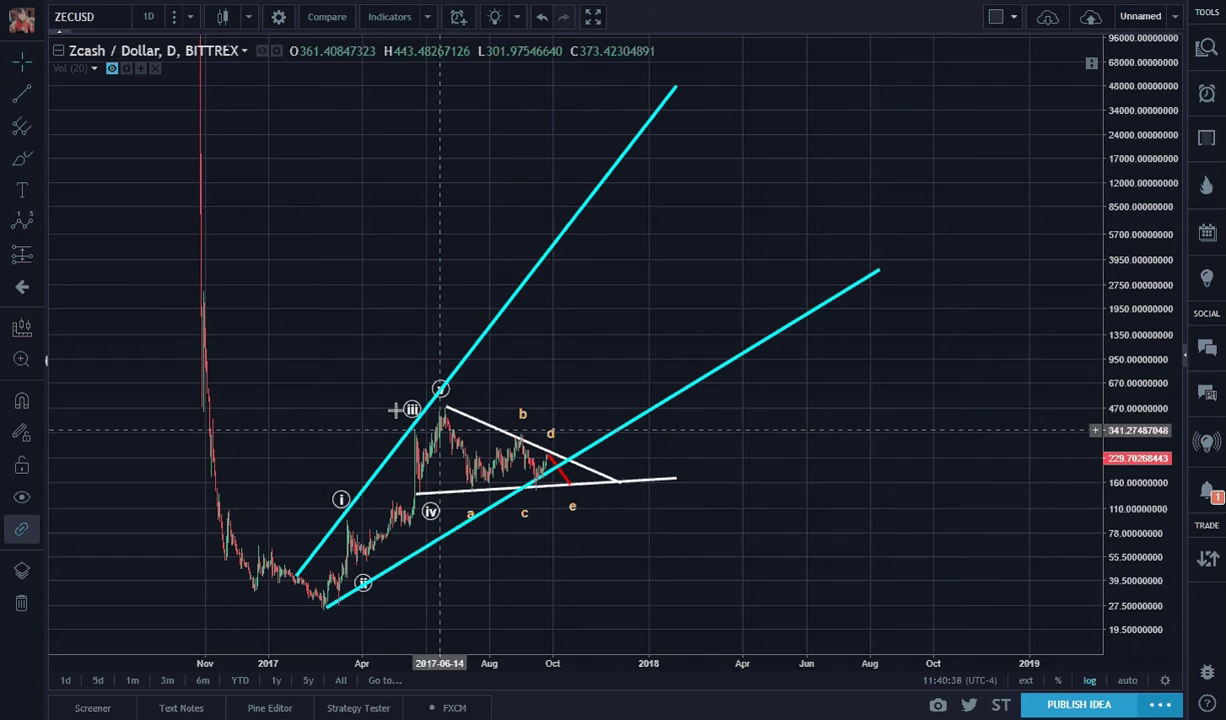
Step: Draw an Elliott impulse wave from about 22 on 2017-02-17 through about 1005, 93, 7091 and 1177, ending wave v near the upper cyan line's end
{"action": "left_click", "coordinate": [40, 222]}
{"action": "left_click", "coordinate": [150, 397]}
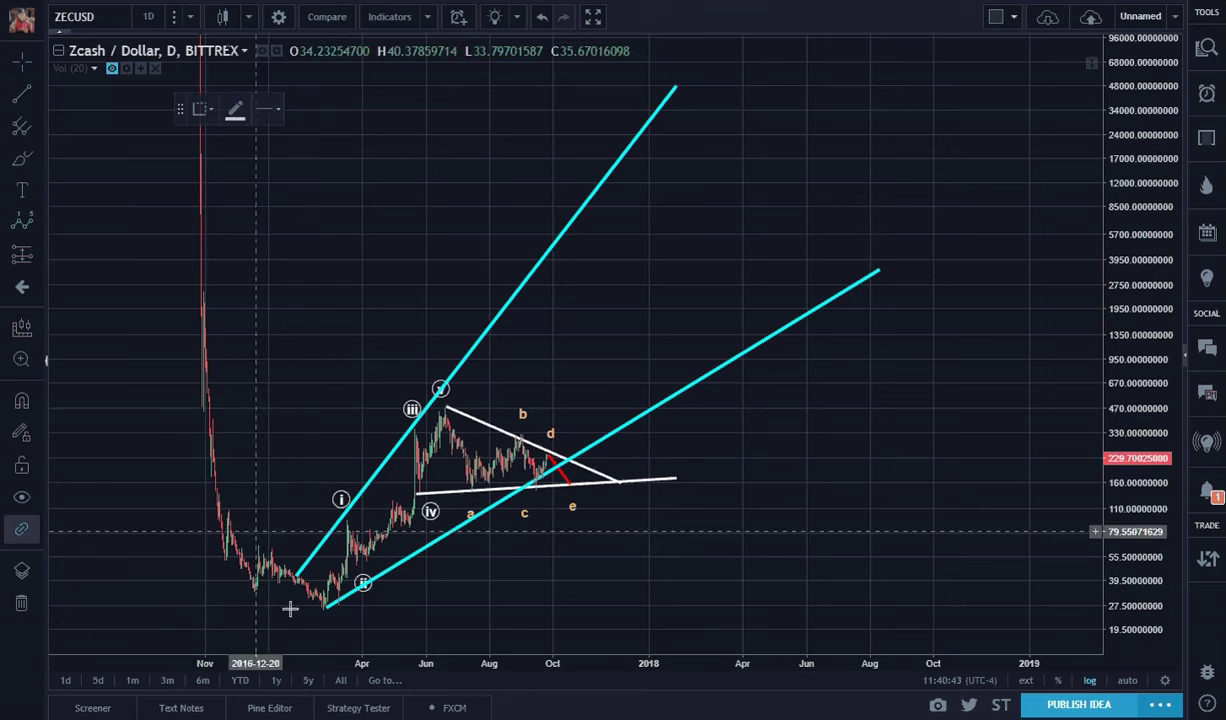
{"action": "left_click", "coordinate": [316, 634]}
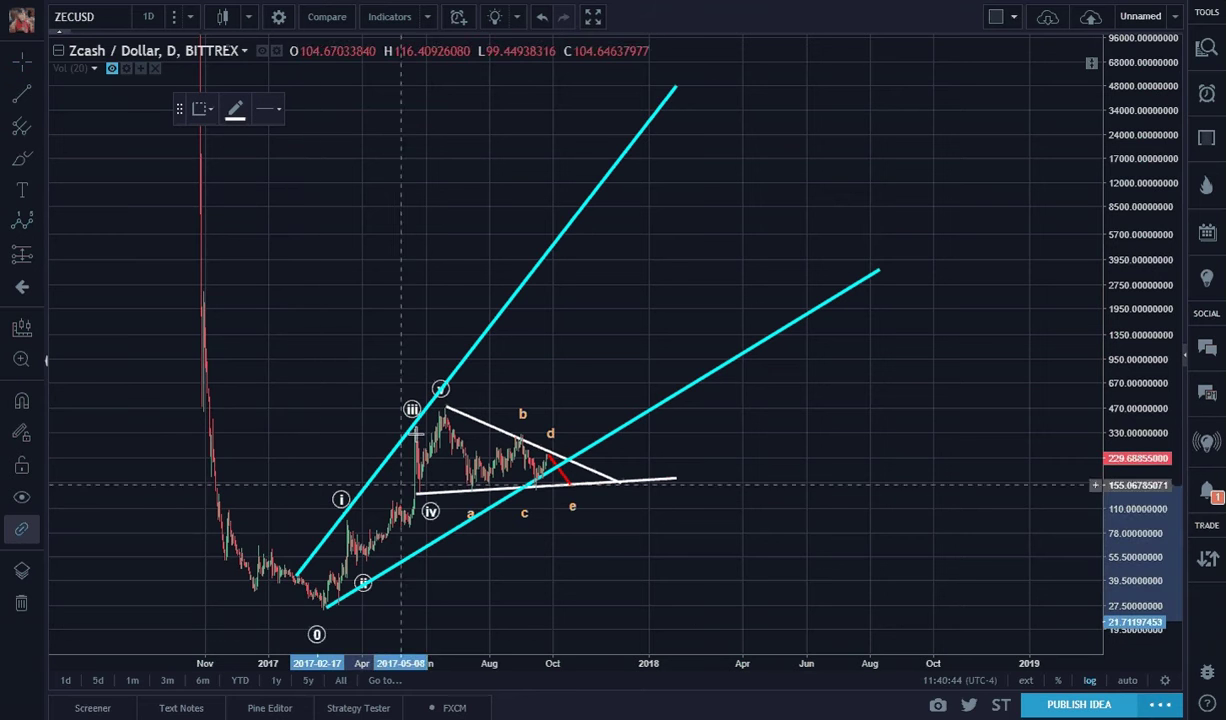
{"action": "left_click", "coordinate": [433, 355]}
{"action": "left_click", "coordinate": [572, 532]}
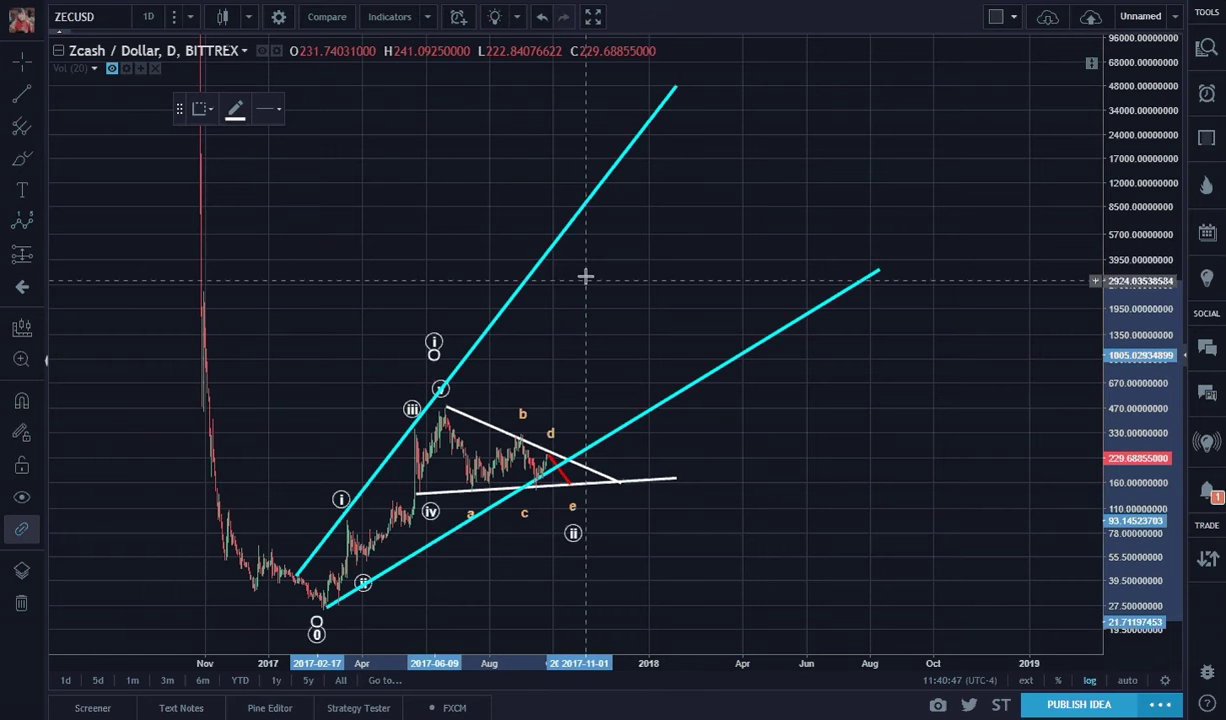
{"action": "left_click", "coordinate": [584, 218]}
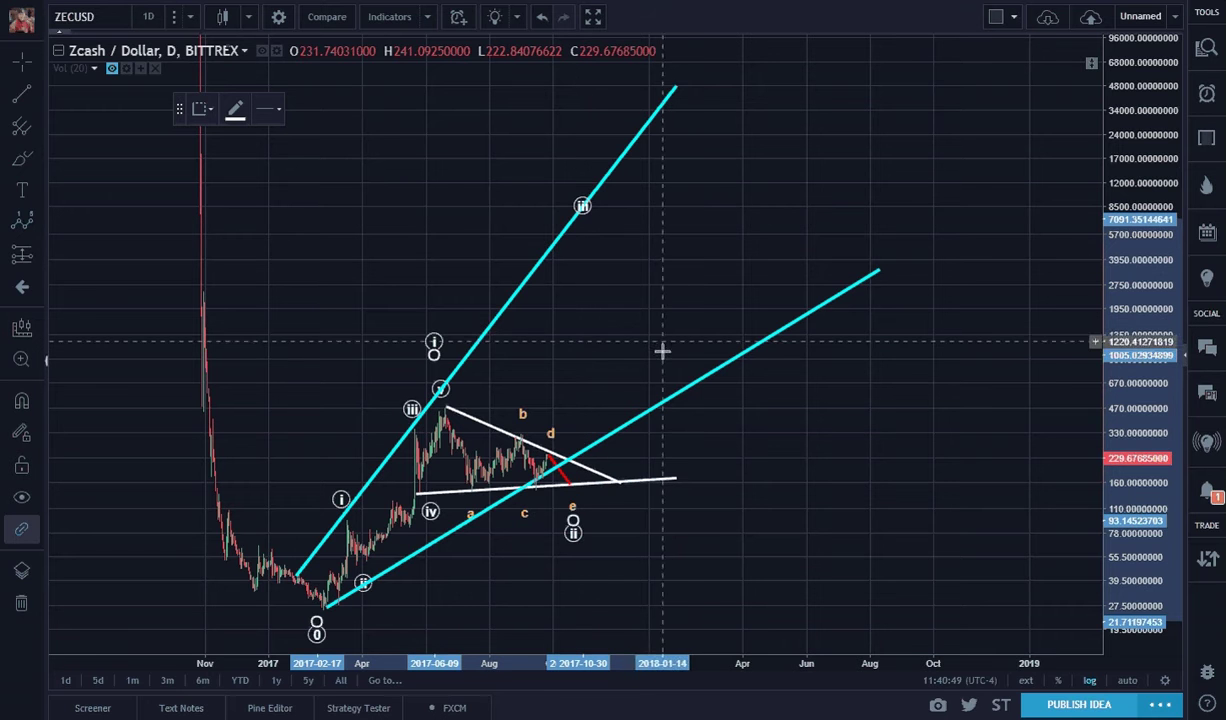
{"action": "left_click", "coordinate": [731, 345]}
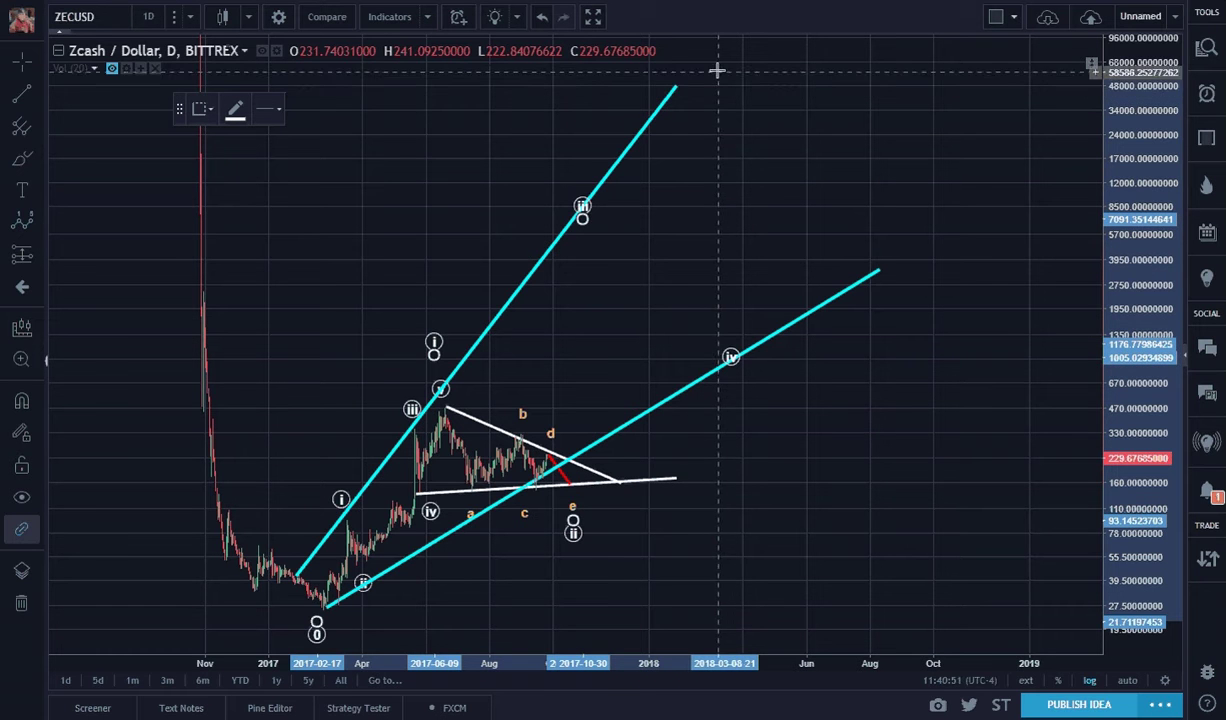
{"action": "left_click", "coordinate": [717, 60]}
Step: Extend the upper end of the upper cyan trend line to the wave v label
{"action": "mouse_move", "coordinate": [675, 88]}
{"action": "left_mouse_down"}
{"action": "mouse_move", "coordinate": [690, 60]}
{"action": "mouse_move", "coordinate": [717, 52]}
{"action": "mouse_move", "coordinate": [706, 49]}
{"action": "left_mouse_up"}
{"action": "left_click", "coordinate": [904, 183]}
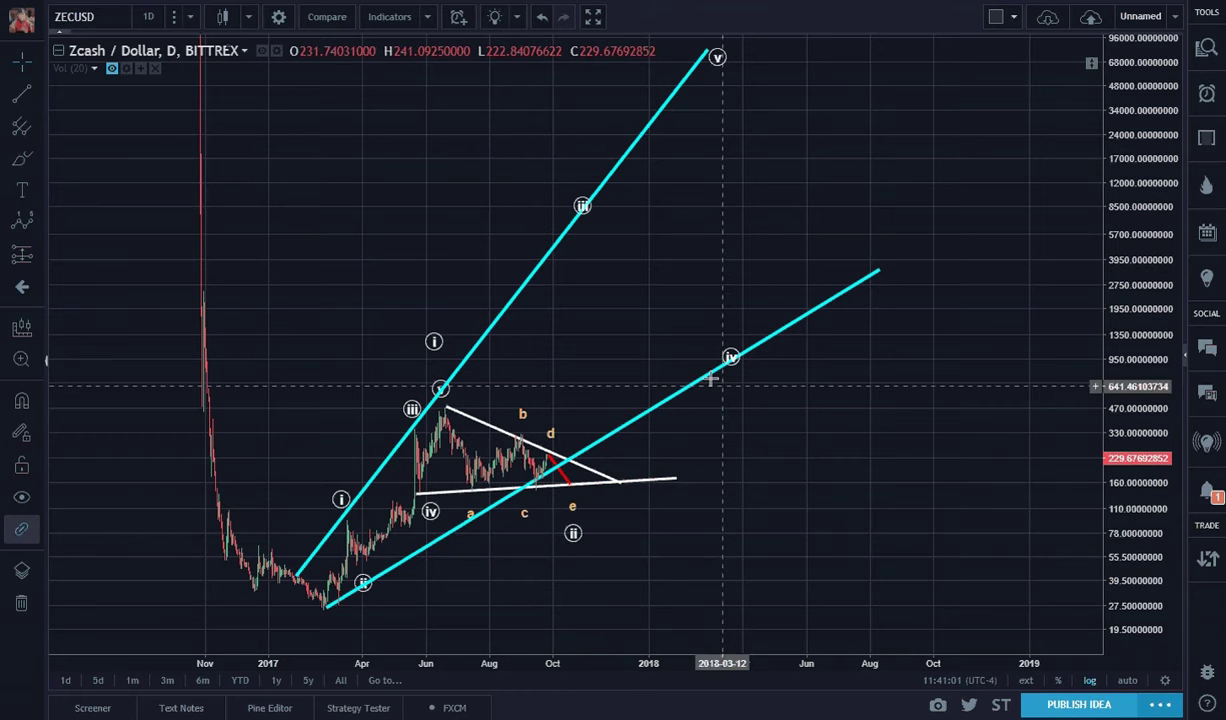
Step: Raise the wave iii point to about 9604 on the upper cyan line and set wave iv on the lower cyan line at about 934
{"action": "left_click_drag", "start_coordinate": [731, 357], "coordinate": [727, 352]}
{"action": "left_click", "coordinate": [828, 383]}
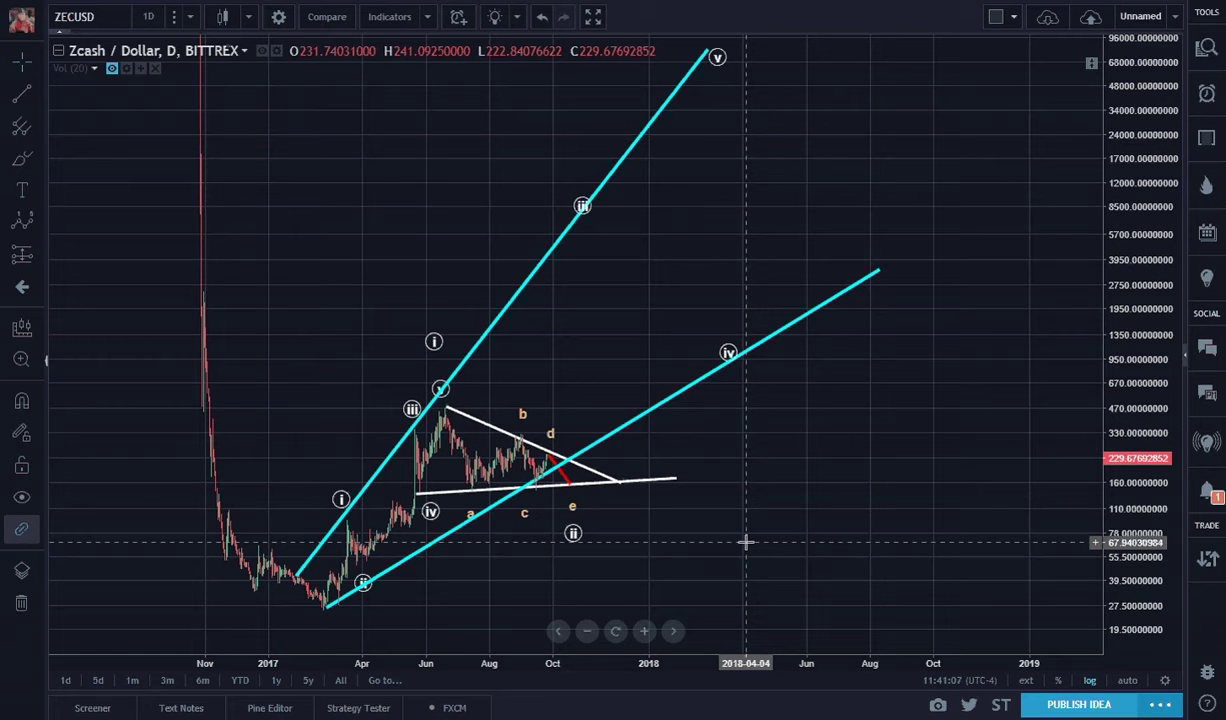
{"action": "left_click", "coordinate": [575, 230]}
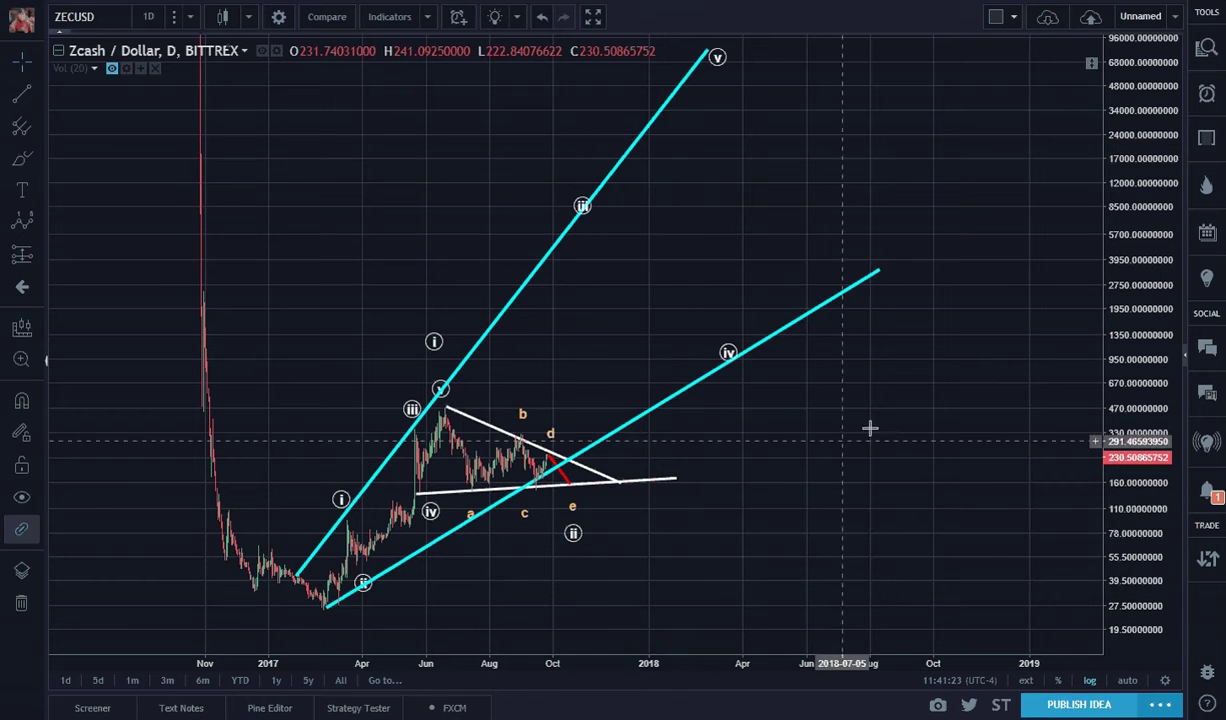
{"action": "left_click", "coordinate": [580, 199]}
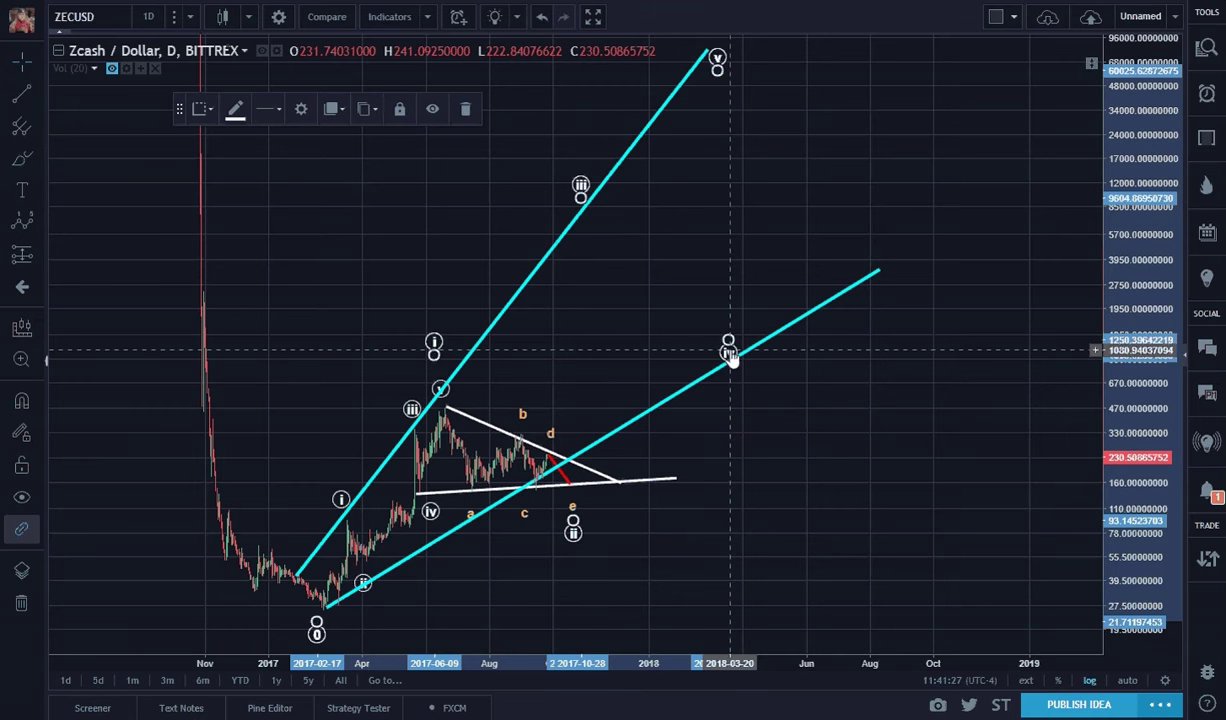
{"action": "left_click_drag", "start_coordinate": [728, 340], "coordinate": [733, 360]}
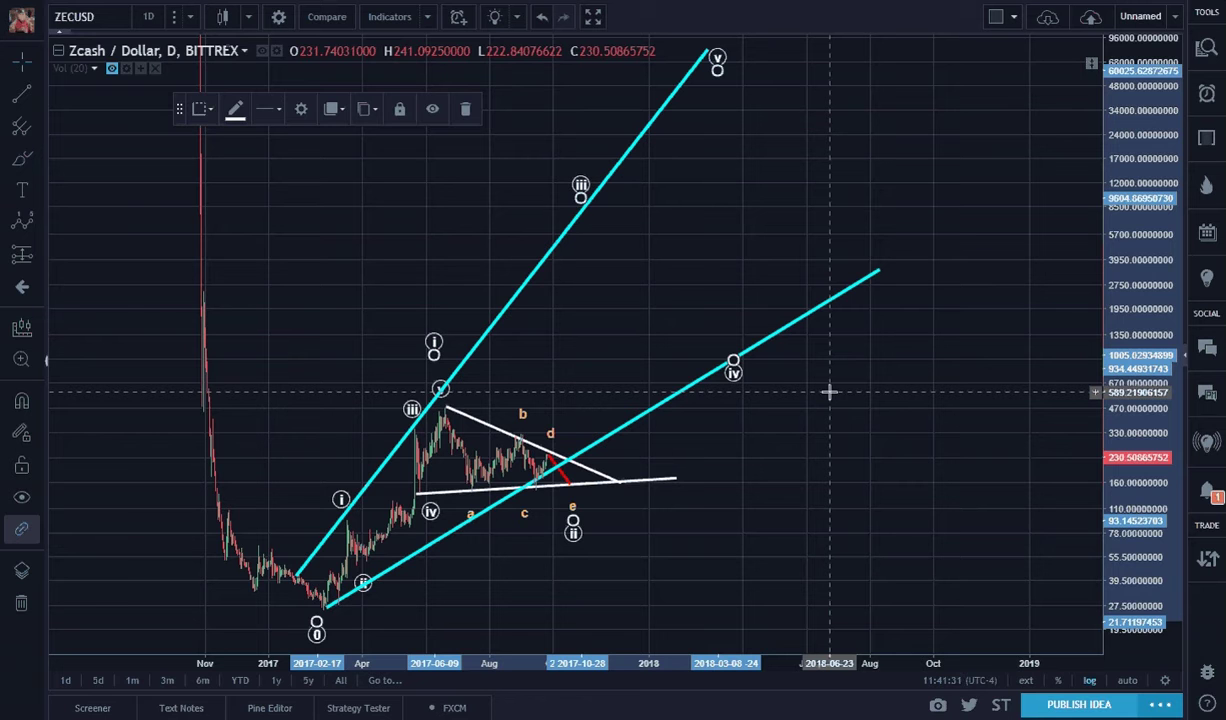
{"action": "left_click", "coordinate": [829, 392]}
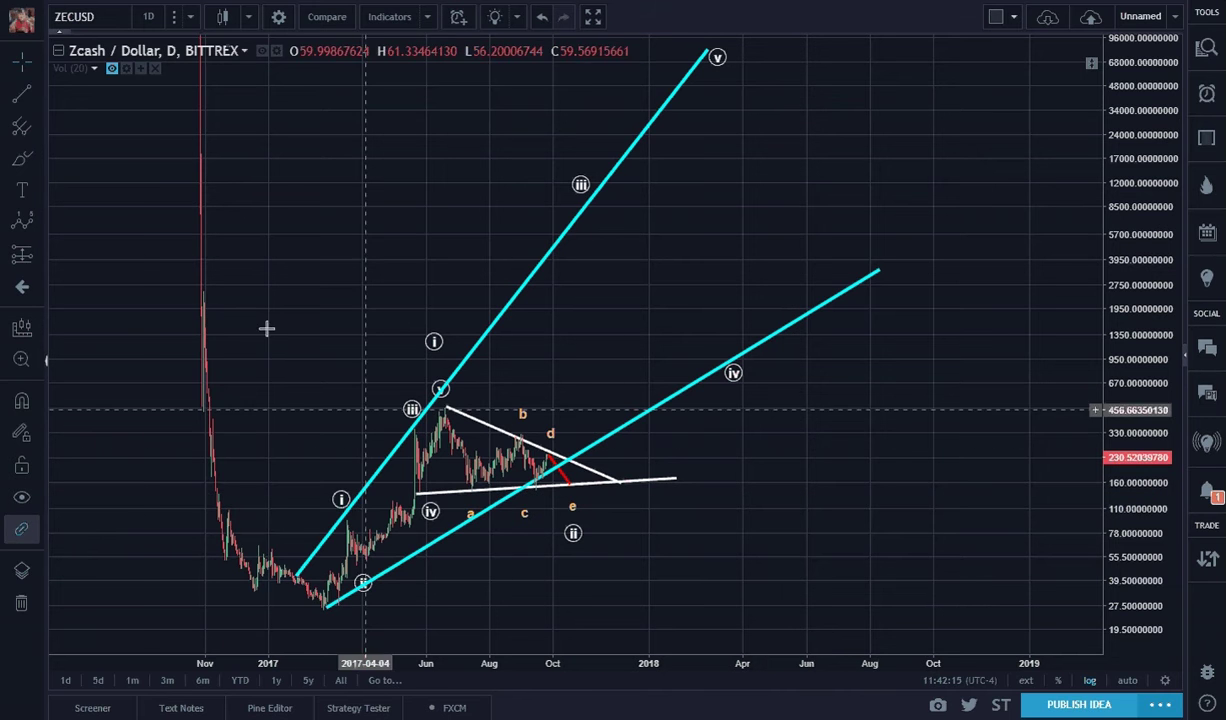
Step: Draw an Elliott triangle wave (ABCDE) over the July to September consolidation, from about 141 through about 257, 153 and 274, ending e at the September high
{"action": "left_click", "coordinate": [26, 92]}
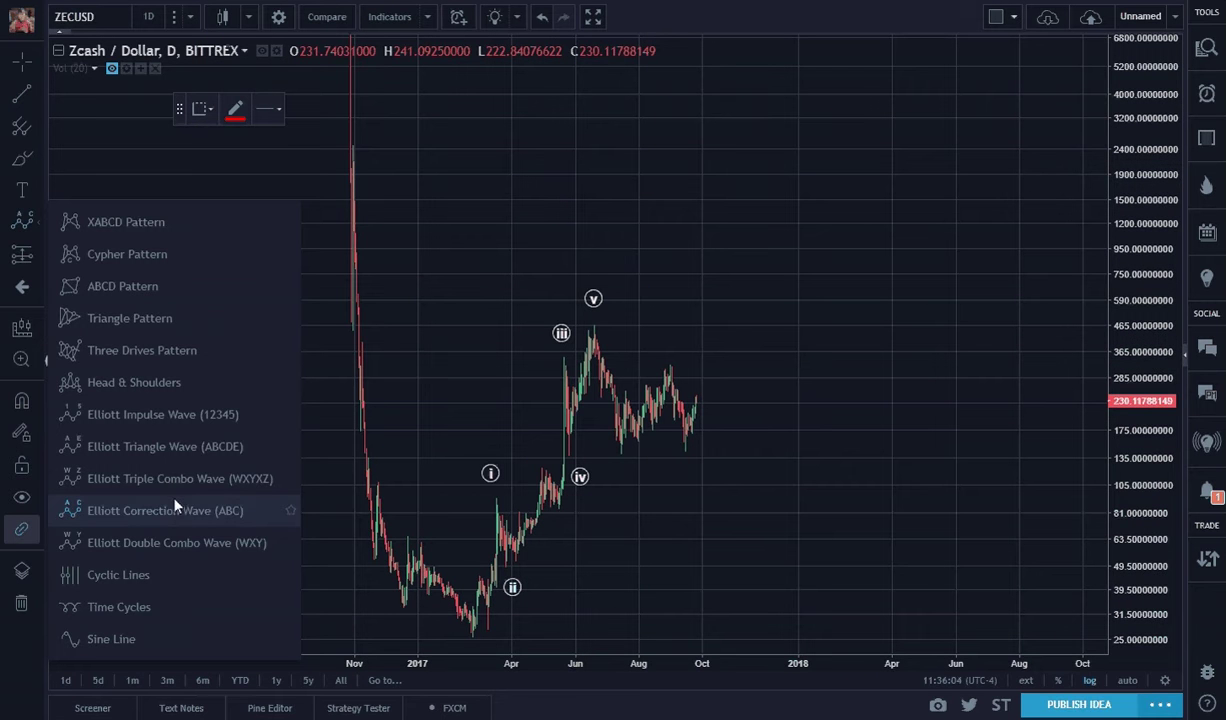
{"action": "left_click", "coordinate": [162, 444]}
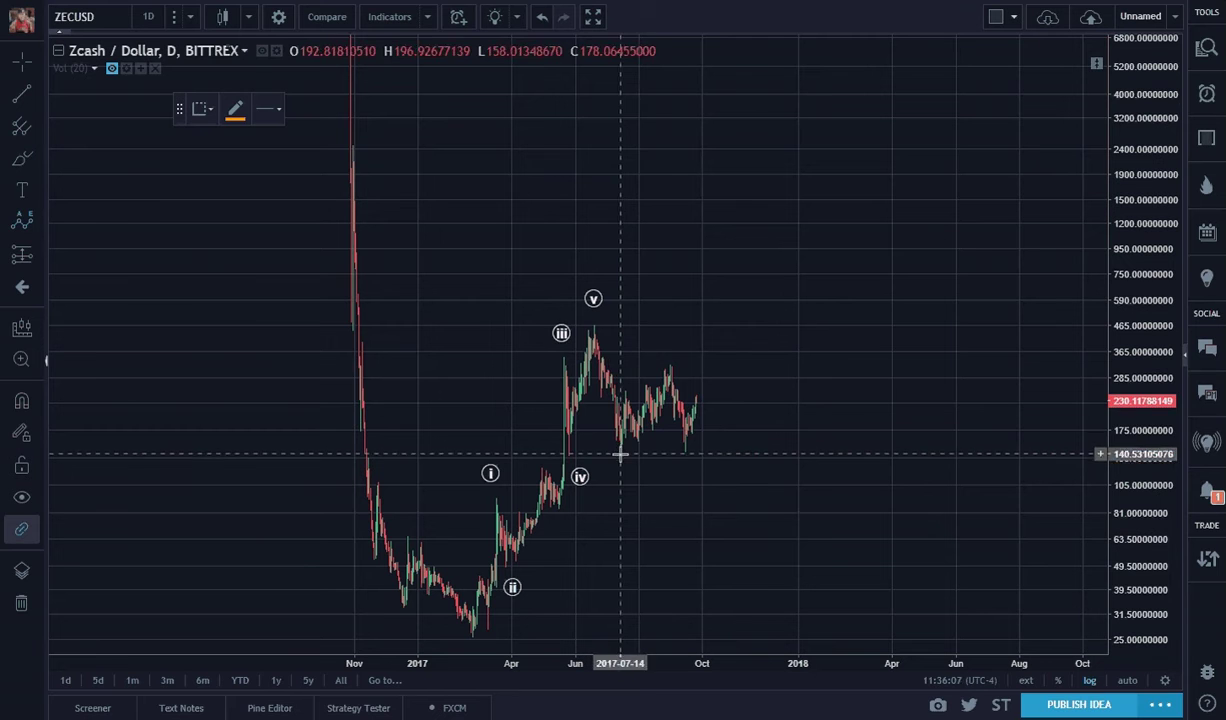
{"action": "left_click", "coordinate": [620, 454]}
{"action": "left_click", "coordinate": [625, 388]}
{"action": "left_click", "coordinate": [634, 449]}
{"action": "left_click", "coordinate": [641, 382]}
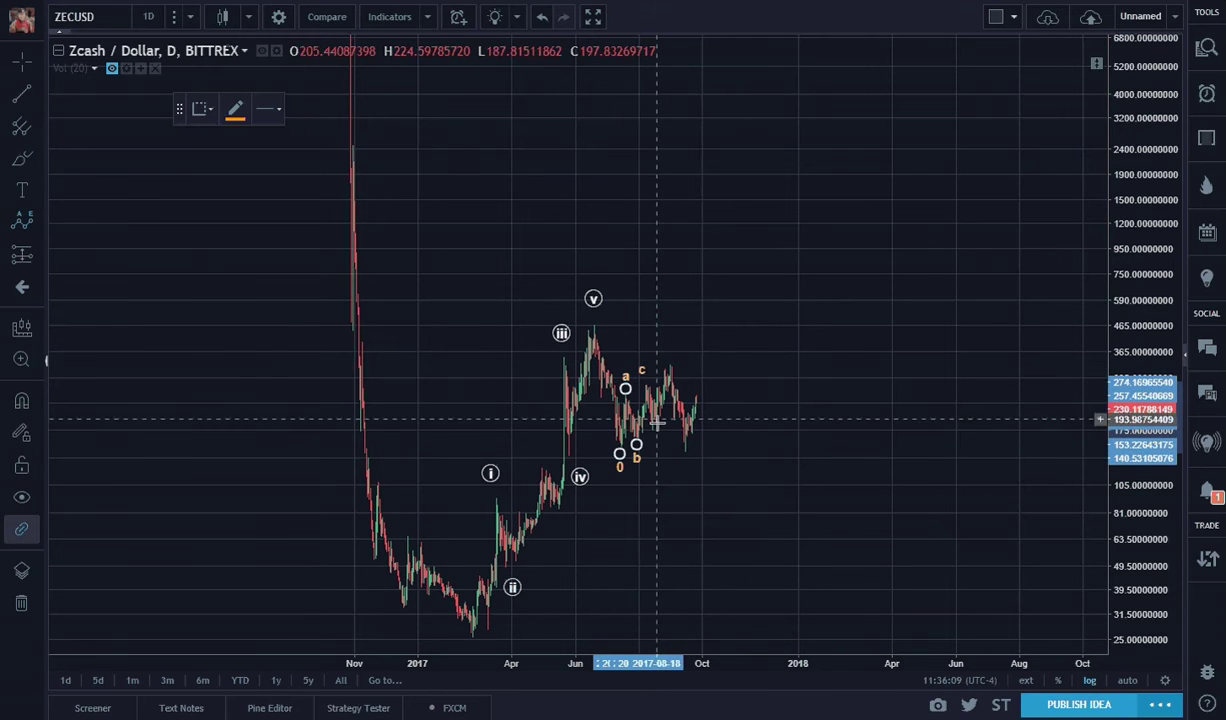
{"action": "left_click", "coordinate": [657, 430]}
{"action": "left_click", "coordinate": [673, 361]}
{"action": "left_click", "coordinate": [783, 409]}
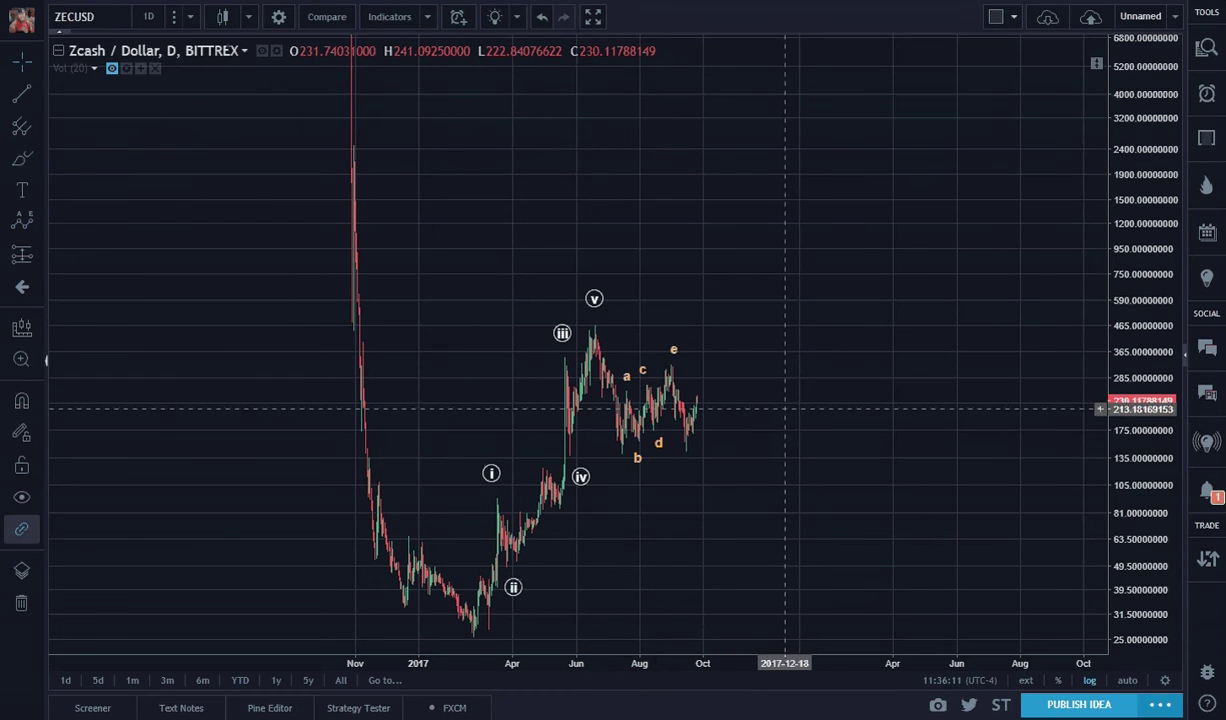
Step: Draw a trend line above the a, c and e highs from about 229 on 2017-07-15 to about 323 on 2017-09-04
{"action": "left_click", "coordinate": [22, 93]}
{"action": "left_click", "coordinate": [621, 401]}
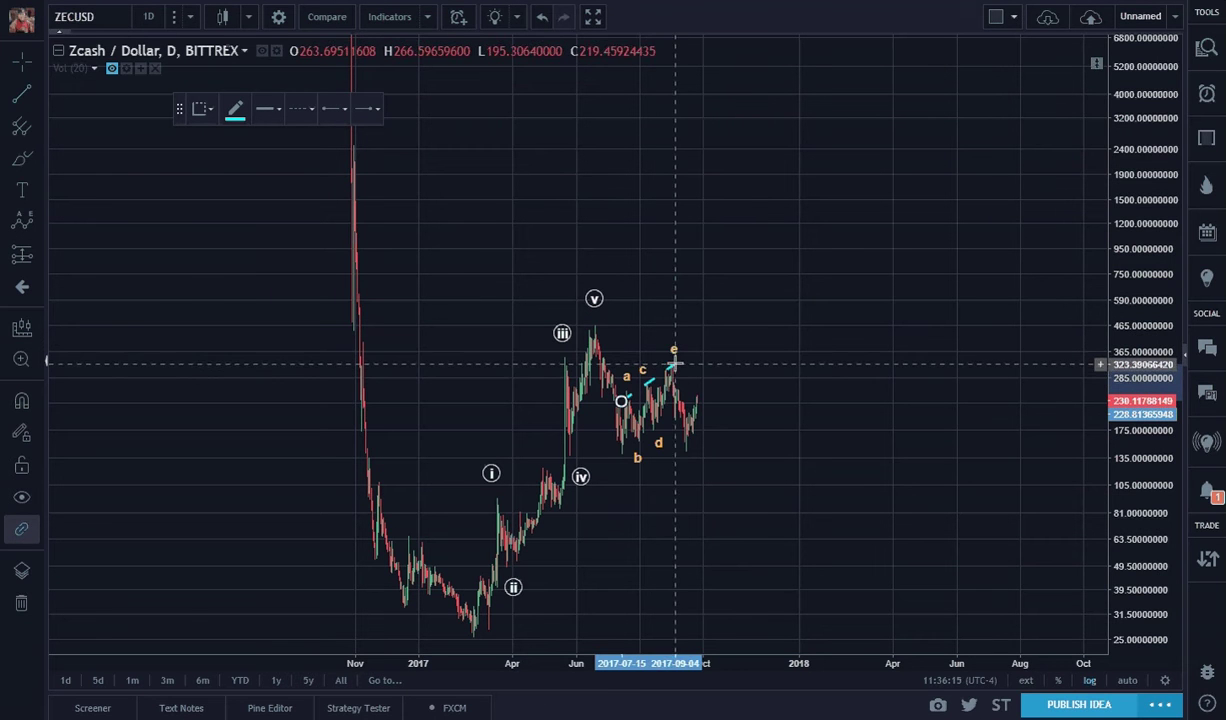
{"action": "left_click", "coordinate": [674, 364]}
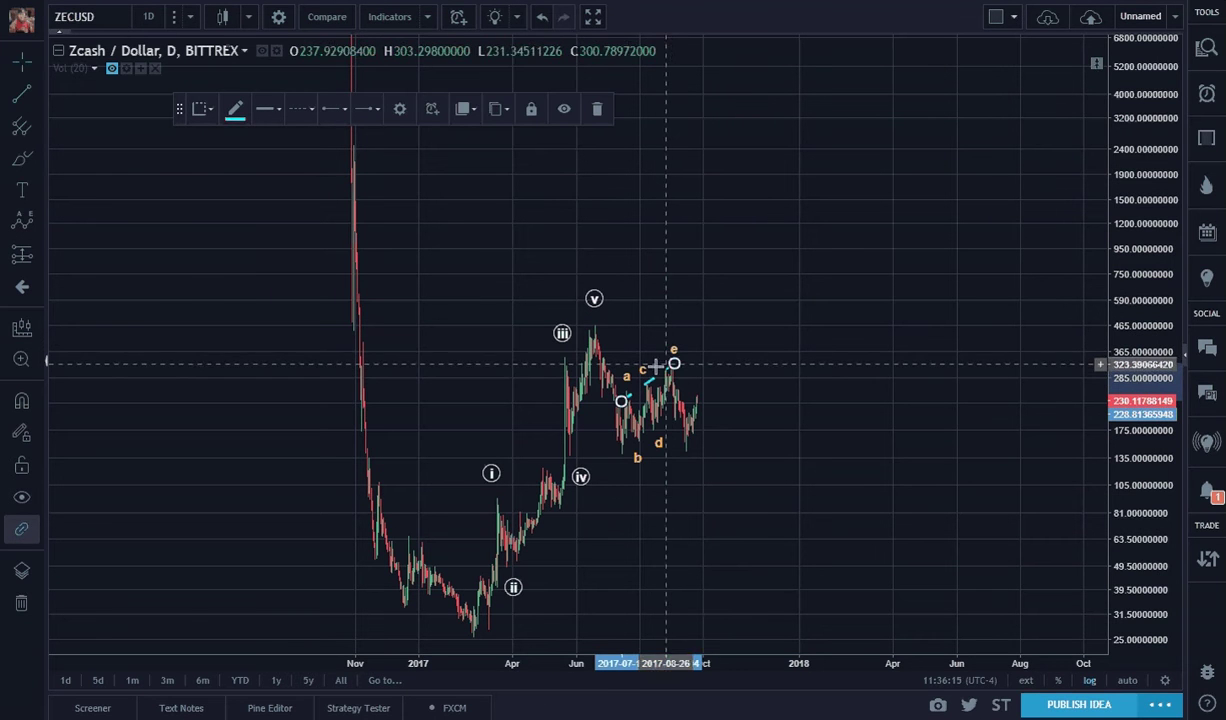
Step: Make the trend line above the a, c and e highs solid and white
{"action": "left_click", "coordinate": [298, 114]}
{"action": "left_click", "coordinate": [301, 141]}
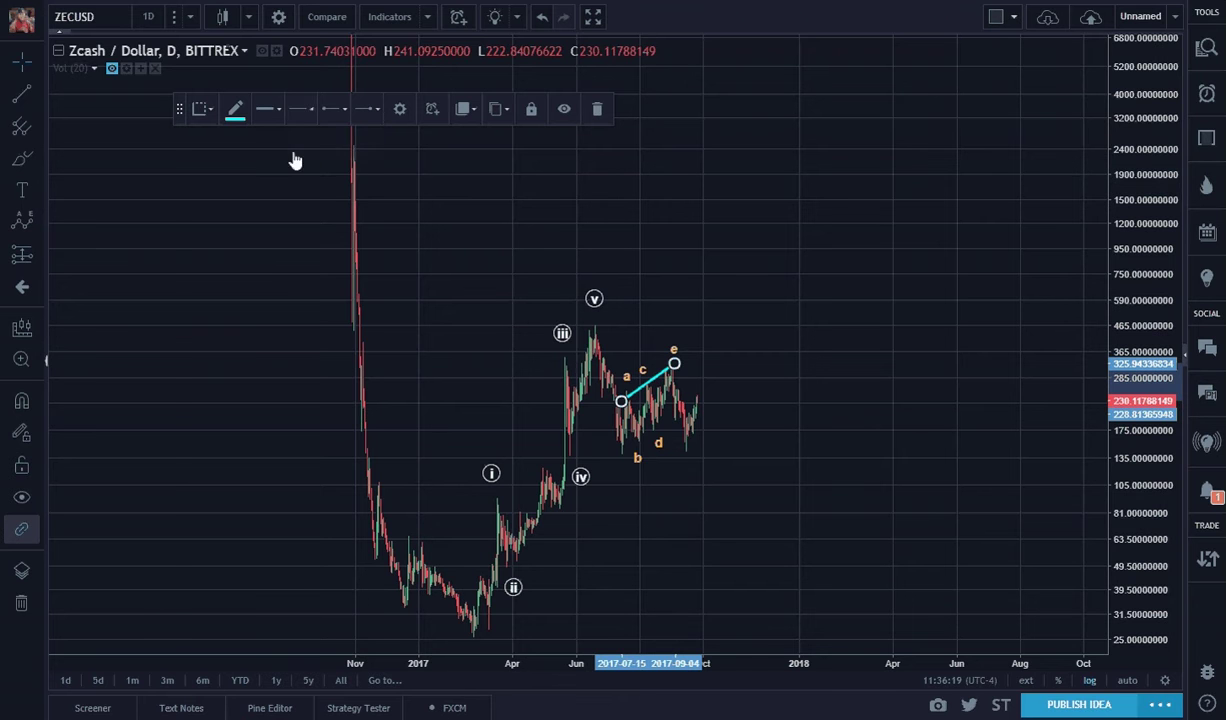
{"action": "left_click", "coordinate": [235, 108]}
{"action": "left_click", "coordinate": [357, 137]}
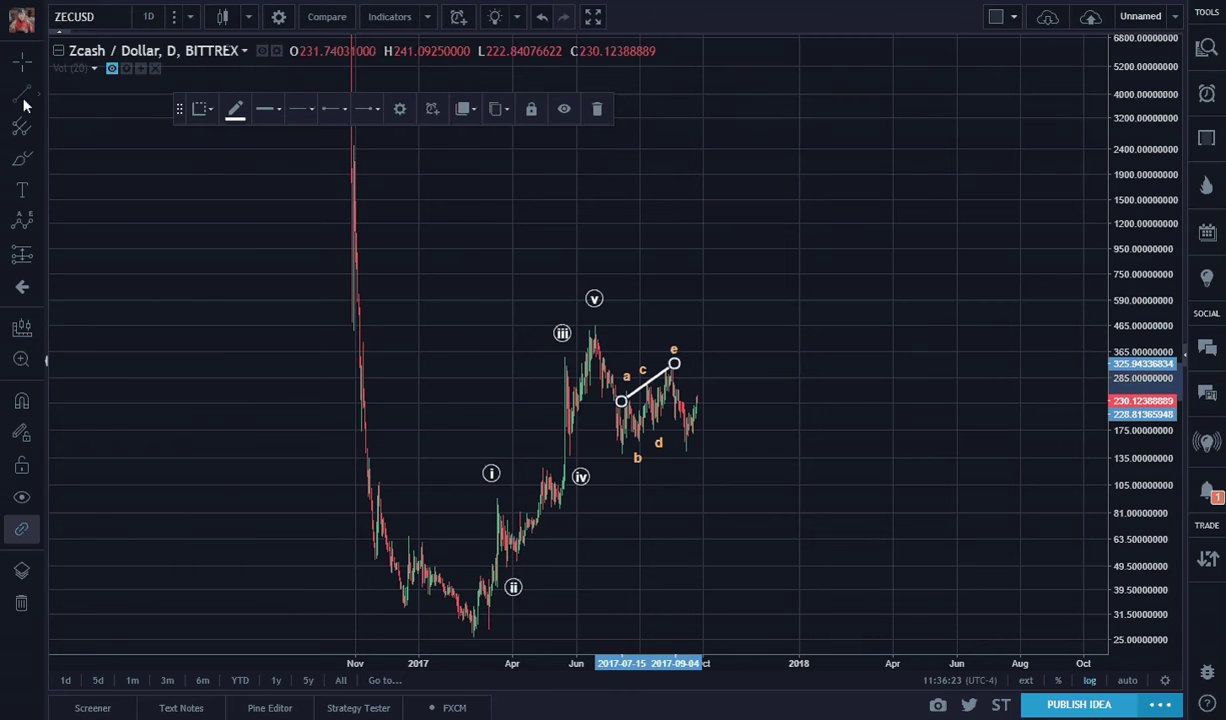
Step: Draw a roughly parallel white line beneath the b and d lows, and extend the upper white line at both ends
{"action": "mouse_move", "coordinate": [620, 452]}
{"action": "left_mouse_down"}
{"action": "mouse_move", "coordinate": [714, 390]}
{"action": "mouse_move", "coordinate": [700, 345]}
{"action": "mouse_move", "coordinate": [777, 348]}
{"action": "mouse_move", "coordinate": [698, 348]}
{"action": "left_mouse_up"}
{"action": "mouse_move", "coordinate": [622, 404]}
{"action": "left_mouse_down"}
{"action": "mouse_move", "coordinate": [597, 410]}
{"action": "mouse_move", "coordinate": [606, 415]}
{"action": "left_mouse_up"}
{"action": "left_click", "coordinate": [713, 467]}
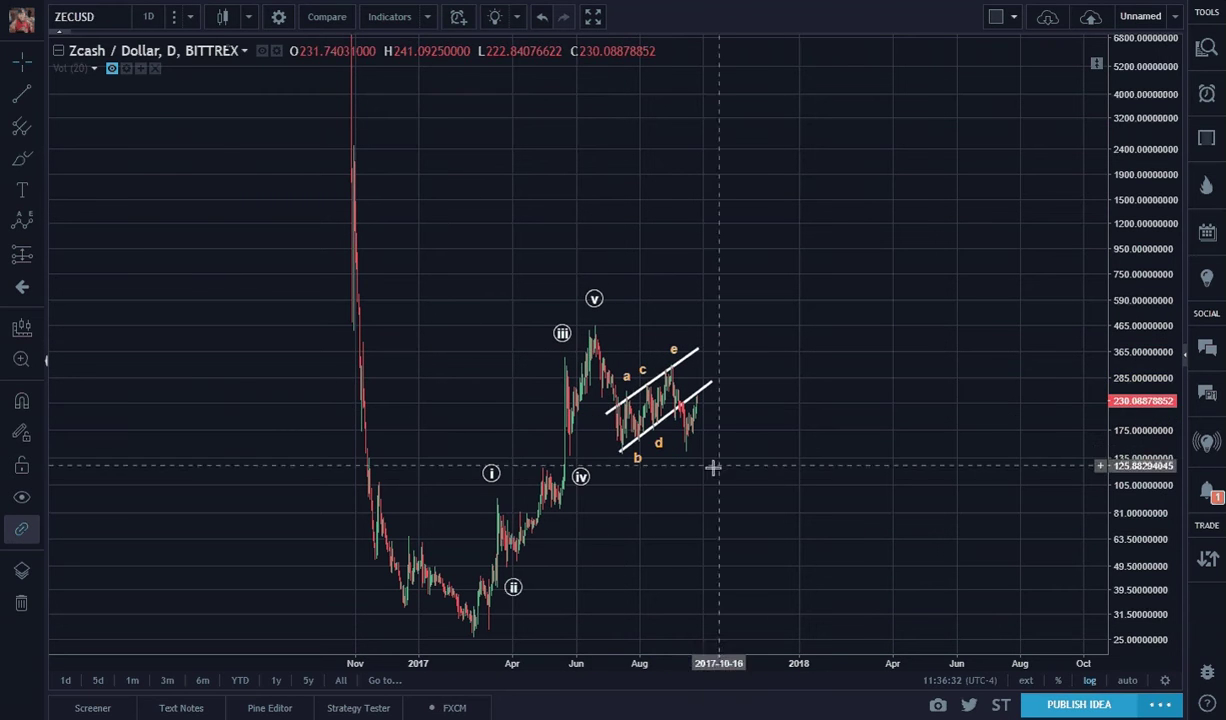
Step: Draw a near-vertical white line from about 215 at the upper channel line's start down to about 29 on 2017-07-09, and delete it
{"action": "left_click", "coordinate": [24, 96]}
{"action": "left_click", "coordinate": [607, 408]}
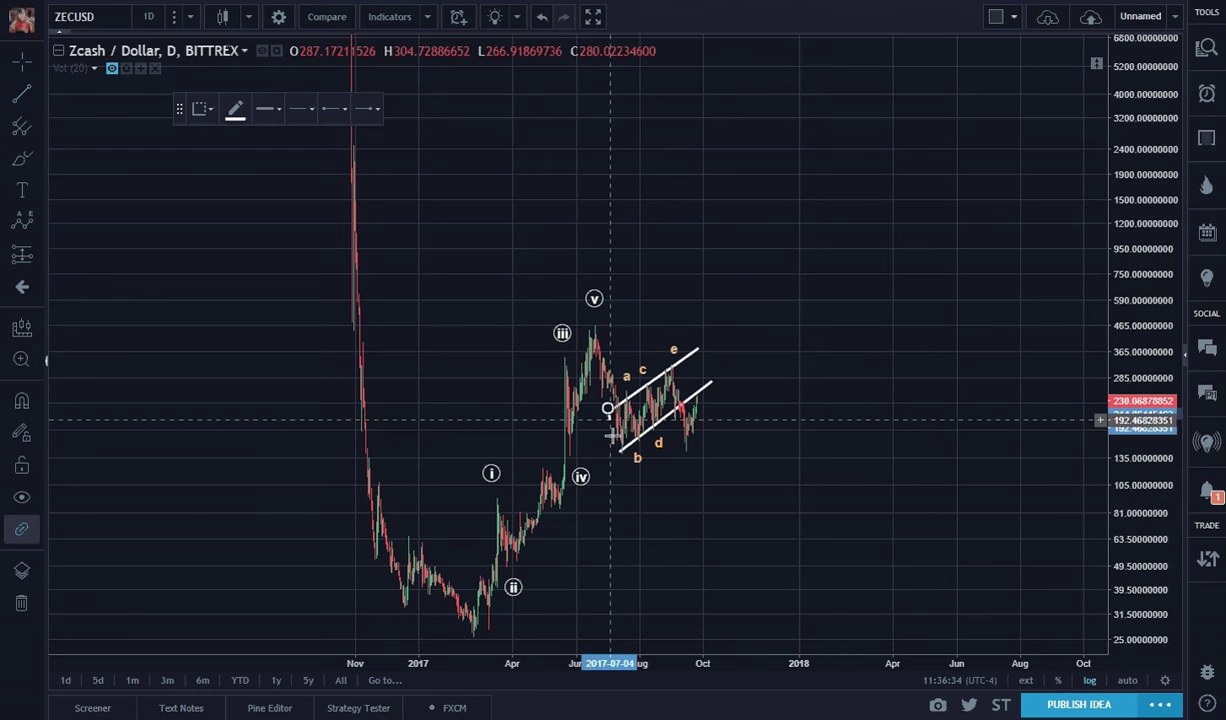
{"action": "left_click", "coordinate": [615, 621]}
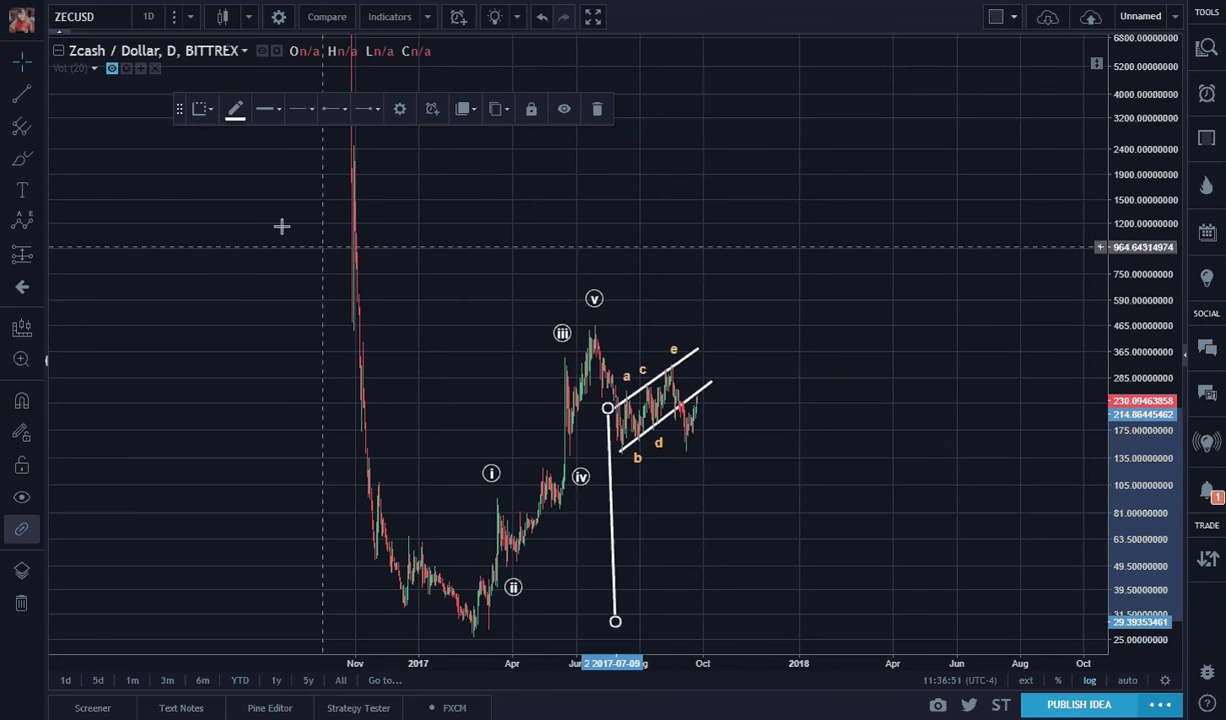
{"action": "left_click", "coordinate": [599, 109]}
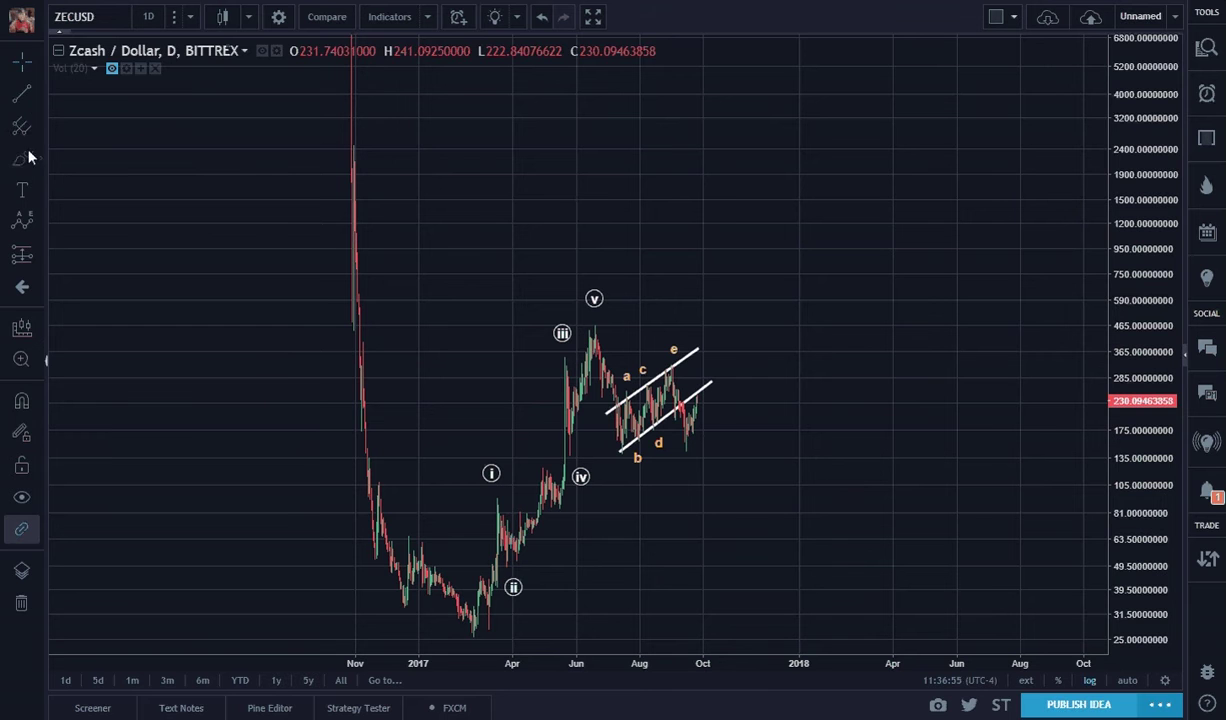
Step: Draw an Elliott correction wave (ABC) from about 479 at wave v through about 116 and 461, ending c at about 96 on 2017-11-05
{"action": "left_click", "coordinate": [38, 223]}
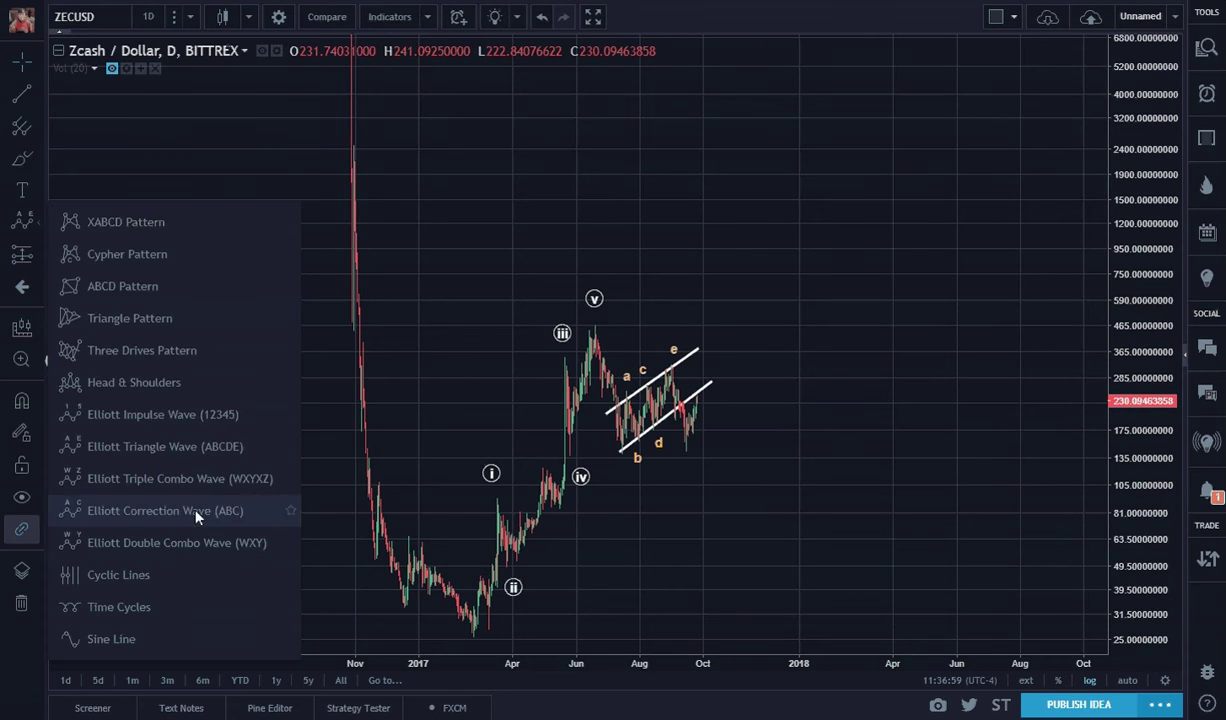
{"action": "left_click", "coordinate": [165, 510]}
{"action": "left_click", "coordinate": [593, 325]}
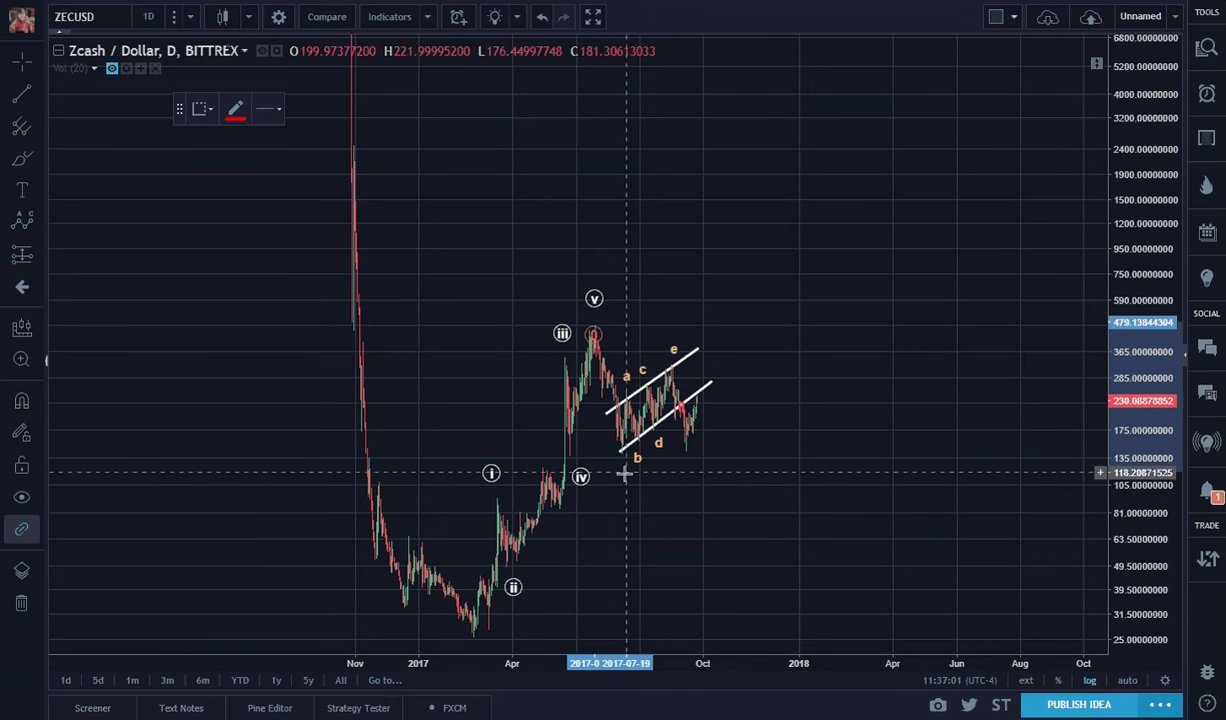
{"action": "left_click", "coordinate": [620, 474]}
{"action": "left_click", "coordinate": [683, 325]}
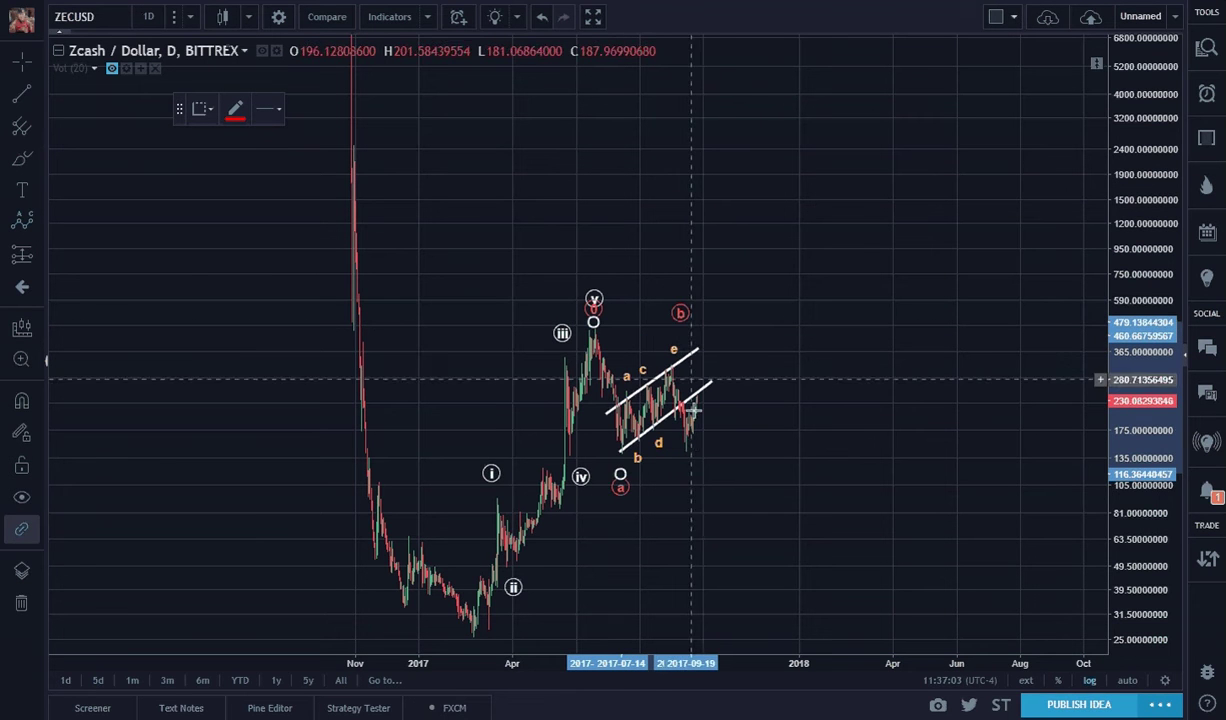
{"action": "left_click", "coordinate": [739, 482]}
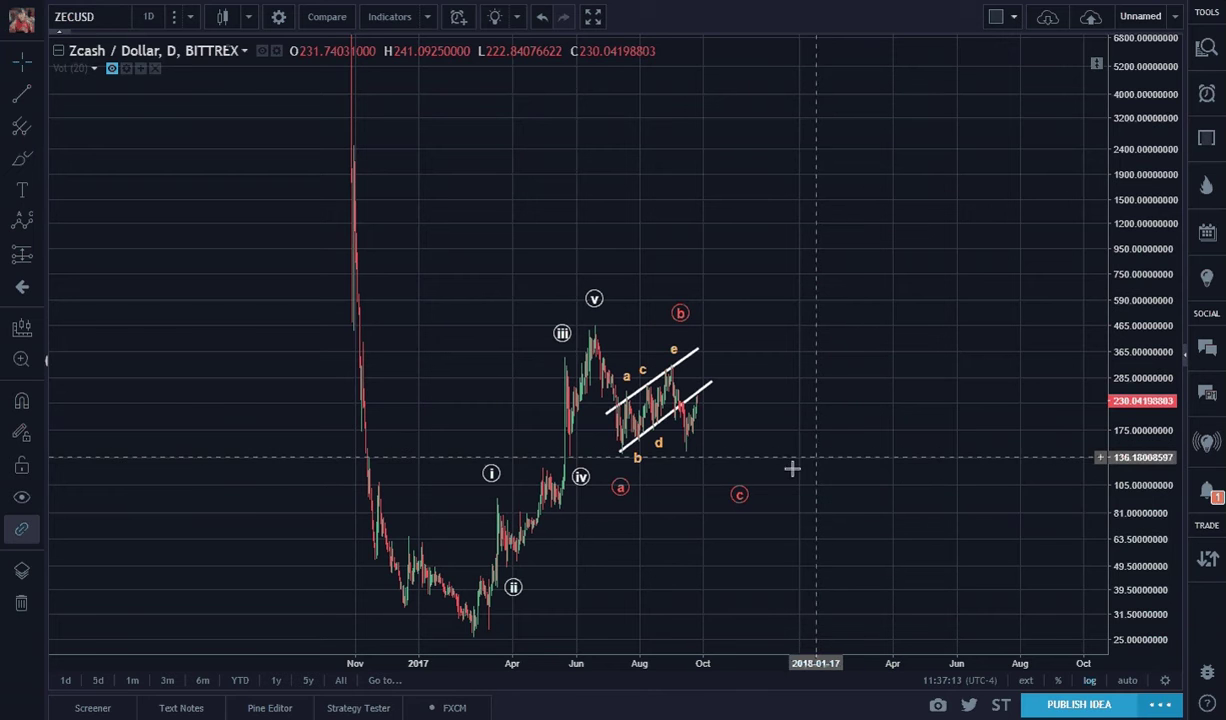
{"action": "left_click_drag", "start_coordinate": [739, 485], "coordinate": [740, 498]}
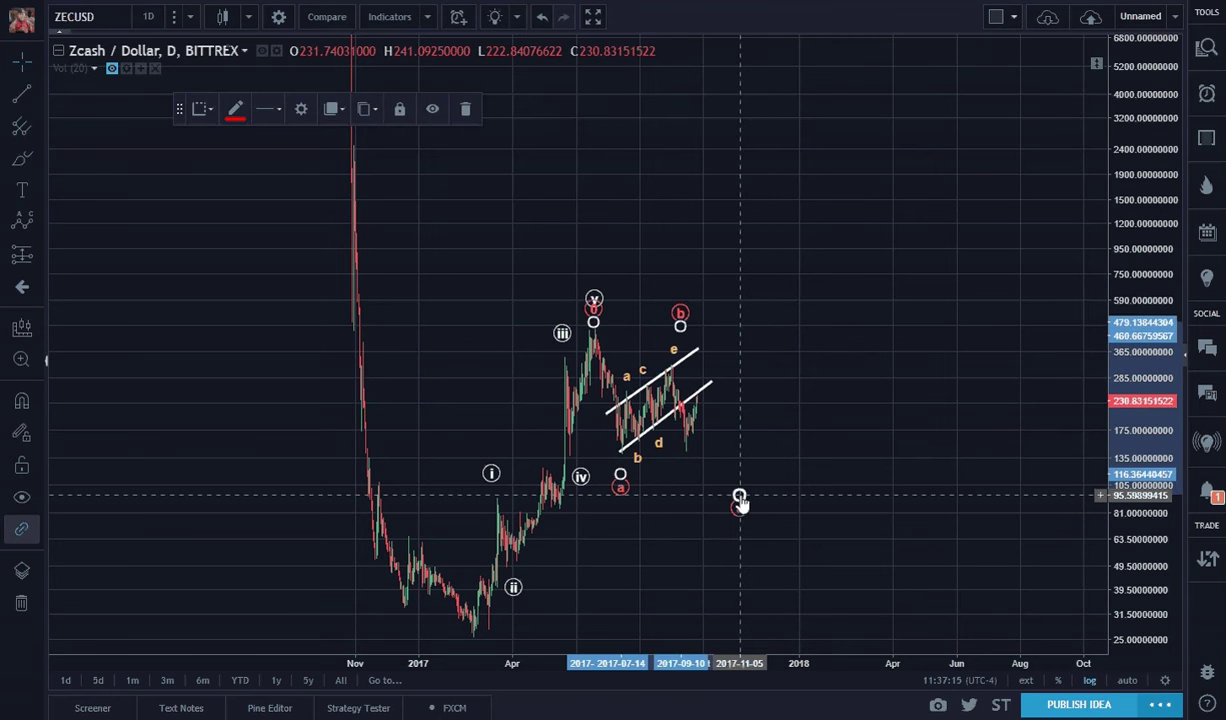
Step: Delete the red ABC correction, the orange triangle wave labels and both white channel lines
{"action": "key", "text": "Delete"}
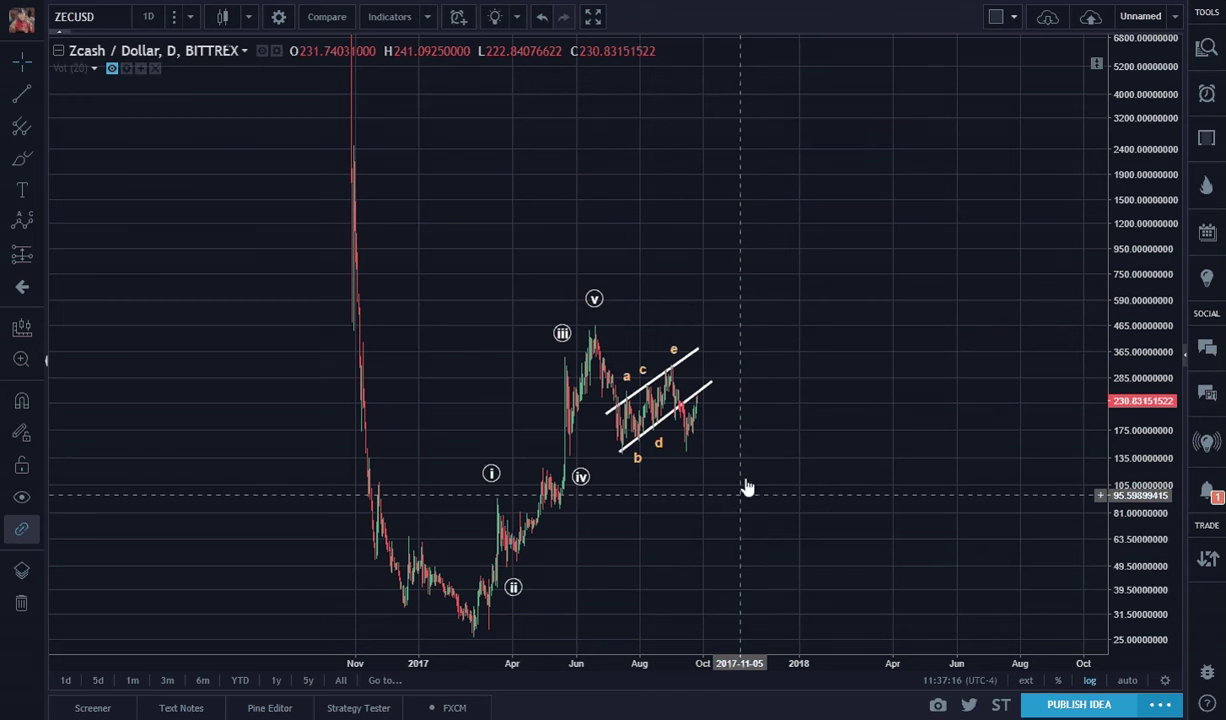
{"action": "left_click", "coordinate": [676, 348]}
{"action": "left_click", "coordinate": [466, 113]}
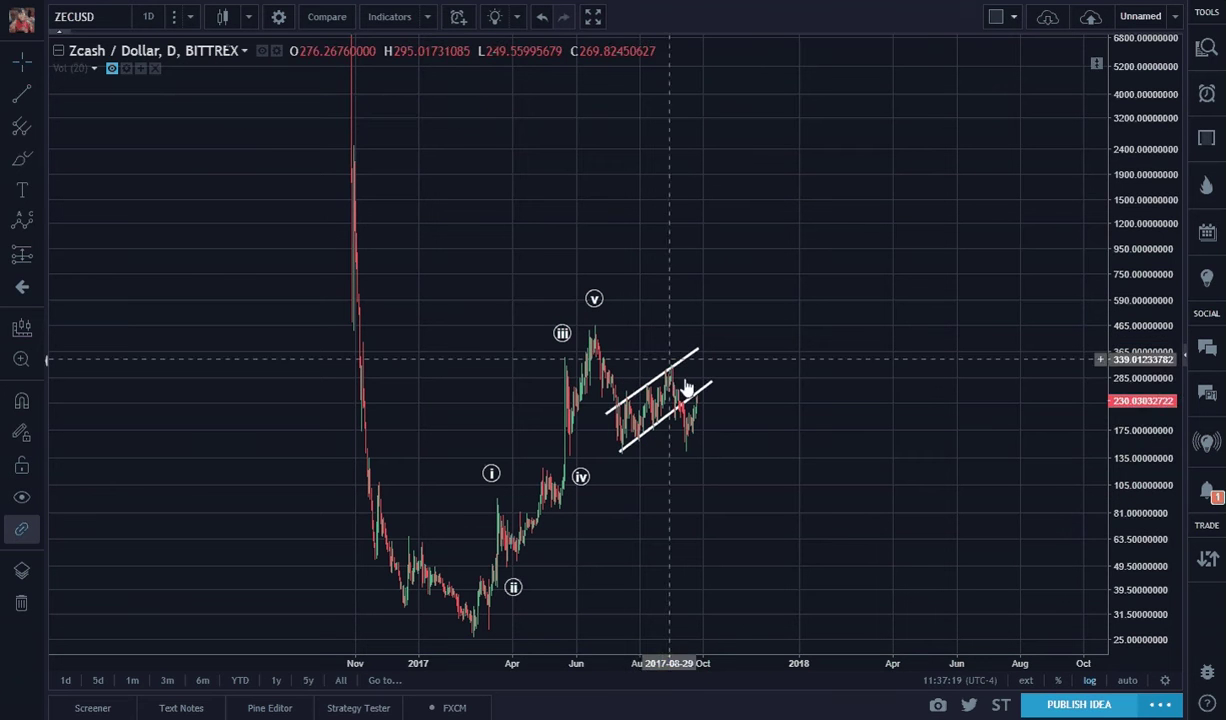
{"action": "left_click", "coordinate": [690, 393]}
{"action": "left_click", "coordinate": [595, 118]}
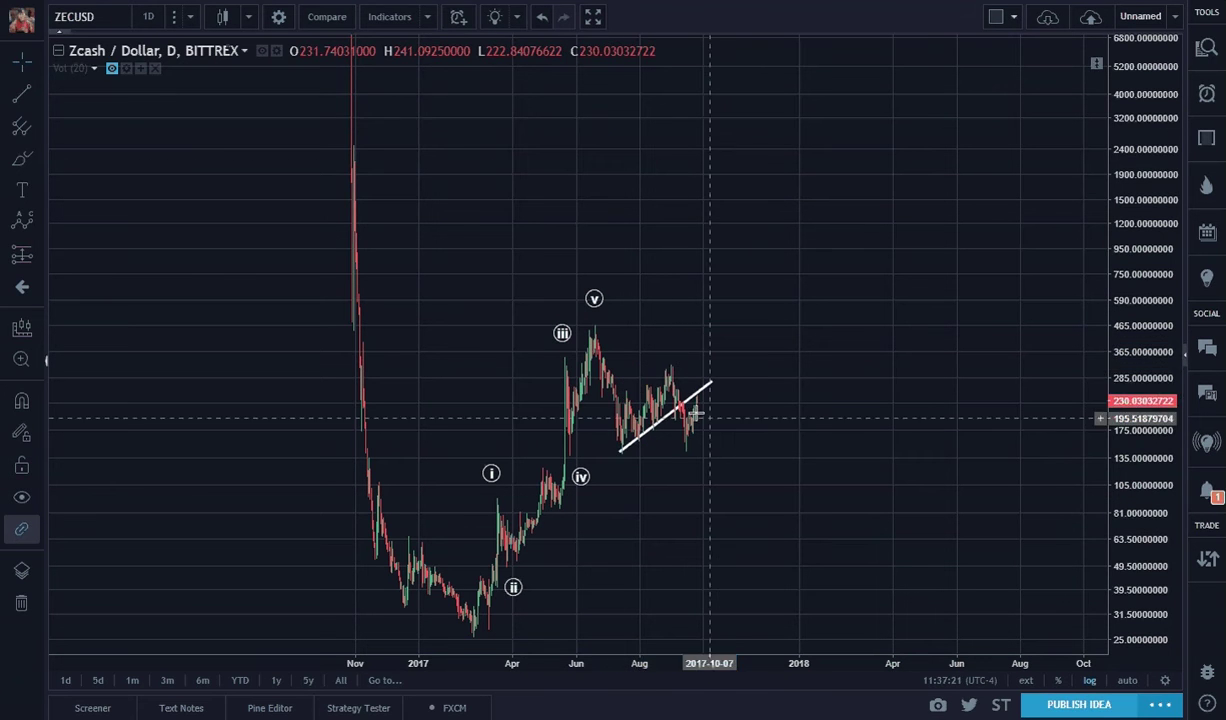
{"action": "left_click", "coordinate": [688, 402]}
{"action": "left_click", "coordinate": [598, 113]}
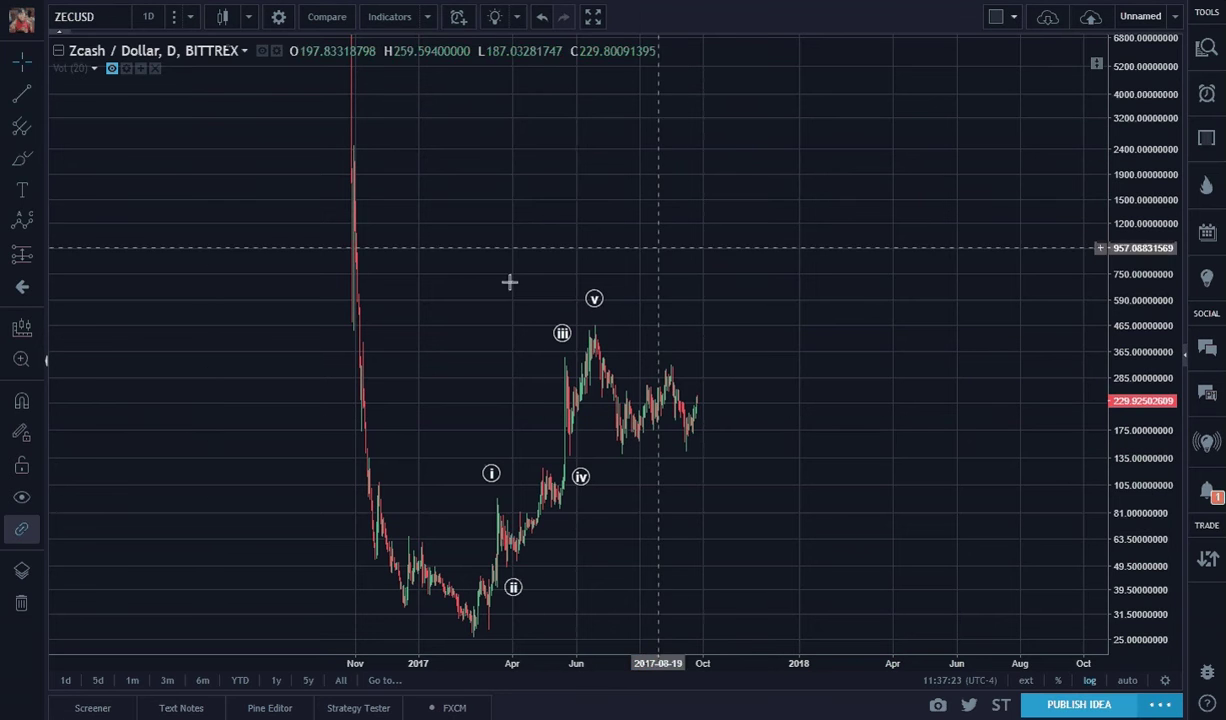
Step: Draw converging white lines from about 479 on 2017-06-21 to 159 on 2017-12-06, and from about 136 on 2017-05-23 to 171 on 2018-01-28
{"action": "left_click", "coordinate": [595, 322]}
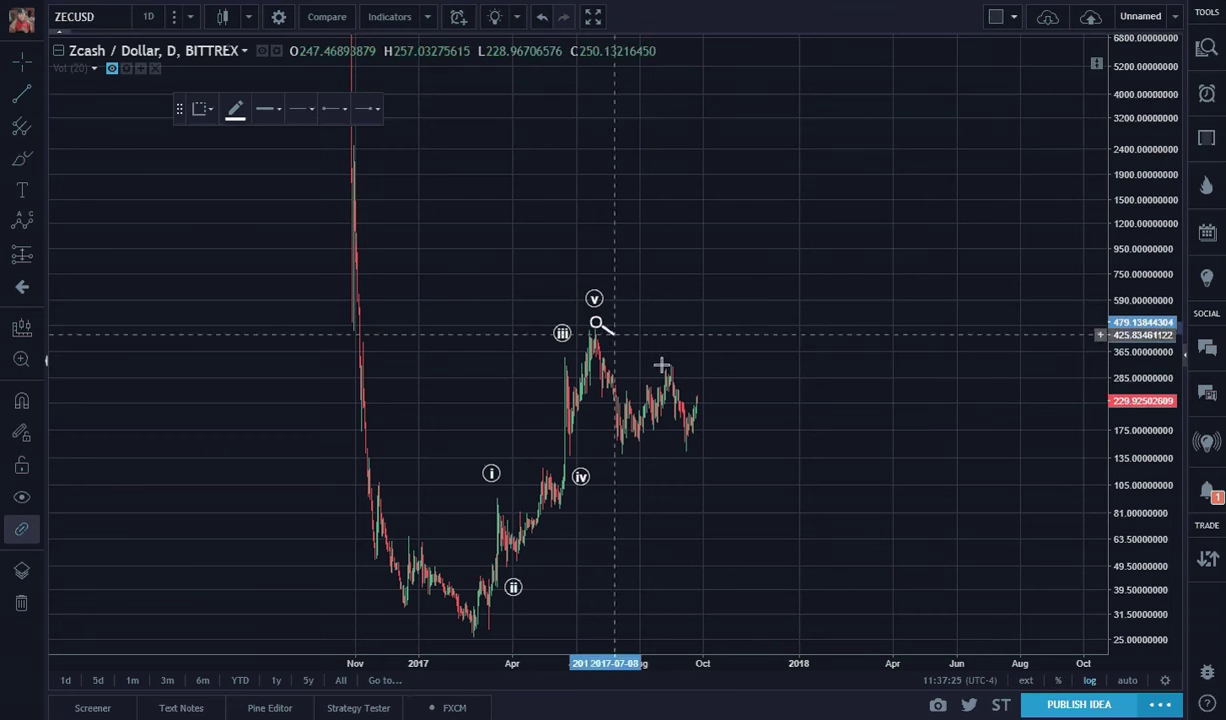
{"action": "left_click", "coordinate": [771, 440]}
{"action": "left_click", "coordinate": [18, 100]}
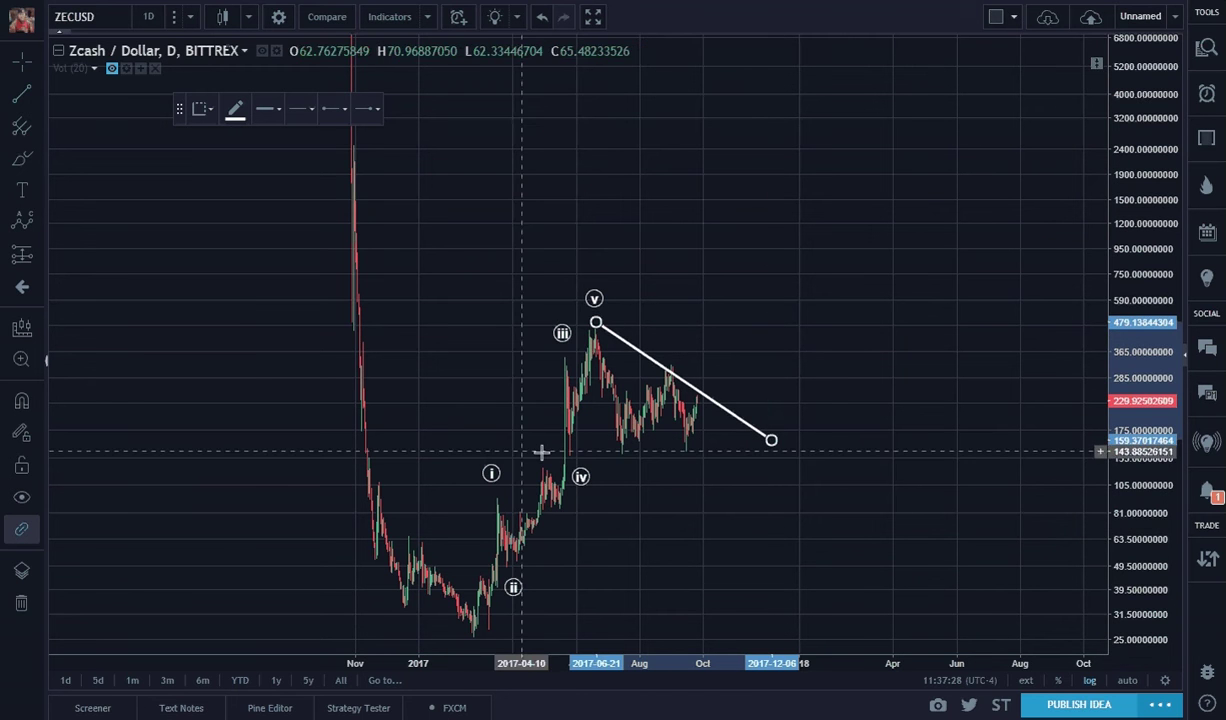
{"action": "left_click", "coordinate": [567, 457]}
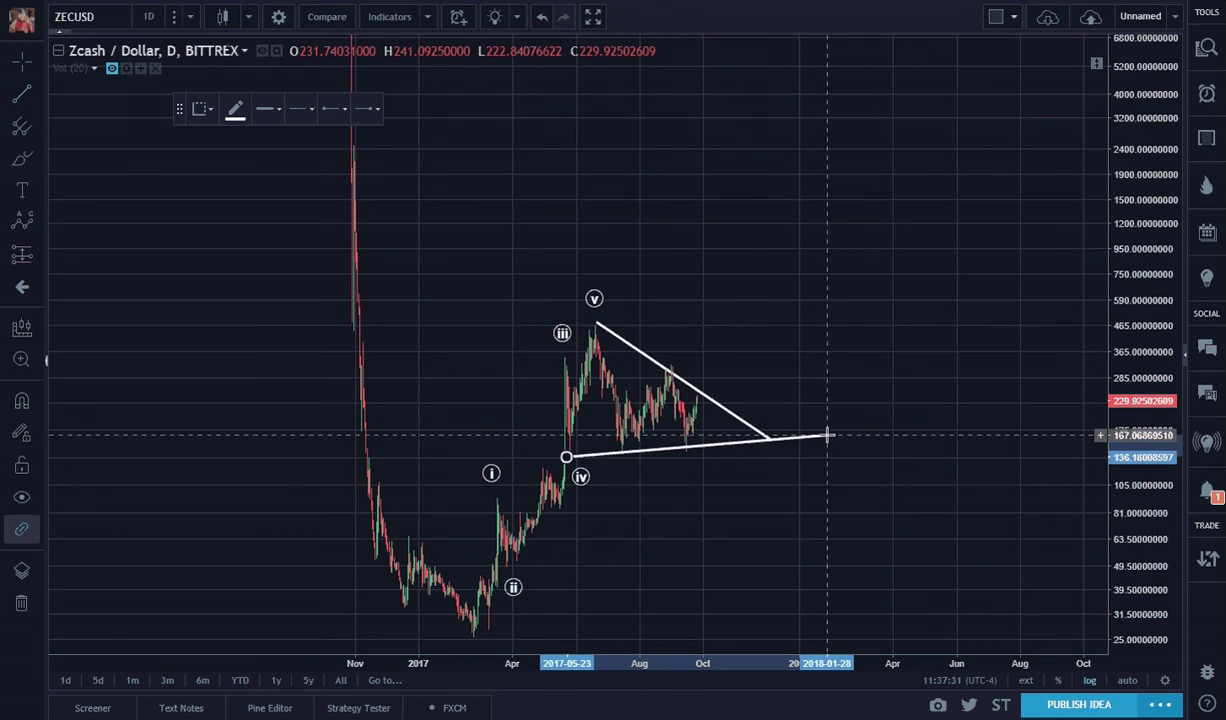
{"action": "left_click", "coordinate": [826, 432]}
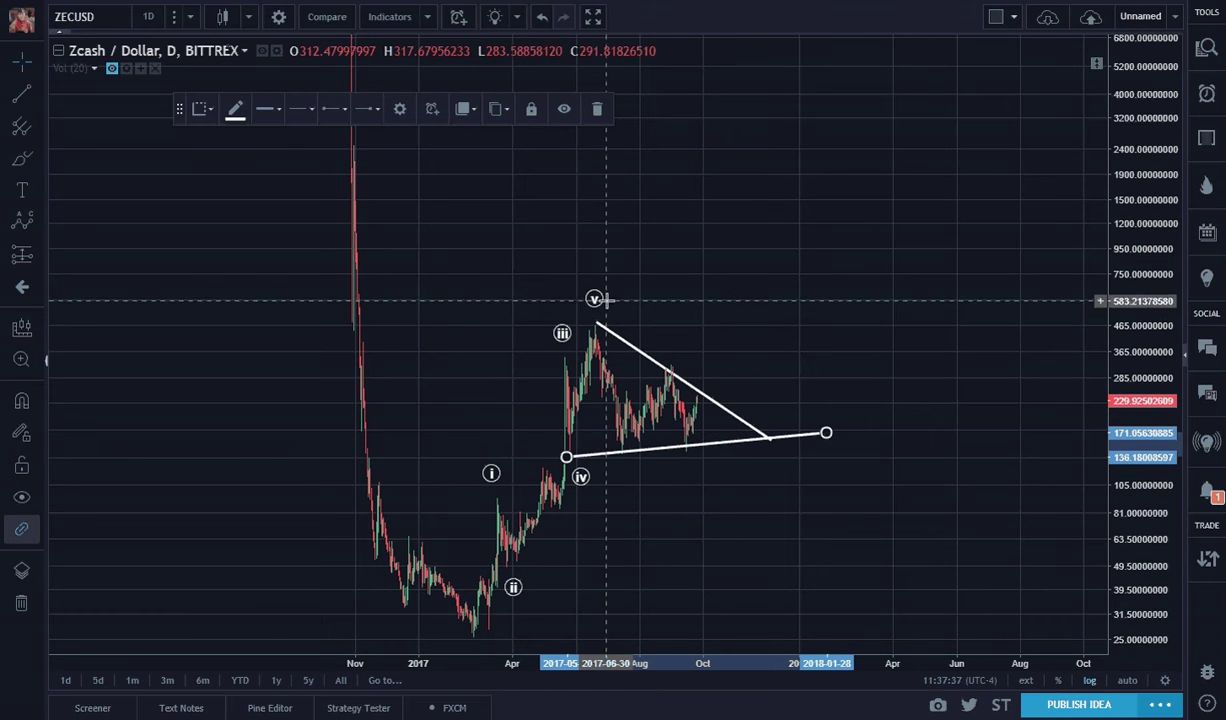
Step: Draw an Elliott Triangle Wave (ABCDE) from about 413 below wave v through a at 124, b at 358, c at 127, d and e along the white triangle
{"action": "left_click", "coordinate": [30, 222]}
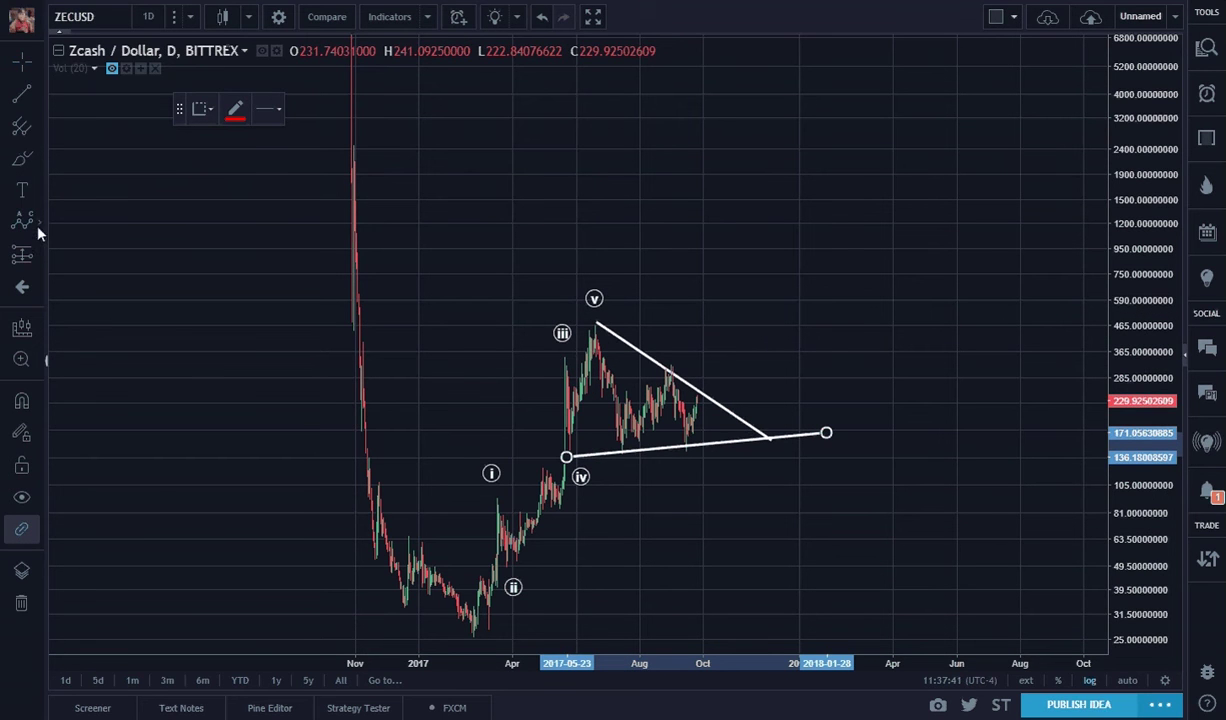
{"action": "left_click", "coordinate": [38, 228]}
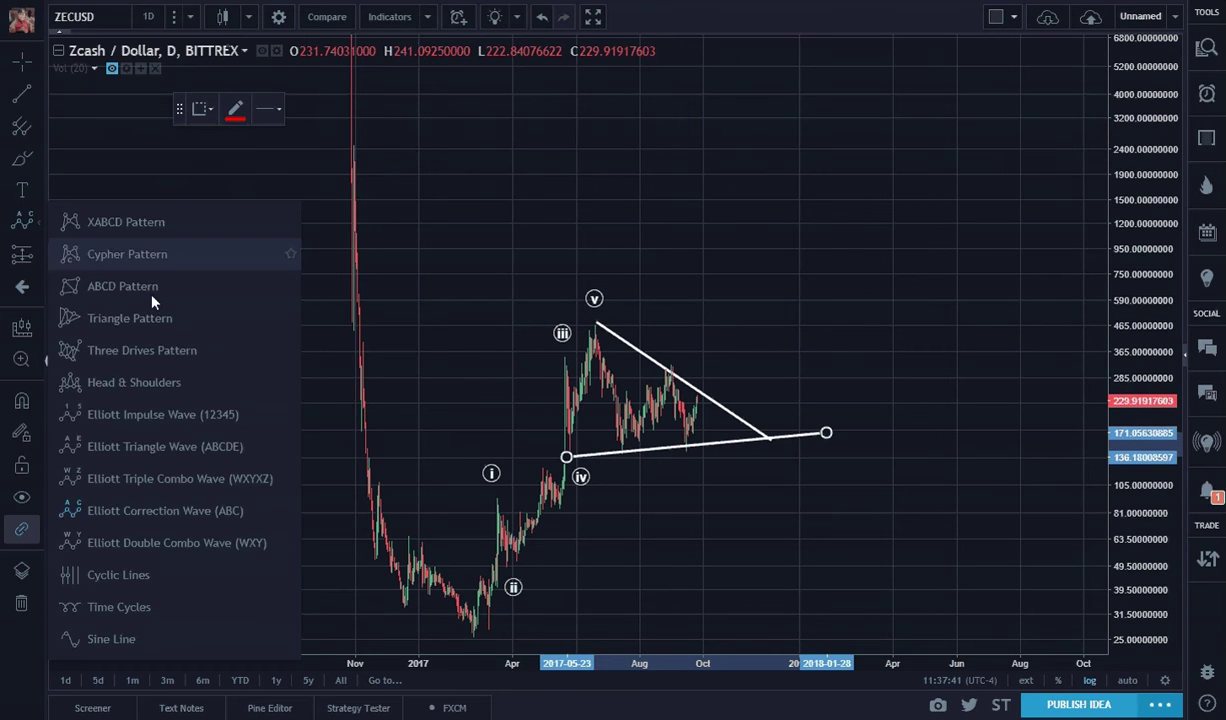
{"action": "left_click", "coordinate": [155, 450]}
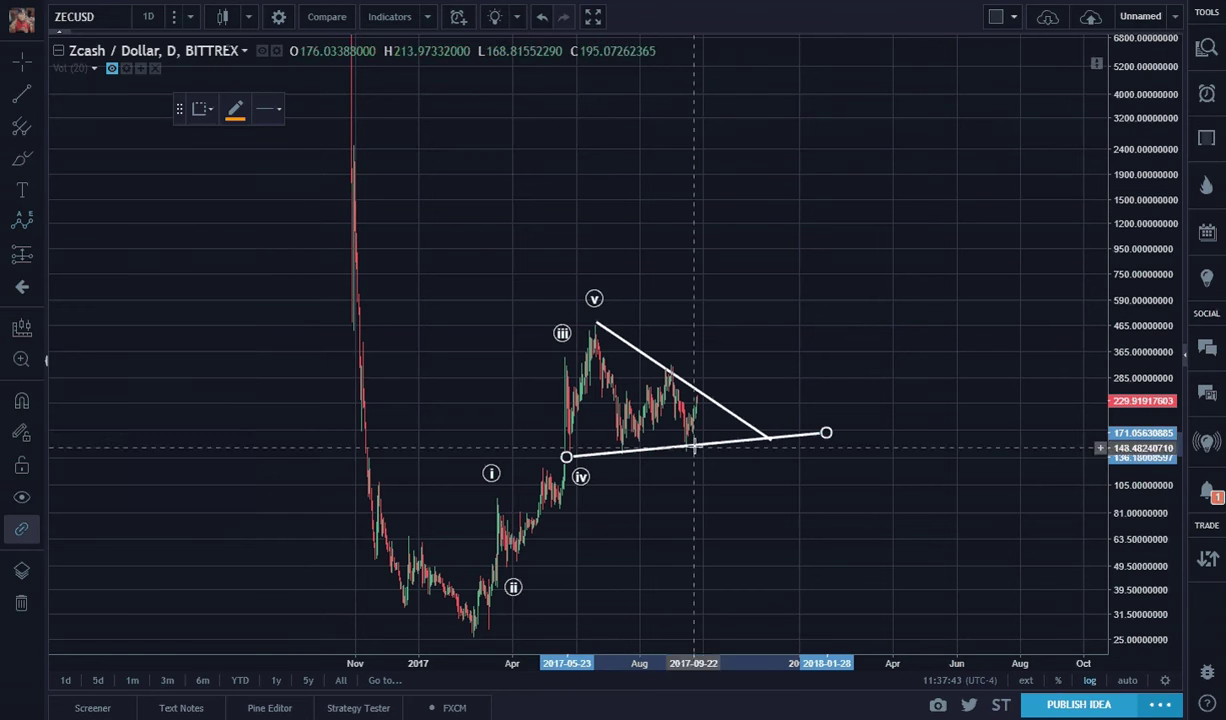
{"action": "left_click", "coordinate": [593, 338]}
{"action": "left_click", "coordinate": [620, 466]}
{"action": "left_click", "coordinate": [673, 356]}
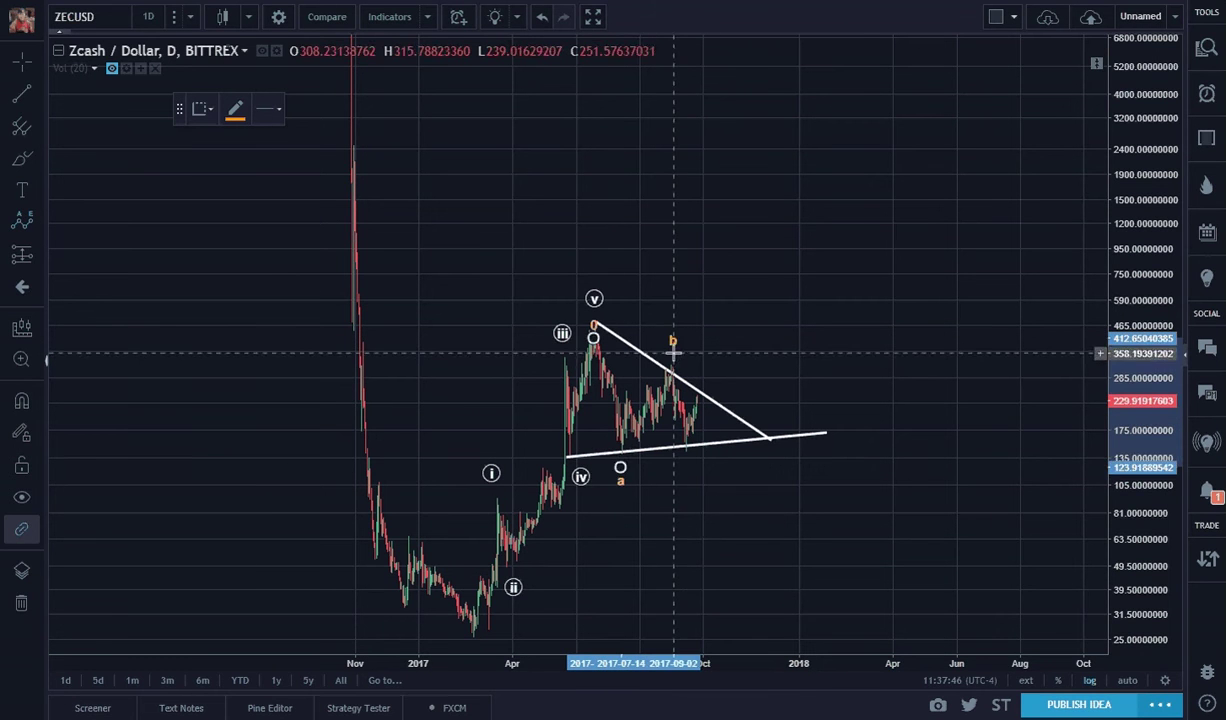
{"action": "left_click", "coordinate": [674, 464]}
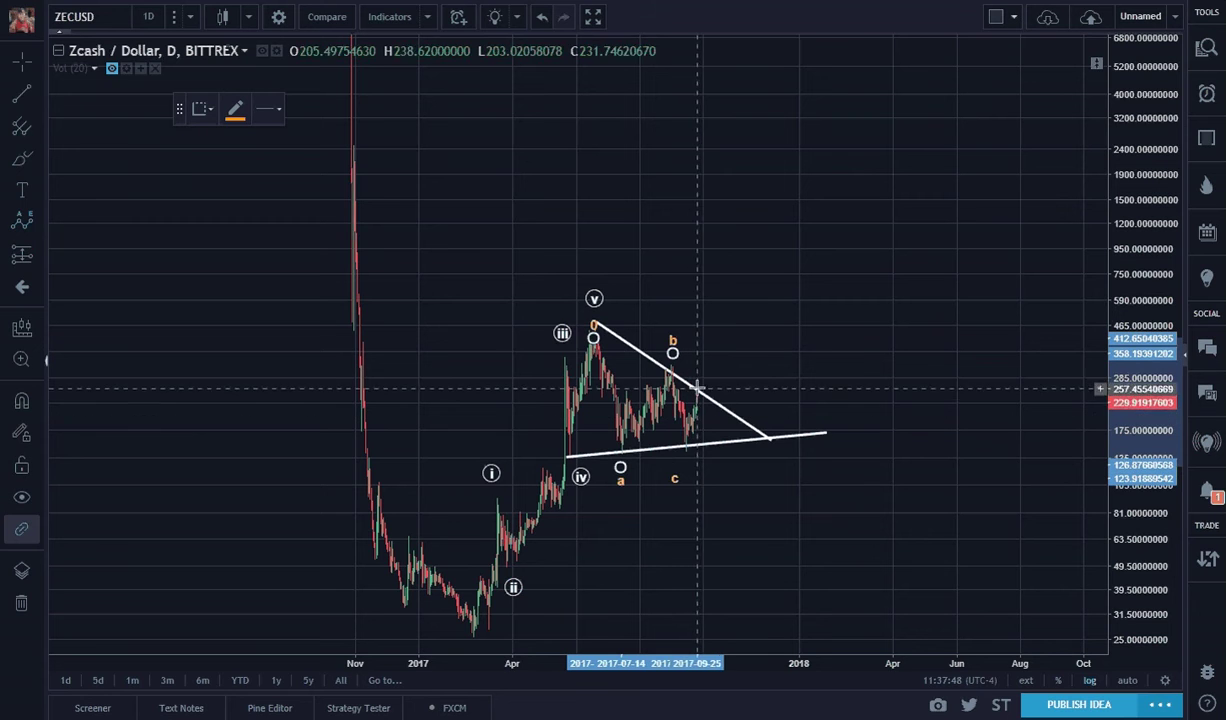
{"action": "left_click", "coordinate": [720, 452]}
{"action": "left_click", "coordinate": [812, 472]}
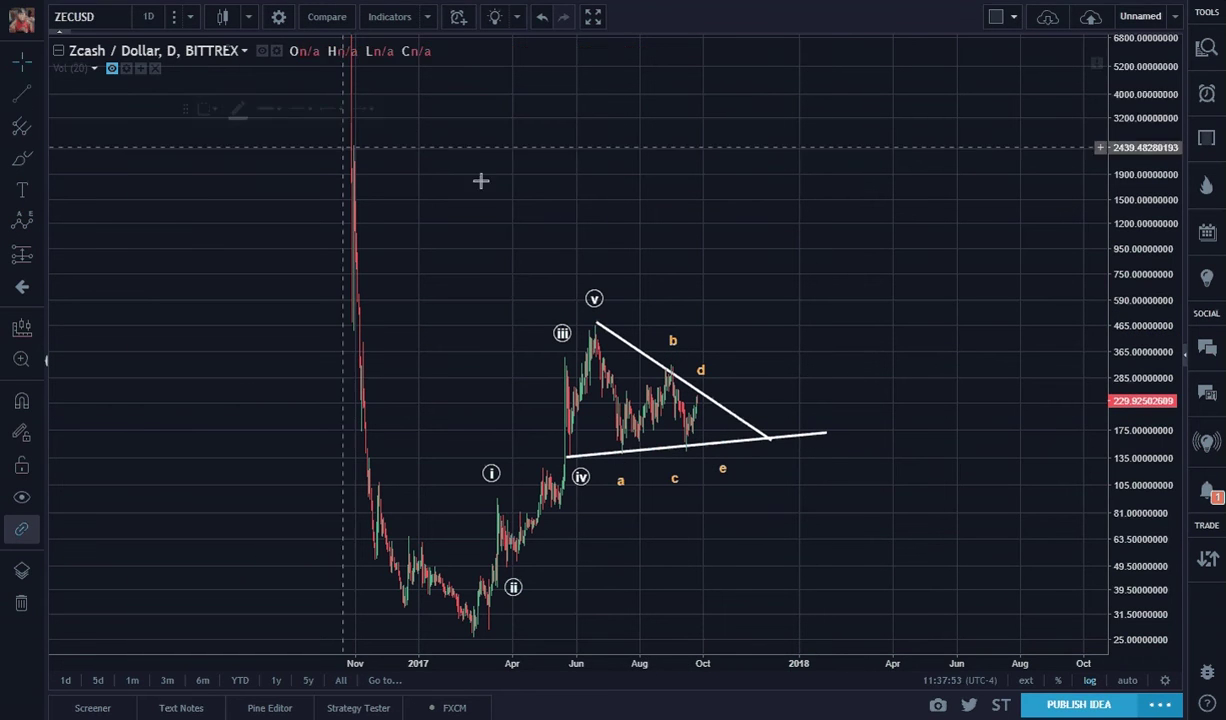
Step: Draw a trend line from about 240 below label d down to the lower triangle line near label e, and color it red
{"action": "left_click", "coordinate": [697, 397]}
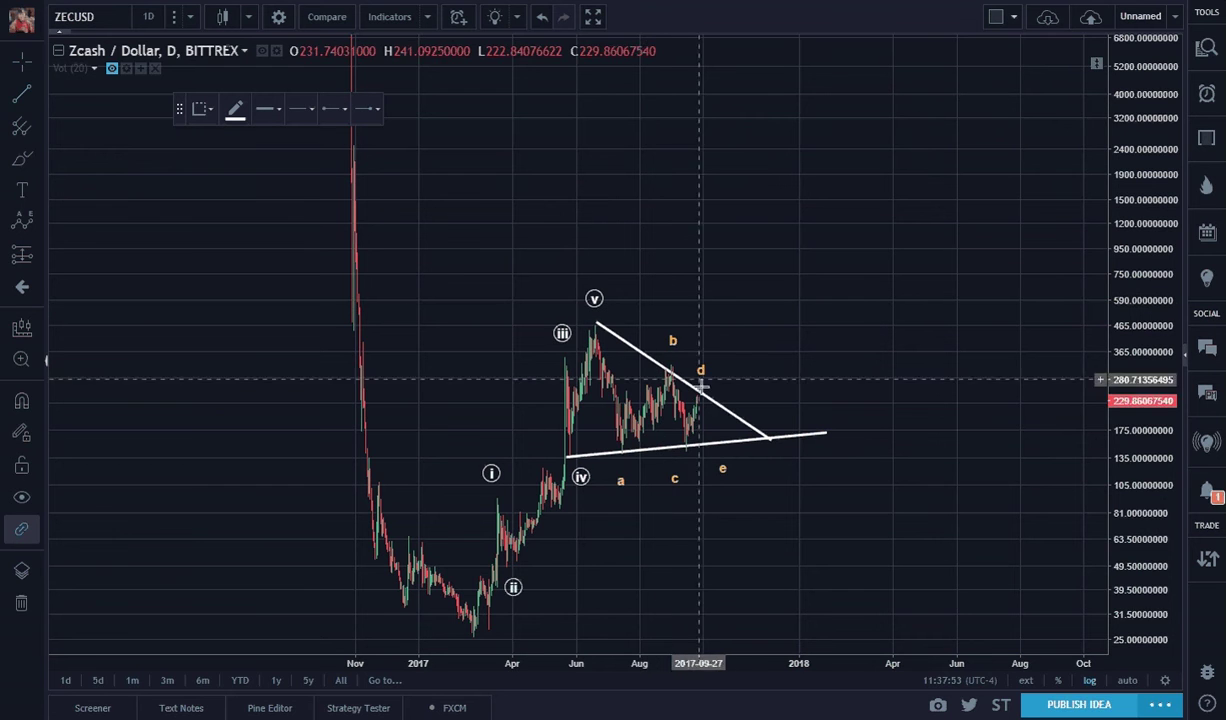
{"action": "left_click", "coordinate": [724, 441]}
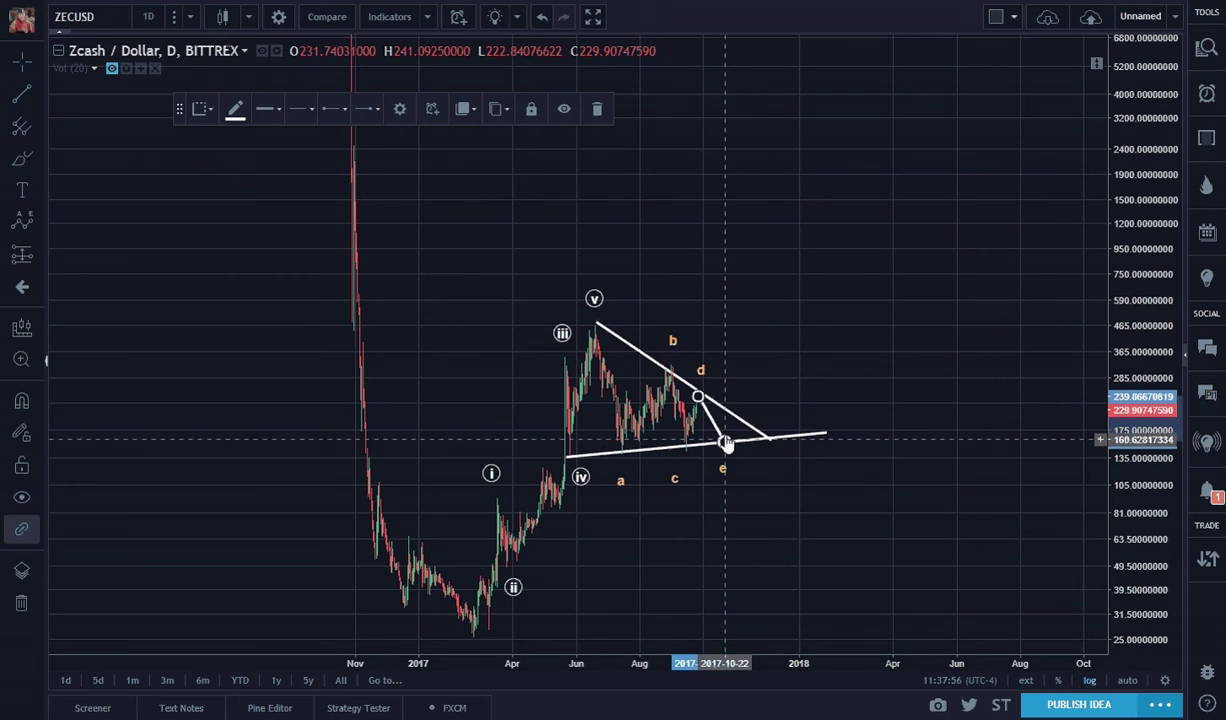
{"action": "left_click", "coordinate": [237, 111]}
{"action": "left_click", "coordinate": [247, 157]}
{"action": "left_click", "coordinate": [925, 402]}
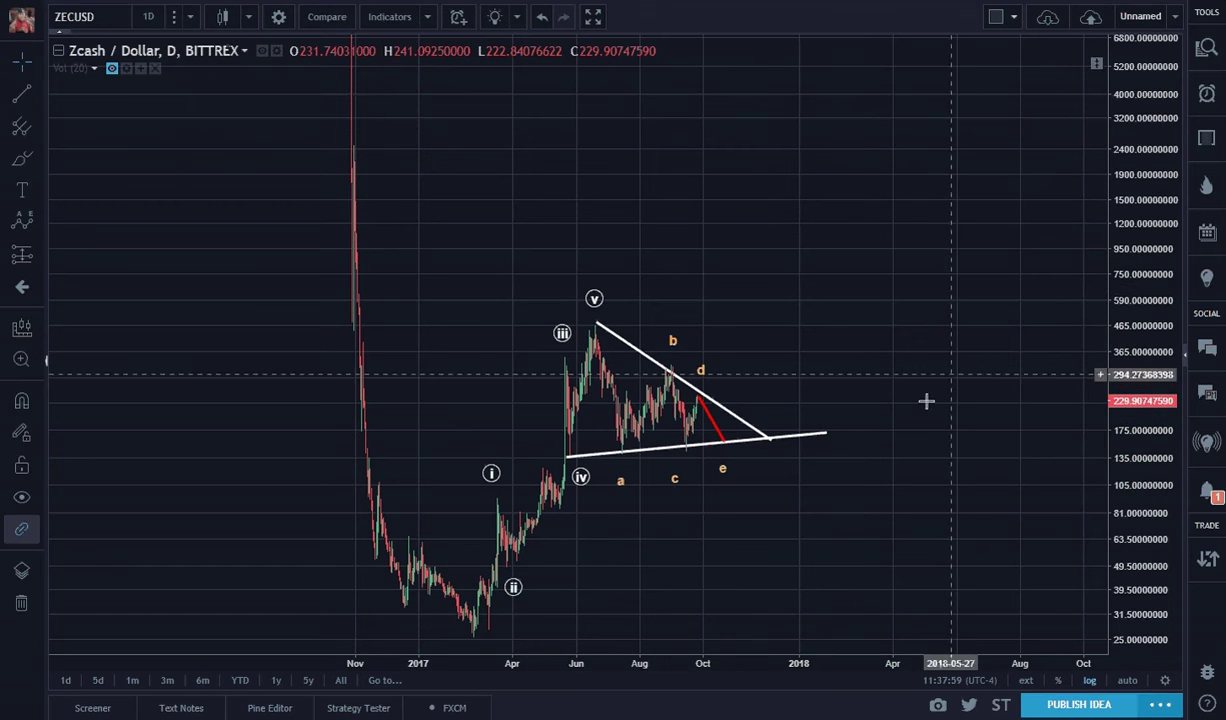
Step: Draw a steep red trend line from about 166 near label e up to about 2,500 in early 2018
{"action": "left_click", "coordinate": [25, 98]}
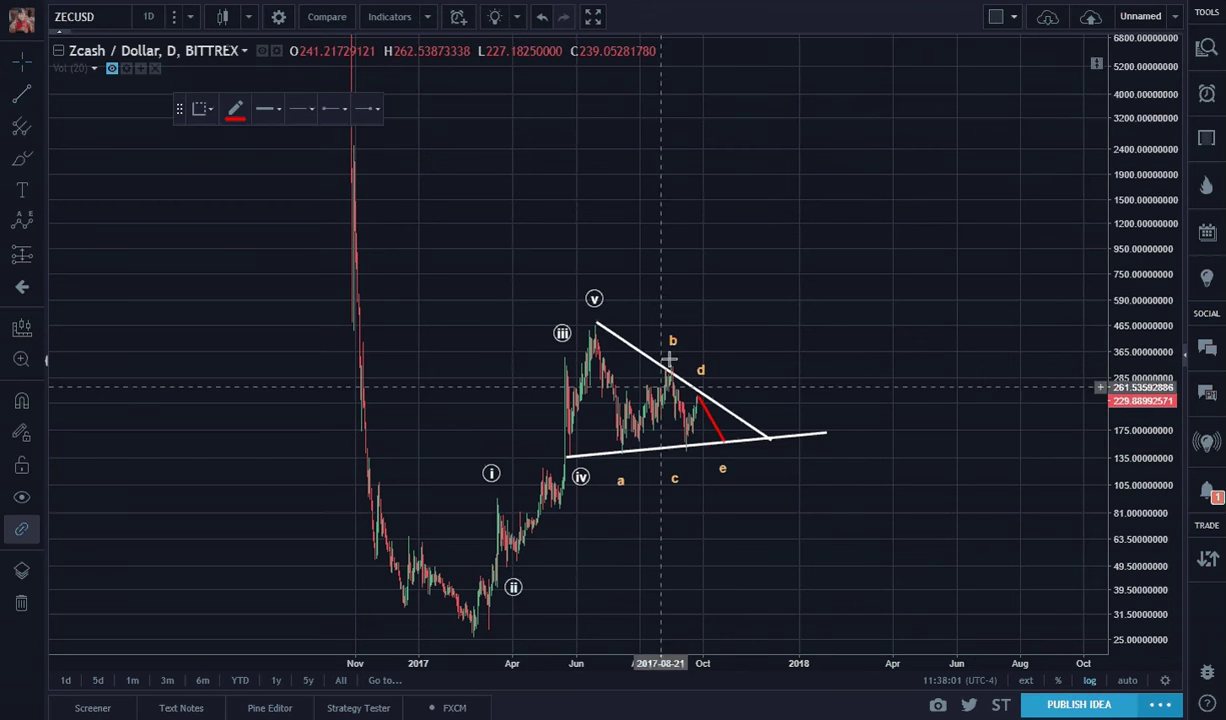
{"action": "left_click", "coordinate": [722, 436]}
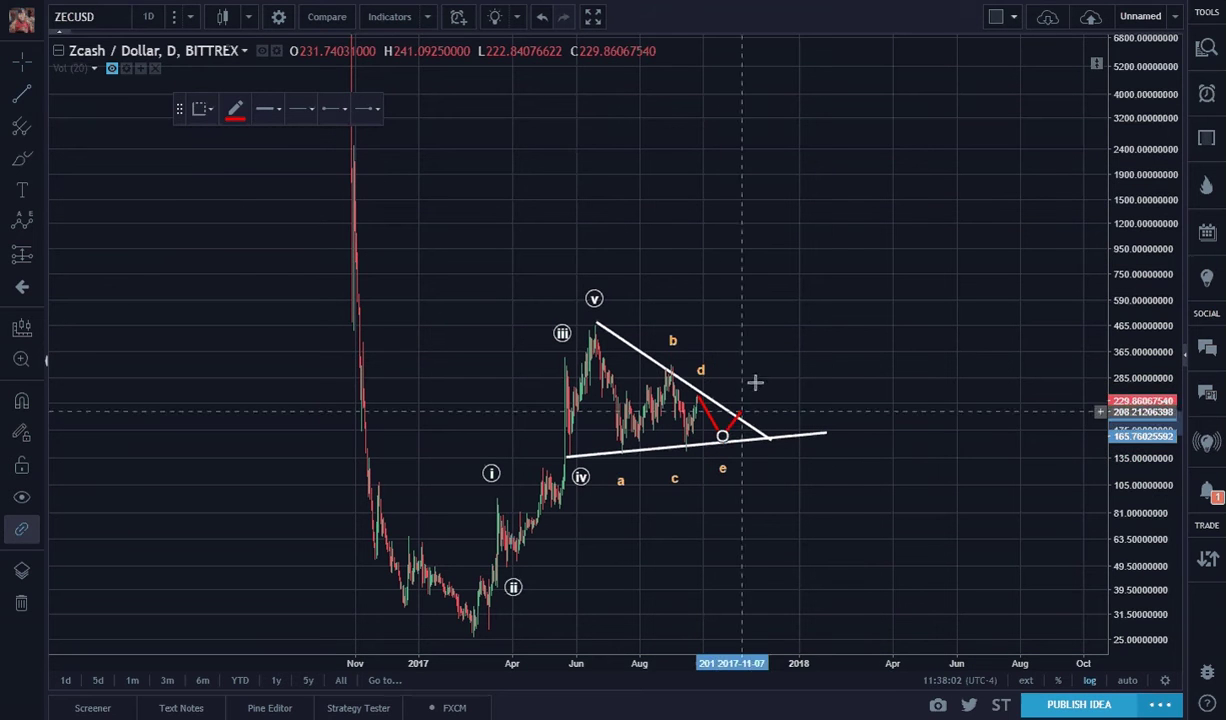
{"action": "left_click", "coordinate": [855, 145]}
{"action": "left_click", "coordinate": [917, 274]}
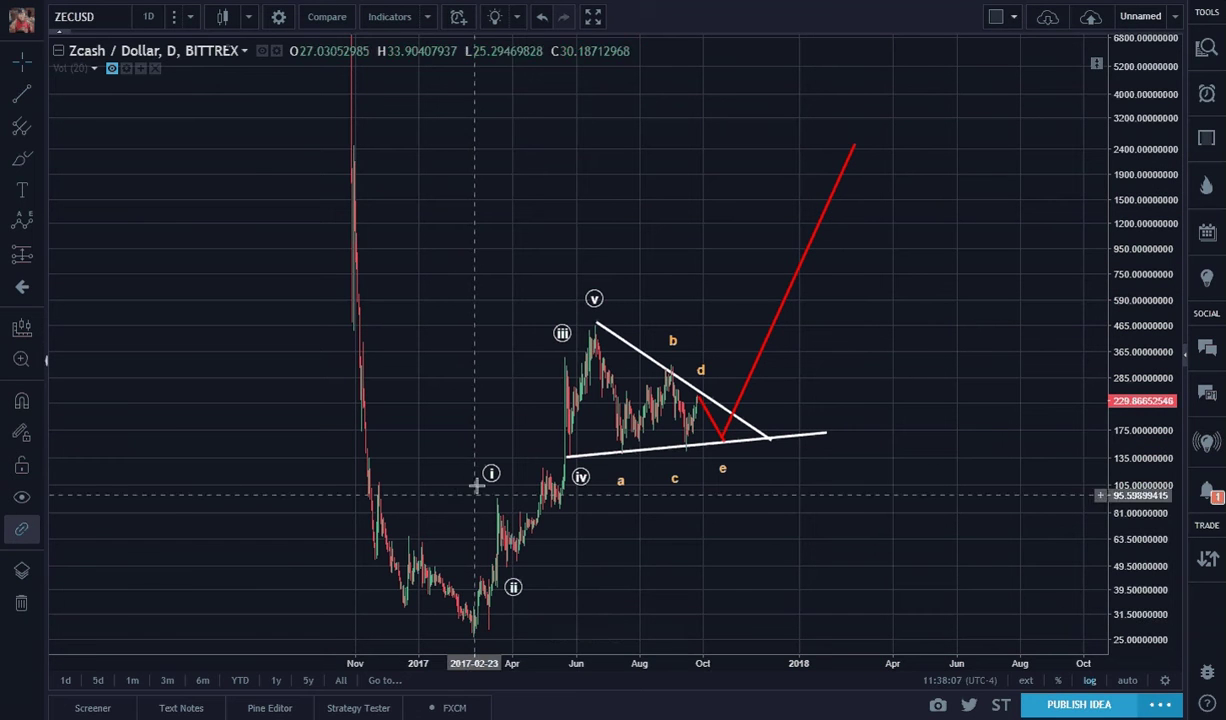
Step: Keep the white impulse wave's style settings and shift its wave v label slightly down and to the left
{"action": "left_click", "coordinate": [519, 517]}
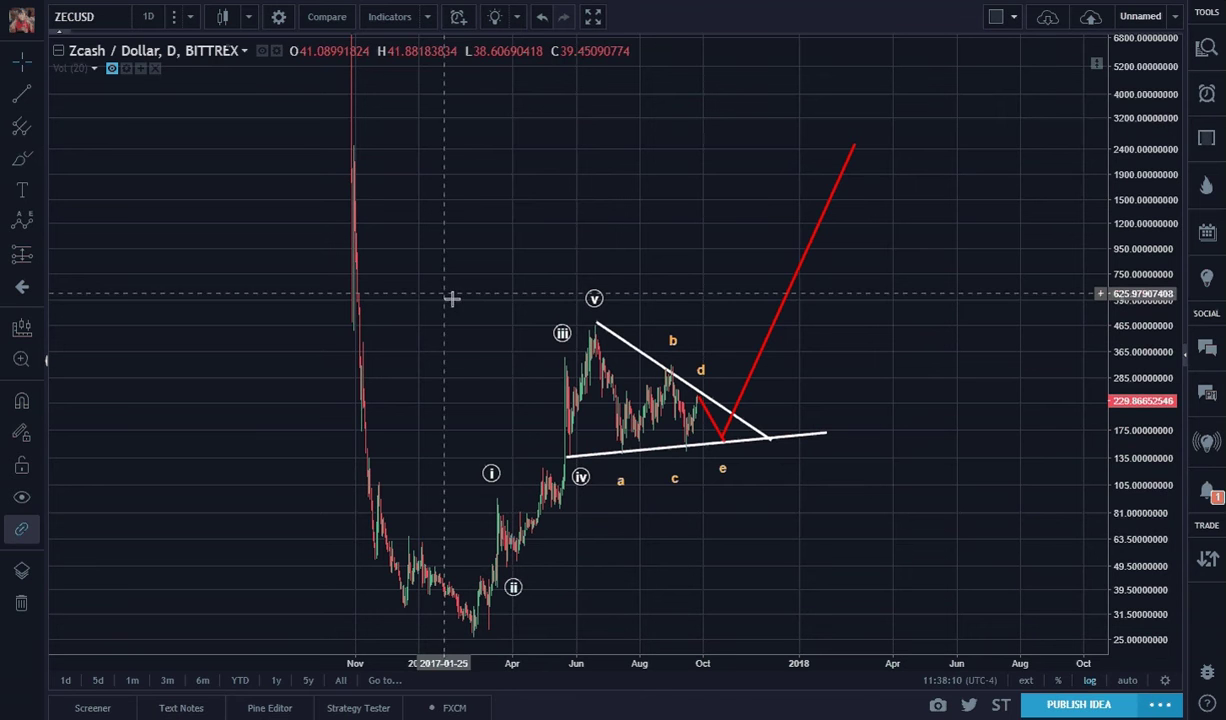
{"action": "double_click", "coordinate": [594, 302]}
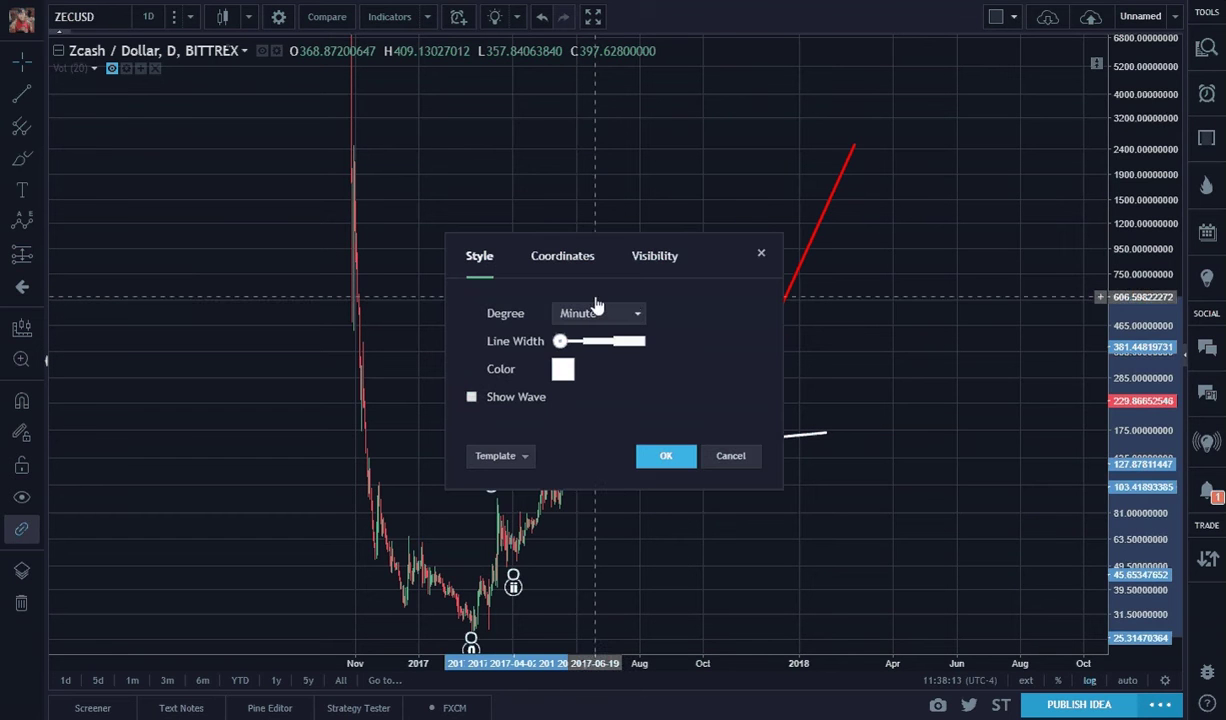
{"action": "left_click", "coordinate": [664, 456]}
{"action": "left_click_drag", "start_coordinate": [594, 296], "coordinate": [591, 315]}
{"action": "left_click", "coordinate": [302, 338]}
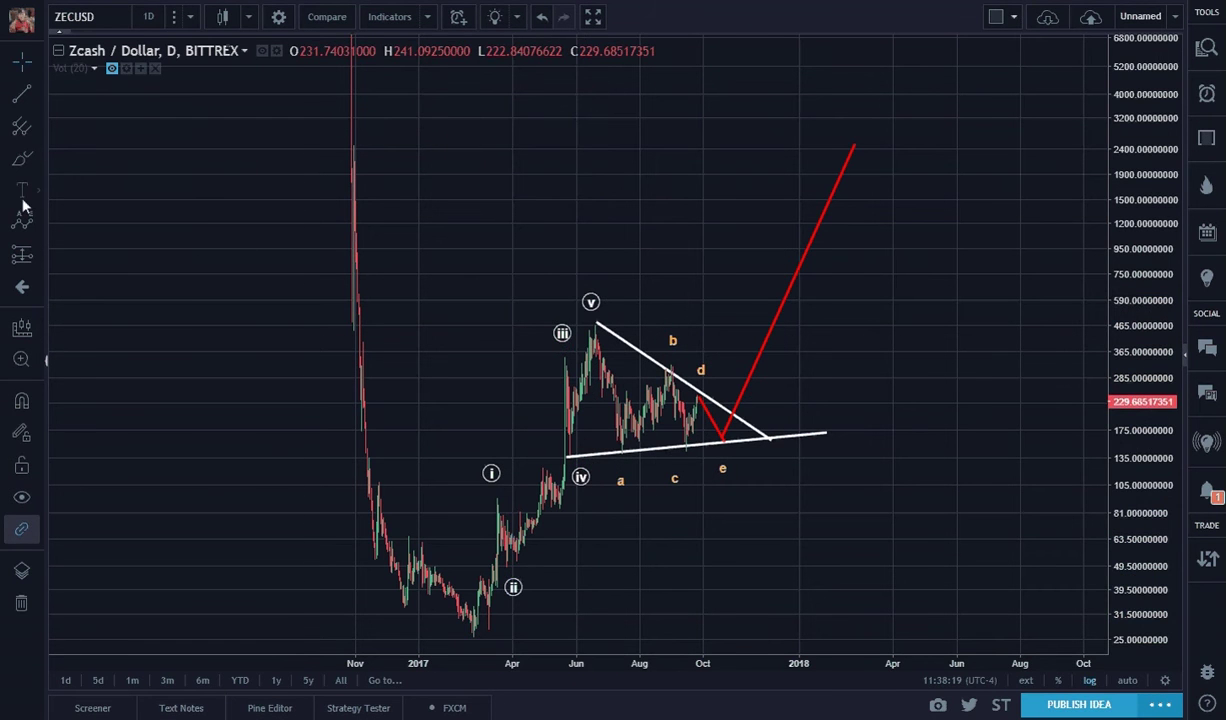
Step: Draw an Elliott Impulse Wave (12345) from about 24 on 2017-02-24 through i at 811, ii at 99, iii at 3448 and iv at 1809 to v at 9530
{"action": "left_click", "coordinate": [24, 224]}
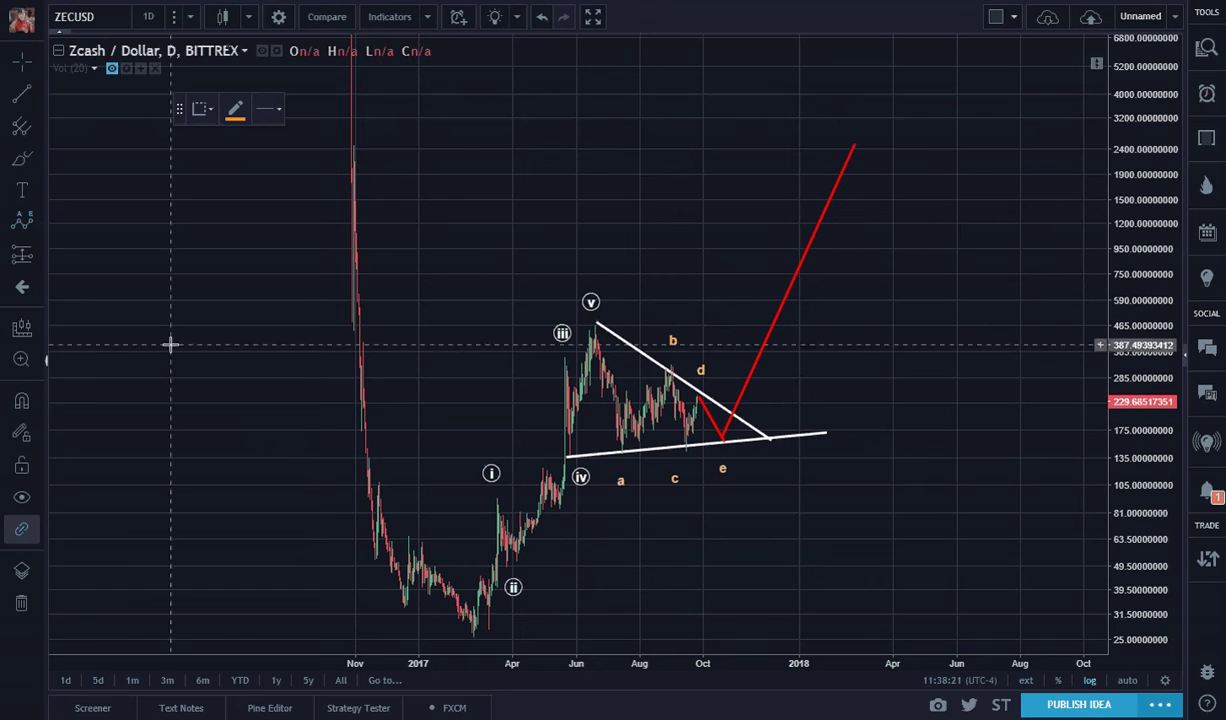
{"action": "left_click", "coordinate": [35, 216]}
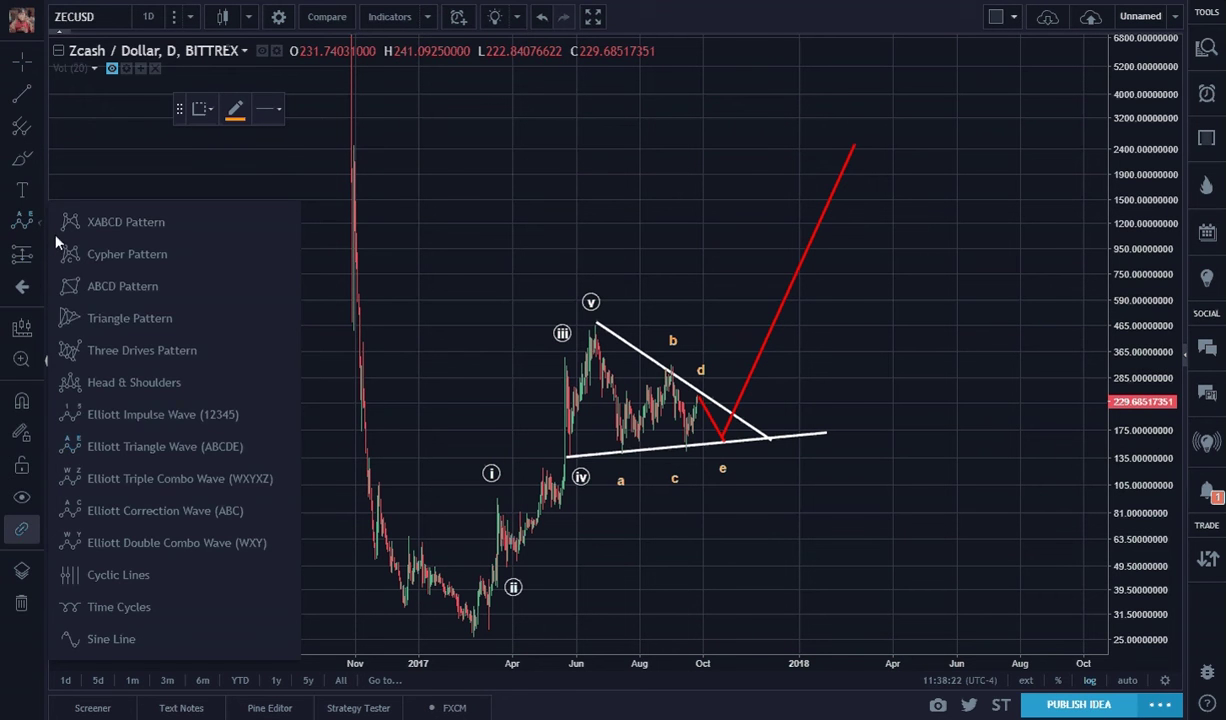
{"action": "left_click", "coordinate": [121, 414]}
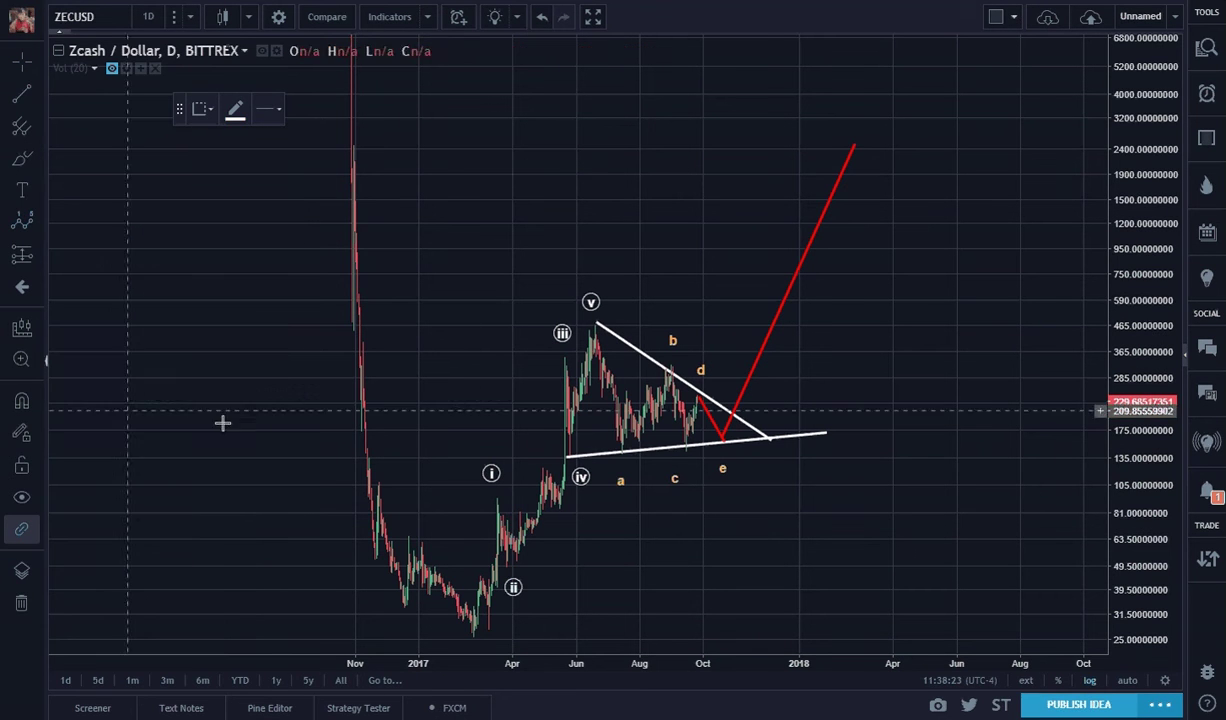
{"action": "left_click", "coordinate": [475, 642]}
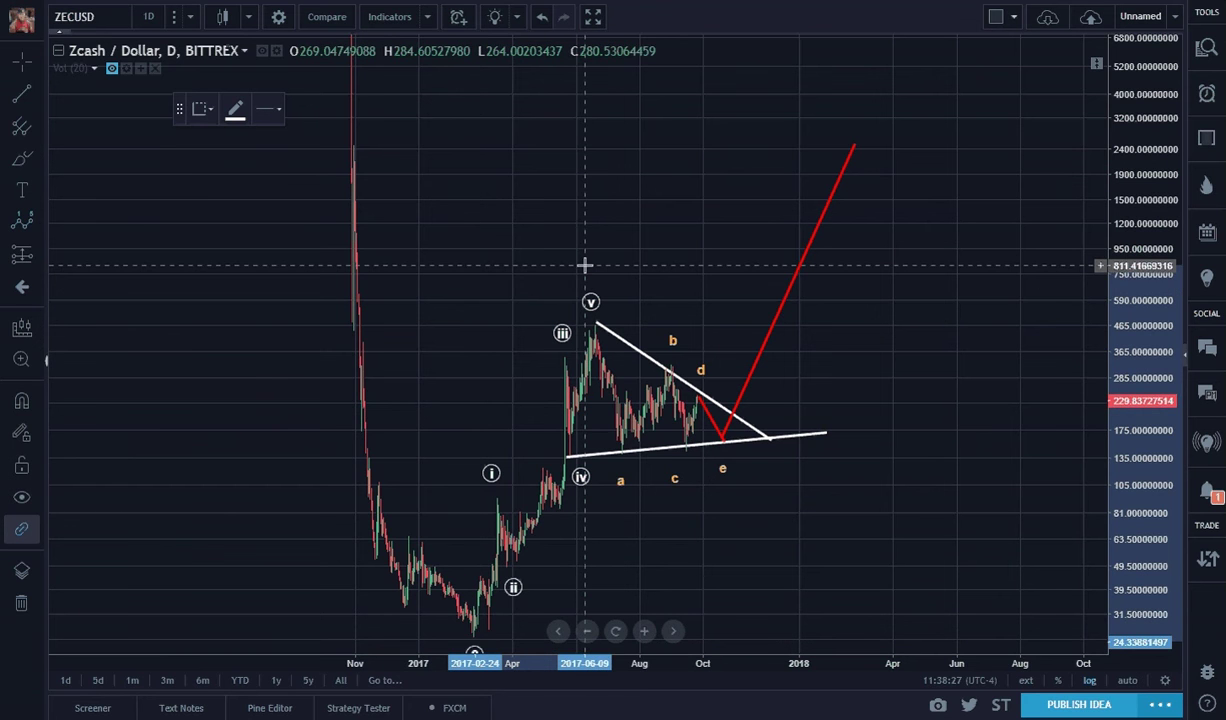
{"action": "left_click", "coordinate": [584, 262]}
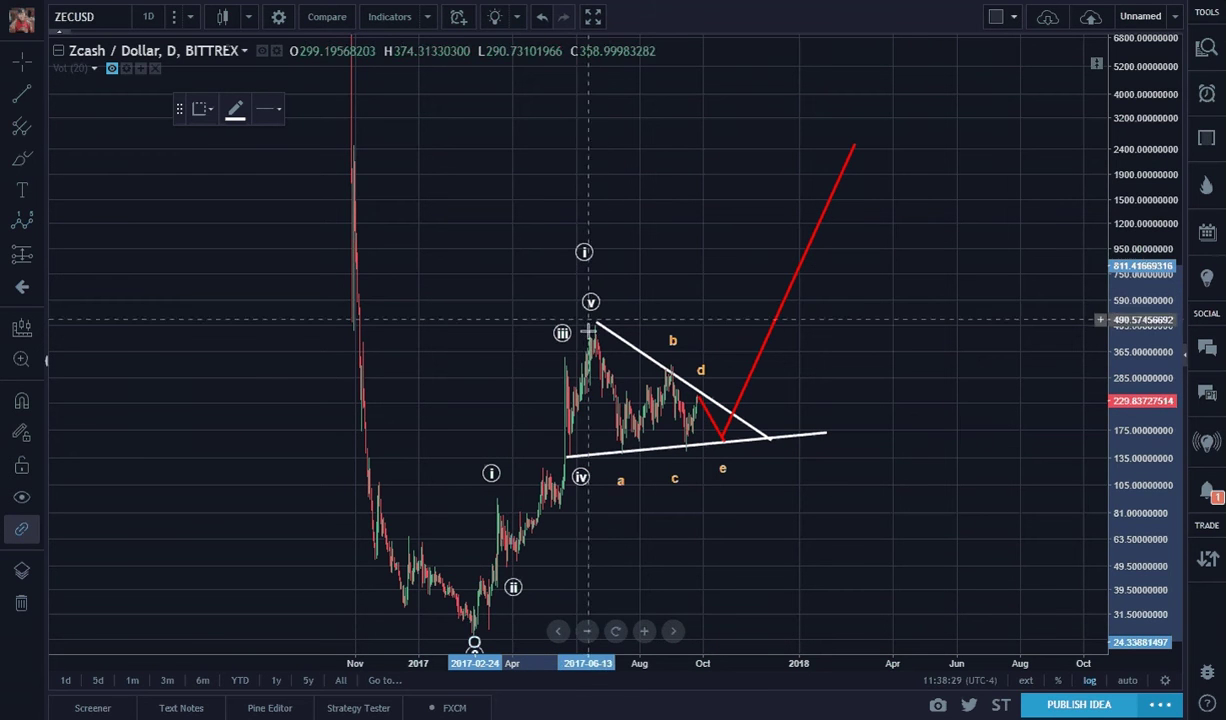
{"action": "left_click", "coordinate": [726, 490]}
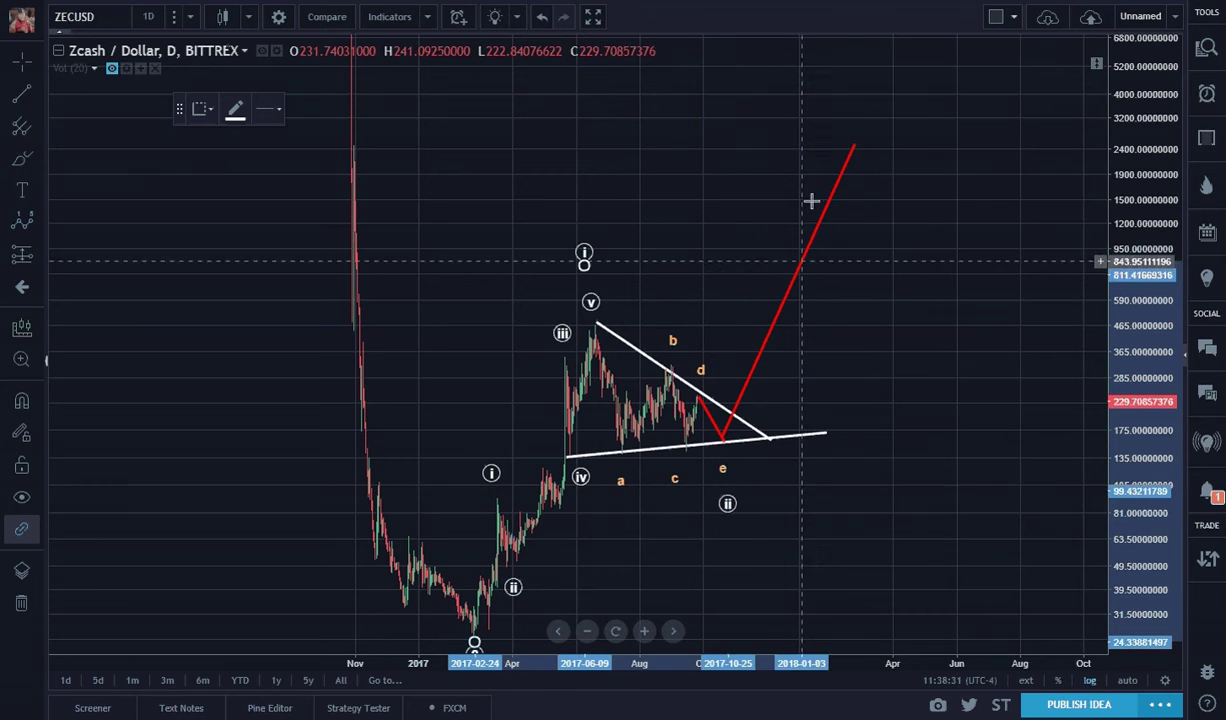
{"action": "left_click", "coordinate": [850, 109]}
{"action": "left_click", "coordinate": [877, 186]}
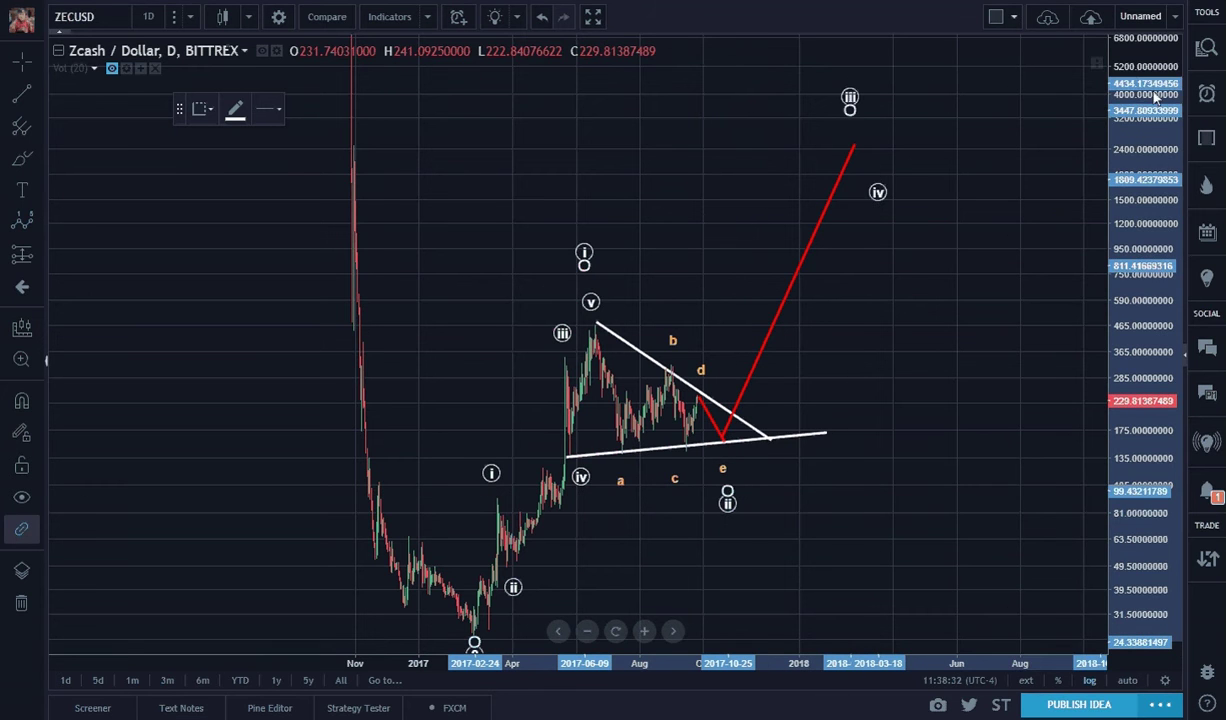
{"action": "left_click", "coordinate": [939, 70]}
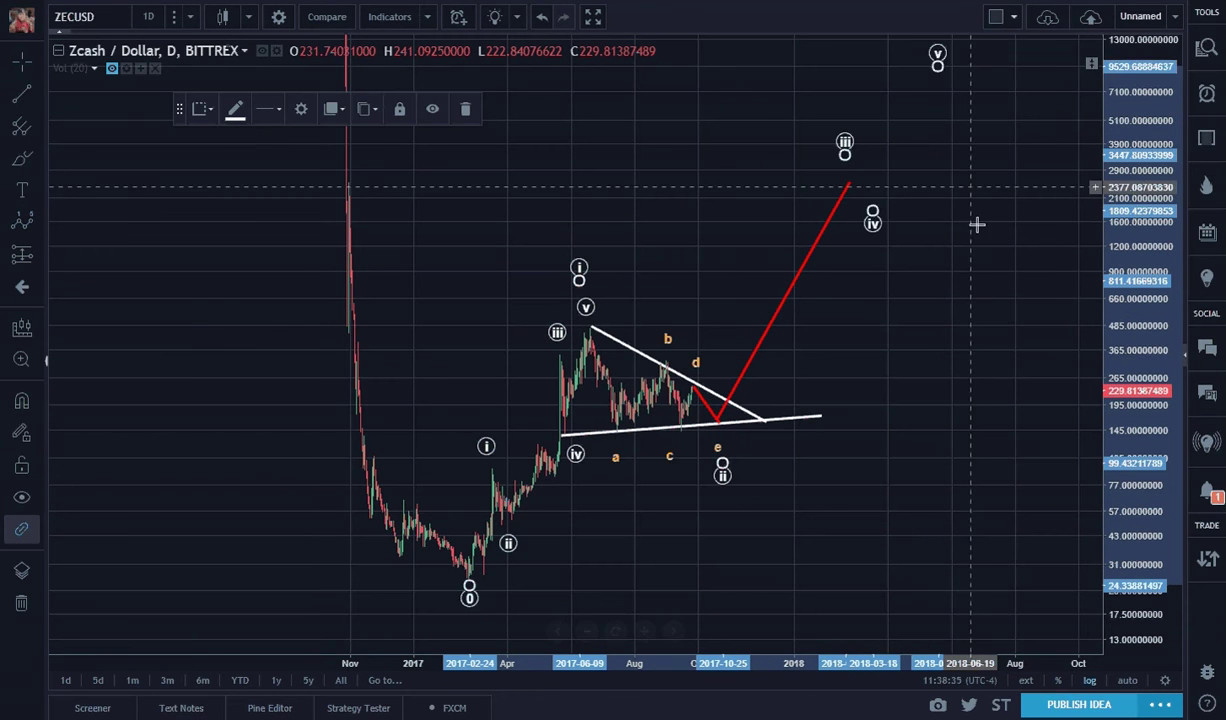
{"action": "left_click", "coordinate": [950, 265]}
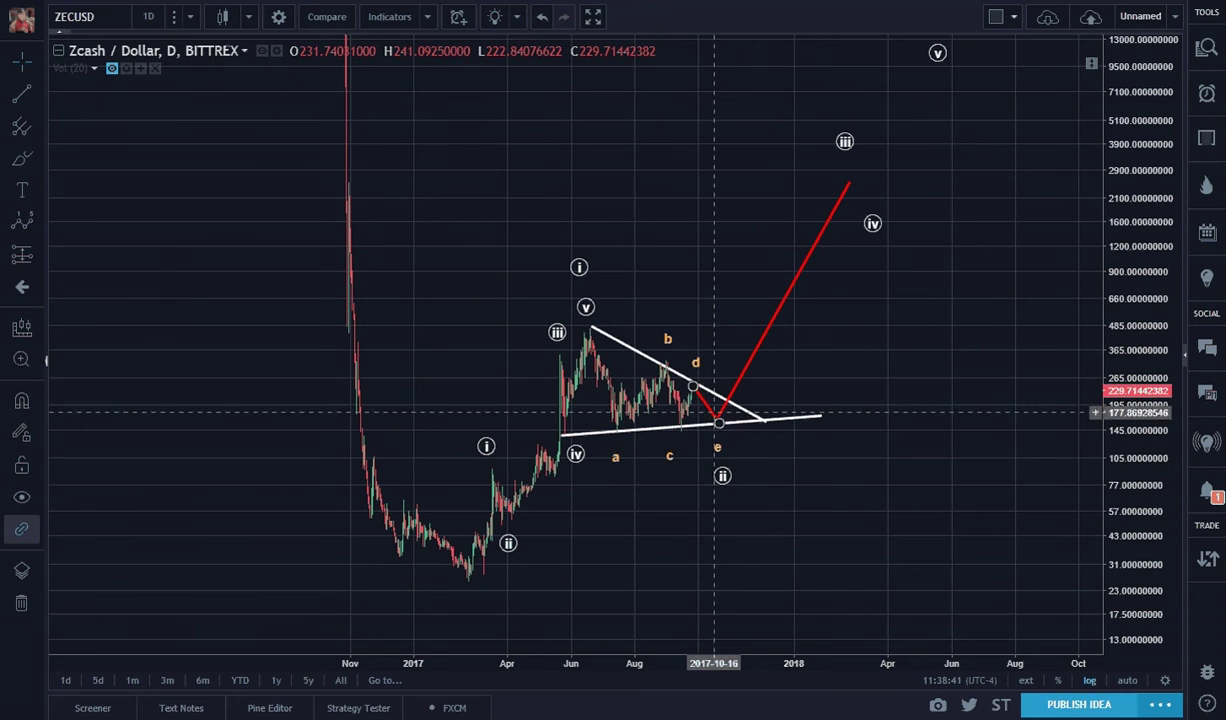
Step: Move the lower end of the short red d-to-e line to about 157 on 2017-10-18, on the lower triangle line
{"action": "left_click", "coordinate": [716, 425]}
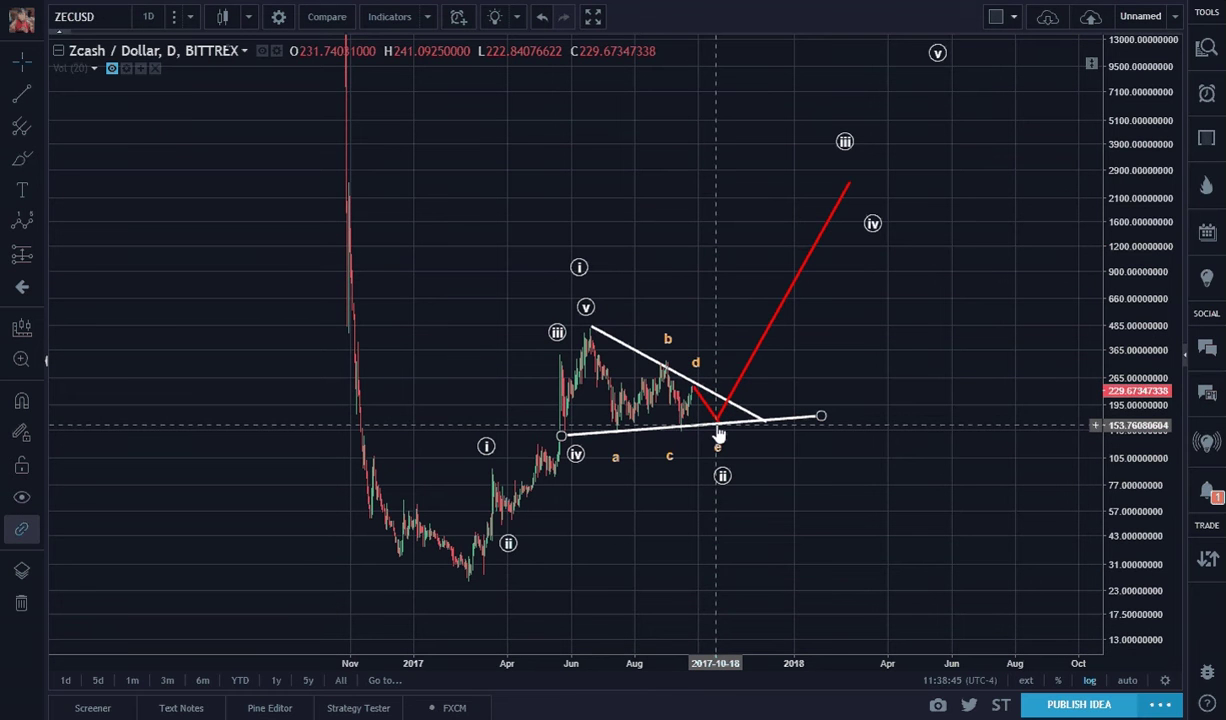
{"action": "mouse_move", "coordinate": [717, 424]}
{"action": "left_mouse_down"}
{"action": "mouse_move", "coordinate": [731, 441]}
{"action": "mouse_move", "coordinate": [716, 412]}
{"action": "left_mouse_up"}
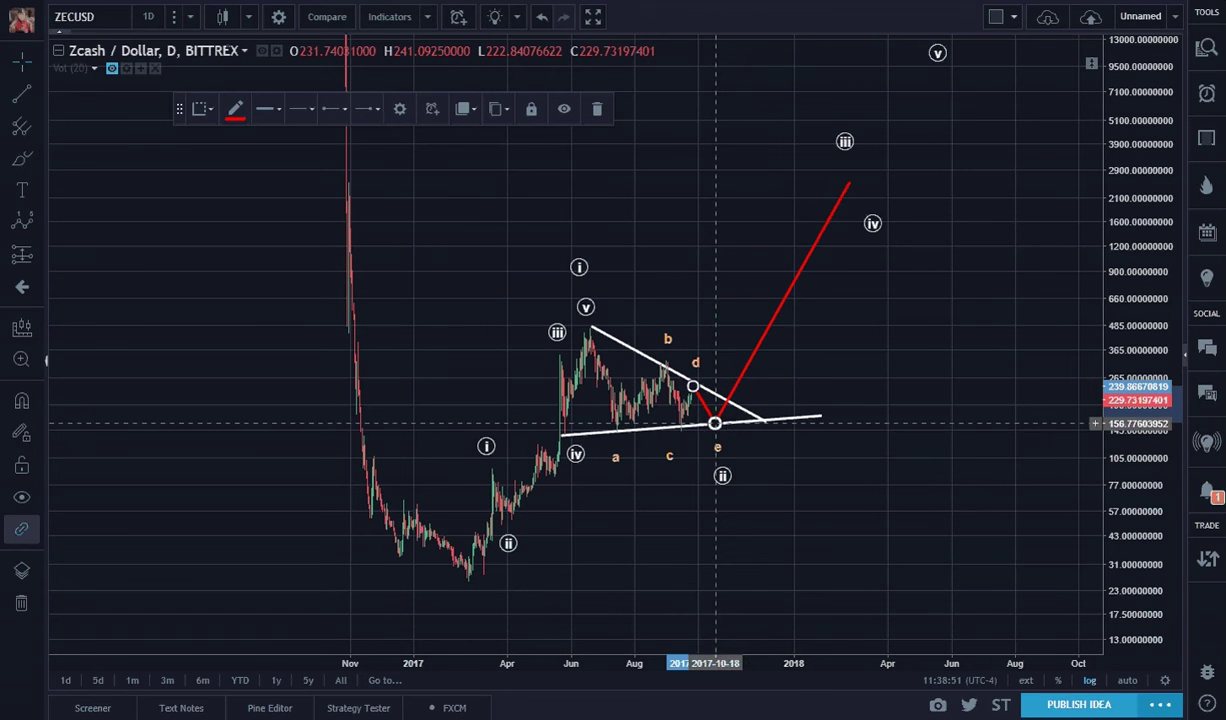
{"action": "left_click", "coordinate": [887, 449]}
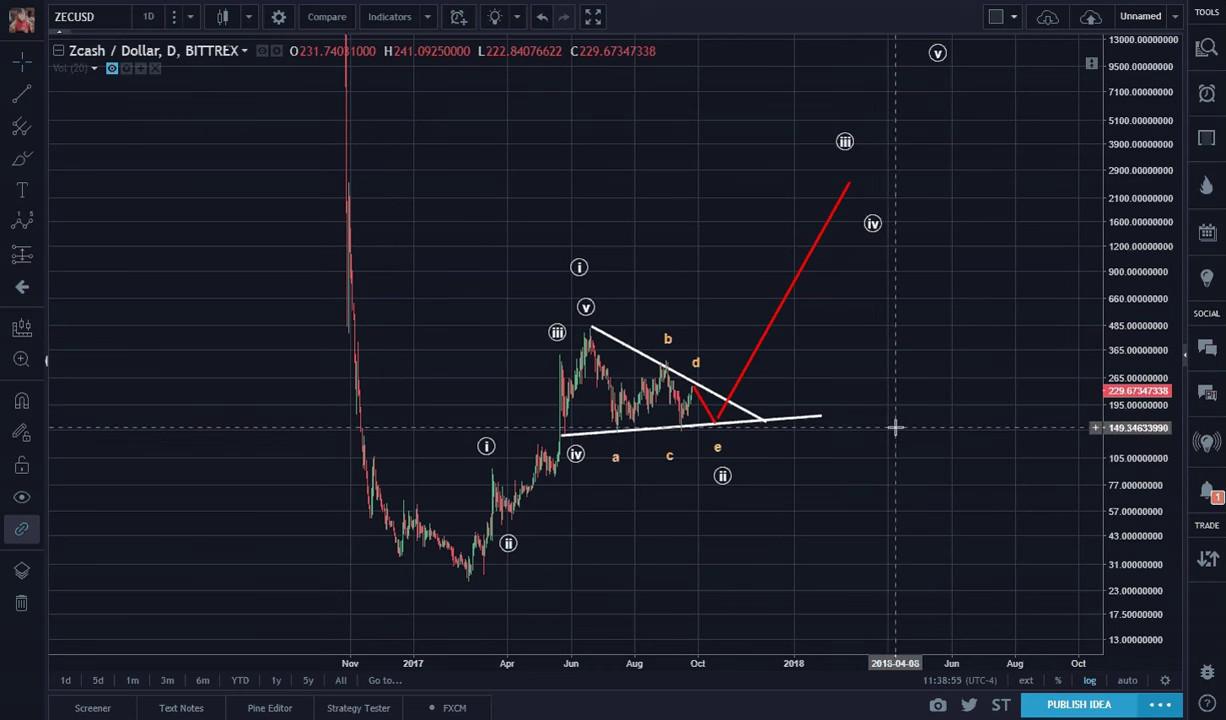
Step: Draw a long red trend line from about 26.5 on 2017-02-26 to about 3438 on 2018-08-11
{"action": "left_click", "coordinate": [22, 92]}
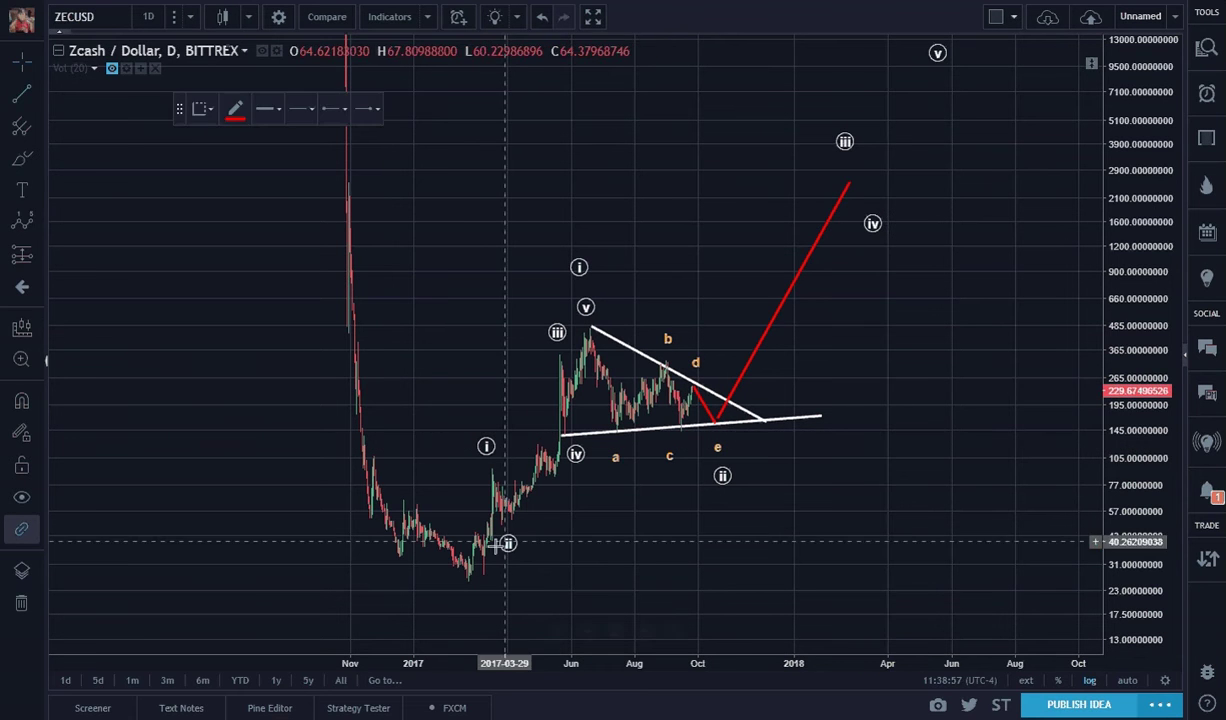
{"action": "left_click", "coordinate": [471, 577]}
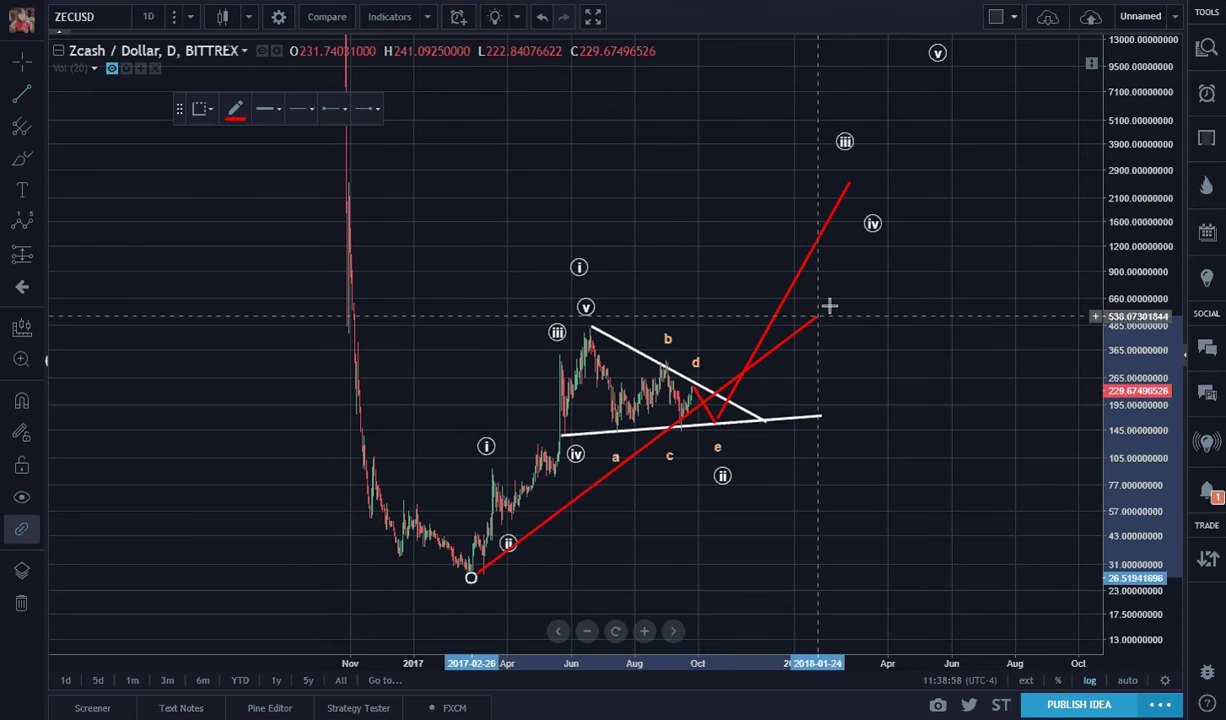
{"action": "left_click", "coordinate": [1024, 155]}
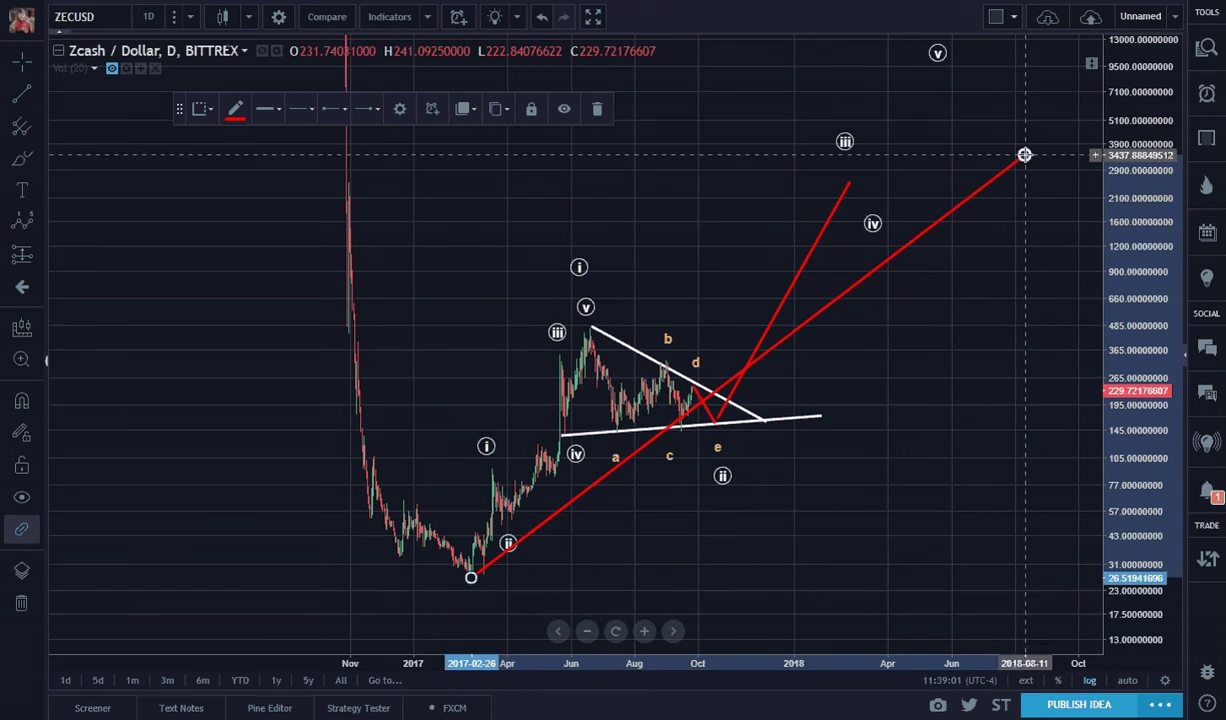
{"action": "left_click_drag", "start_coordinate": [1138, 242], "coordinate": [1138, 257]}
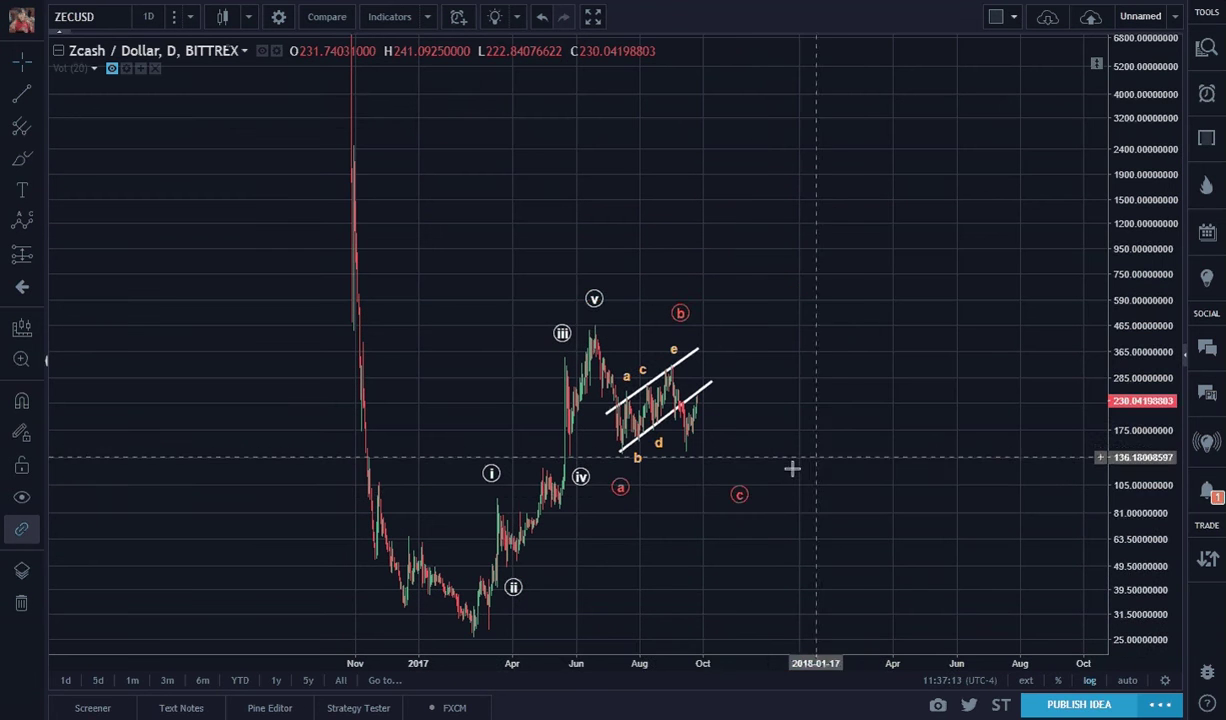
Step: Delete the red abc correction wave and the orange abcde wave that follow the wave v high
{"action": "left_click", "coordinate": [739, 498]}
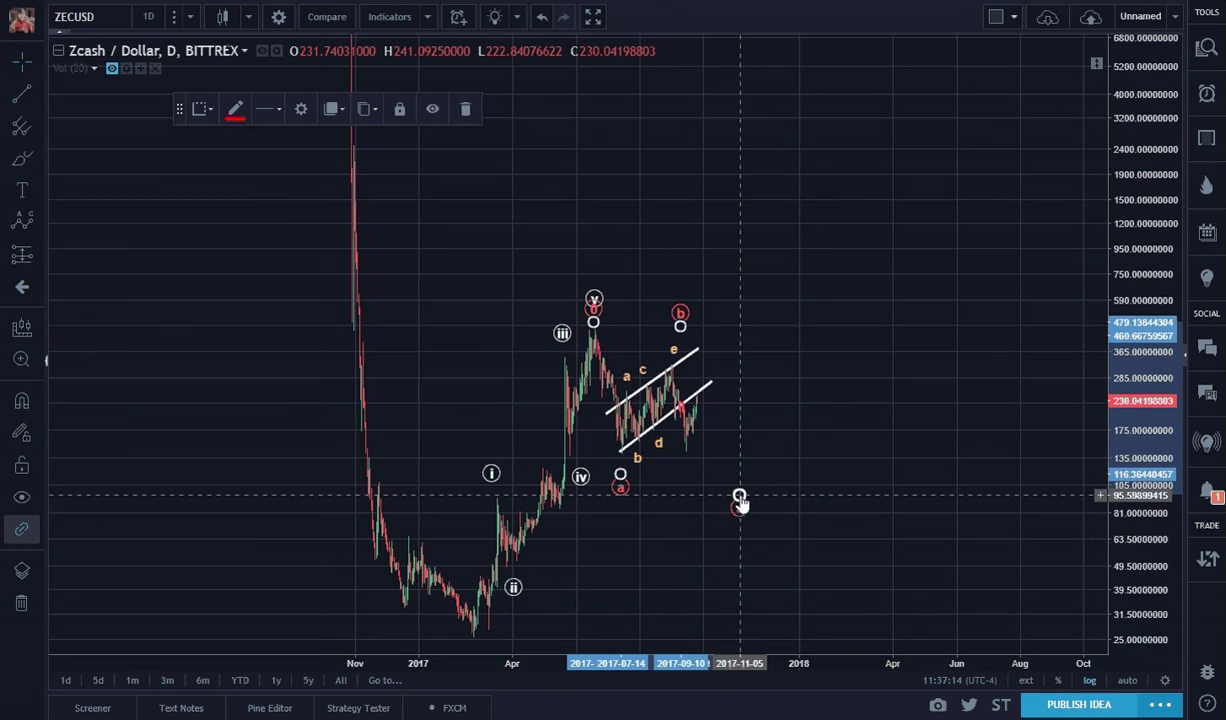
{"action": "key", "text": "Delete"}
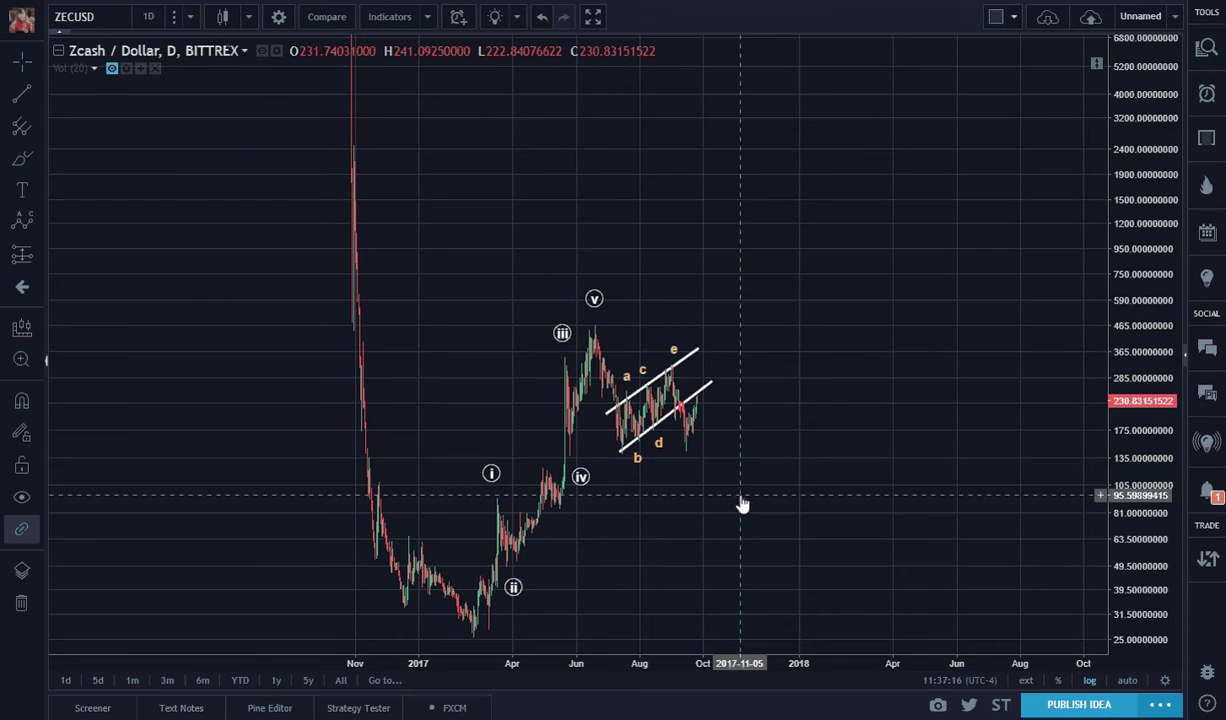
{"action": "left_click", "coordinate": [675, 352]}
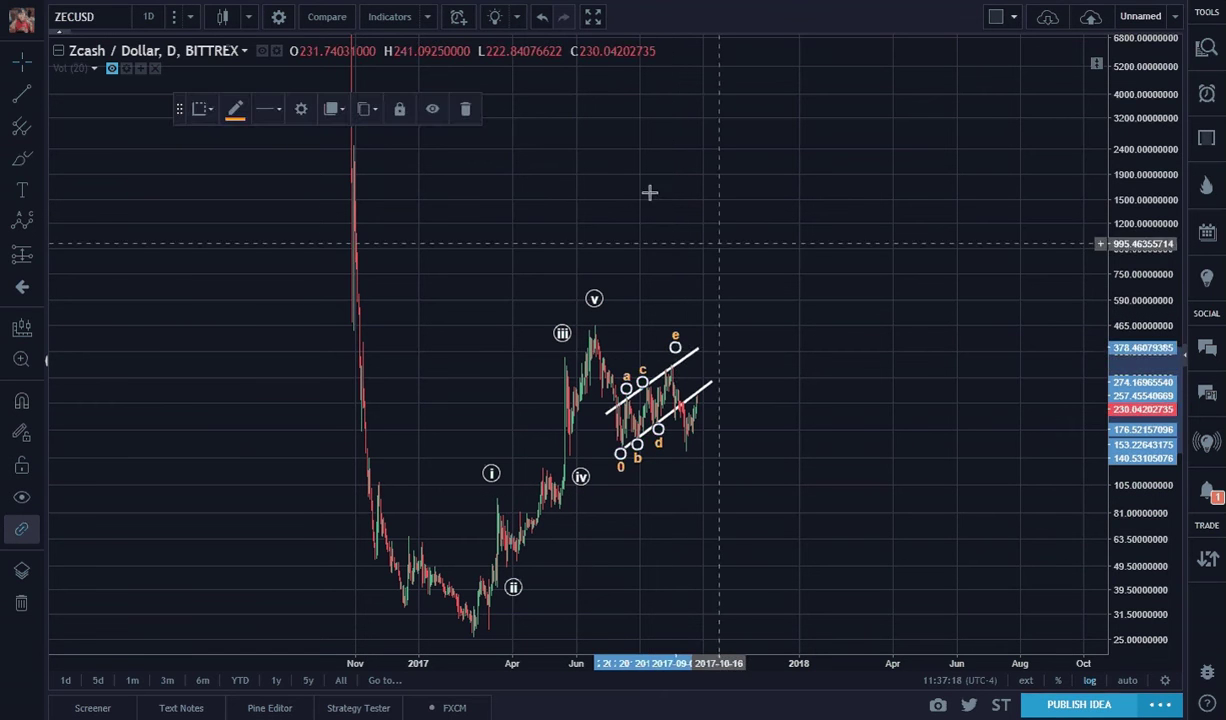
{"action": "left_click", "coordinate": [466, 112]}
Step: Delete the two rising white channel lines around the July to September price action
{"action": "left_click", "coordinate": [680, 360]}
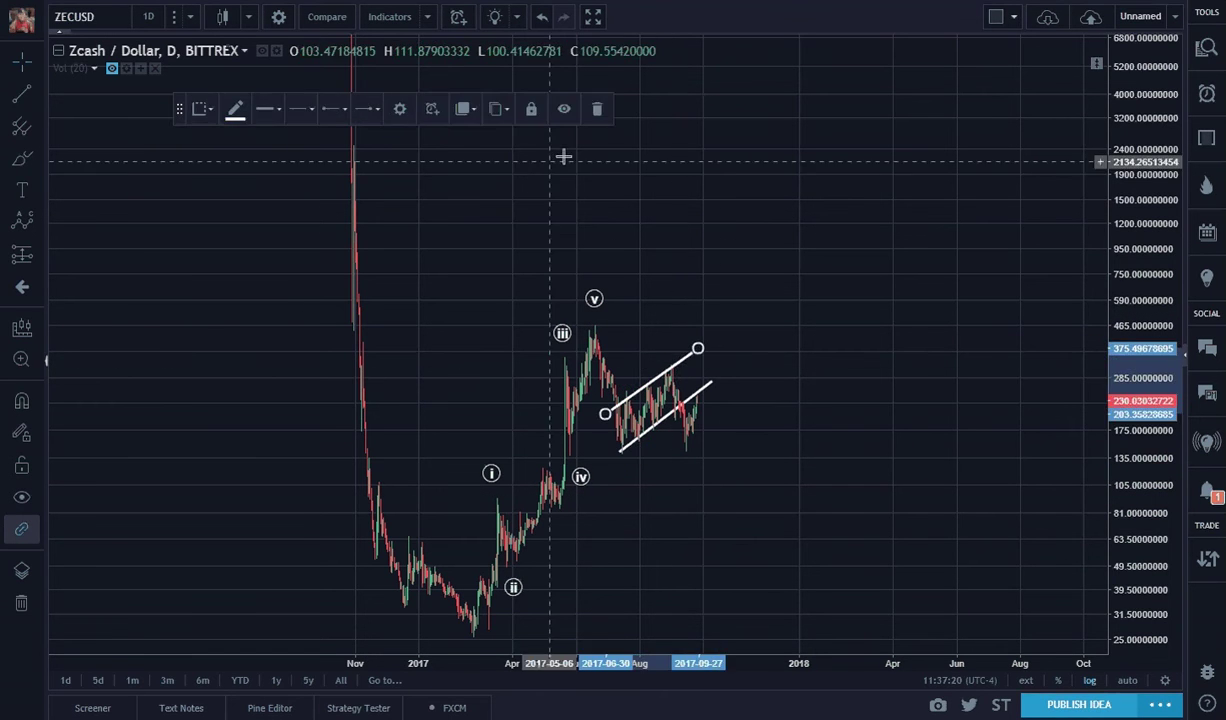
{"action": "left_click", "coordinate": [596, 112]}
{"action": "left_click", "coordinate": [666, 417]}
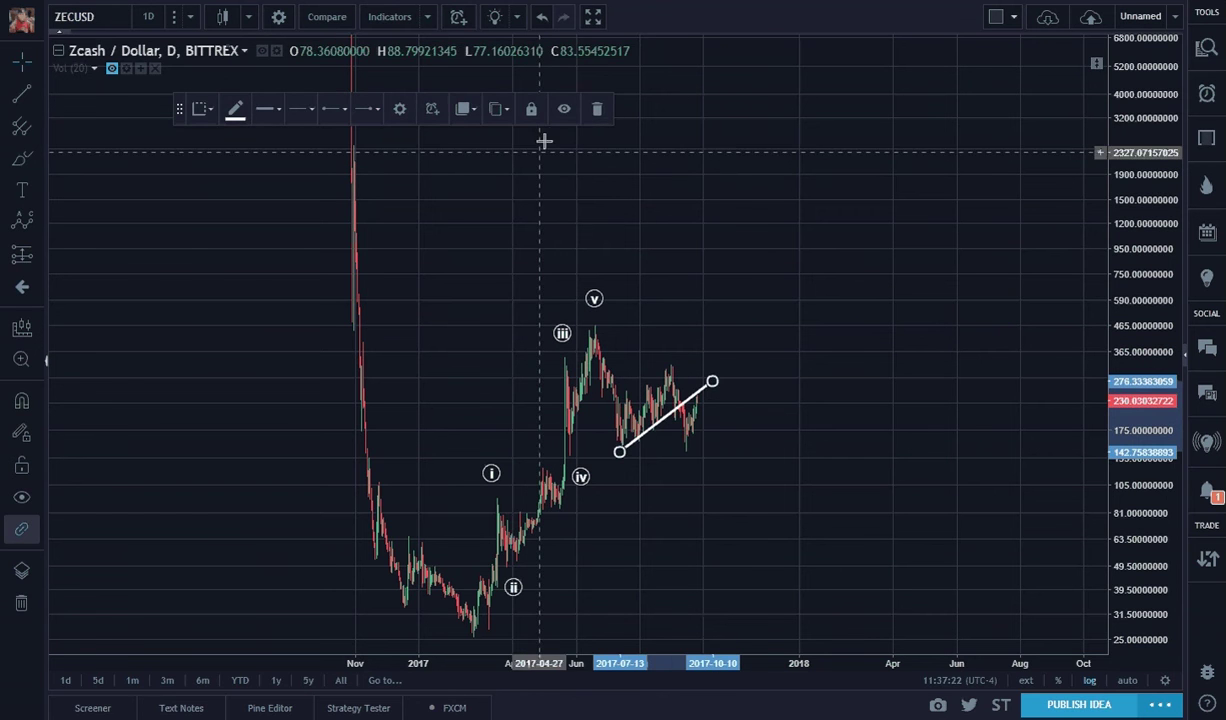
{"action": "left_click", "coordinate": [599, 114]}
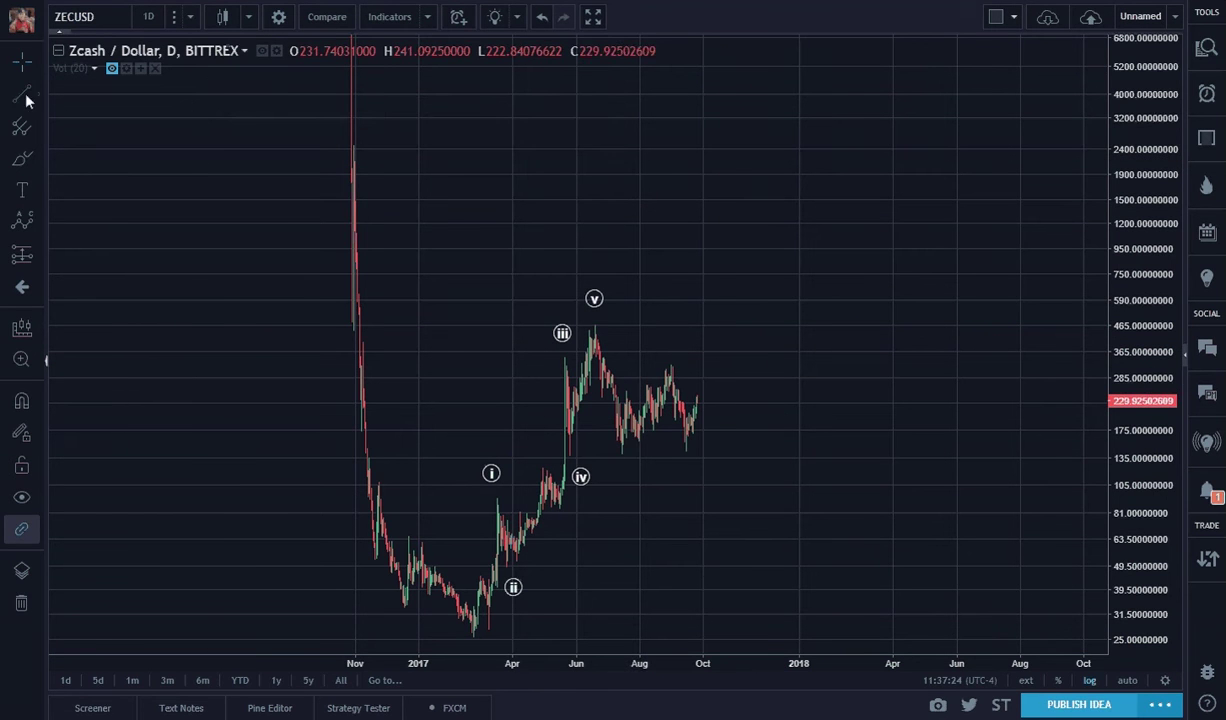
Step: Draw converging white trend lines from about 479 on 2017-06-21 to 159 on 2017-12-06, and from 136 on 2017-05-23 to 171 on 2018-01-28
{"action": "left_click", "coordinate": [596, 322]}
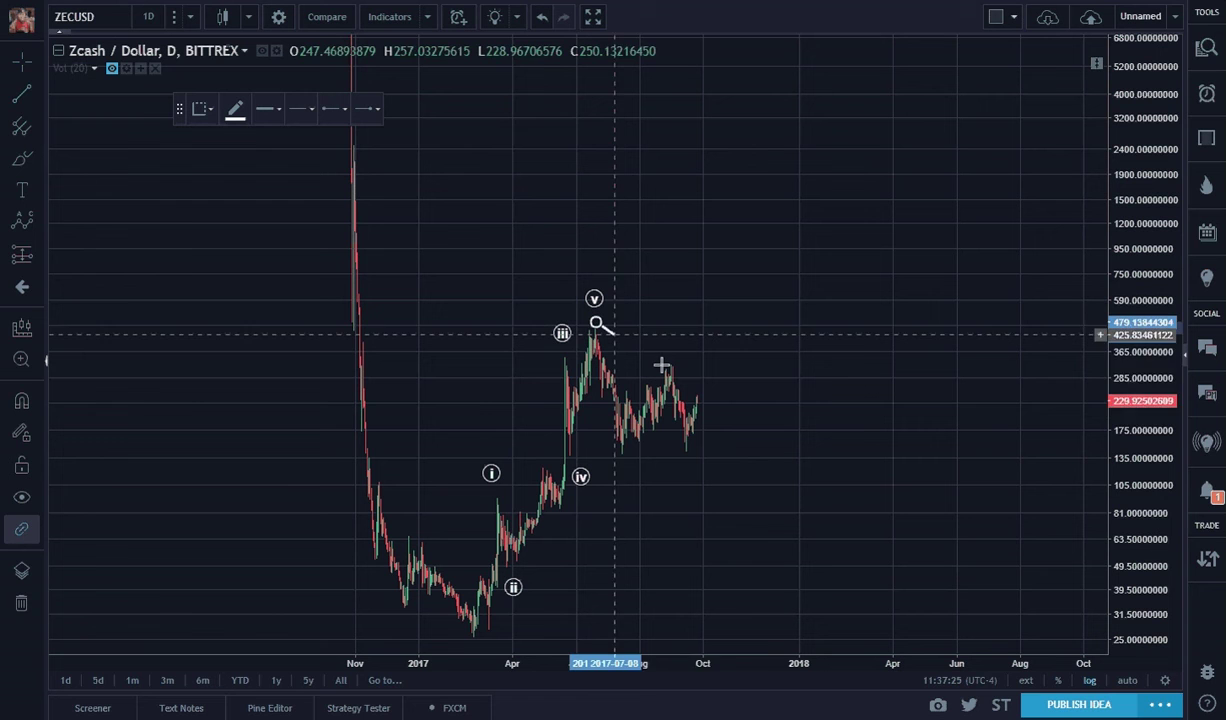
{"action": "left_click", "coordinate": [771, 440]}
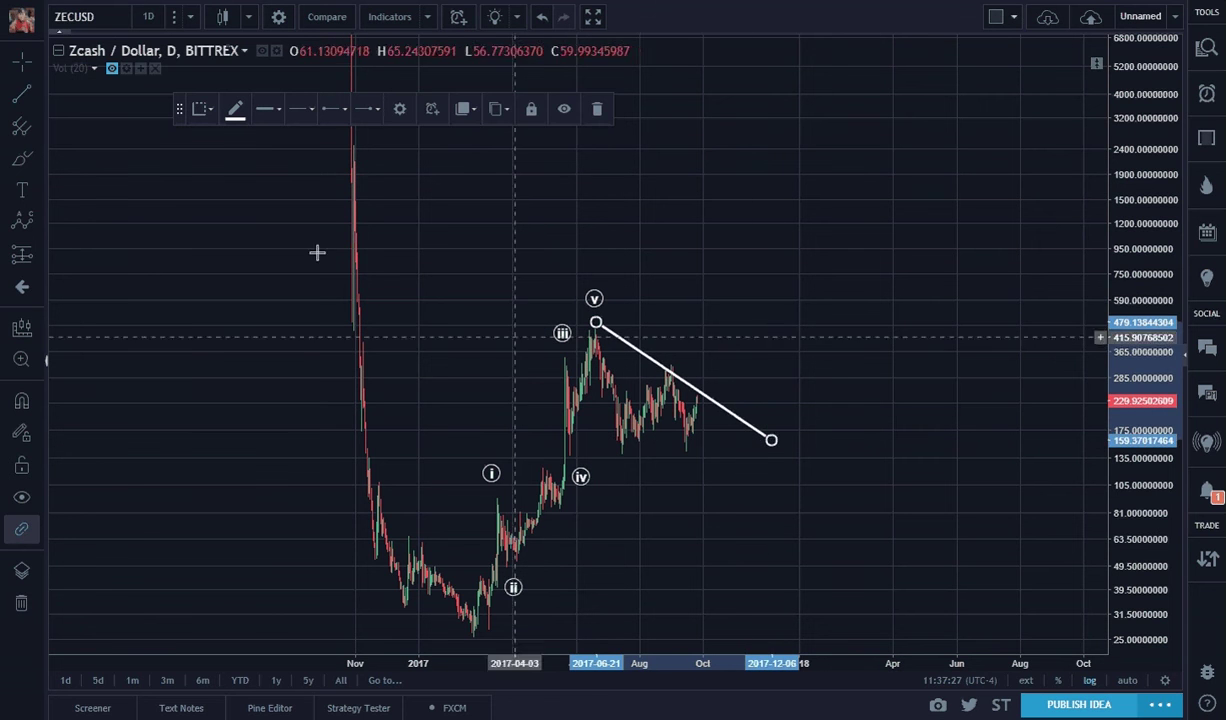
{"action": "left_click", "coordinate": [19, 96]}
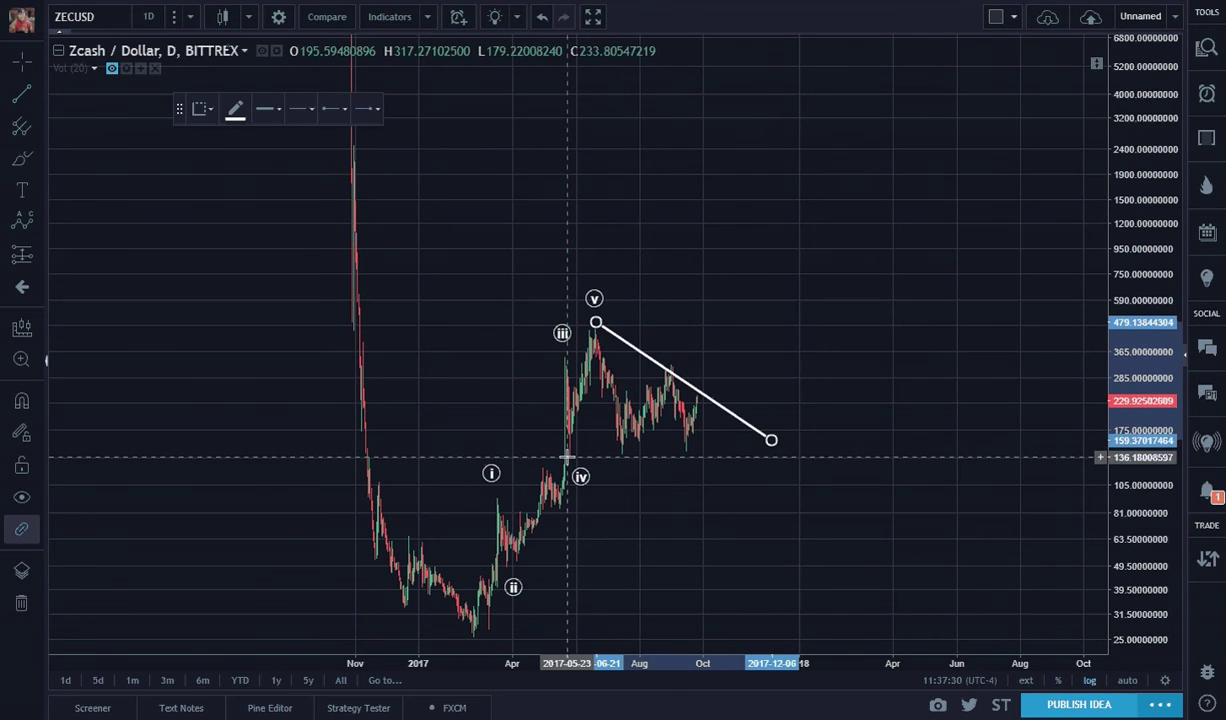
{"action": "left_click", "coordinate": [567, 457]}
{"action": "left_click", "coordinate": [826, 432]}
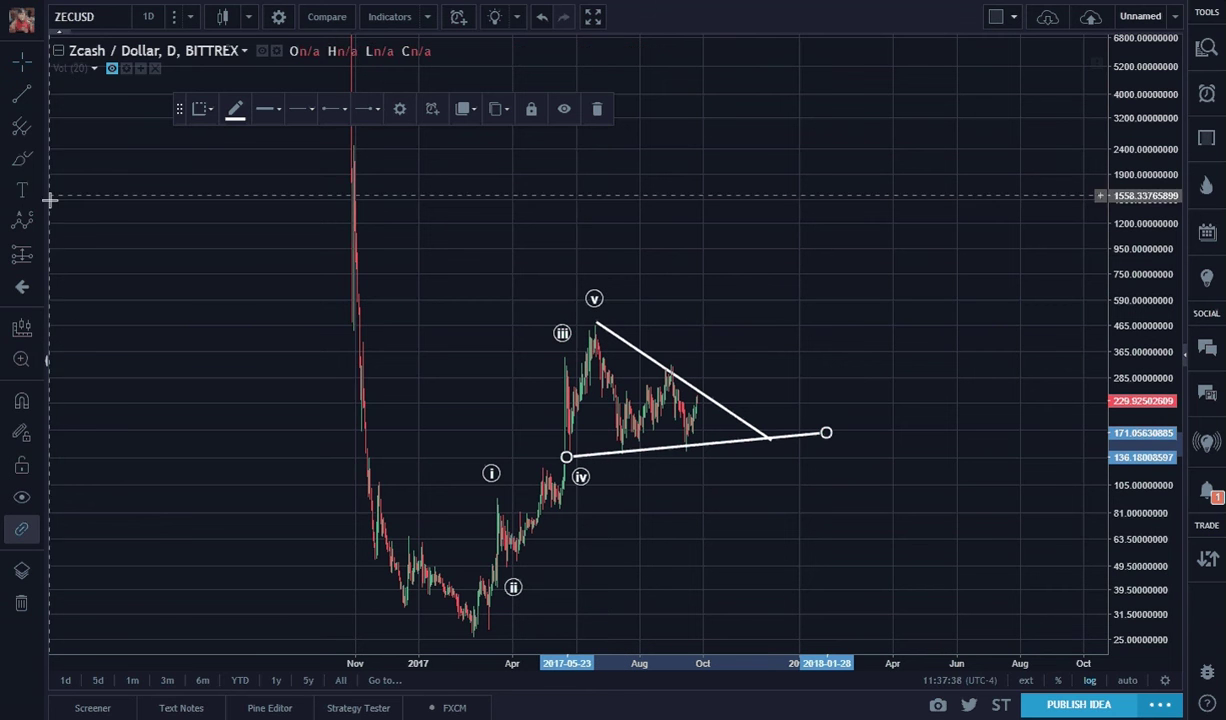
Step: Draw an Elliott Triangle Wave (ABCDE) from about 413 through a at 124, b at 358, c at 127 and d at 272 to e at 139
{"action": "left_click", "coordinate": [28, 233]}
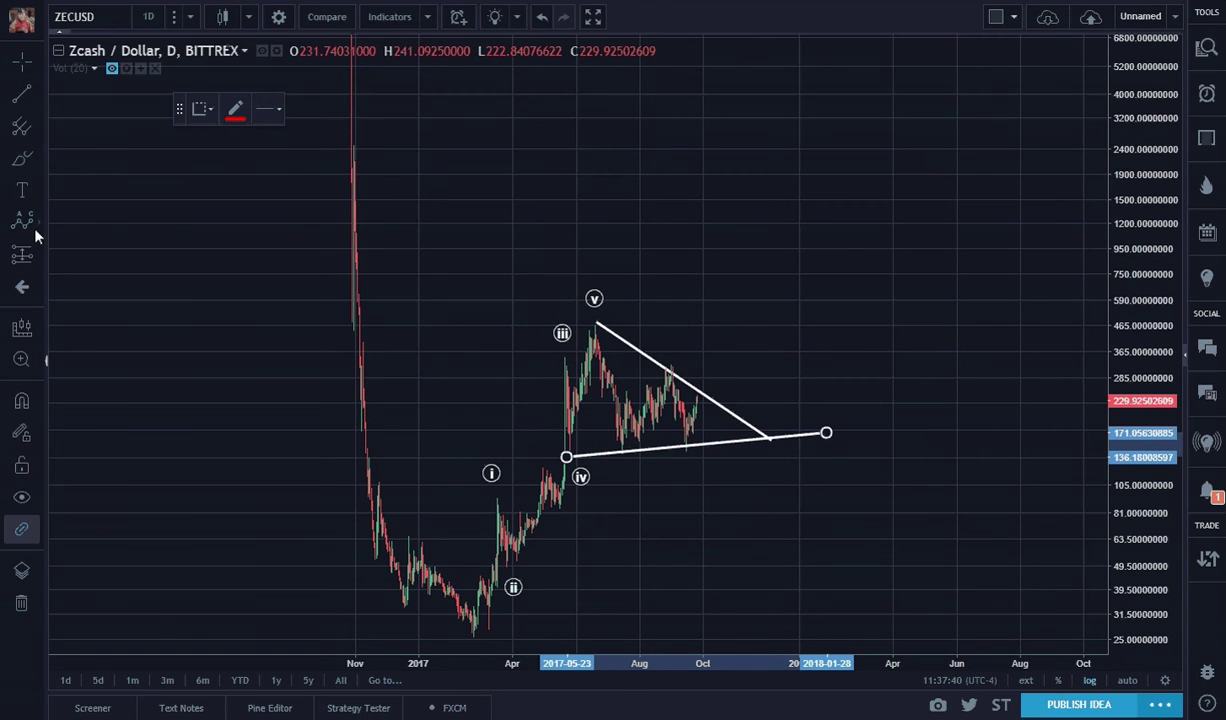
{"action": "left_click", "coordinate": [38, 230]}
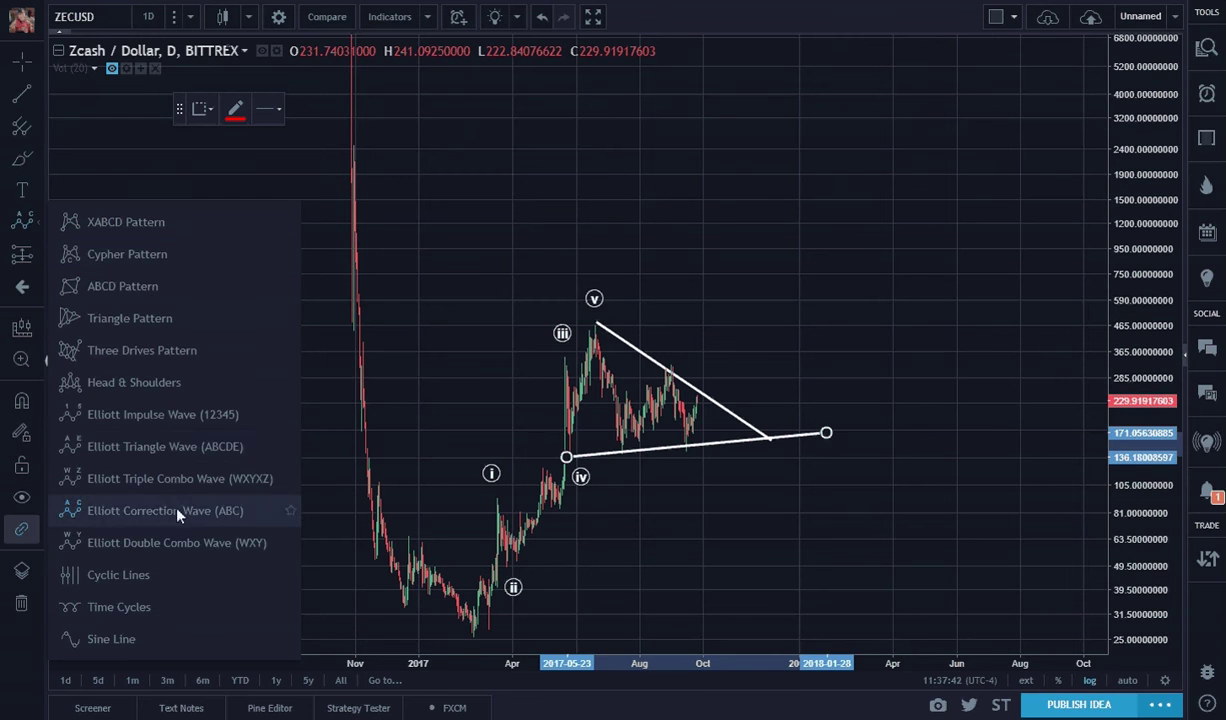
{"action": "left_click", "coordinate": [157, 452]}
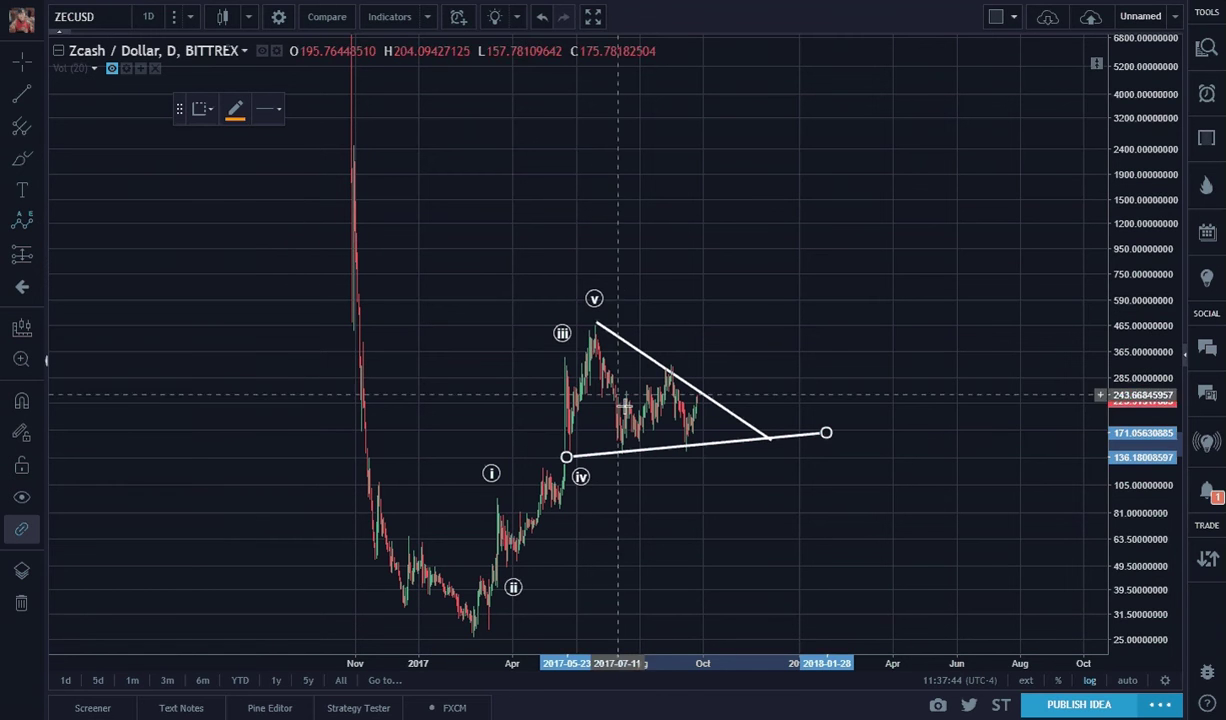
{"action": "left_click", "coordinate": [593, 339]}
{"action": "left_click", "coordinate": [620, 467]}
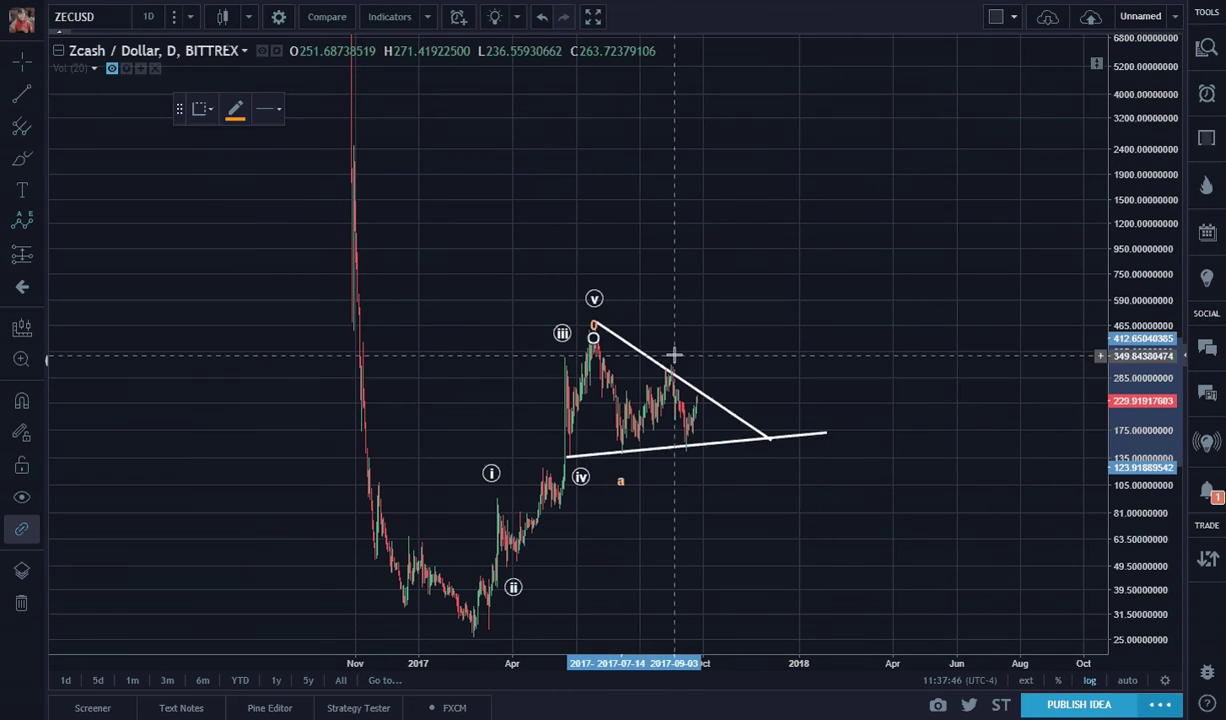
{"action": "left_click", "coordinate": [671, 355]}
{"action": "left_click", "coordinate": [674, 464]}
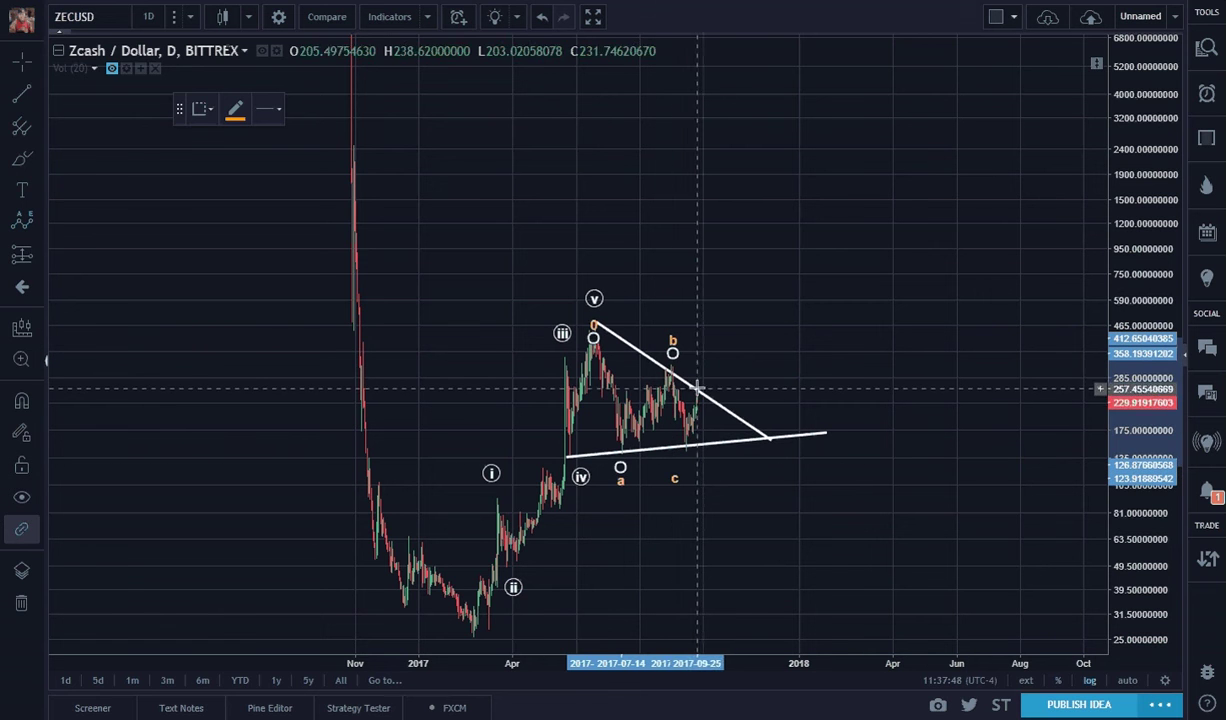
{"action": "left_click", "coordinate": [720, 452]}
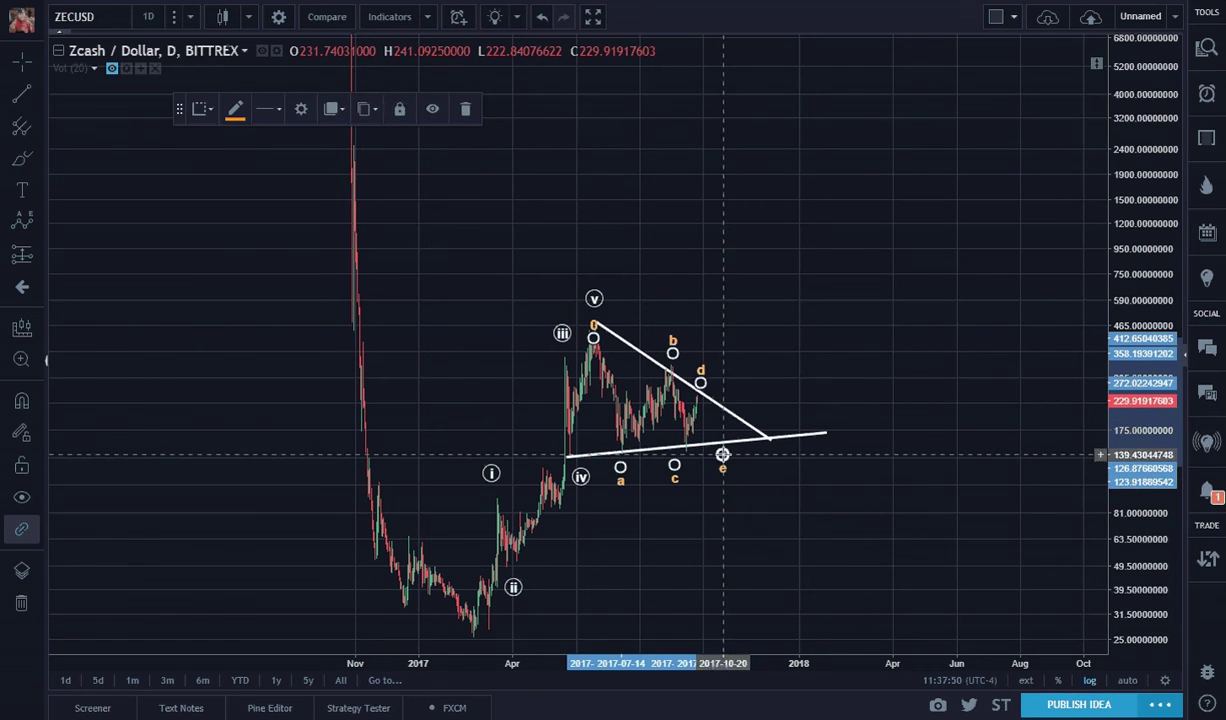
{"action": "left_click", "coordinate": [811, 472]}
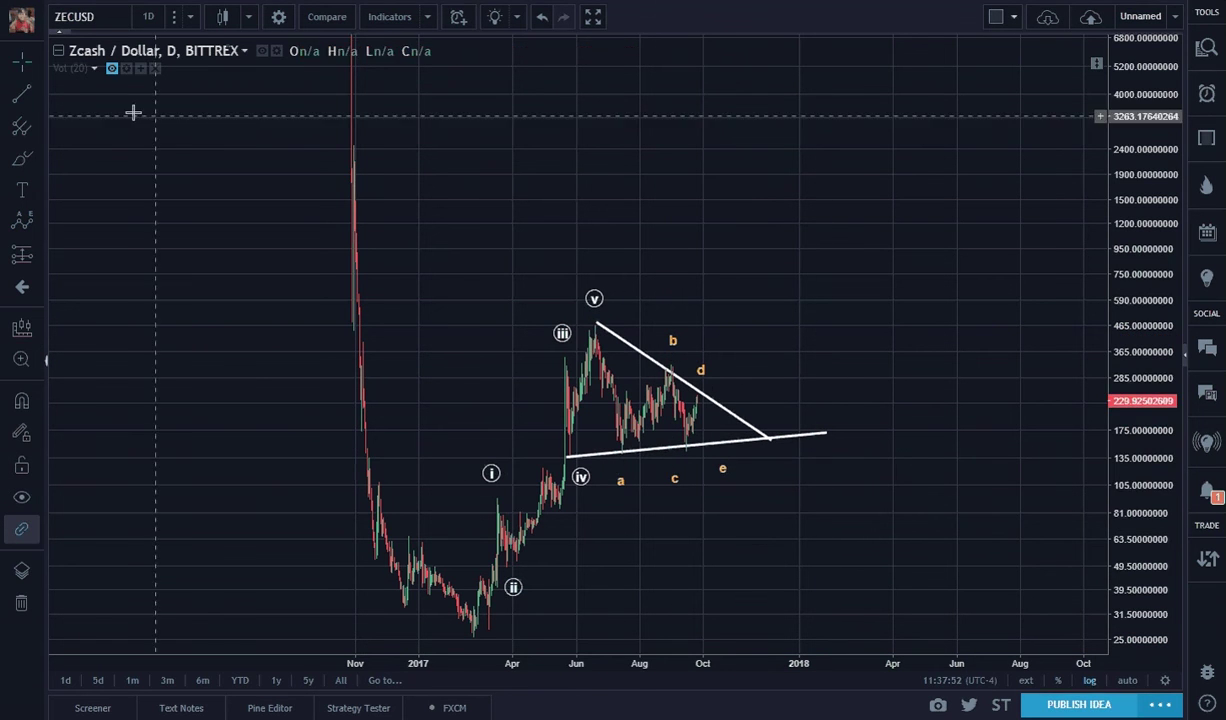
Step: Draw a short trend line from about 240 below d to about 157 on 2017-10-22 near e, and colour it red
{"action": "left_click", "coordinate": [697, 397]}
{"action": "left_click", "coordinate": [724, 441]}
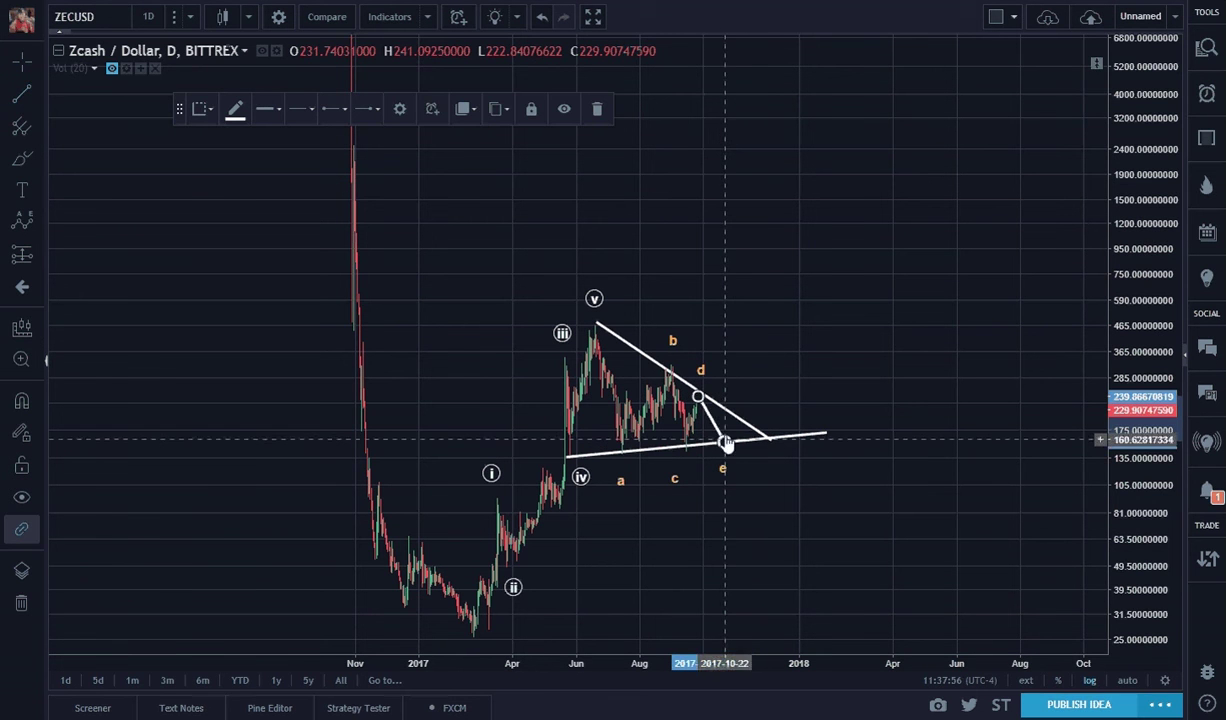
{"action": "left_click", "coordinate": [236, 110]}
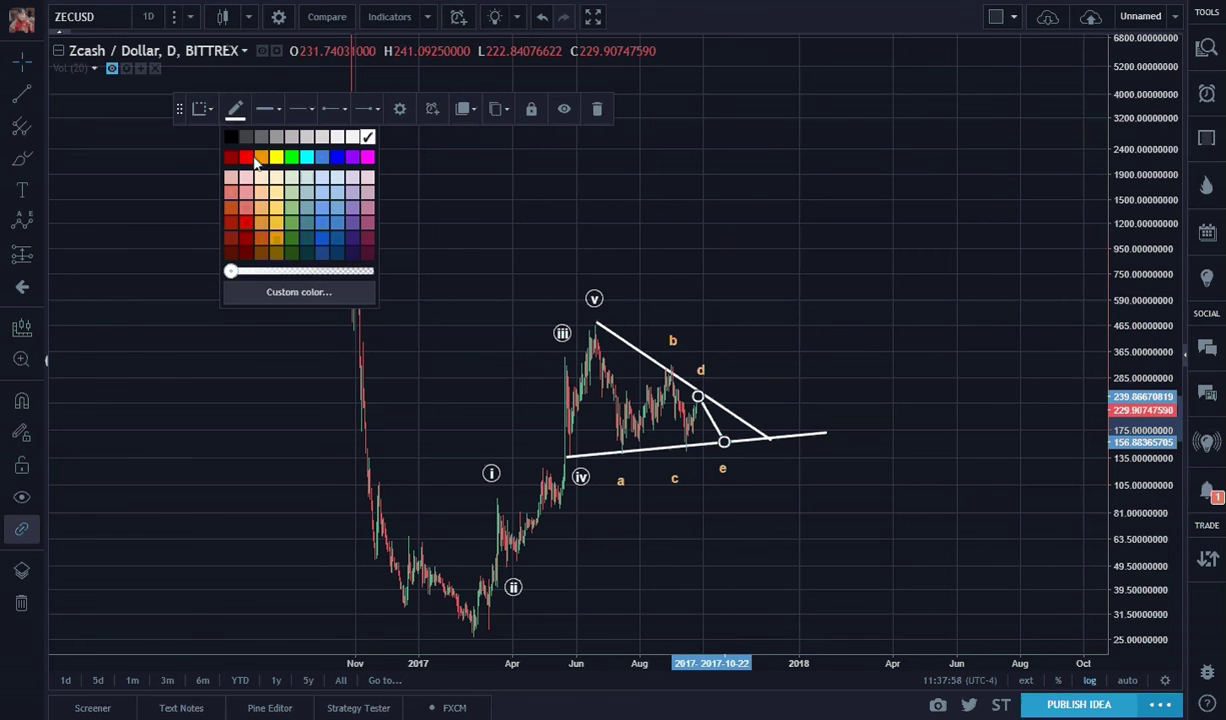
{"action": "left_click", "coordinate": [247, 157]}
{"action": "left_click", "coordinate": [928, 402]}
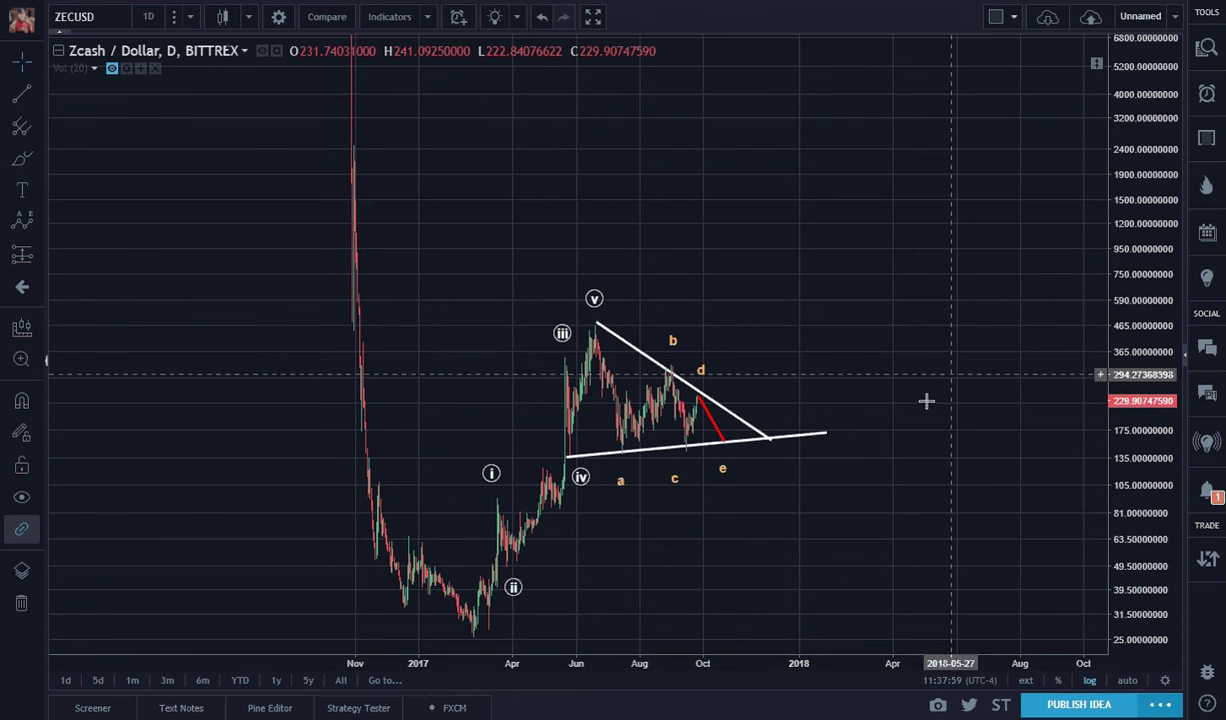
Step: Draw a red trend line from about 166 near e steeply up to just above 2400 in early 2018
{"action": "left_click", "coordinate": [23, 95]}
{"action": "left_click", "coordinate": [722, 436]}
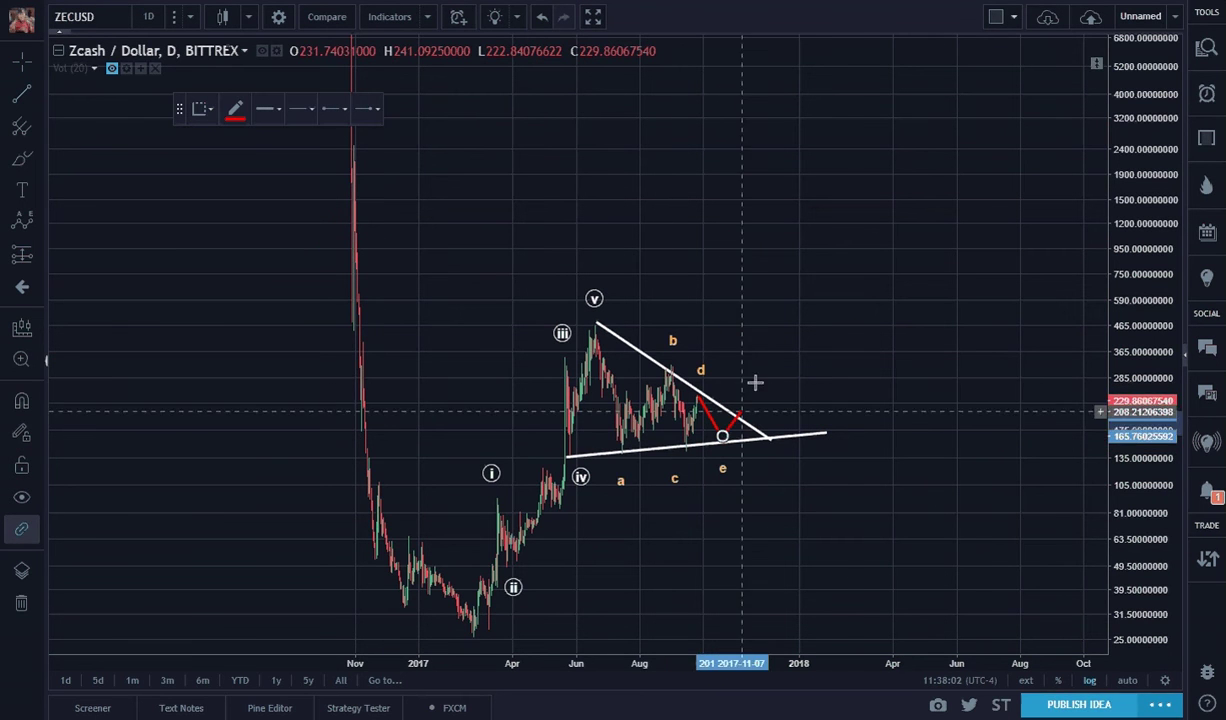
{"action": "left_click", "coordinate": [855, 145]}
{"action": "left_click", "coordinate": [917, 272]}
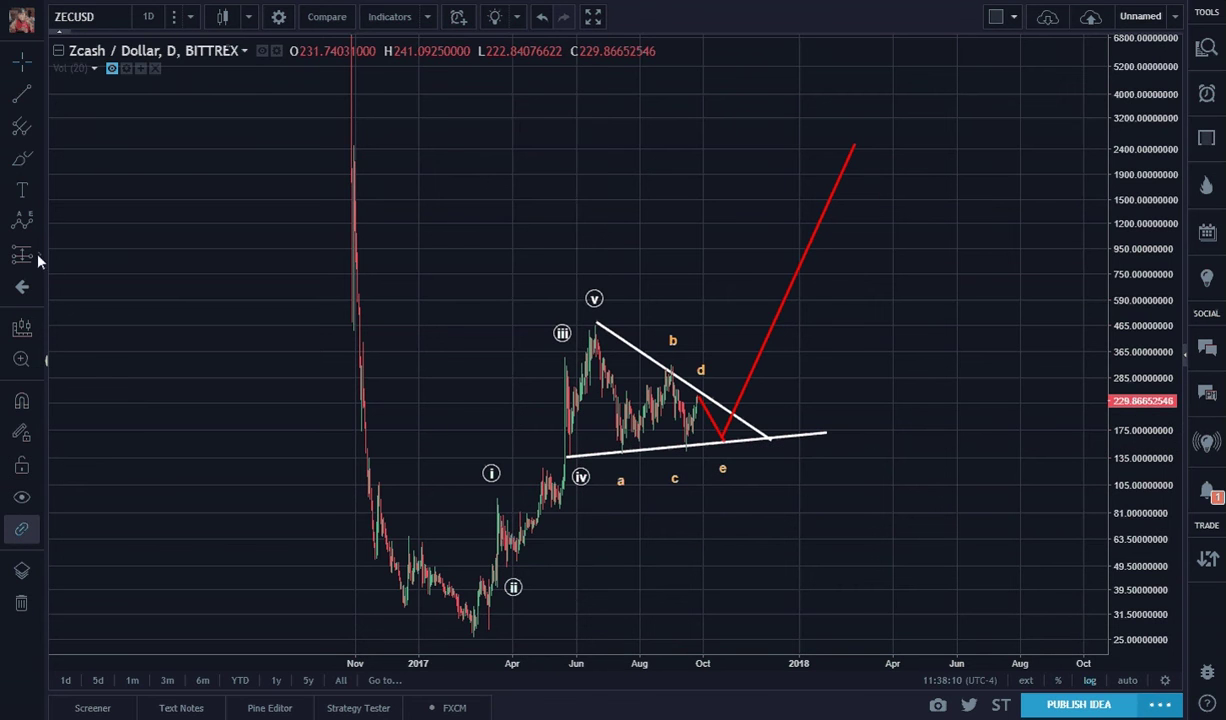
Step: Keep the white impulse wave's Minute degree and style settings, and shift its wave v label slightly down and to the left
{"action": "double_click", "coordinate": [594, 302]}
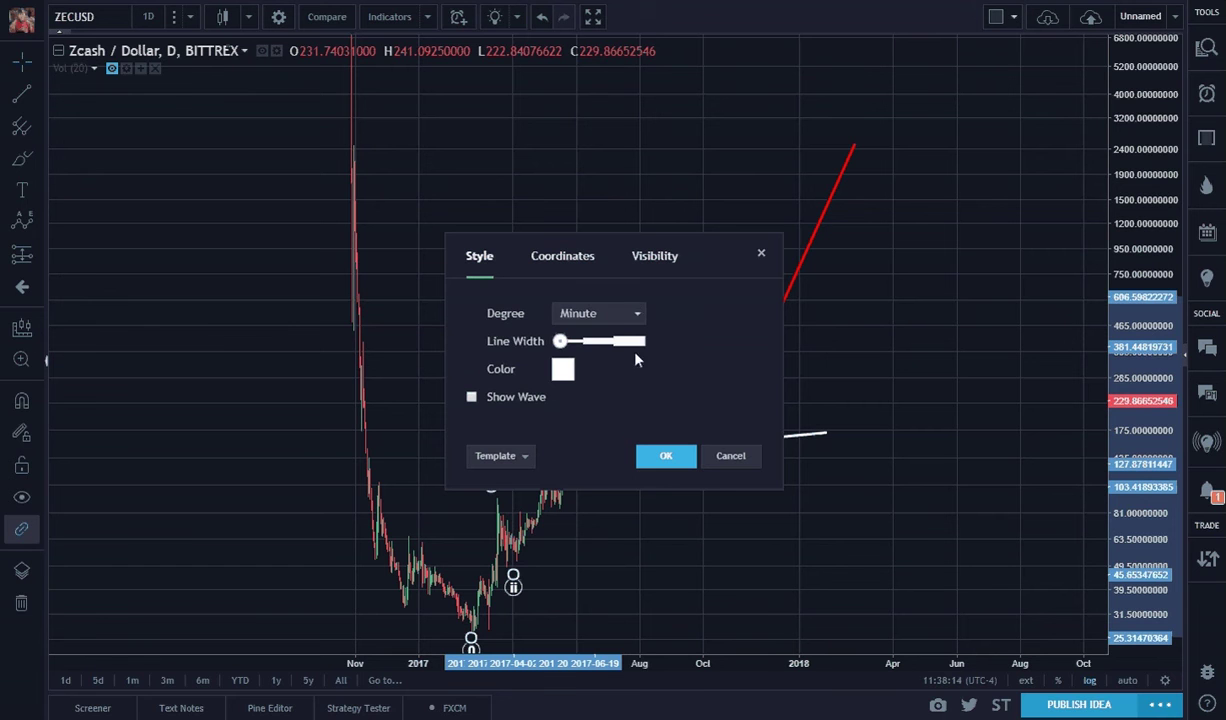
{"action": "left_click", "coordinate": [658, 457]}
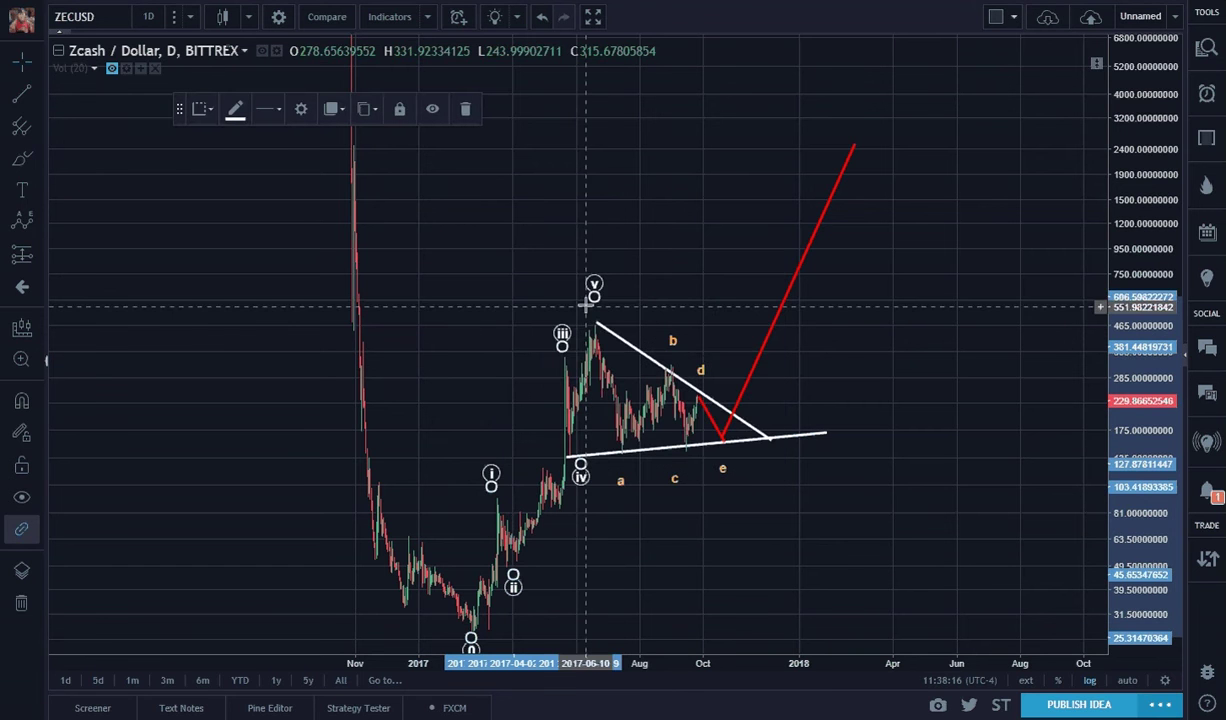
{"action": "left_click_drag", "start_coordinate": [587, 304], "coordinate": [588, 321]}
{"action": "left_click", "coordinate": [302, 338]}
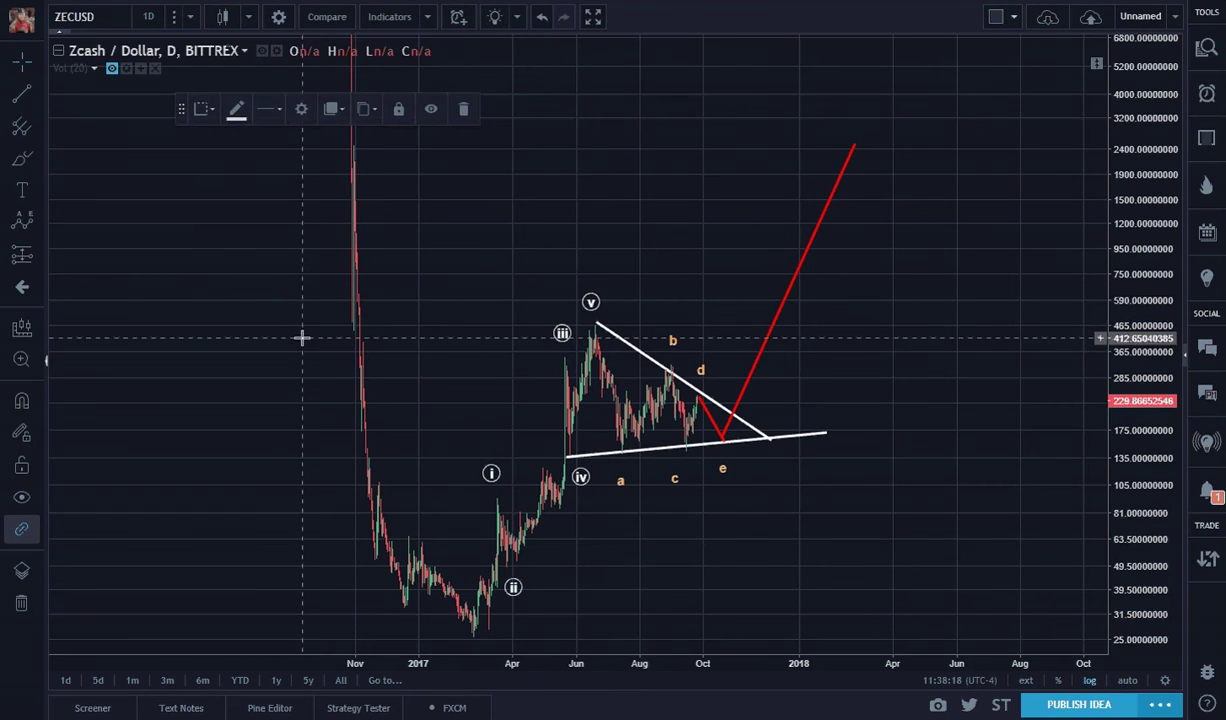
Step: Draw an Elliott Impulse Wave (12345) from about 24 on 2017-02-24 through i at 811, ii at 99, iii at 3448 and iv at 1809 to v above 9000
{"action": "left_click", "coordinate": [25, 226]}
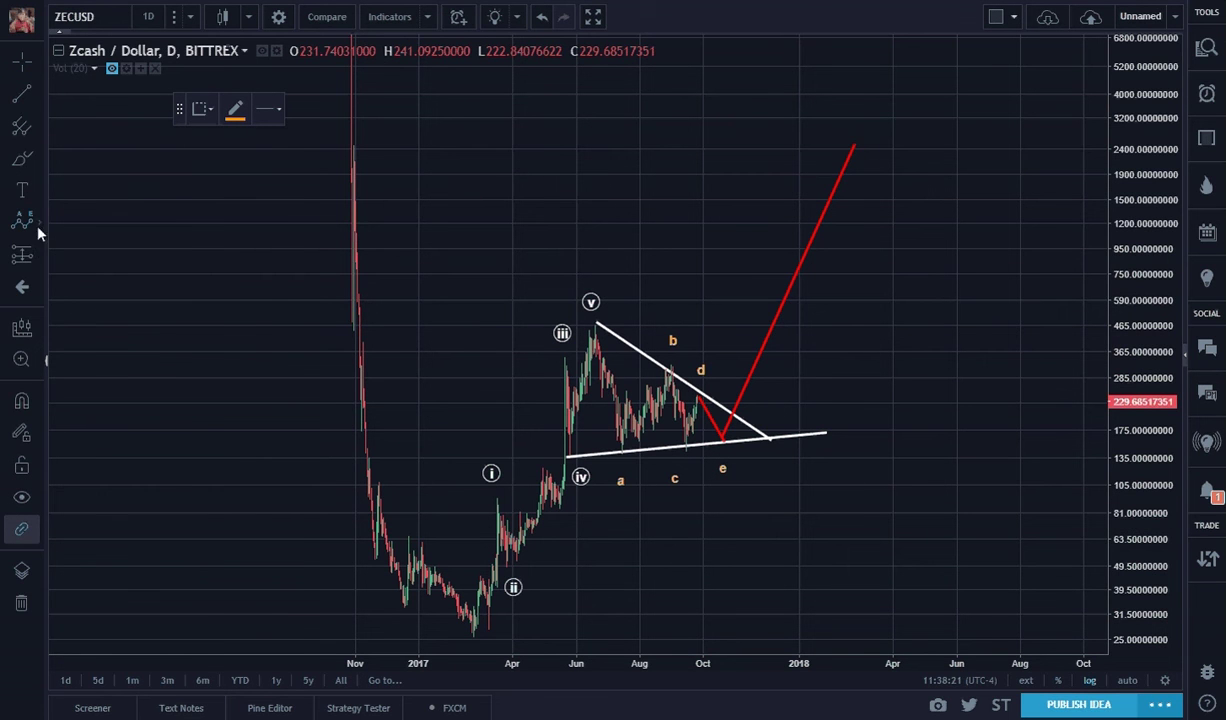
{"action": "left_click", "coordinate": [36, 222]}
{"action": "left_click", "coordinate": [118, 411]}
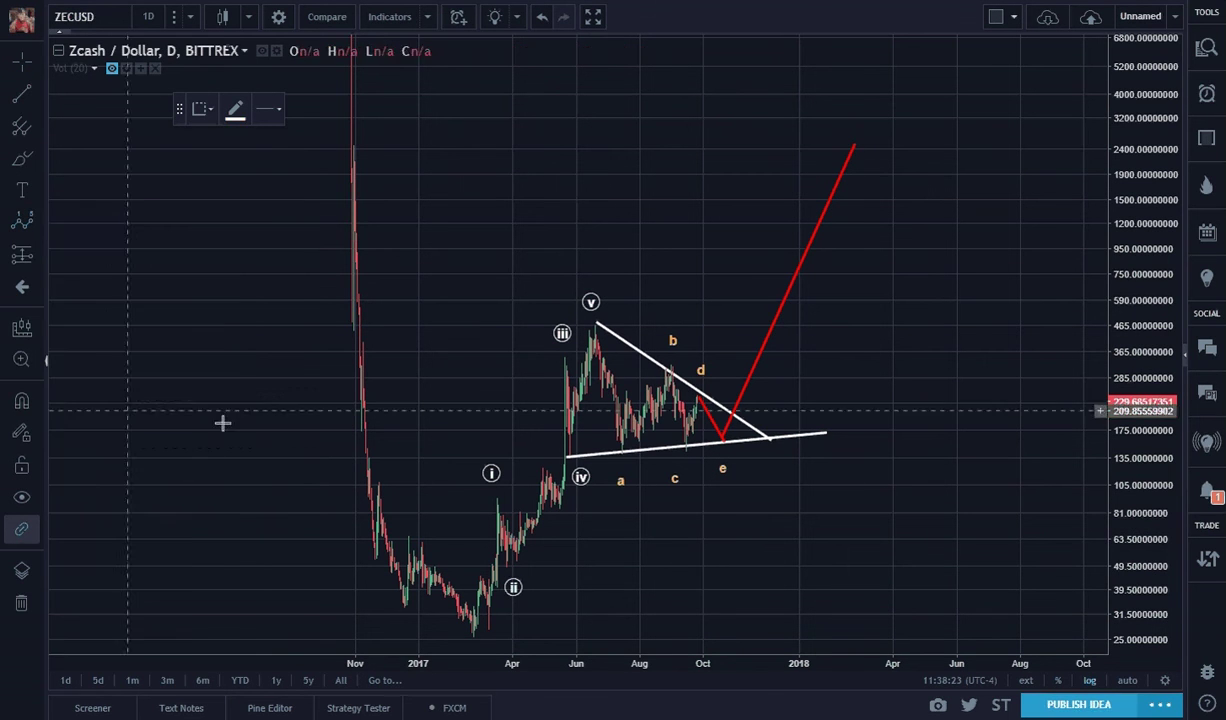
{"action": "left_click", "coordinate": [475, 642]}
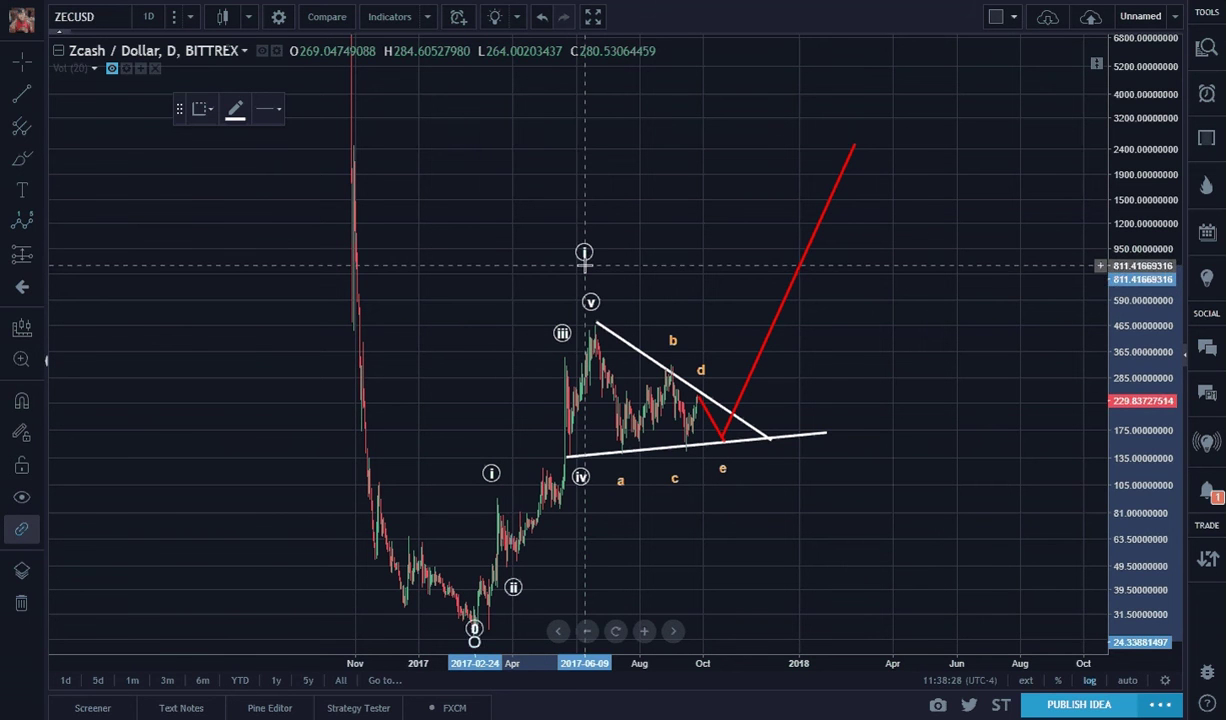
{"action": "left_click", "coordinate": [584, 253]}
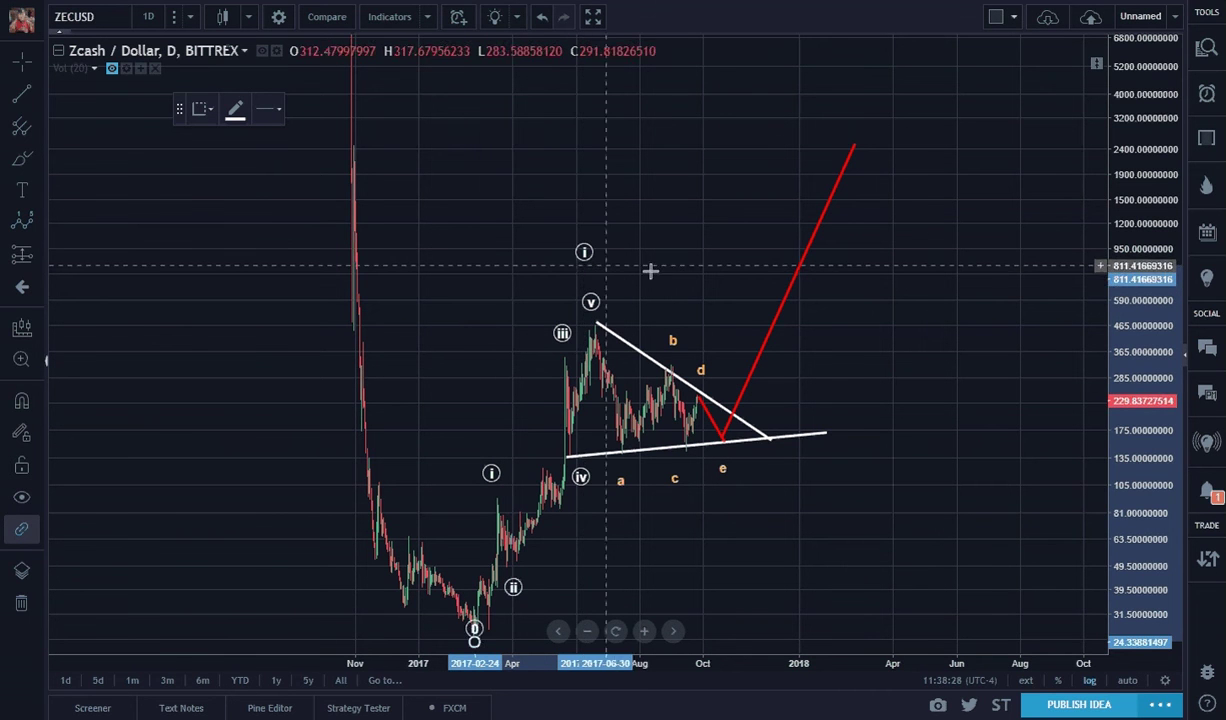
{"action": "left_click", "coordinate": [726, 490]}
{"action": "left_click", "coordinate": [850, 109]}
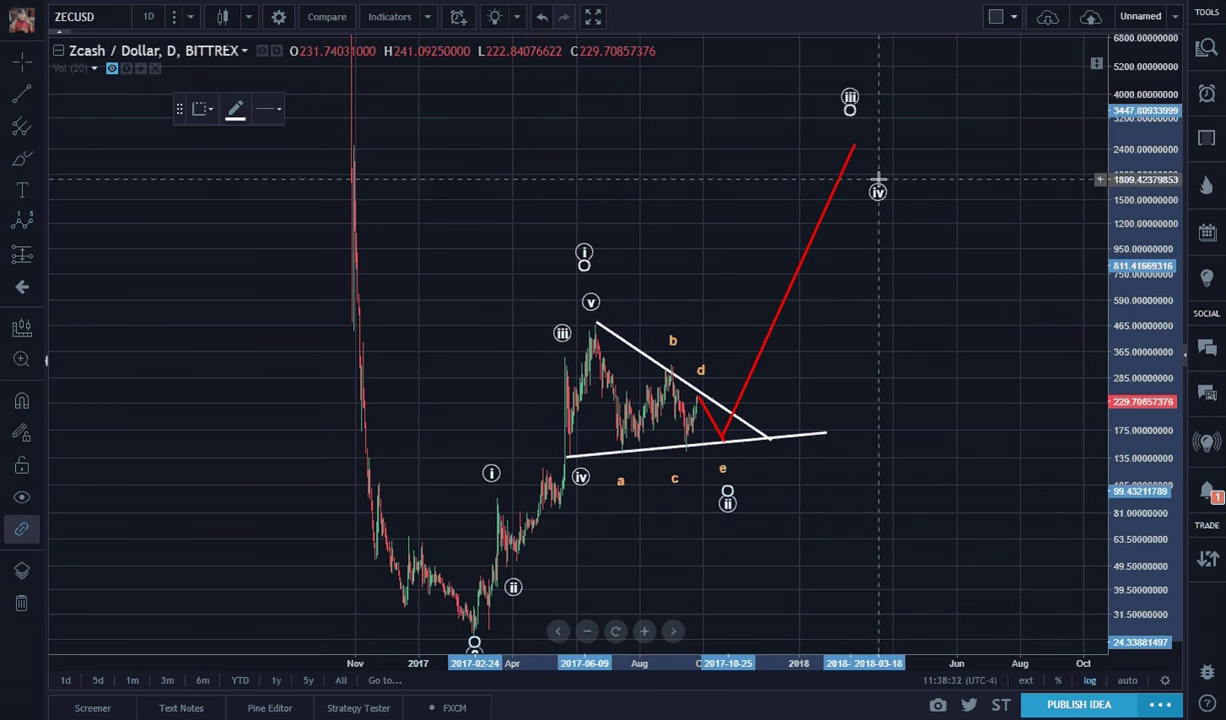
{"action": "left_click", "coordinate": [877, 181]}
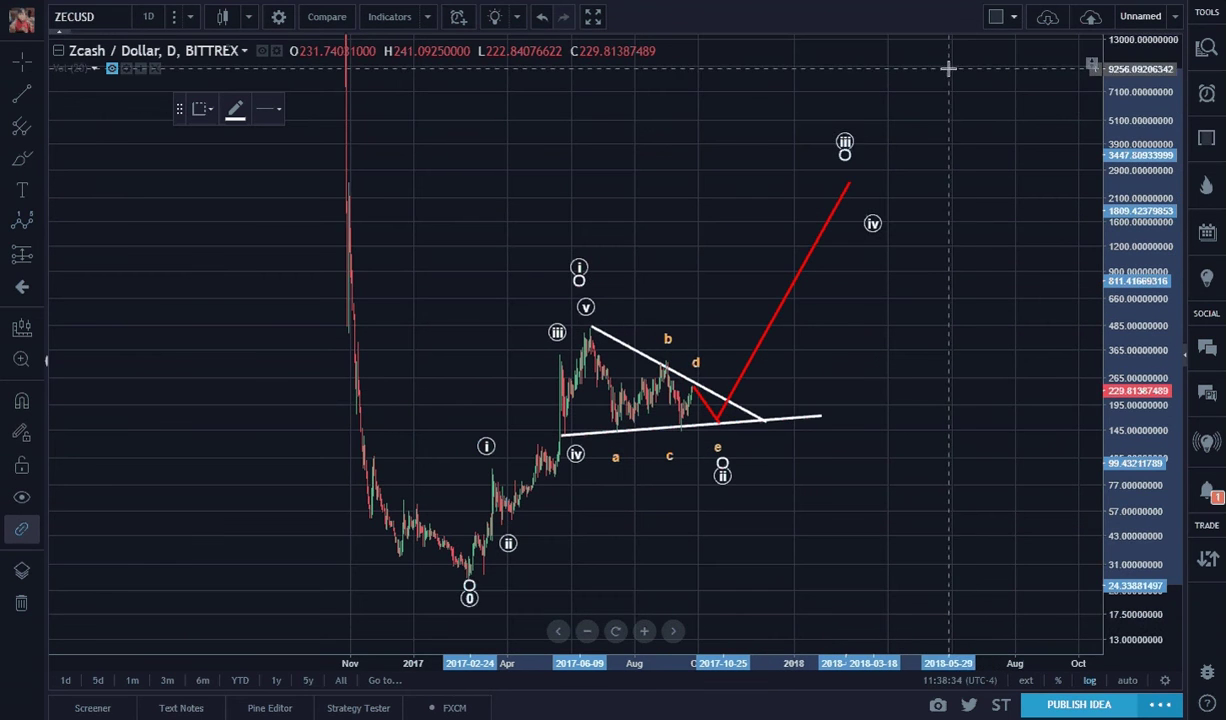
{"action": "left_click", "coordinate": [939, 70]}
{"action": "left_click", "coordinate": [950, 360]}
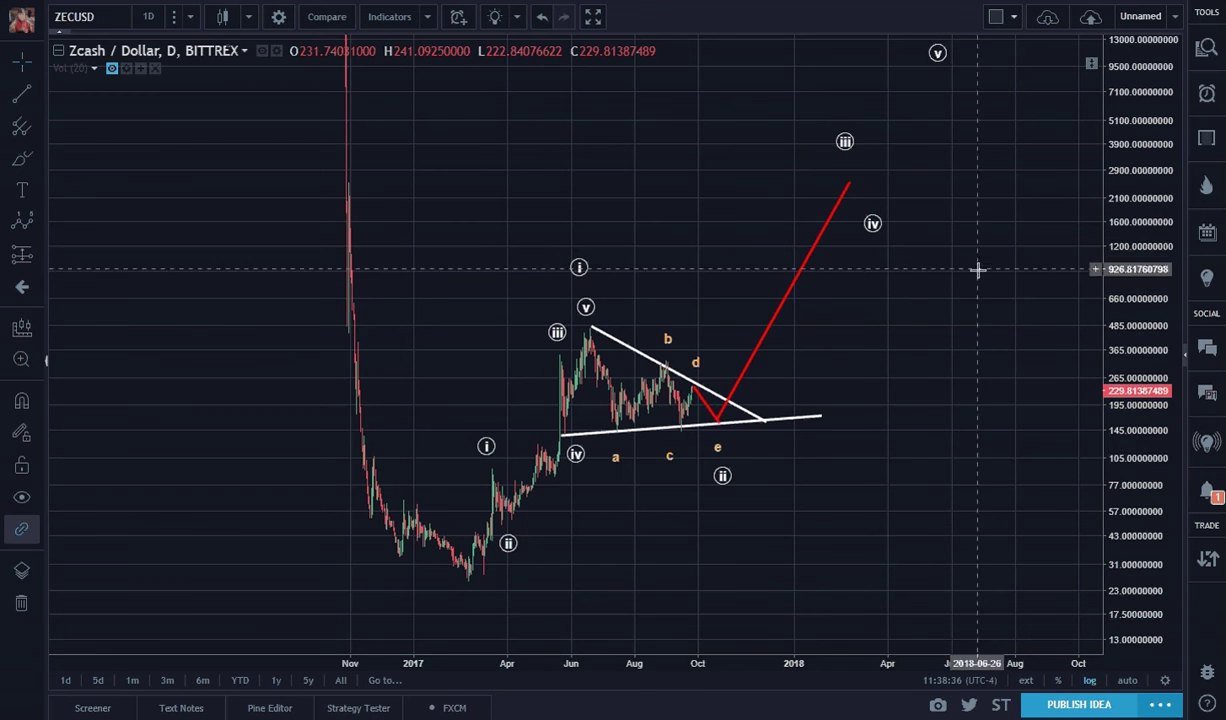
Step: Move the lower end of the short red d-to-e line to 2017-10-18 on the lower triangle line
{"action": "left_click", "coordinate": [717, 425]}
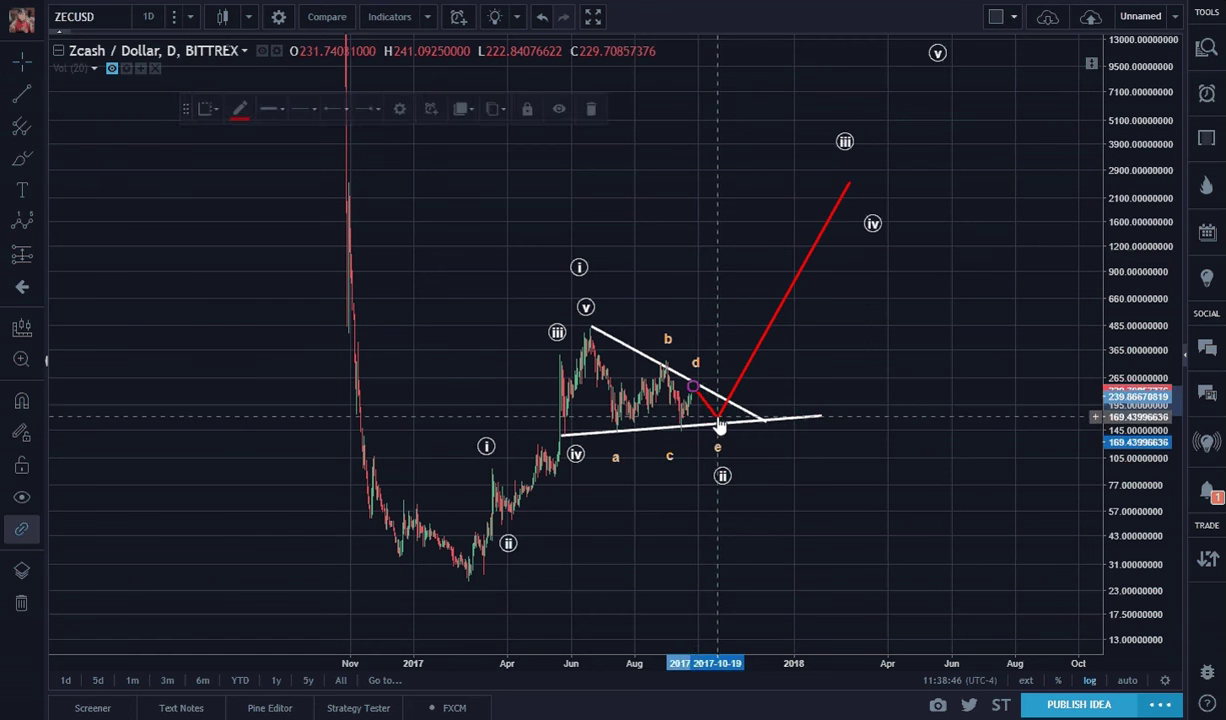
{"action": "mouse_move", "coordinate": [717, 425]}
{"action": "left_mouse_down"}
{"action": "mouse_move", "coordinate": [731, 440]}
{"action": "mouse_move", "coordinate": [715, 412]}
{"action": "left_mouse_up"}
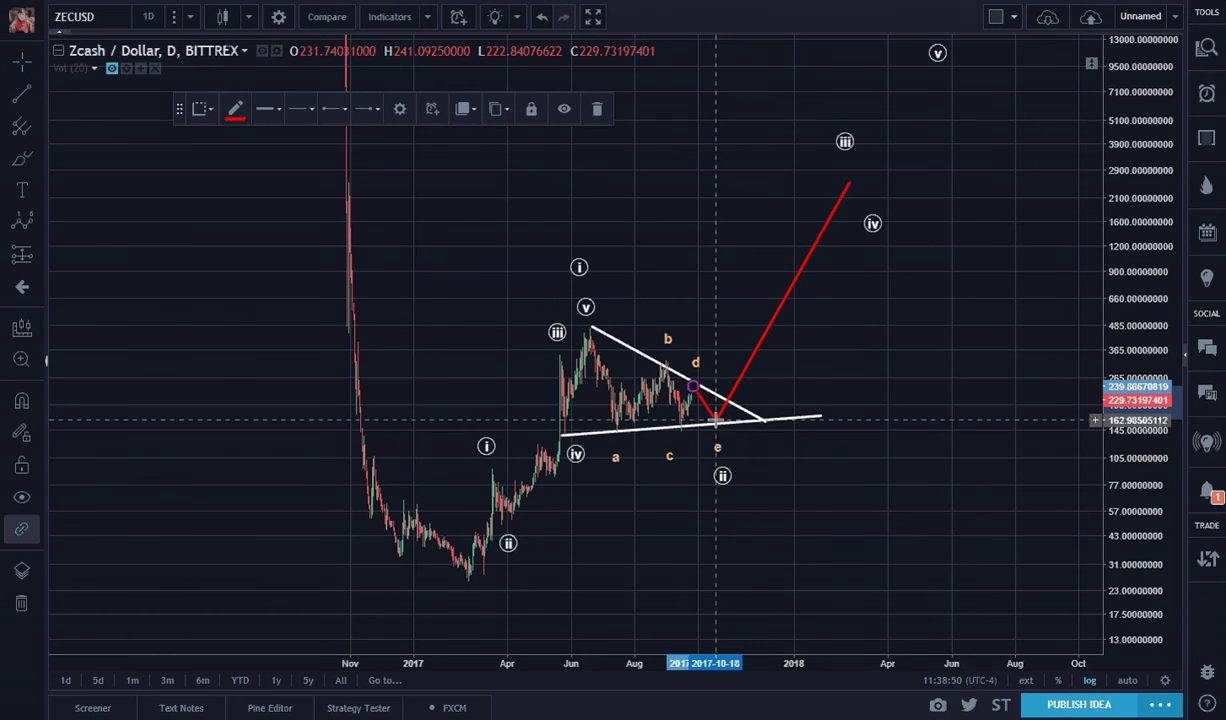
{"action": "left_click", "coordinate": [887, 449]}
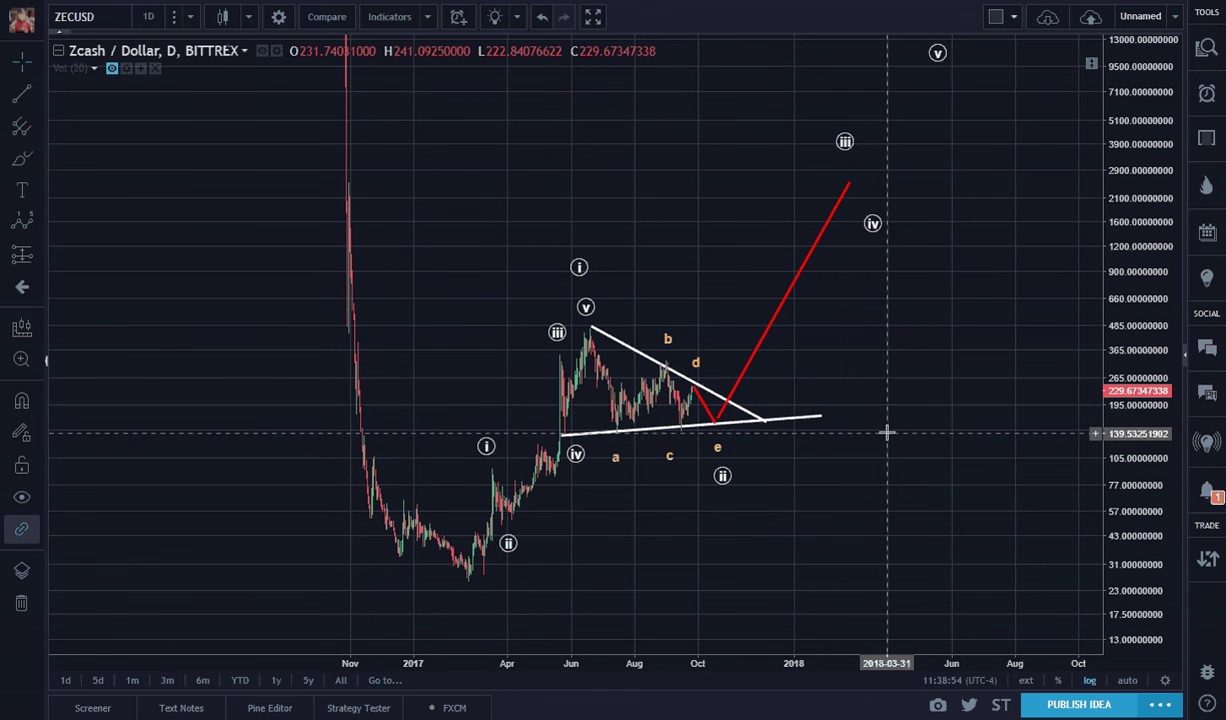
Step: Draw a red trend line from about 26.5 on 2017-02-26 through the triangle to about 3438 on 2018-08-11
{"action": "left_click", "coordinate": [22, 93]}
{"action": "left_click", "coordinate": [471, 577]}
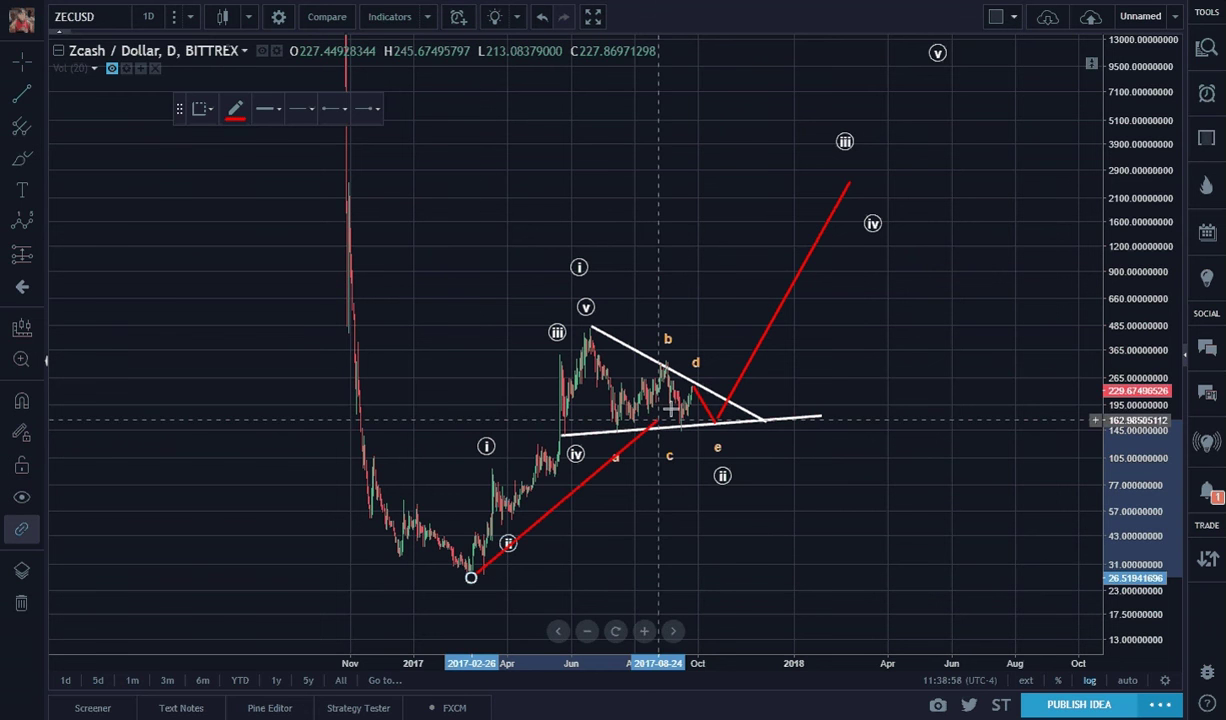
{"action": "left_click", "coordinate": [1025, 155]}
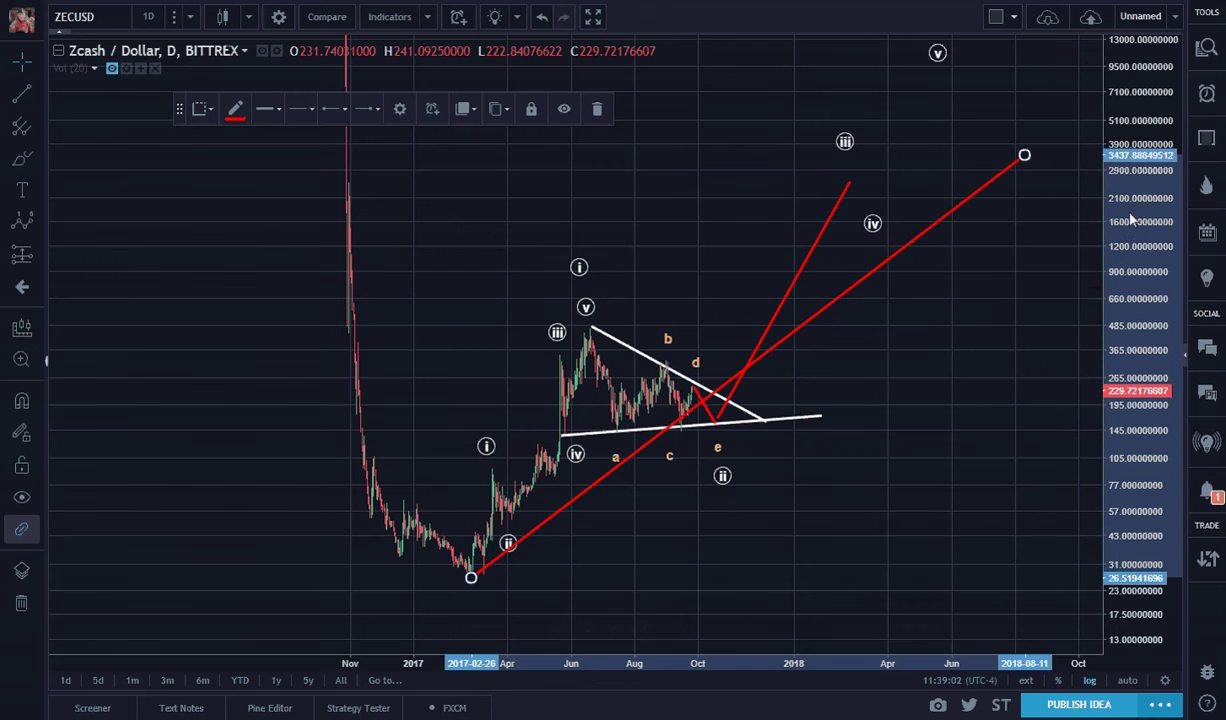
{"action": "left_click_drag", "start_coordinate": [1138, 240], "coordinate": [1138, 257]}
{"action": "left_click_drag", "start_coordinate": [950, 390], "coordinate": [668, 377]}
{"action": "left_click", "coordinate": [632, 320]}
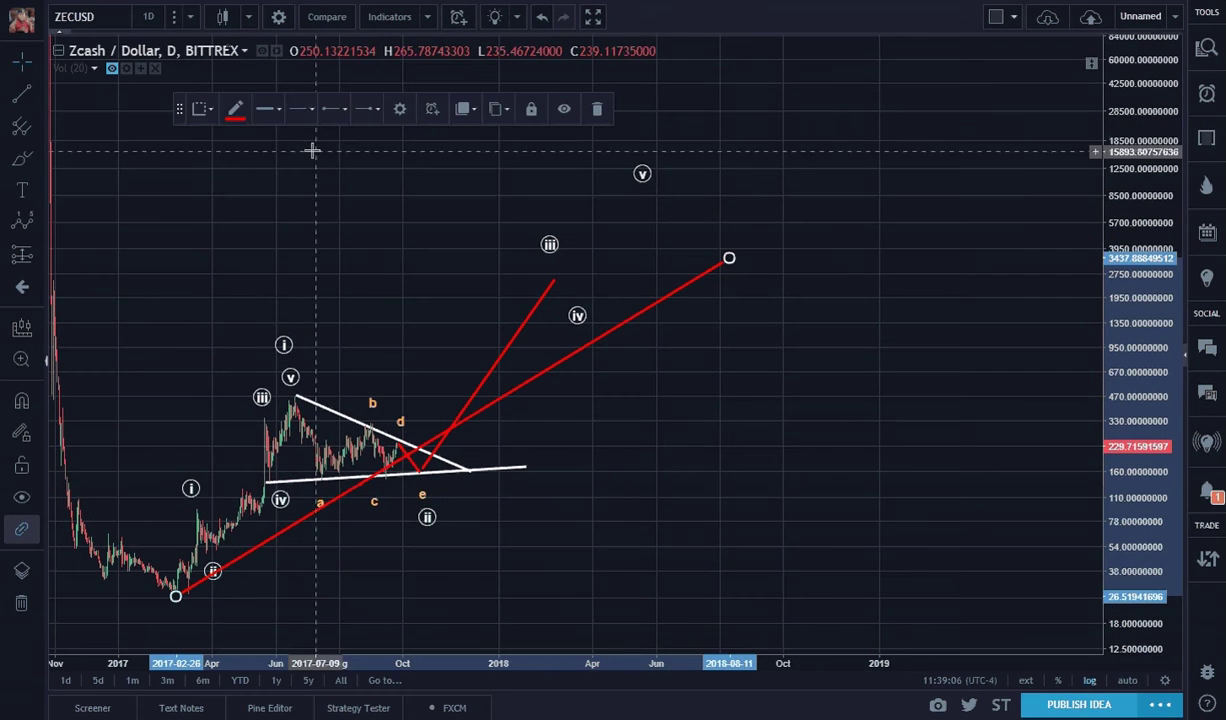
Step: Recolour the long rising trend line from the February 2017 low to cyan
{"action": "left_click", "coordinate": [236, 112]}
{"action": "left_click", "coordinate": [368, 137]}
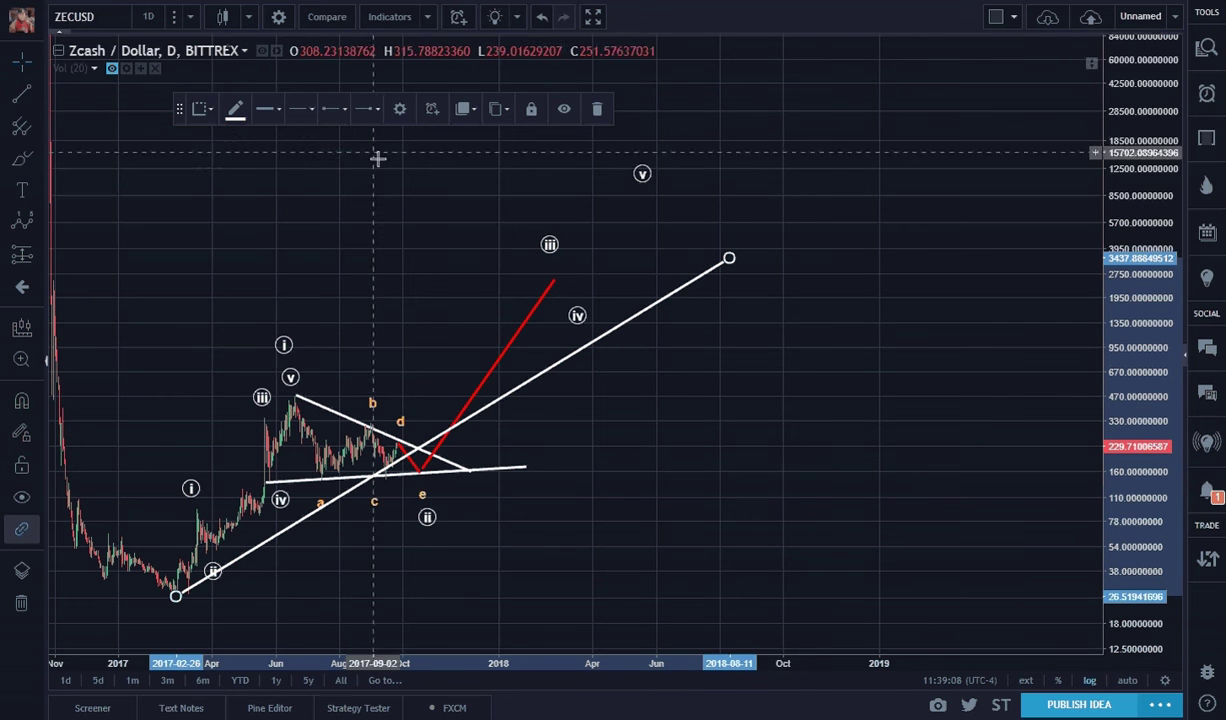
{"action": "left_click", "coordinate": [236, 112]}
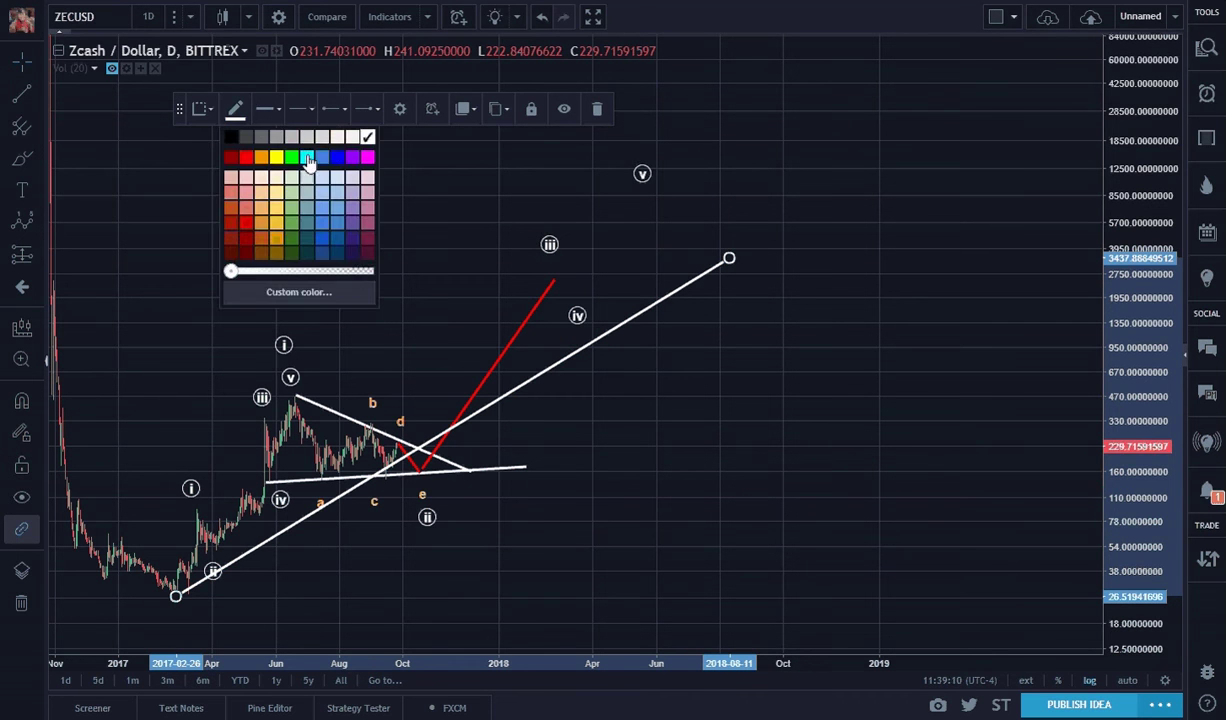
{"action": "left_click", "coordinate": [304, 158]}
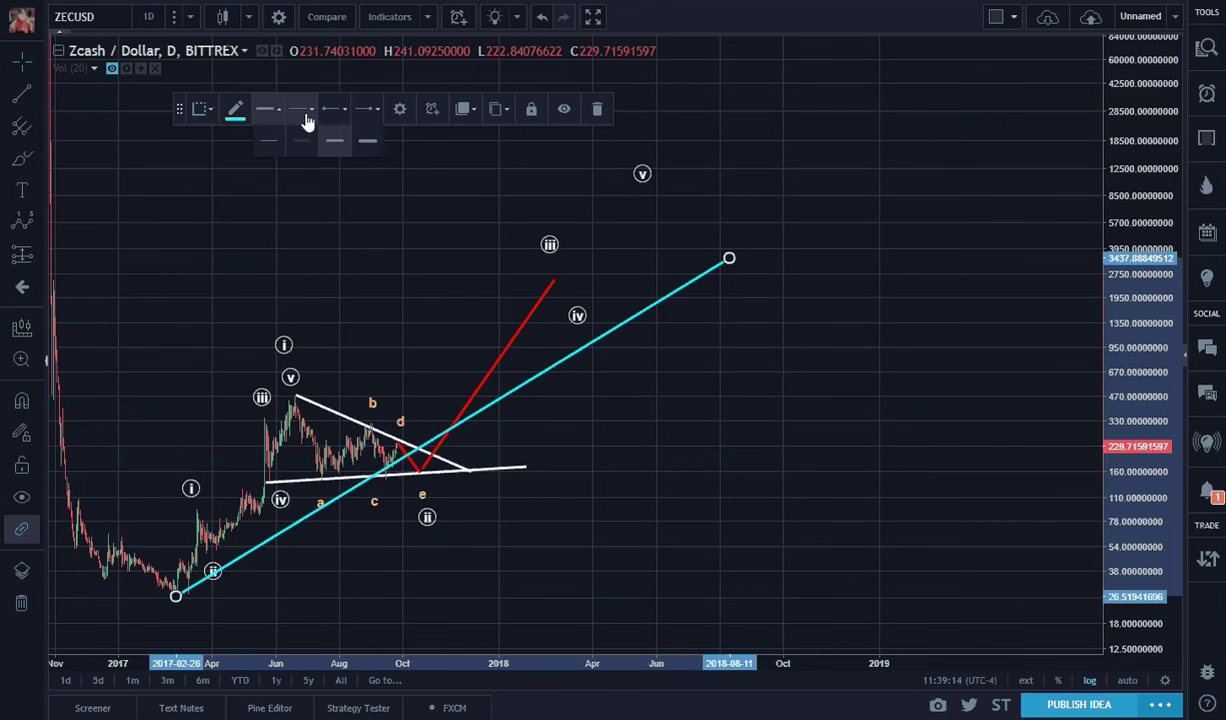
Step: Try a dashed style on the cyan trend line, restore the solid style and set the thickest line width
{"action": "mouse_move", "coordinate": [305, 118]}
{"action": "left_click", "coordinate": [366, 150]}
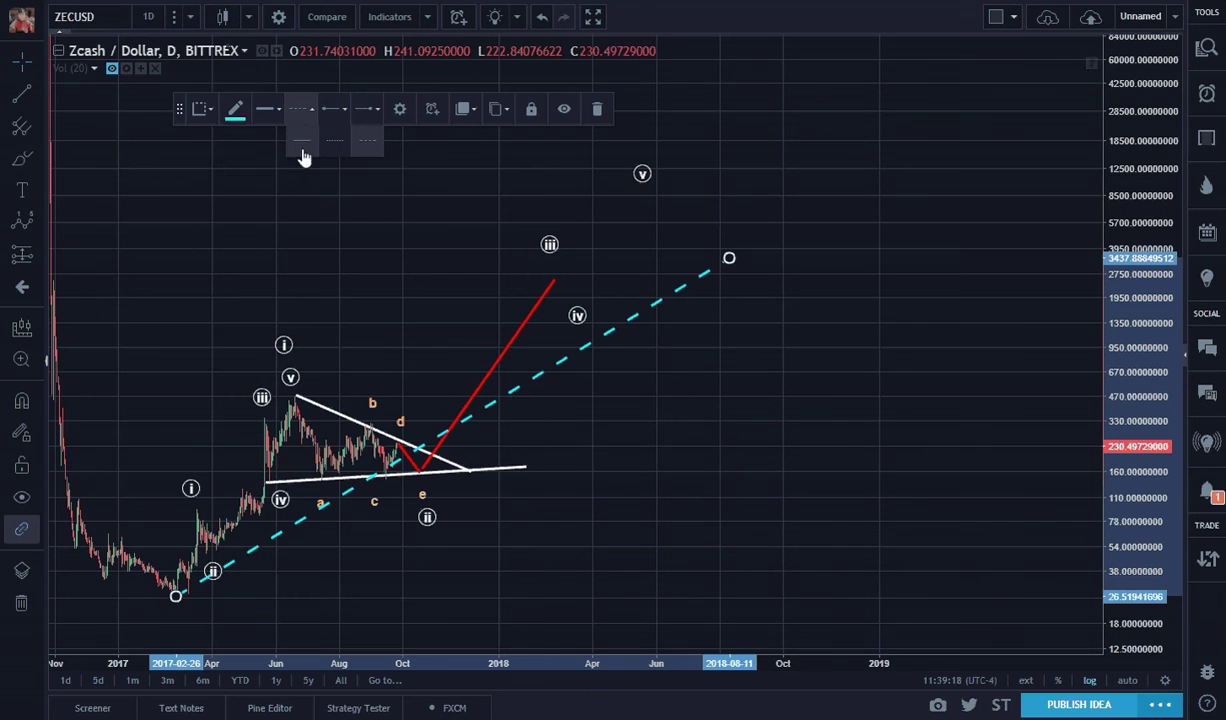
{"action": "left_click", "coordinate": [290, 128]}
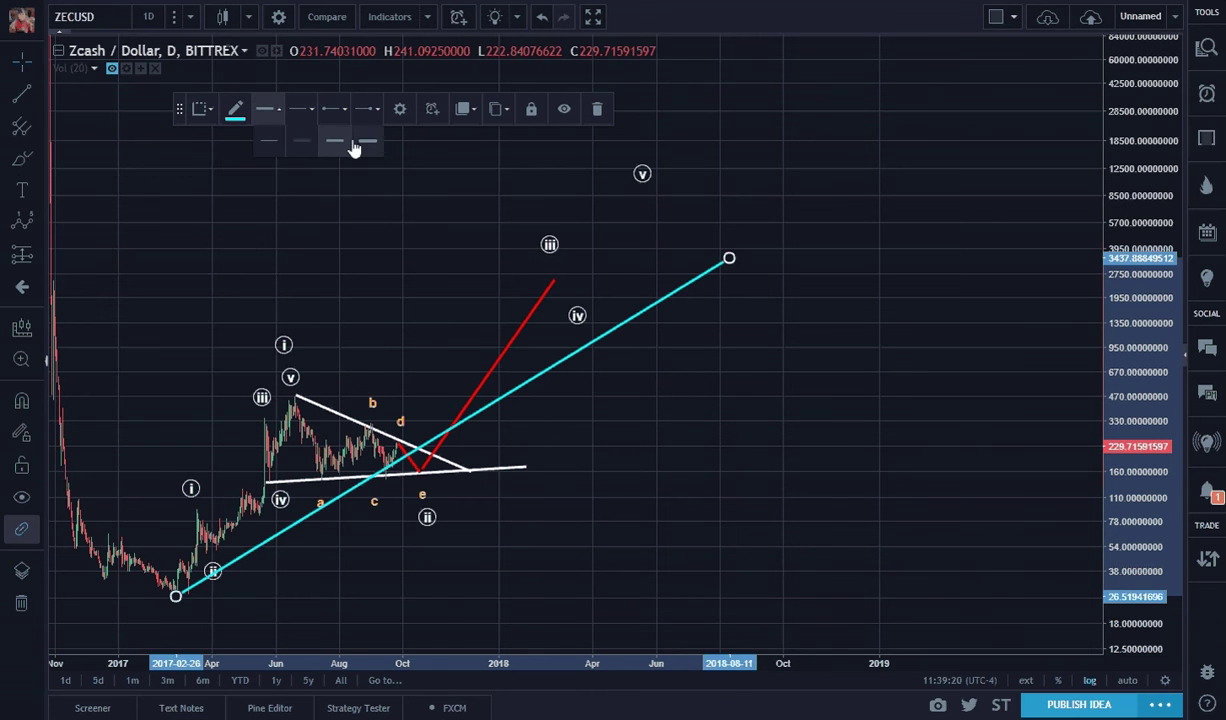
{"action": "left_click", "coordinate": [366, 146]}
{"action": "left_click", "coordinate": [744, 440]}
Step: Draw an upper cyan channel line from about 41.8 on 2017-01-28 to about 48247 on 2018-01-28
{"action": "scroll", "coordinate": [783, 424], "scroll_direction": "left", "scroll_amount": 5}
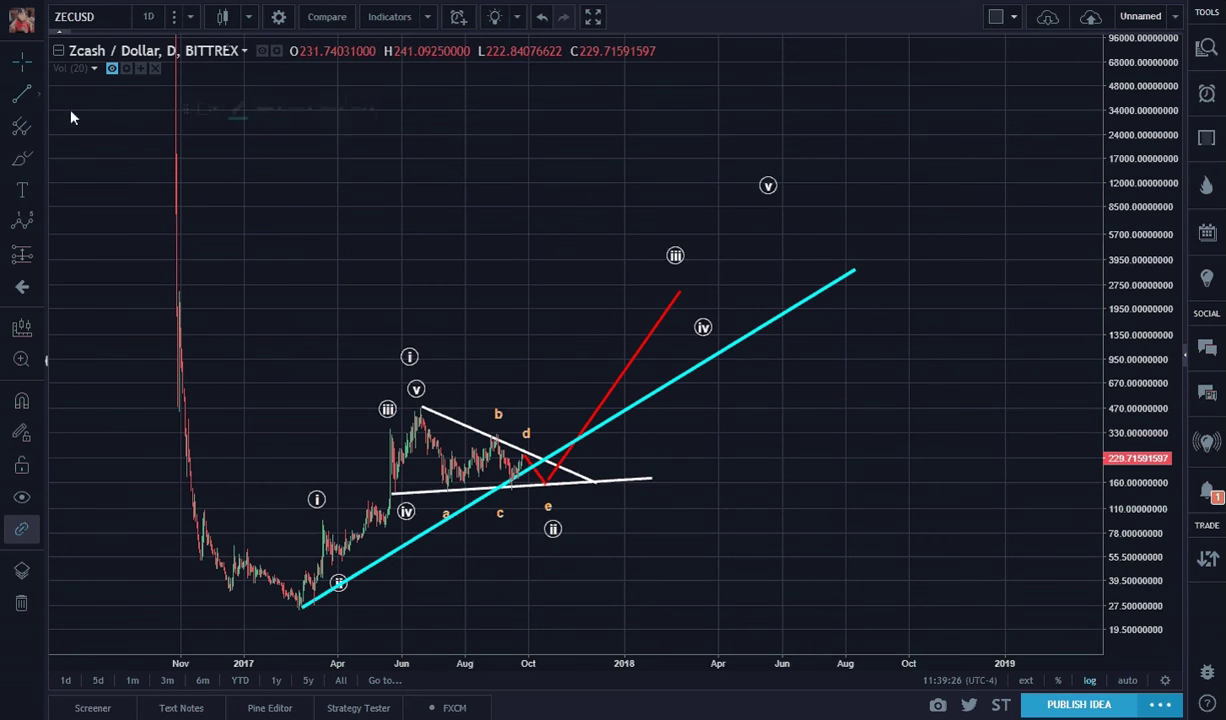
{"action": "left_click", "coordinate": [271, 576]}
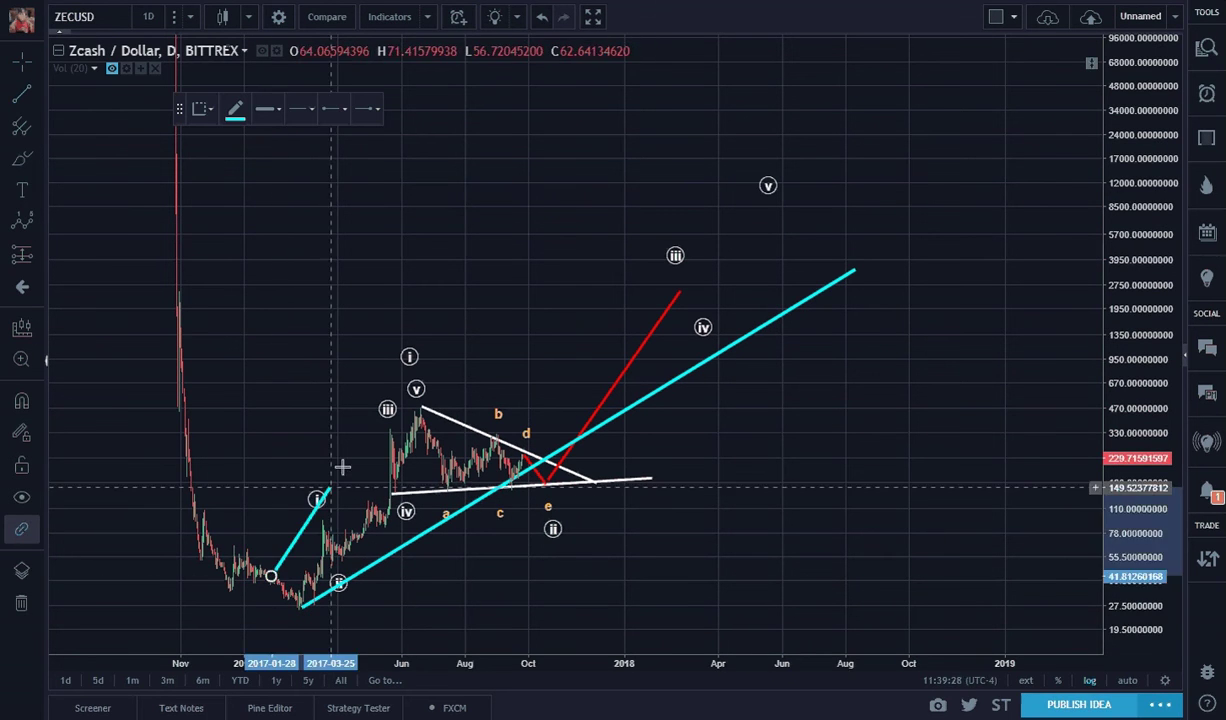
{"action": "left_click", "coordinate": [652, 87]}
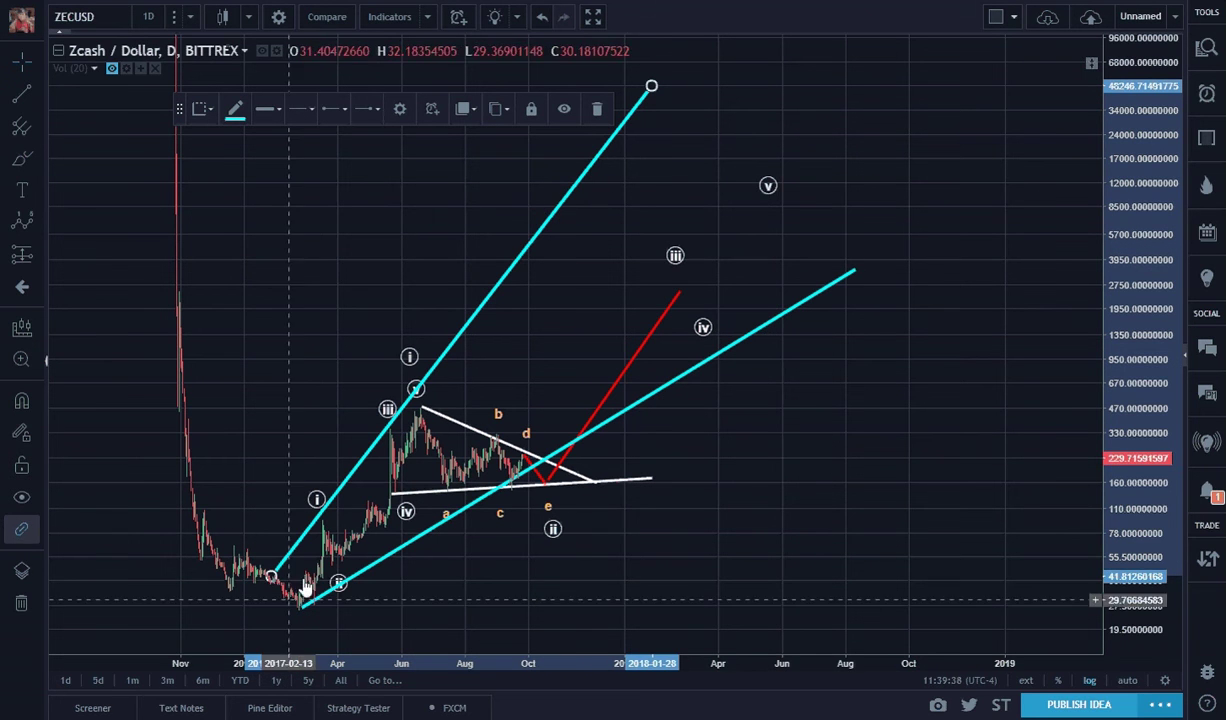
Step: Delete the larger projected white impulse wave count and the steep red projection line rising from e
{"action": "left_click", "coordinate": [675, 260]}
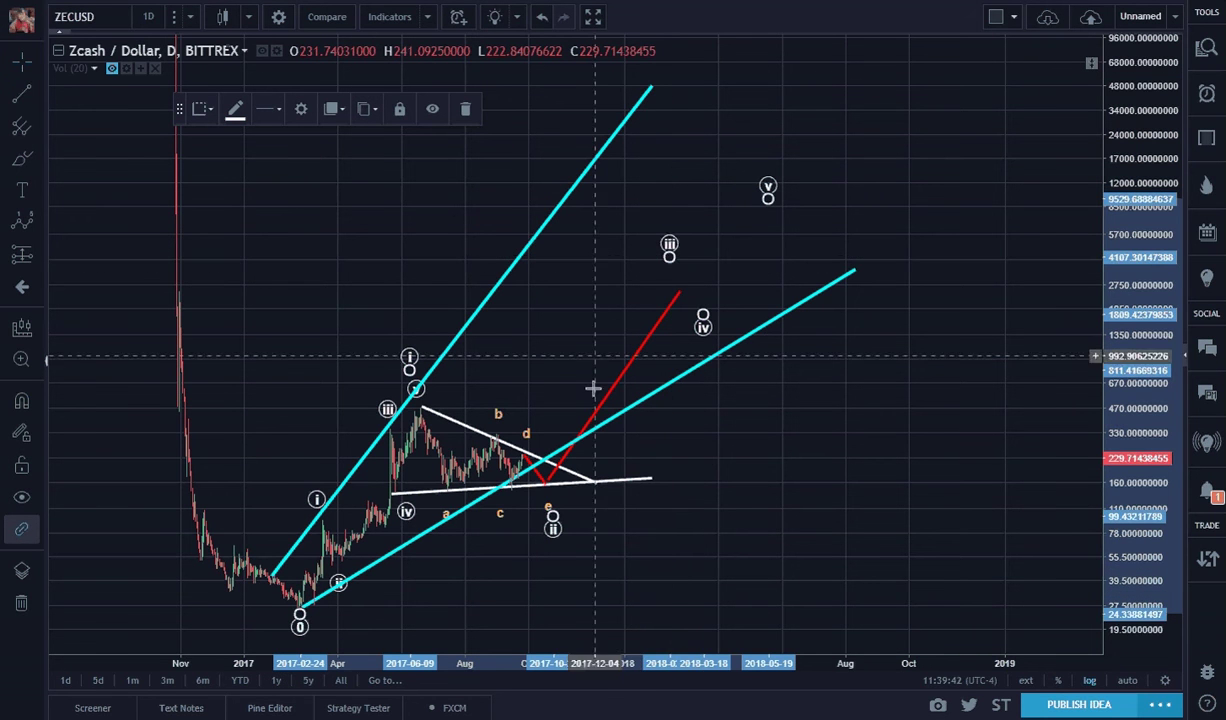
{"action": "left_click", "coordinate": [465, 109]}
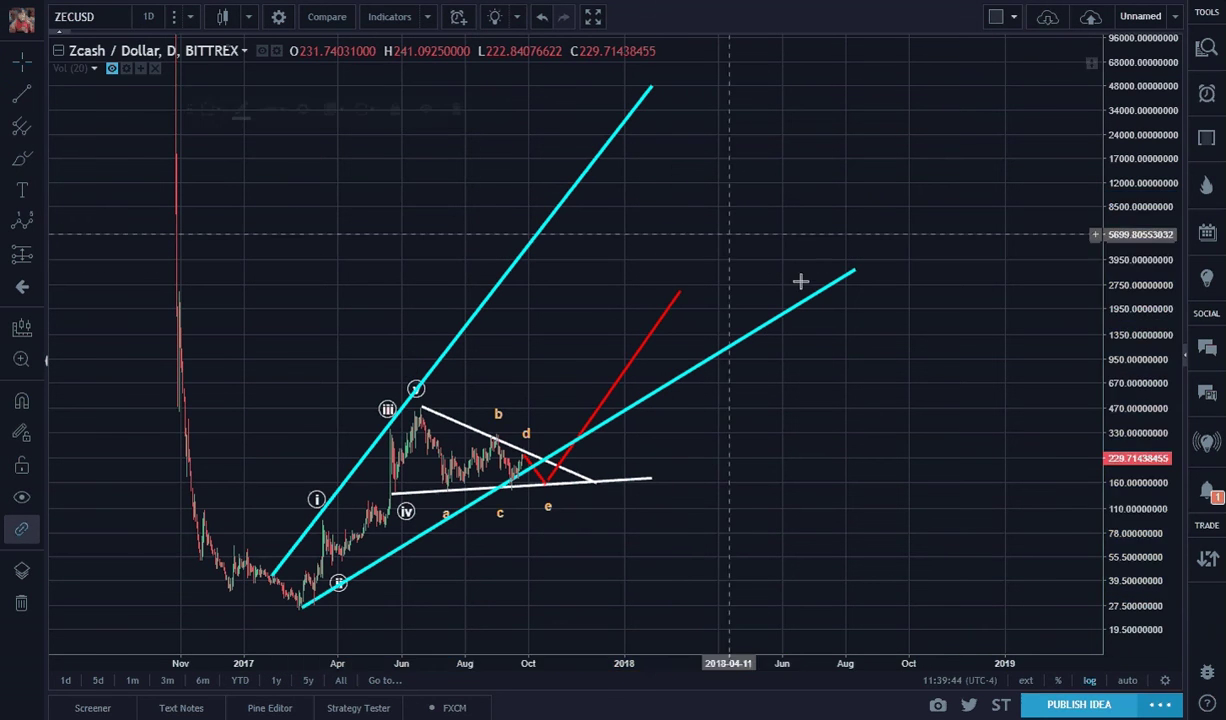
{"action": "left_click", "coordinate": [632, 344]}
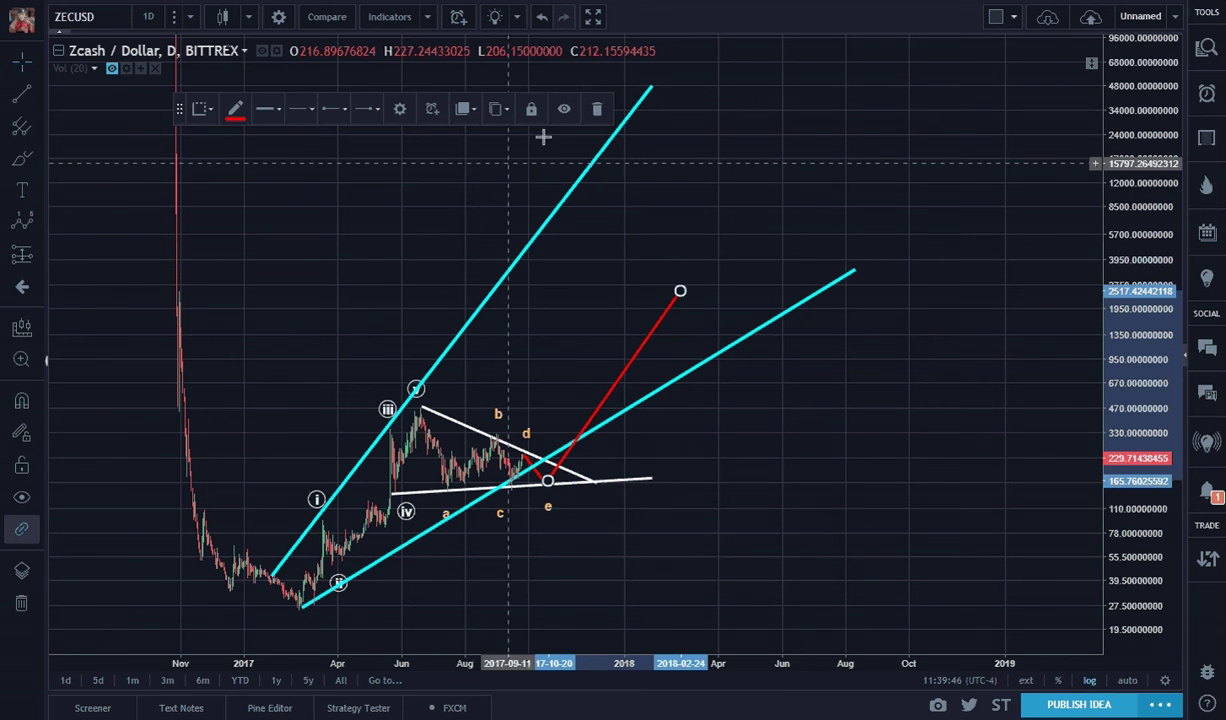
{"action": "left_click", "coordinate": [599, 111]}
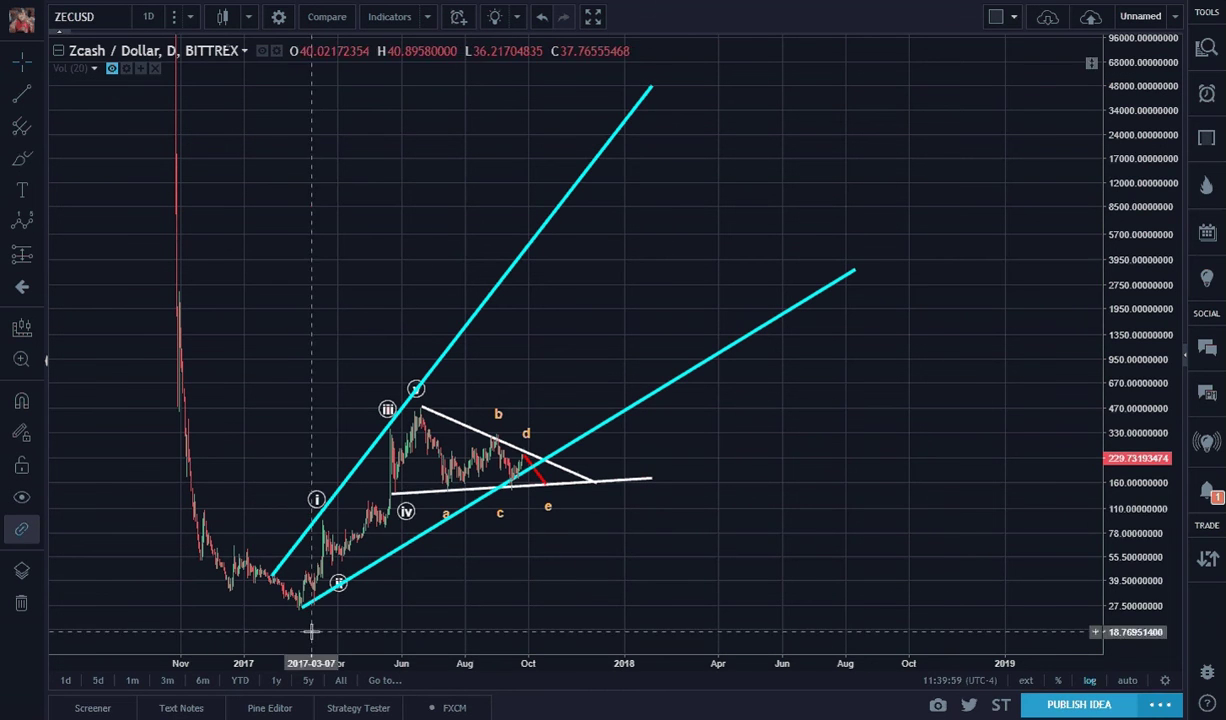
Step: Draw a steep cyan line from about 205 just past d up to the upper channel line at about 7627 on 2017-10-30
{"action": "left_click", "coordinate": [21, 96]}
{"action": "left_click", "coordinate": [534, 465]}
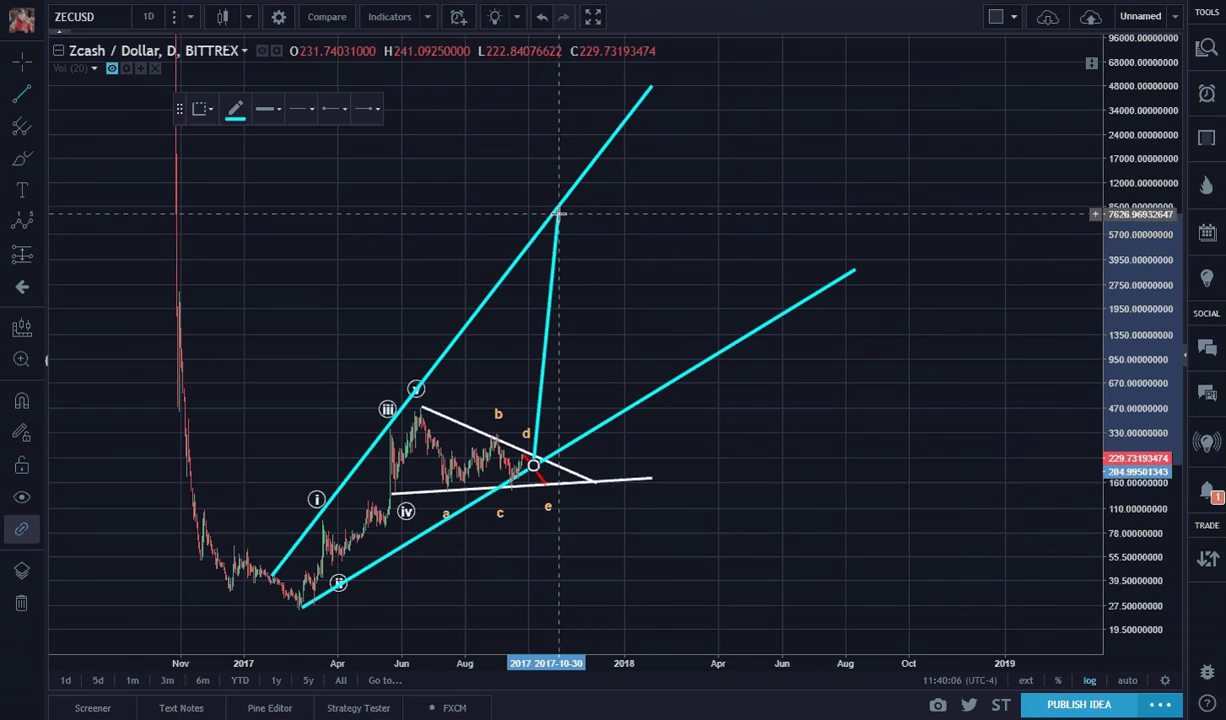
{"action": "left_click", "coordinate": [557, 214]}
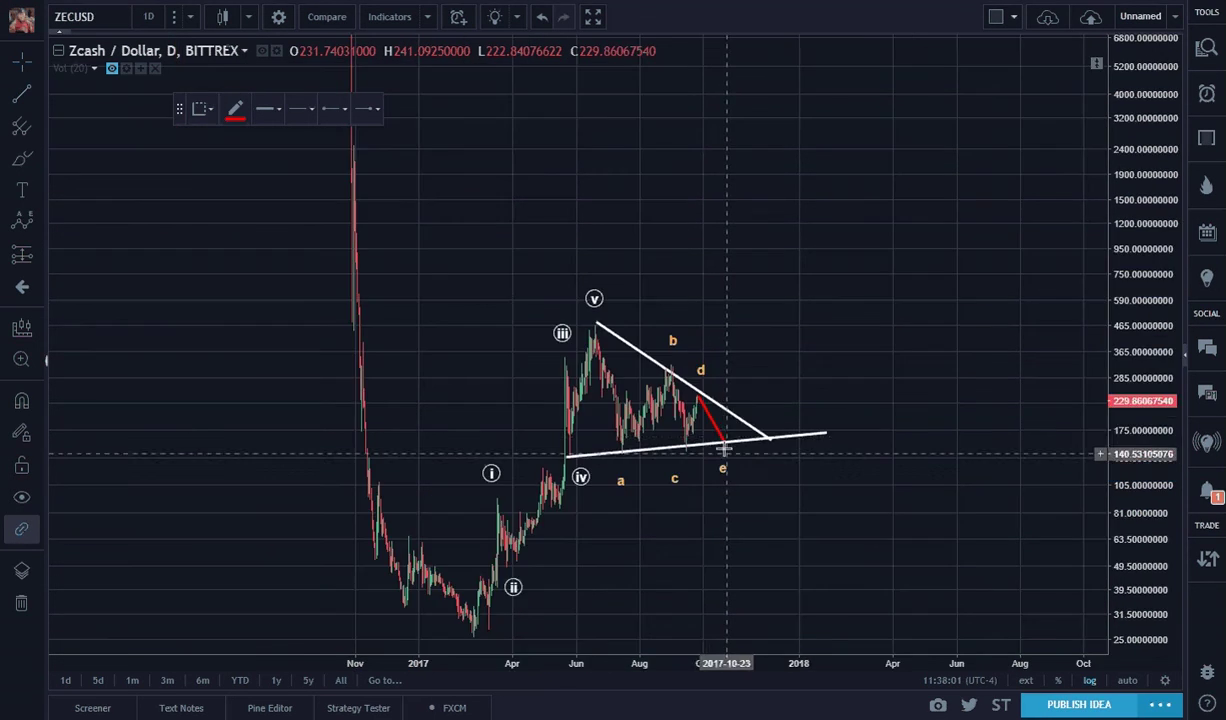
Step: Draw a red trend line from about 166 near e steeply up to about 2517 on 2018-02-24
{"action": "left_click", "coordinate": [722, 436]}
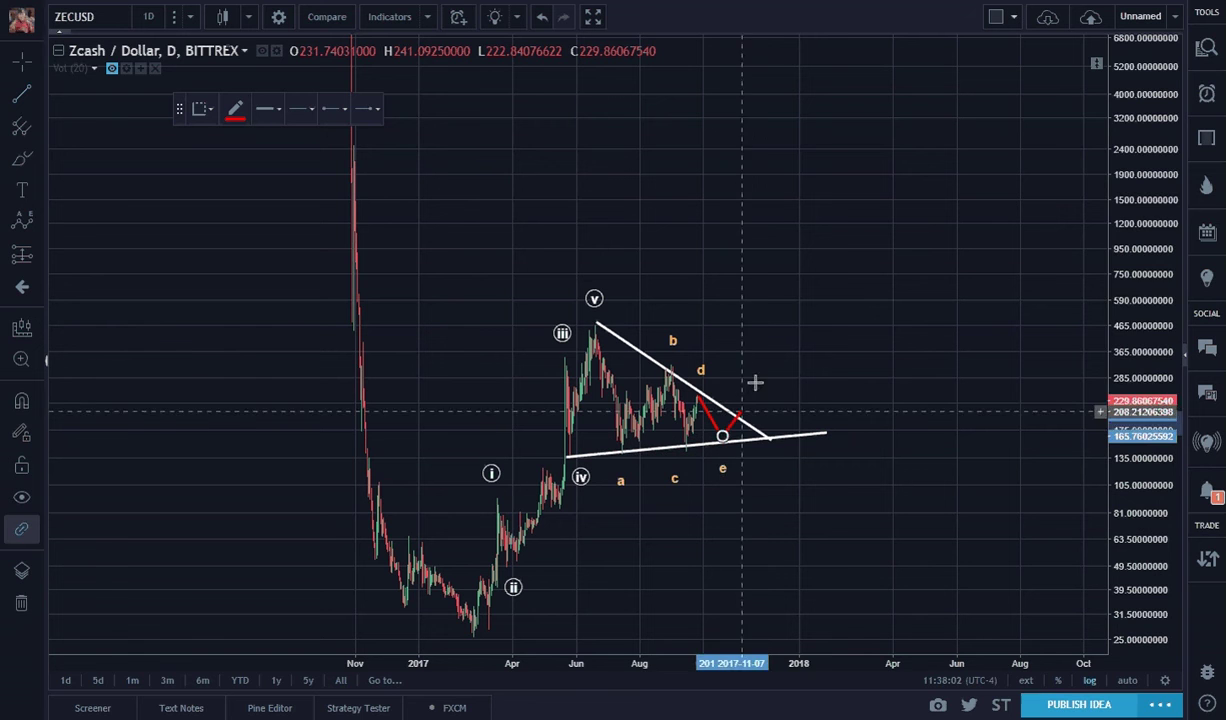
{"action": "left_click", "coordinate": [855, 145]}
{"action": "left_click", "coordinate": [917, 273]}
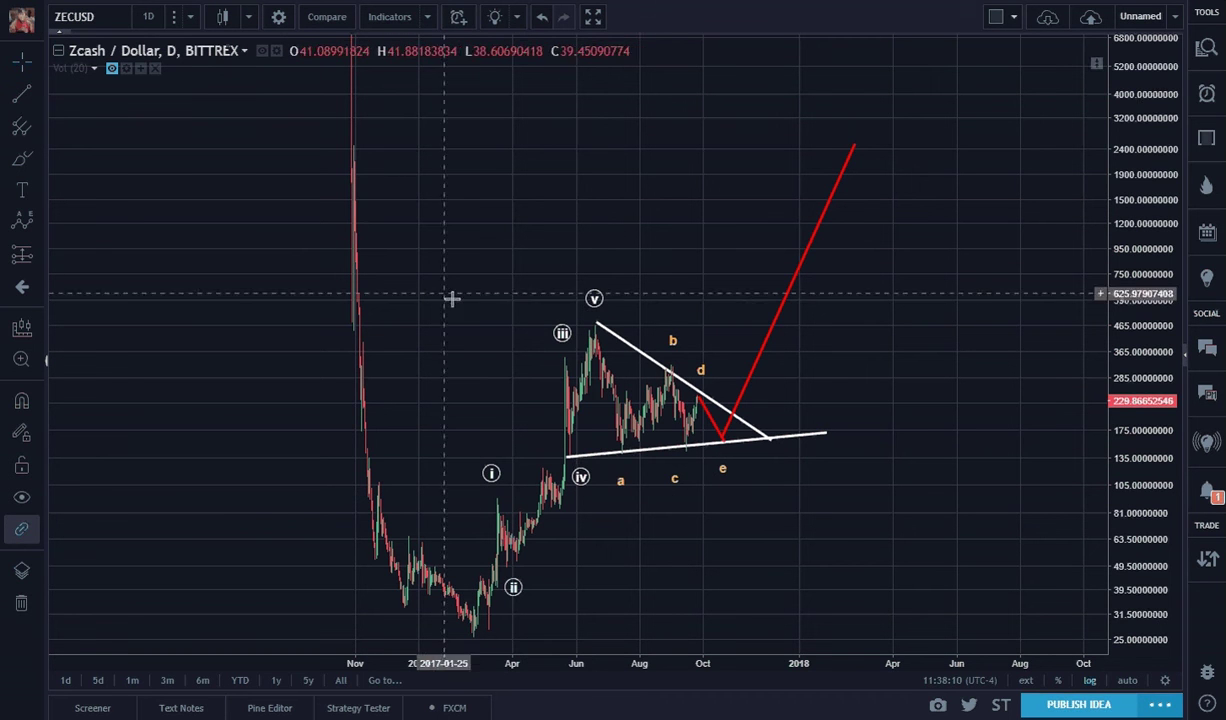
Step: Keep the white impulse wave's Minute degree and style settings, and move its wave v label slightly closer to the June 2017 peak
{"action": "double_click", "coordinate": [594, 302]}
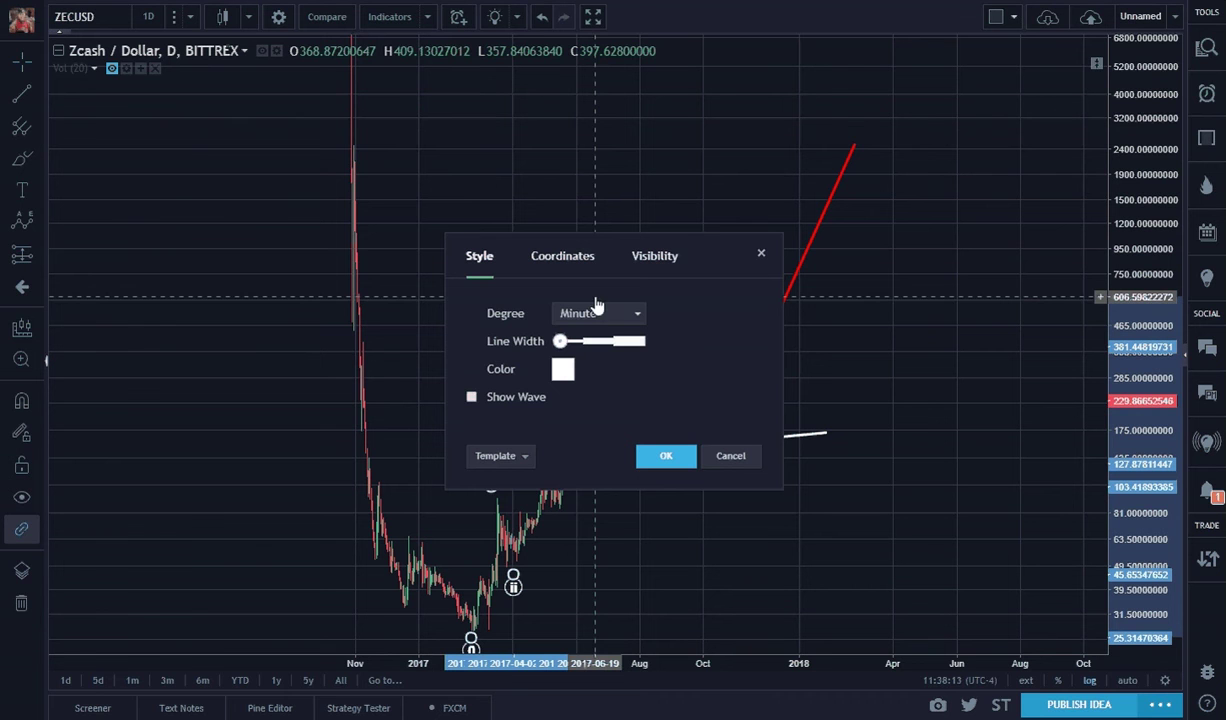
{"action": "left_click", "coordinate": [659, 457]}
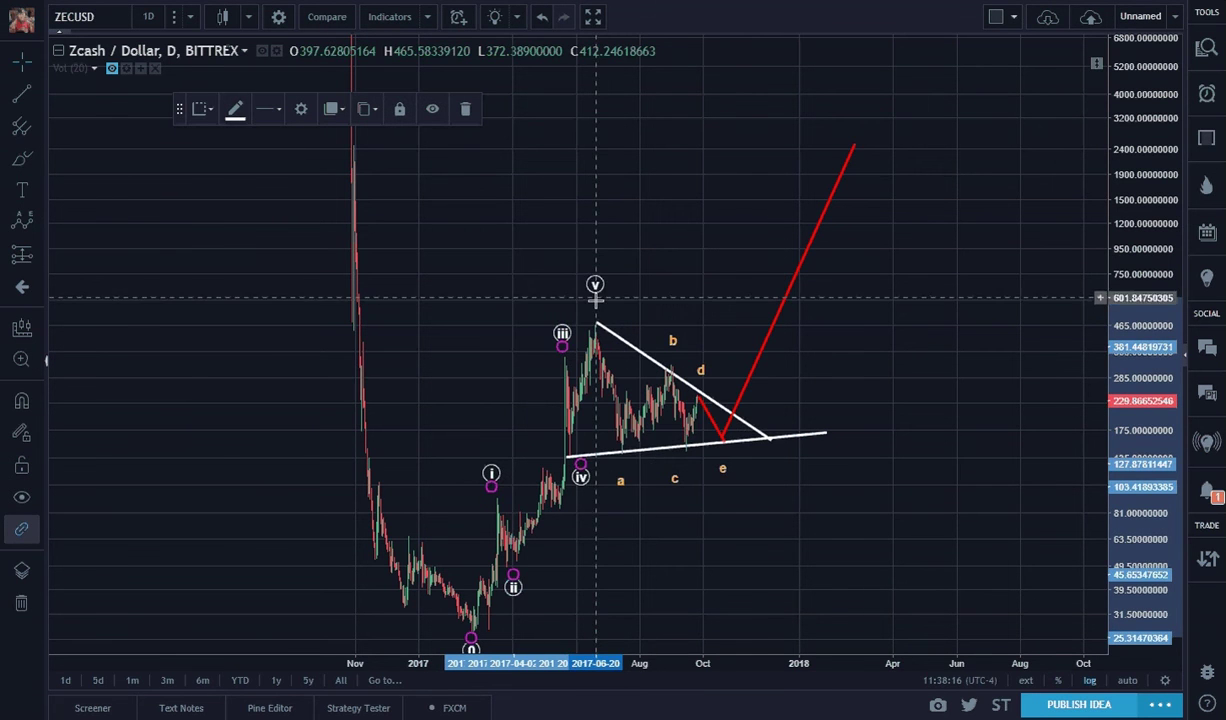
{"action": "left_click_drag", "start_coordinate": [592, 297], "coordinate": [589, 315]}
{"action": "left_click", "coordinate": [302, 338]}
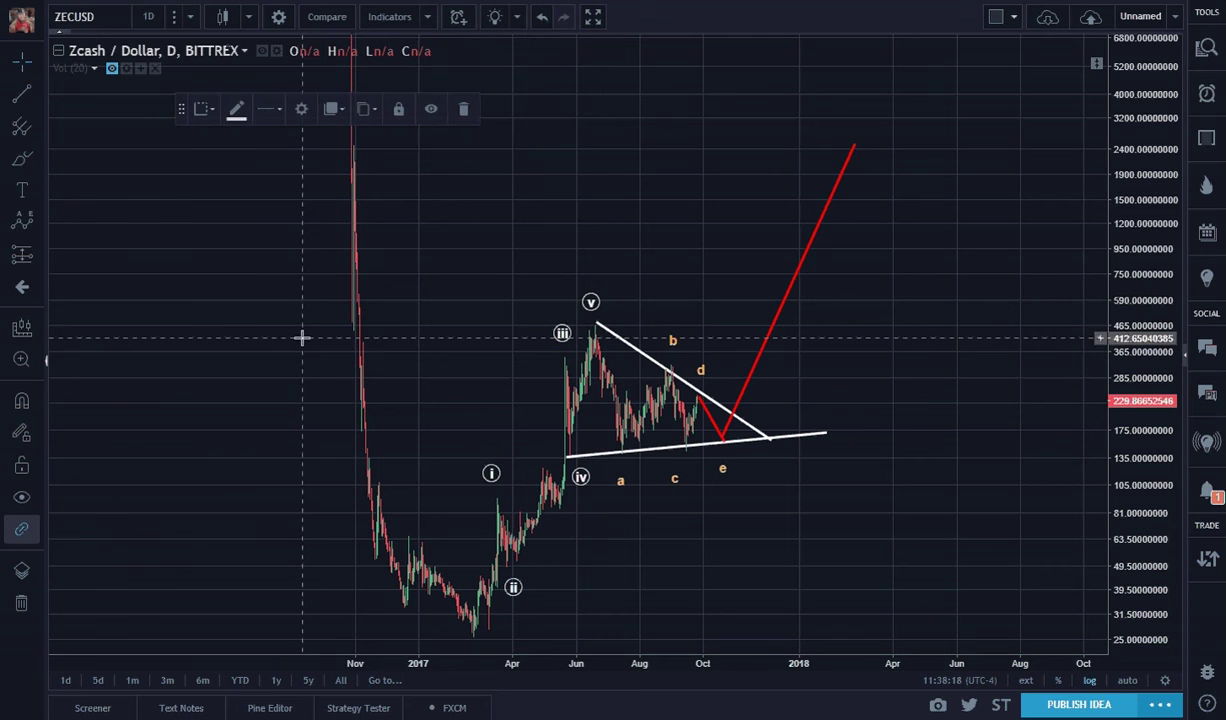
Step: Draw an Elliott Impulse Wave (12345) from about 24 on 2017-02-24 through i at 811, ii at 99, iii at 3448, iv at 1809 to v near 9530
{"action": "left_click", "coordinate": [23, 224]}
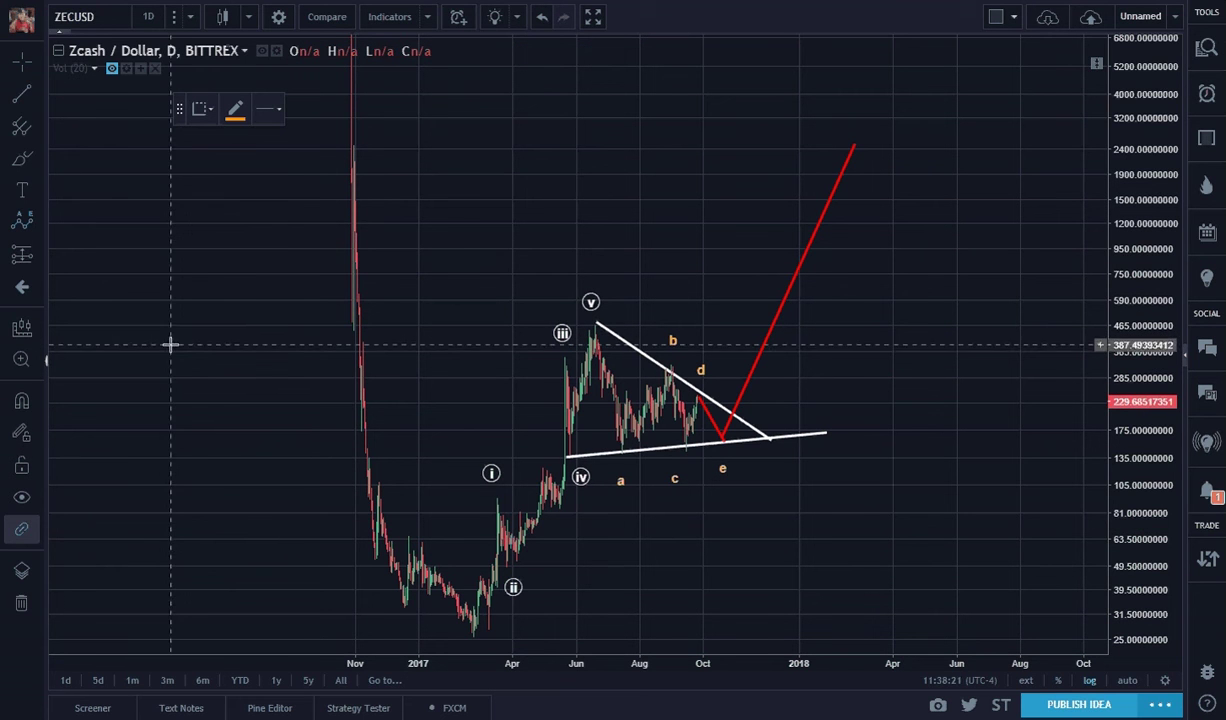
{"action": "left_click", "coordinate": [35, 218]}
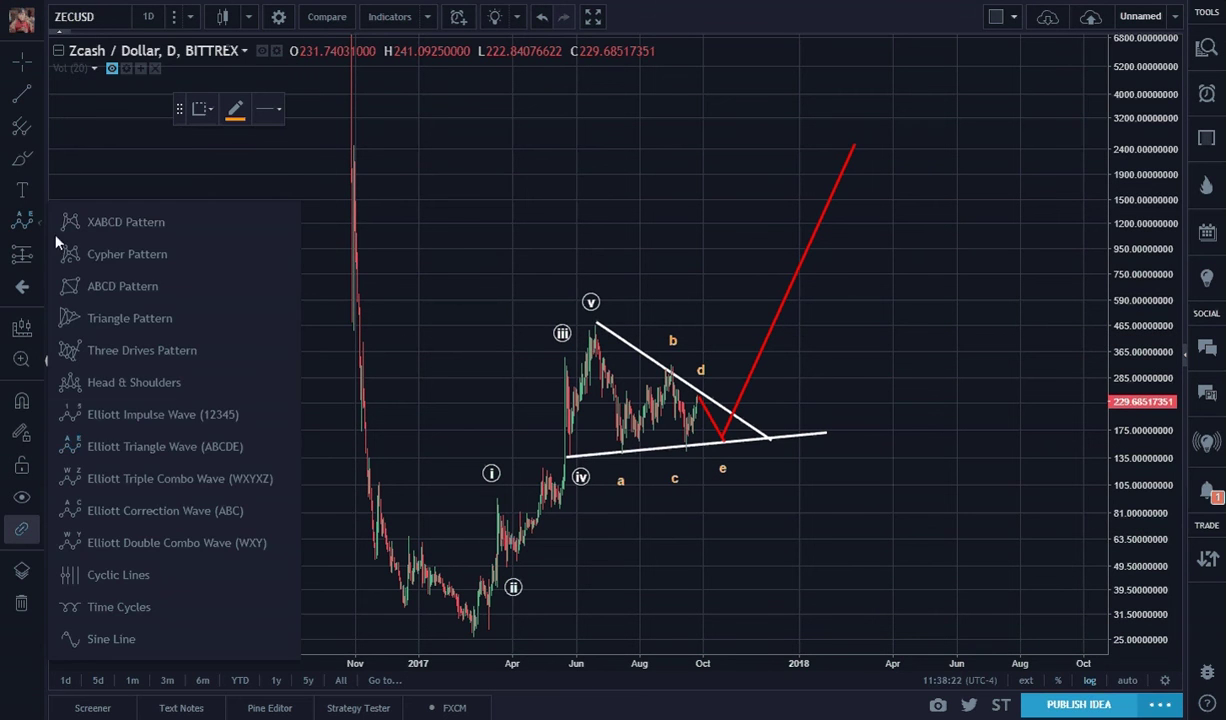
{"action": "left_click", "coordinate": [121, 414]}
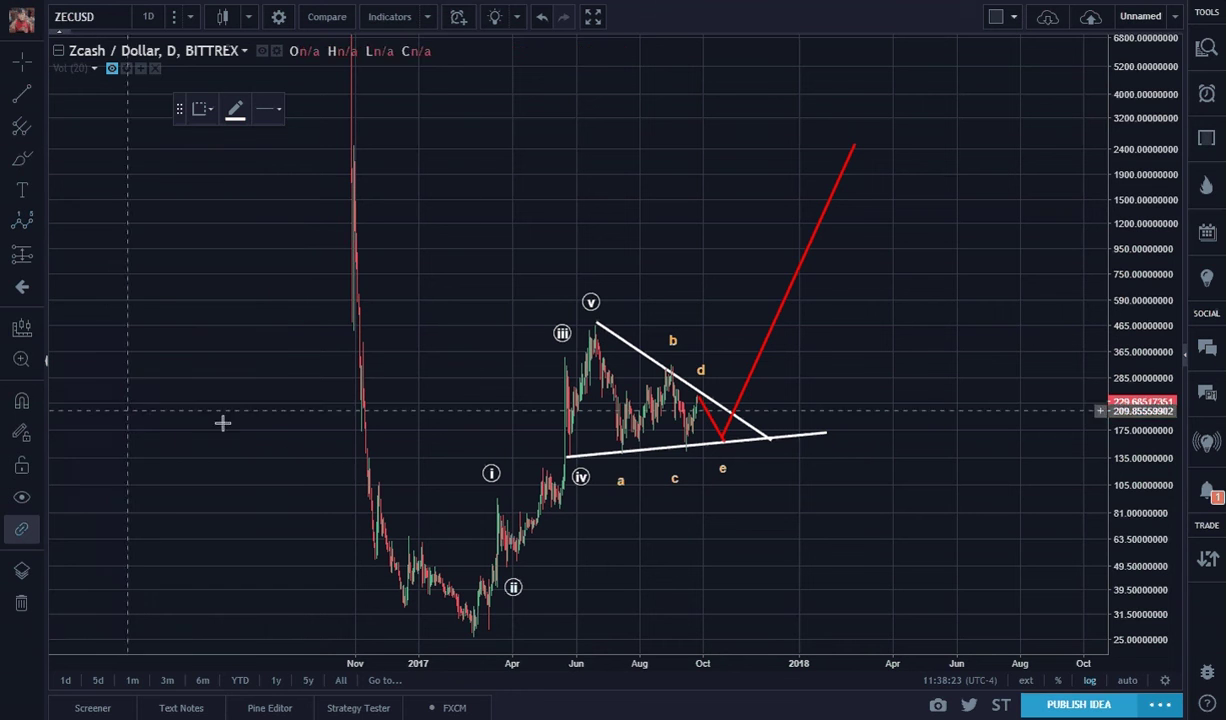
{"action": "left_click", "coordinate": [475, 641]}
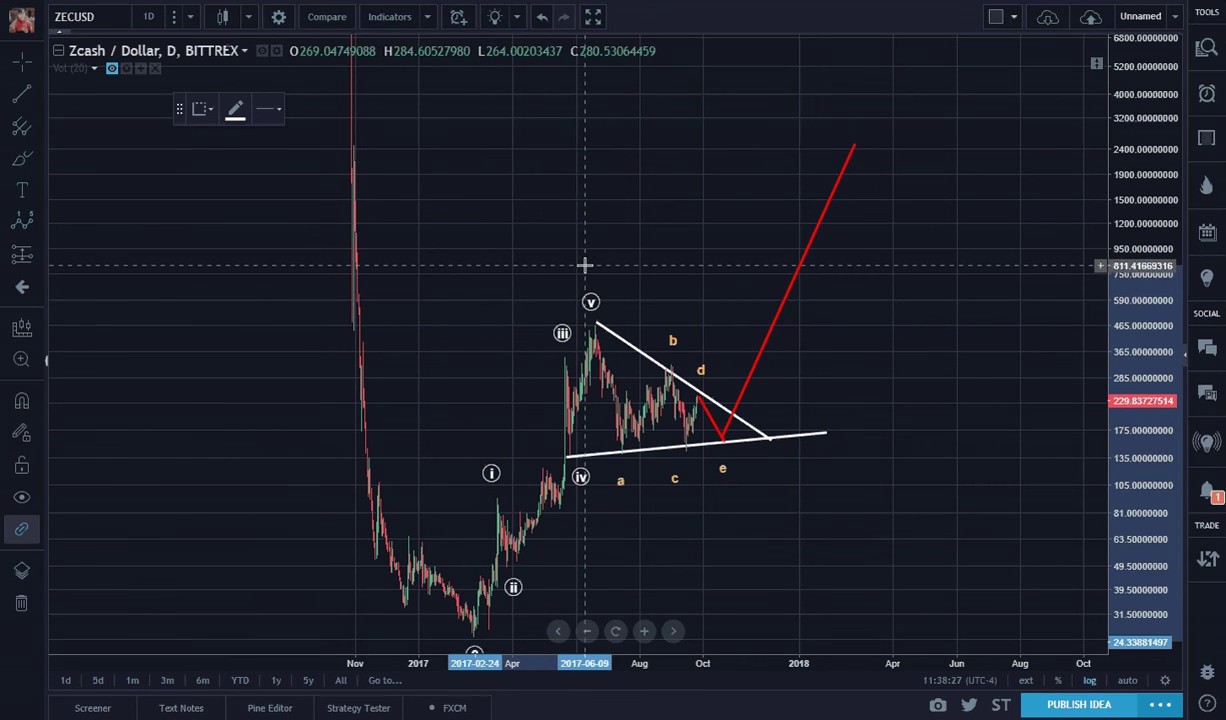
{"action": "left_click", "coordinate": [584, 262]}
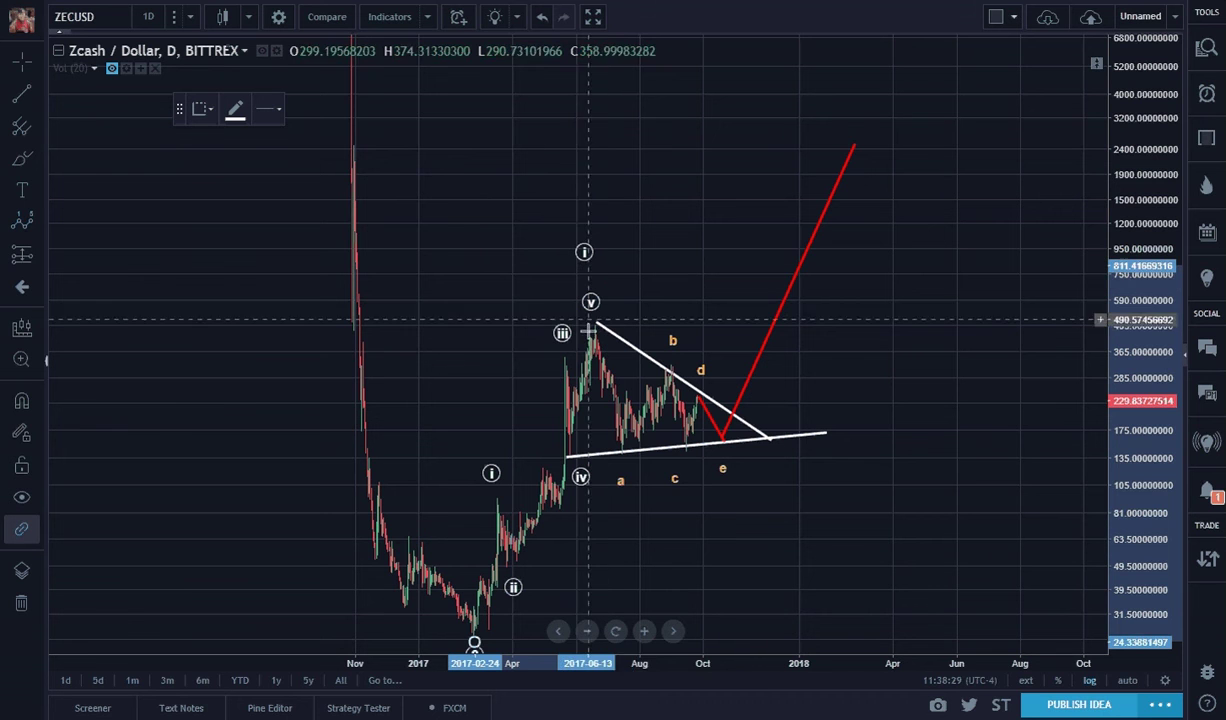
{"action": "left_click", "coordinate": [725, 490]}
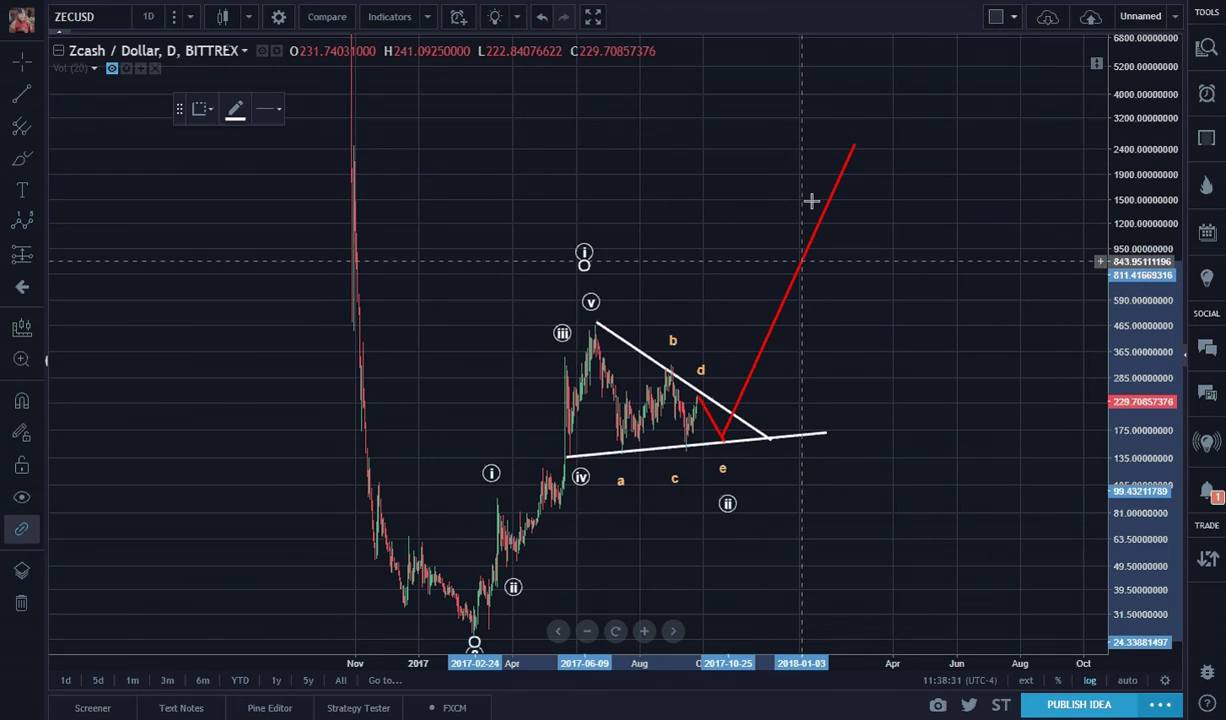
{"action": "left_click", "coordinate": [850, 109]}
{"action": "left_click", "coordinate": [877, 180]}
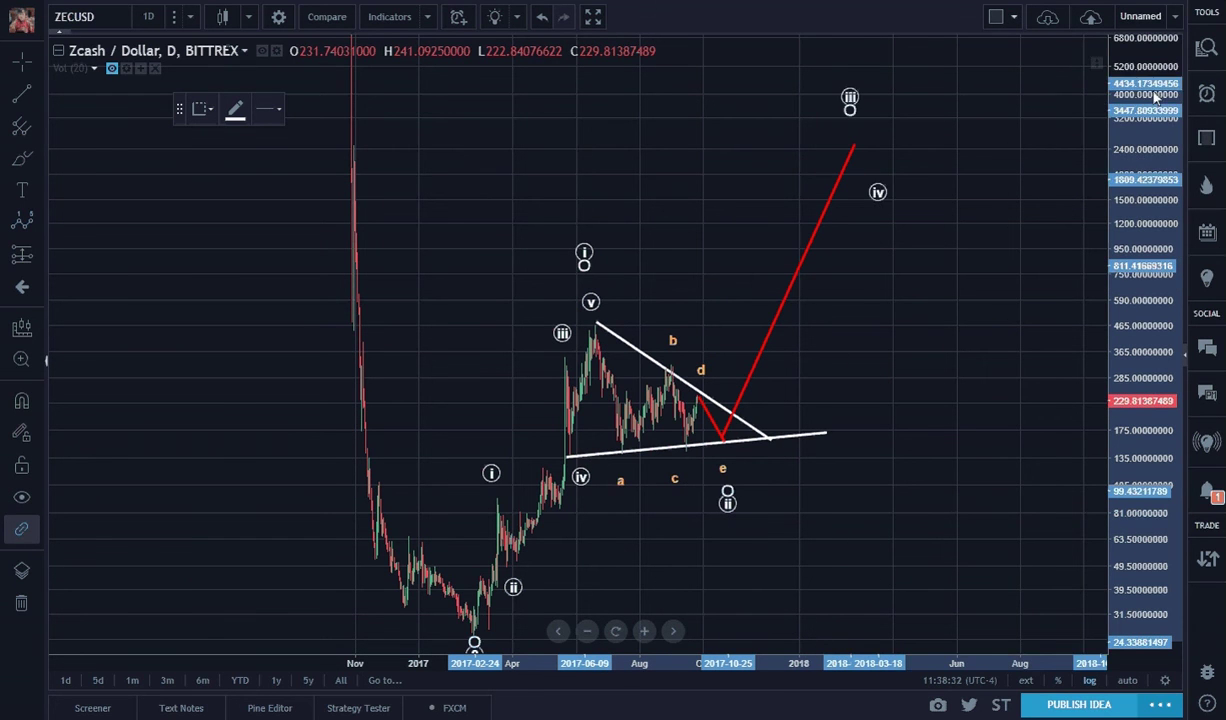
{"action": "left_click", "coordinate": [938, 70]}
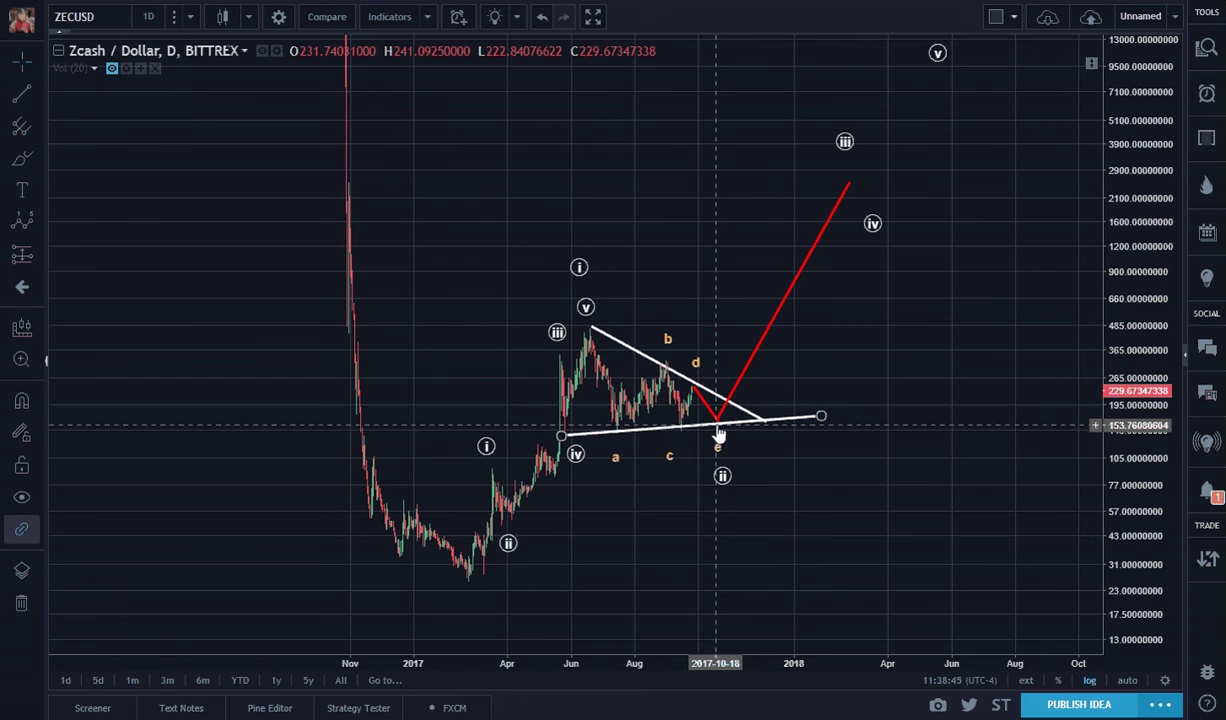
Step: Move the lower end of the short red d-to-e line onto the lower triangle line at 2017-10-18
{"action": "mouse_move", "coordinate": [718, 426]}
{"action": "left_mouse_down"}
{"action": "mouse_move", "coordinate": [731, 441]}
{"action": "mouse_move", "coordinate": [716, 411]}
{"action": "left_mouse_up"}
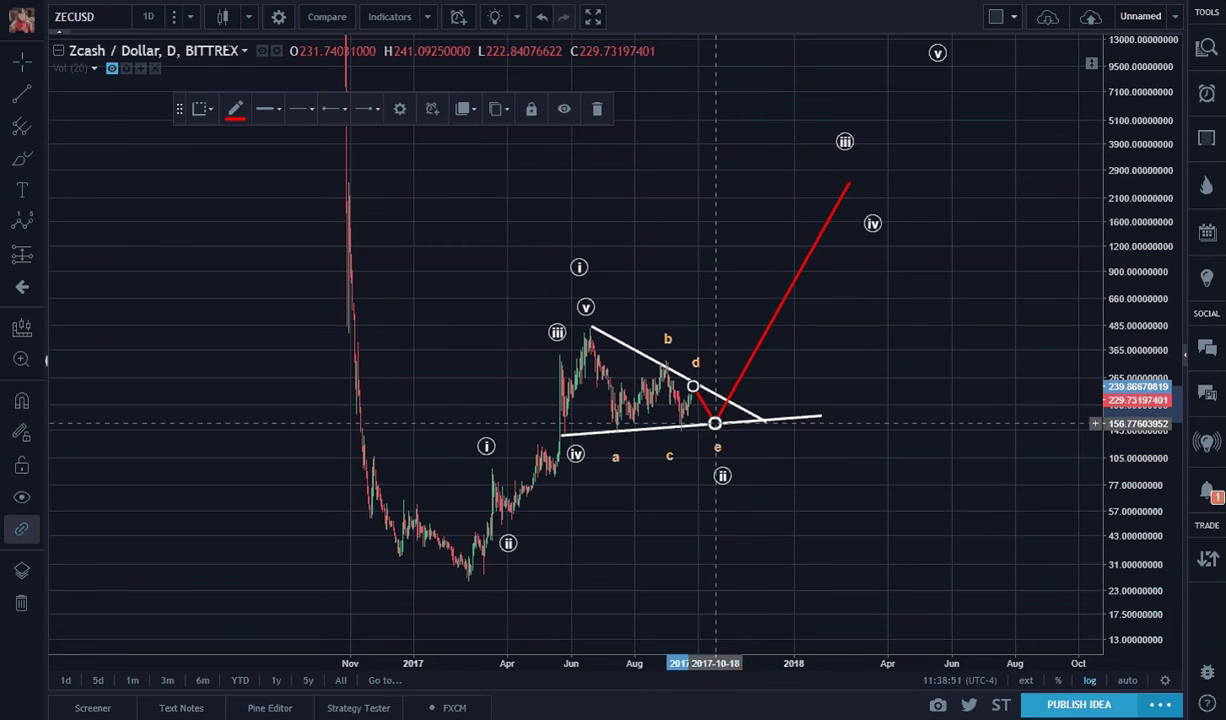
{"action": "left_click", "coordinate": [887, 449]}
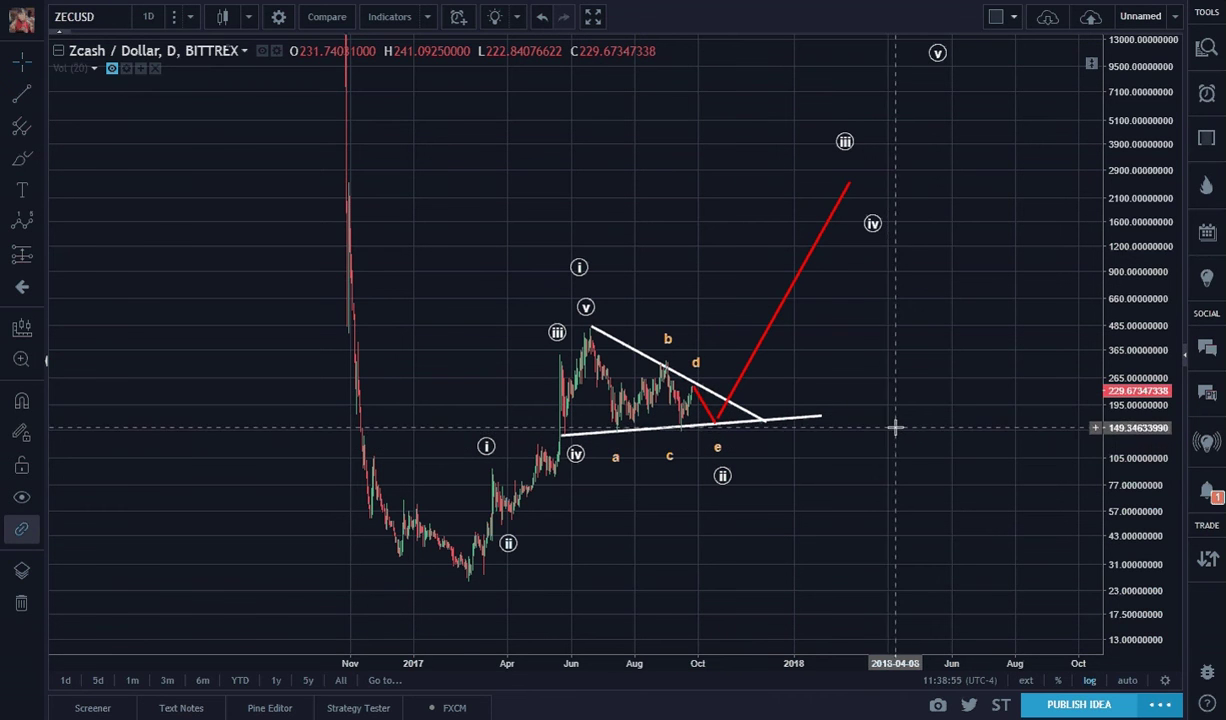
Step: Draw a long red trend line from the low at about 26.5 on 2017-02-26 to about 3438 on 2018-08-11
{"action": "left_click", "coordinate": [22, 93]}
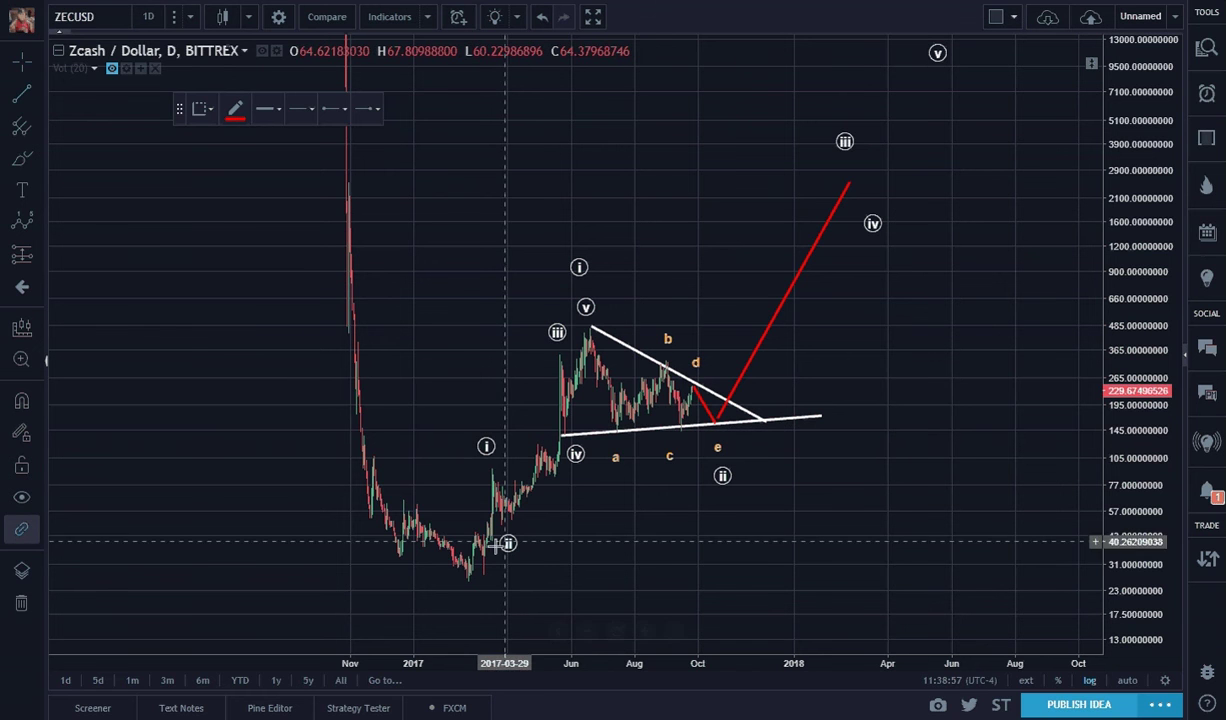
{"action": "left_click", "coordinate": [471, 577]}
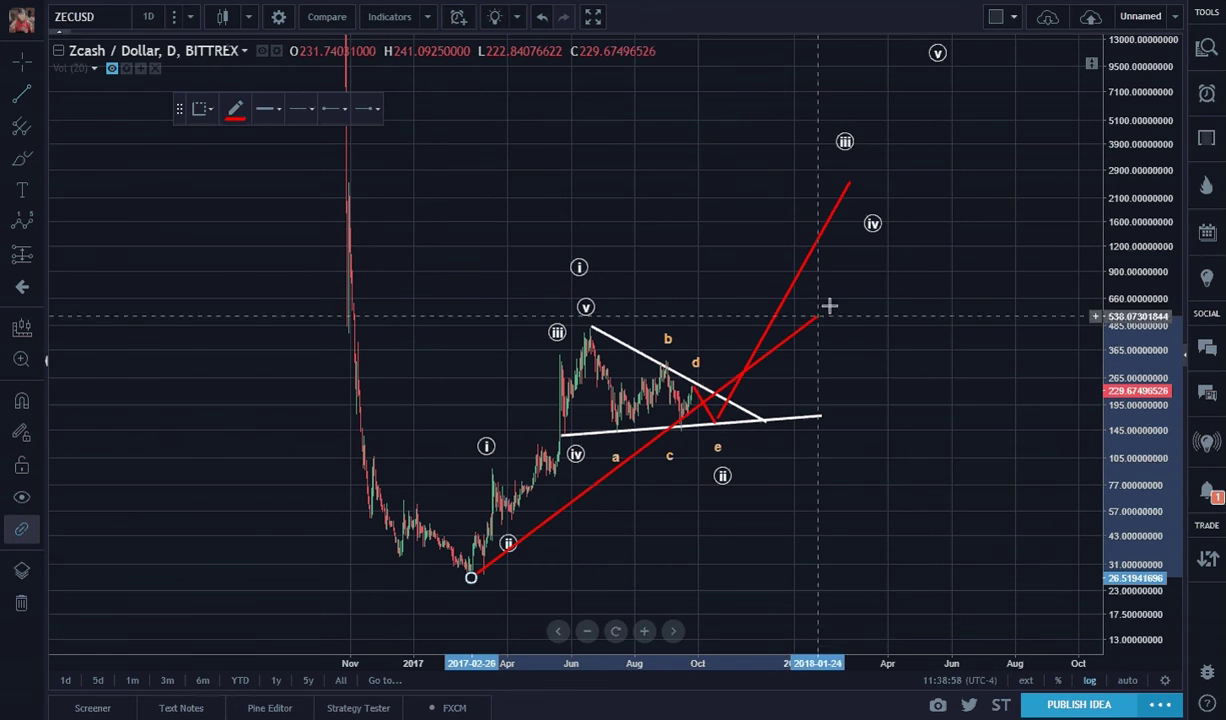
{"action": "left_click", "coordinate": [1024, 155]}
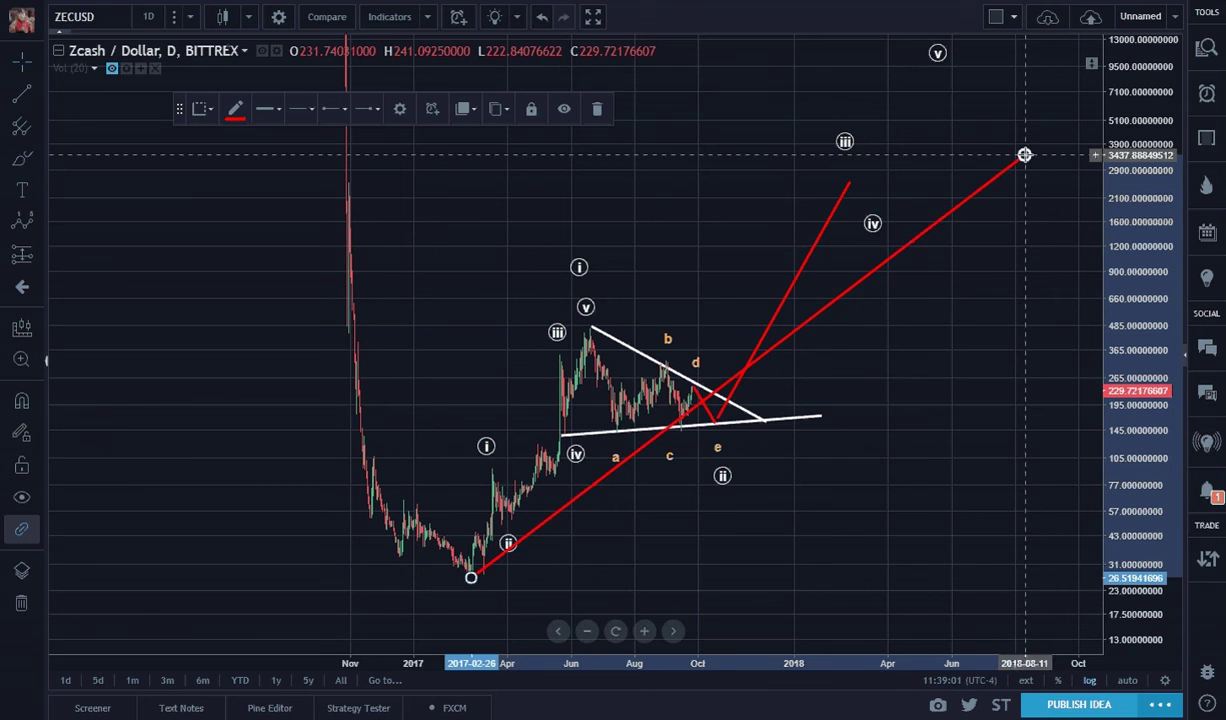
Step: Recolor the long red trend line rising from the February 2017 low to cyan
{"action": "left_click_drag", "start_coordinate": [1138, 240], "coordinate": [1138, 285]}
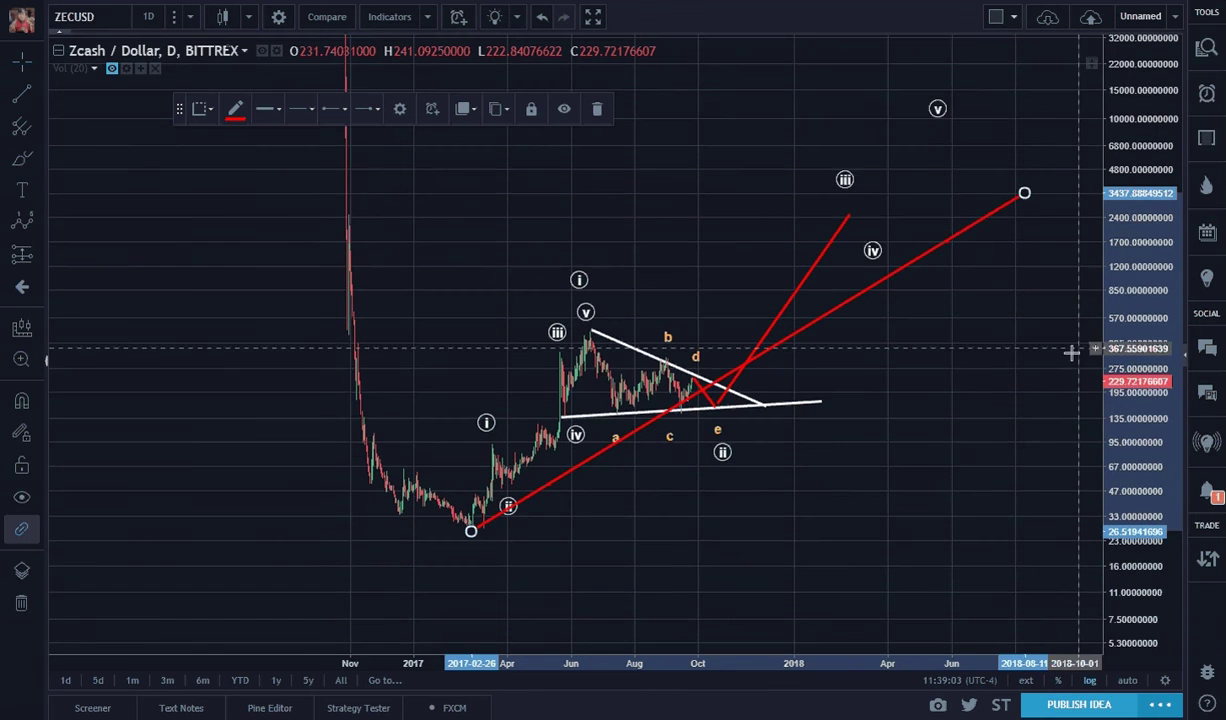
{"action": "left_click_drag", "start_coordinate": [975, 390], "coordinate": [668, 377]}
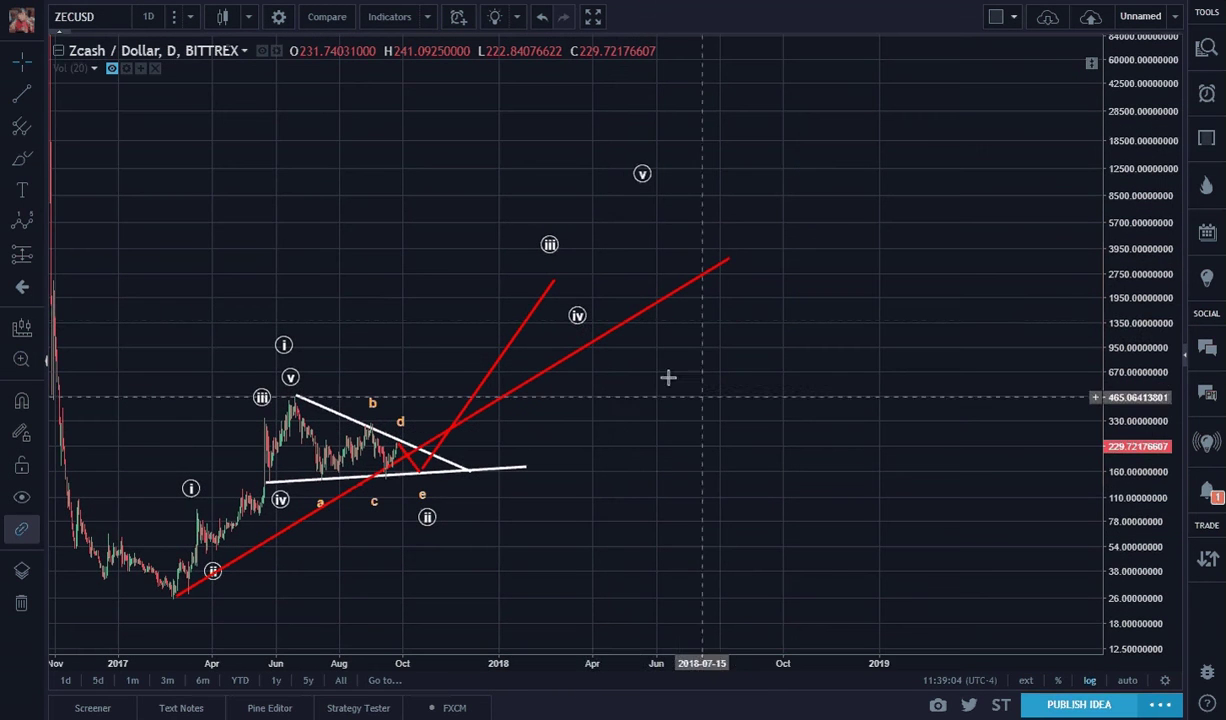
{"action": "left_click", "coordinate": [622, 323]}
{"action": "left_click", "coordinate": [238, 118]}
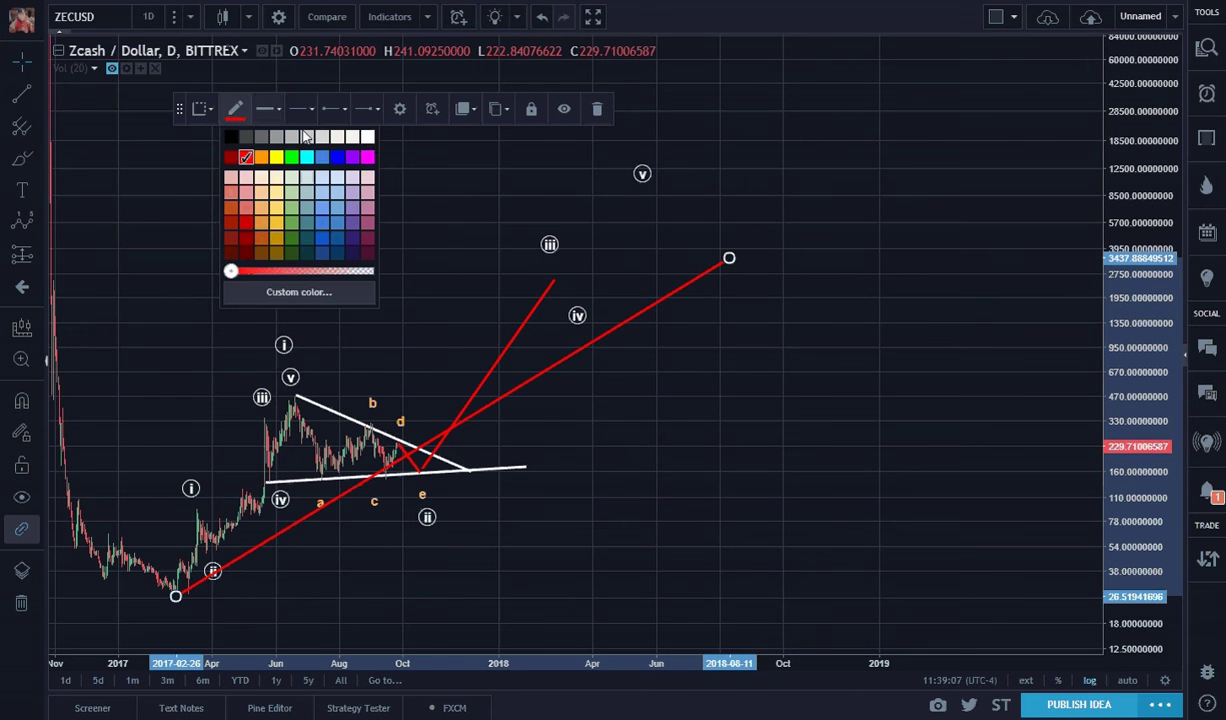
{"action": "left_click", "coordinate": [369, 138]}
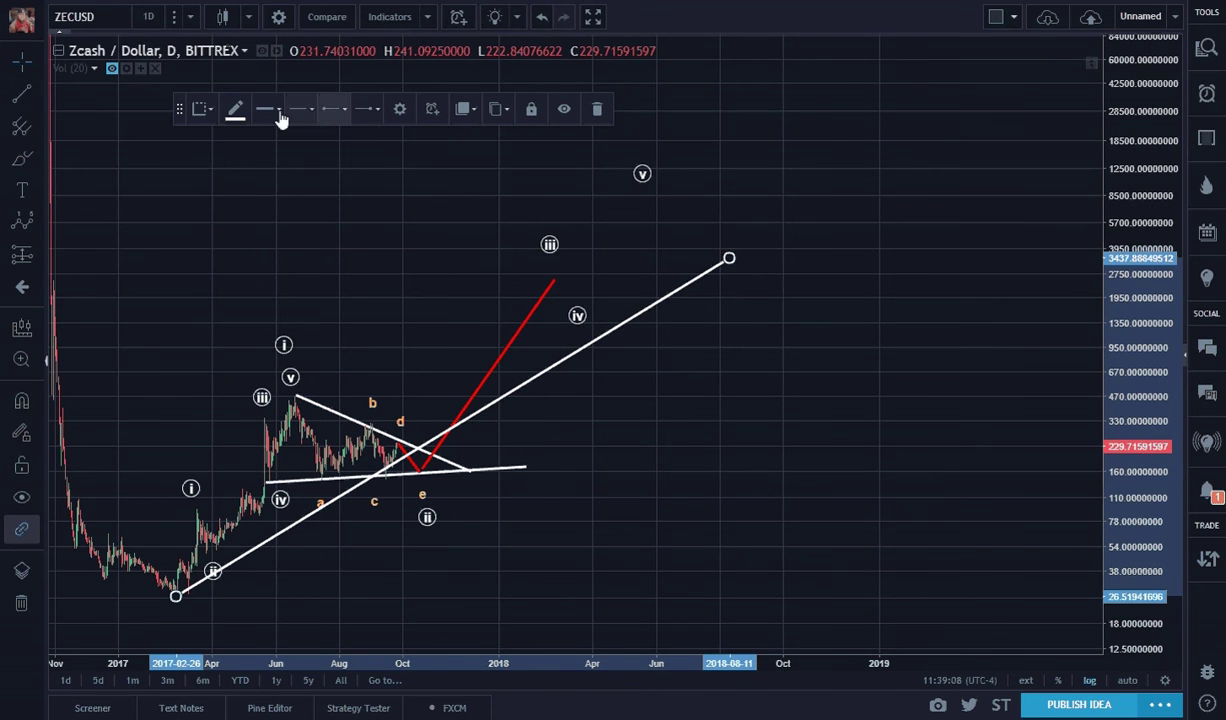
{"action": "left_click", "coordinate": [236, 112]}
{"action": "left_click", "coordinate": [294, 157]}
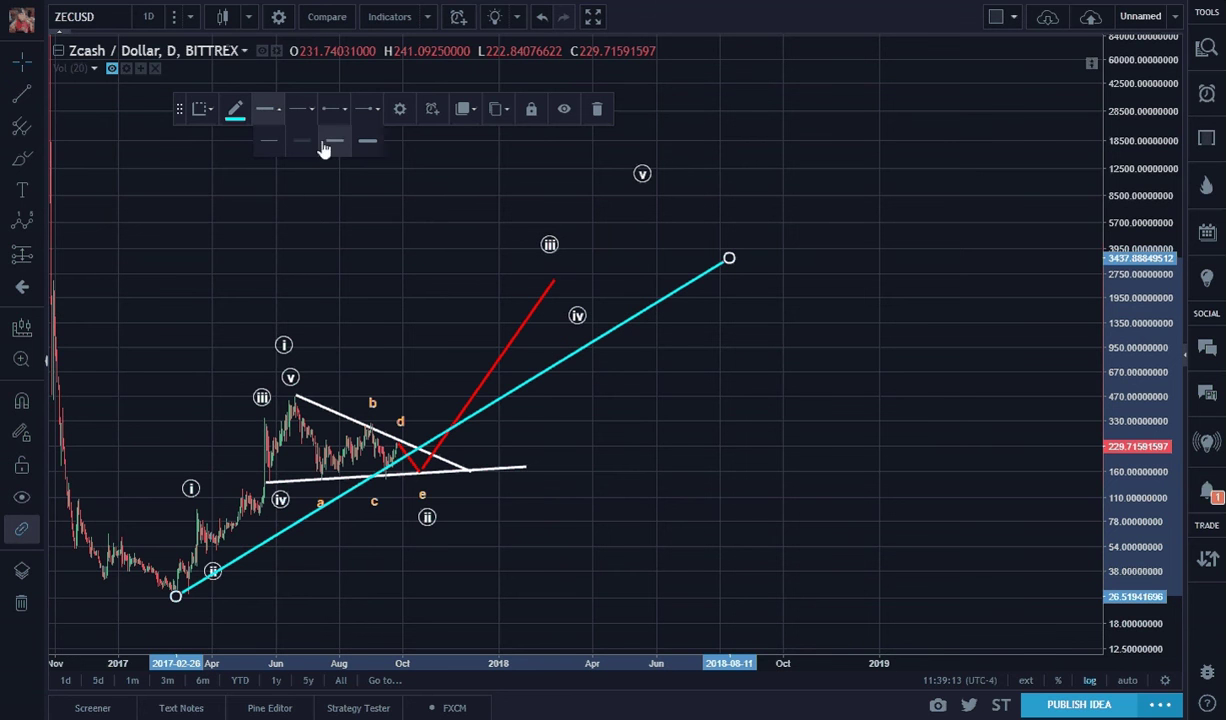
Step: Try a dashed line style on the cyan trend line
{"action": "left_click", "coordinate": [305, 112]}
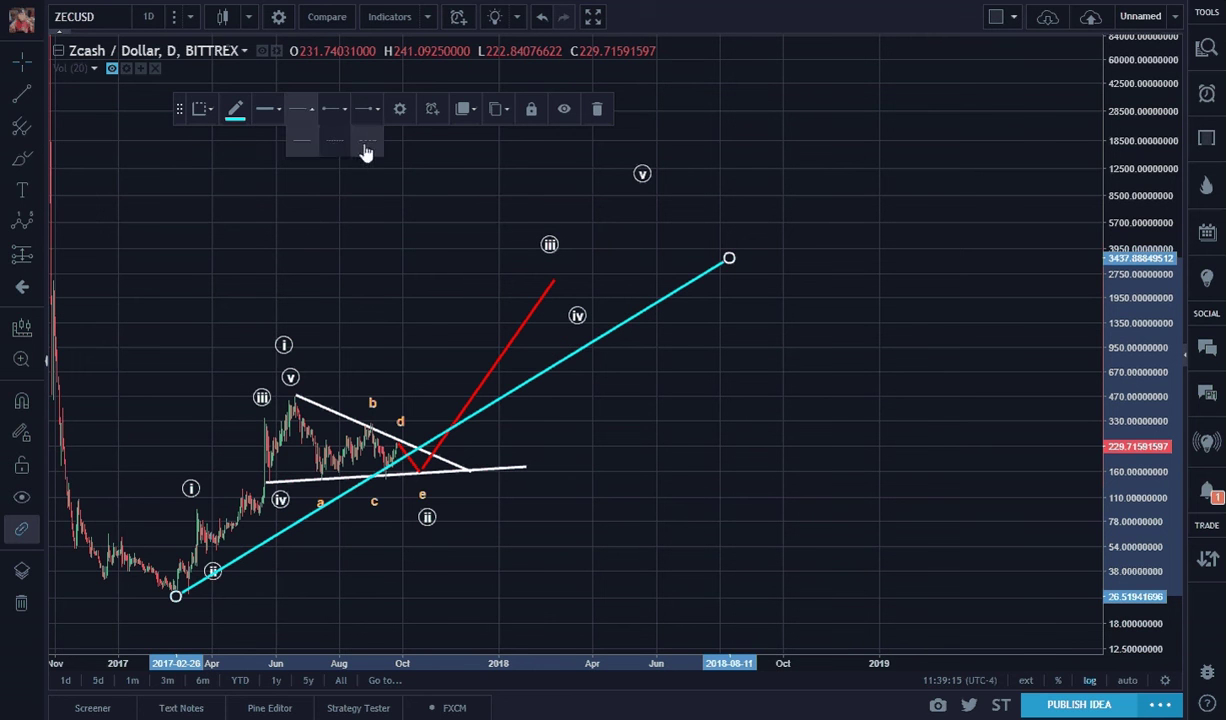
{"action": "left_click", "coordinate": [367, 148]}
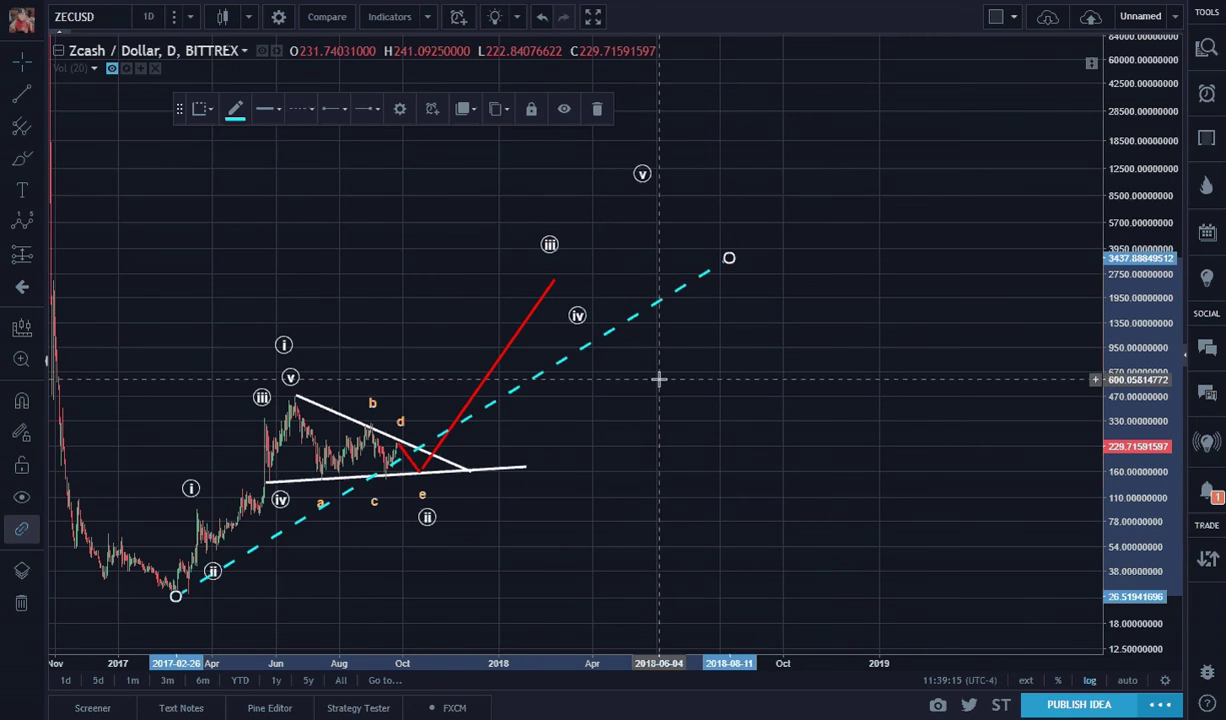
{"action": "left_click", "coordinate": [300, 109]}
{"action": "left_click", "coordinate": [289, 128]}
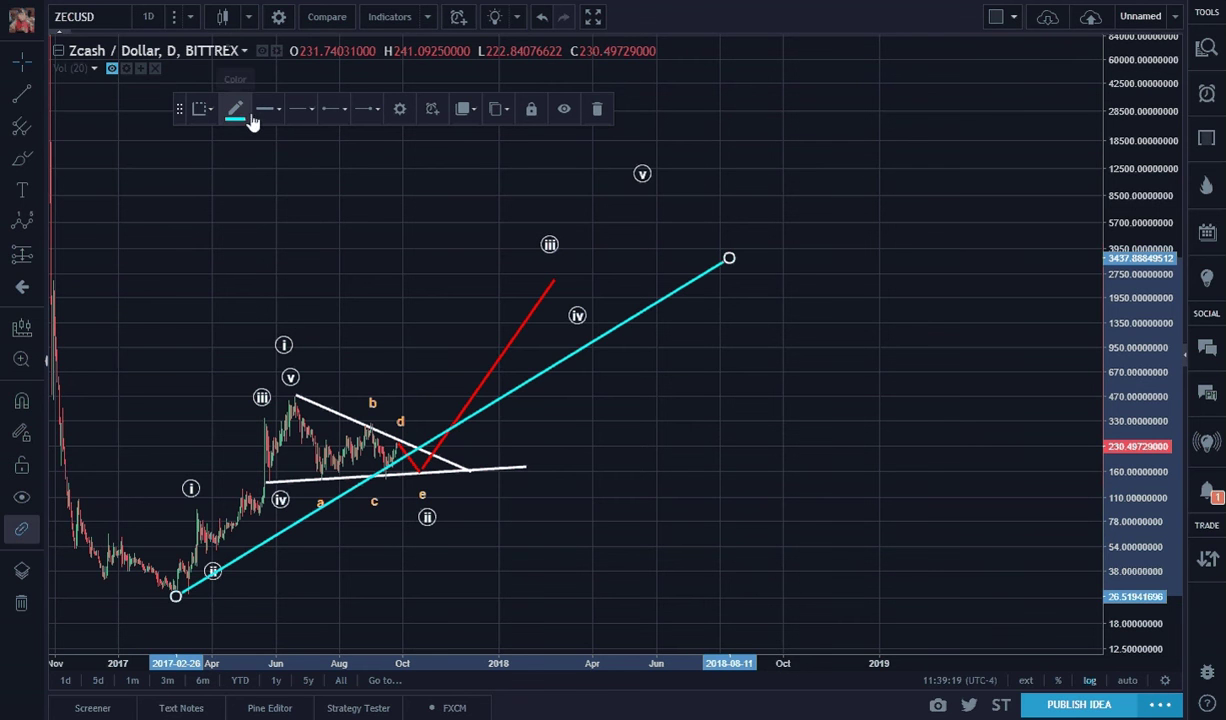
Step: Give the cyan line the thickest width and draw a second one from about 41.8 on 2017-01-28 to about 48247 in late January 2018
{"action": "left_click", "coordinate": [272, 120]}
{"action": "left_click", "coordinate": [367, 148]}
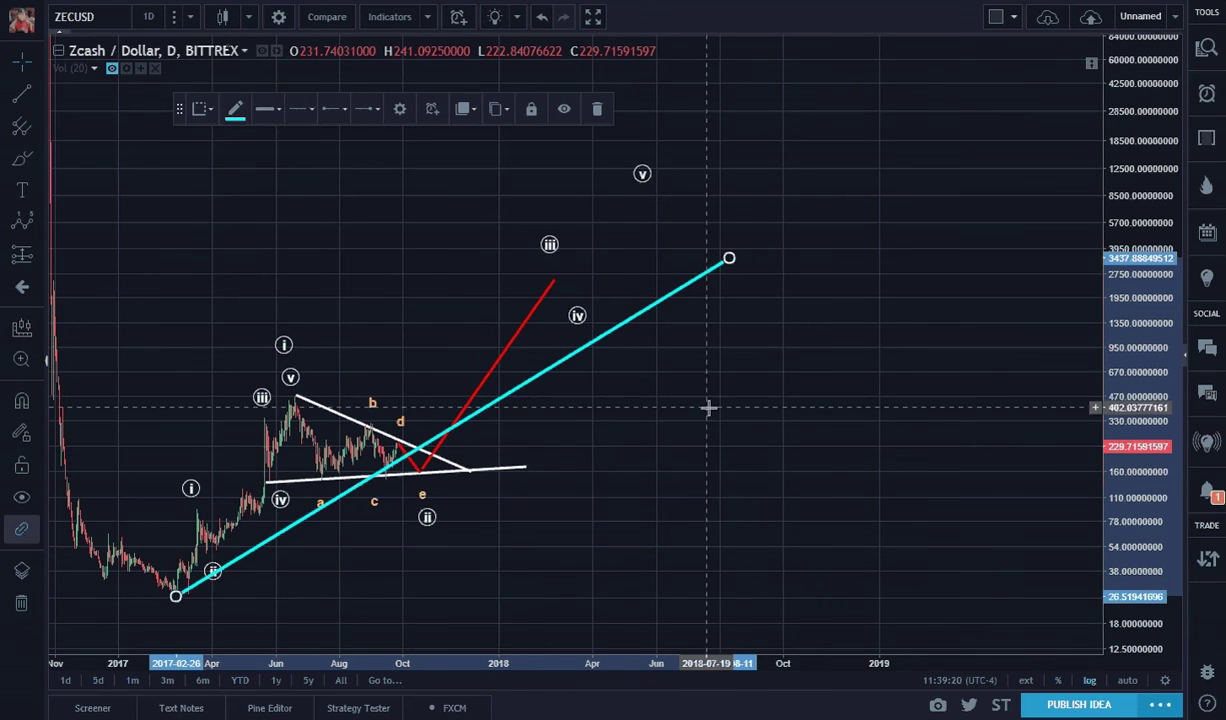
{"action": "left_click_drag", "start_coordinate": [680, 425], "coordinate": [792, 445]}
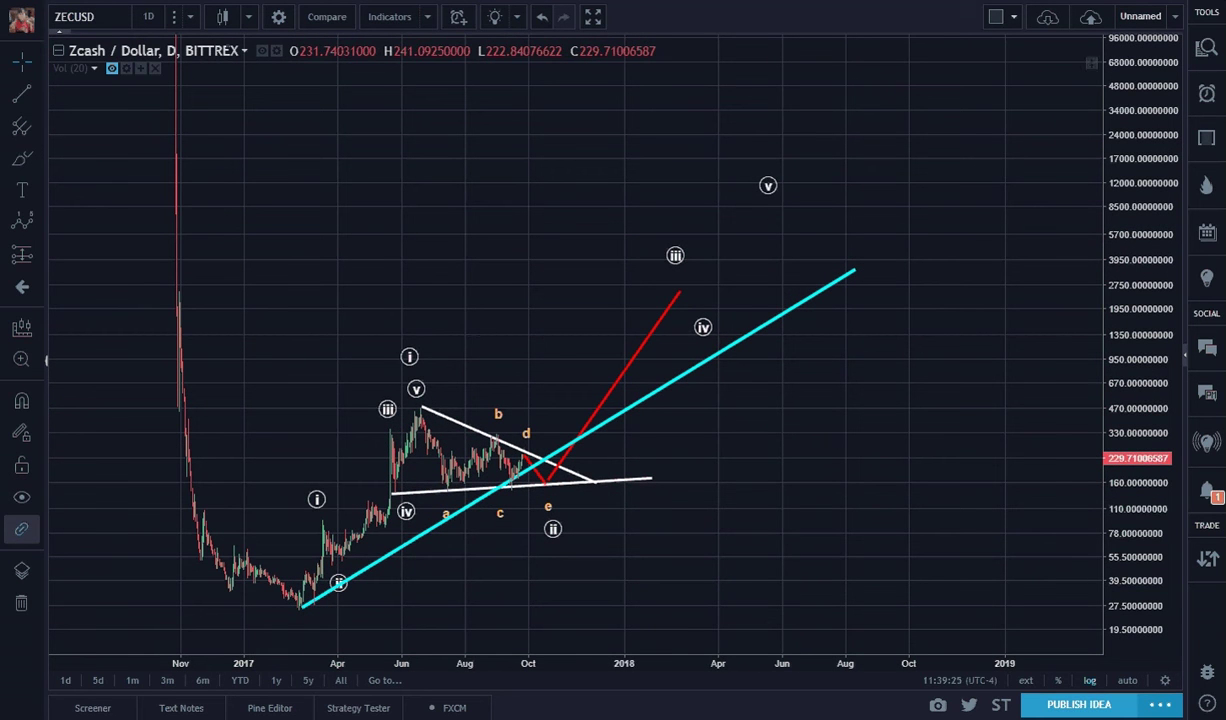
{"action": "mouse_move", "coordinate": [271, 575]}
{"action": "left_mouse_down"}
{"action": "mouse_move", "coordinate": [484, 276]}
{"action": "mouse_move", "coordinate": [651, 72]}
{"action": "mouse_move", "coordinate": [651, 86]}
{"action": "left_mouse_up"}
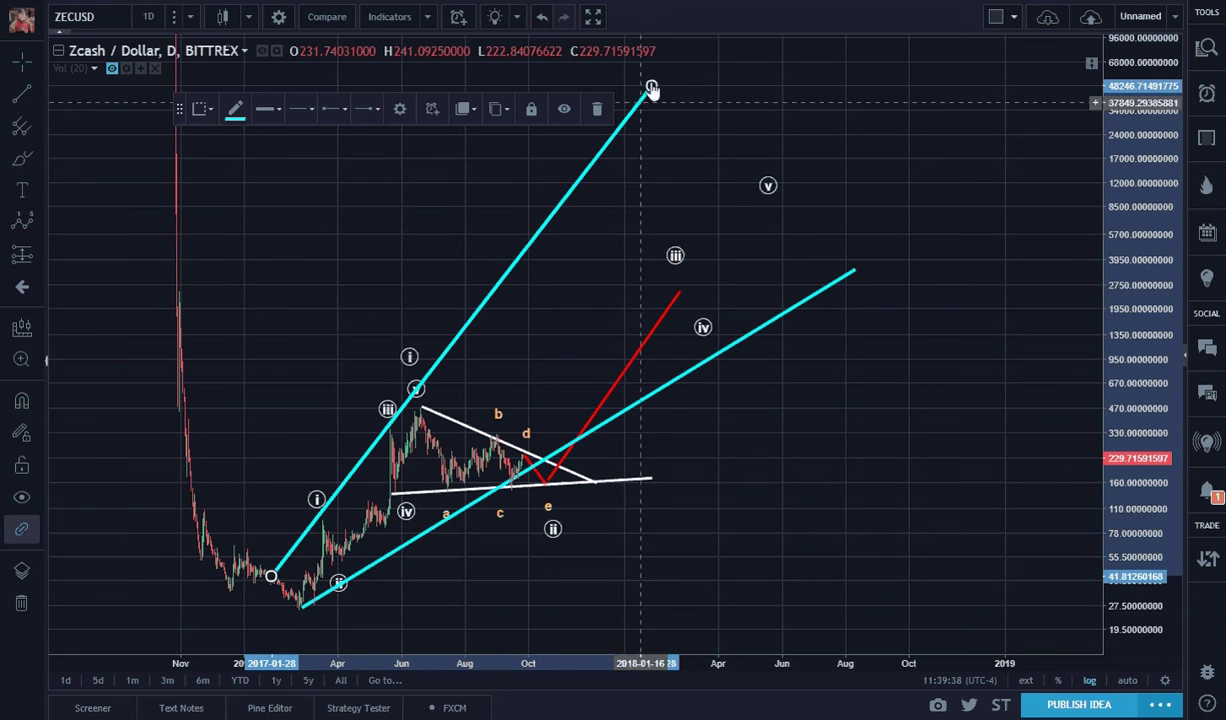
Step: Delete the larger projected impulse wave count and the red projection line rising from wave e
{"action": "left_click", "coordinate": [673, 257]}
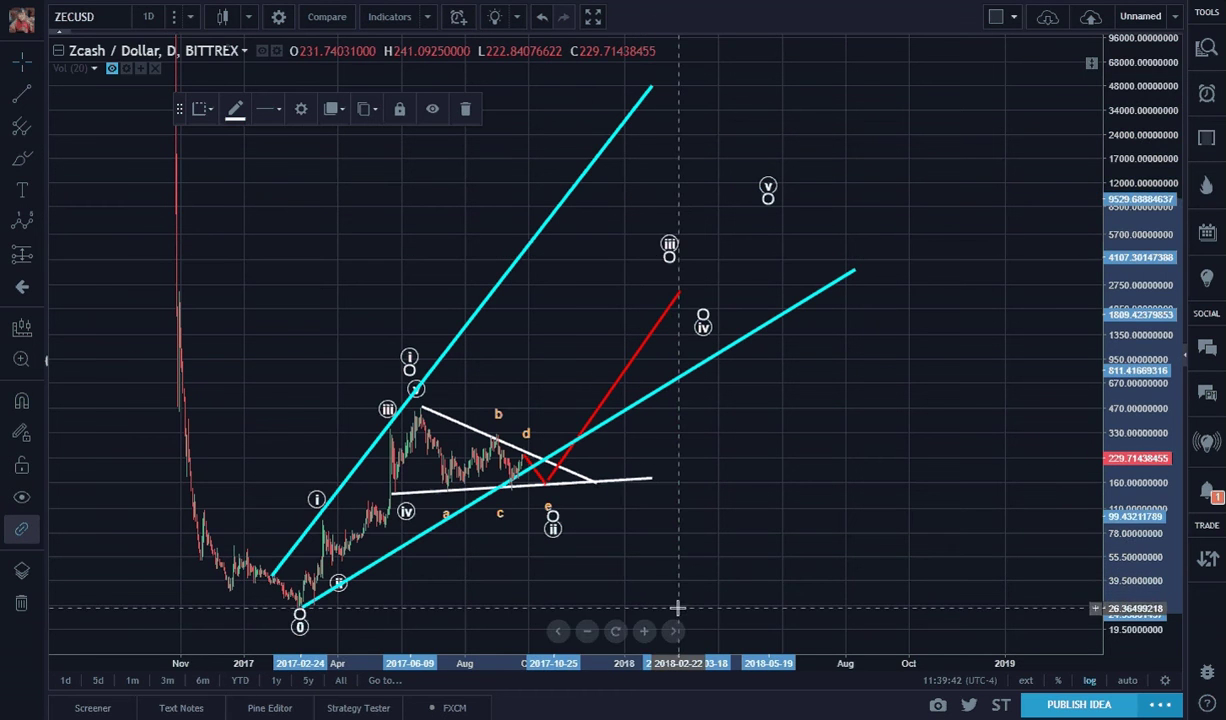
{"action": "left_click", "coordinate": [465, 110]}
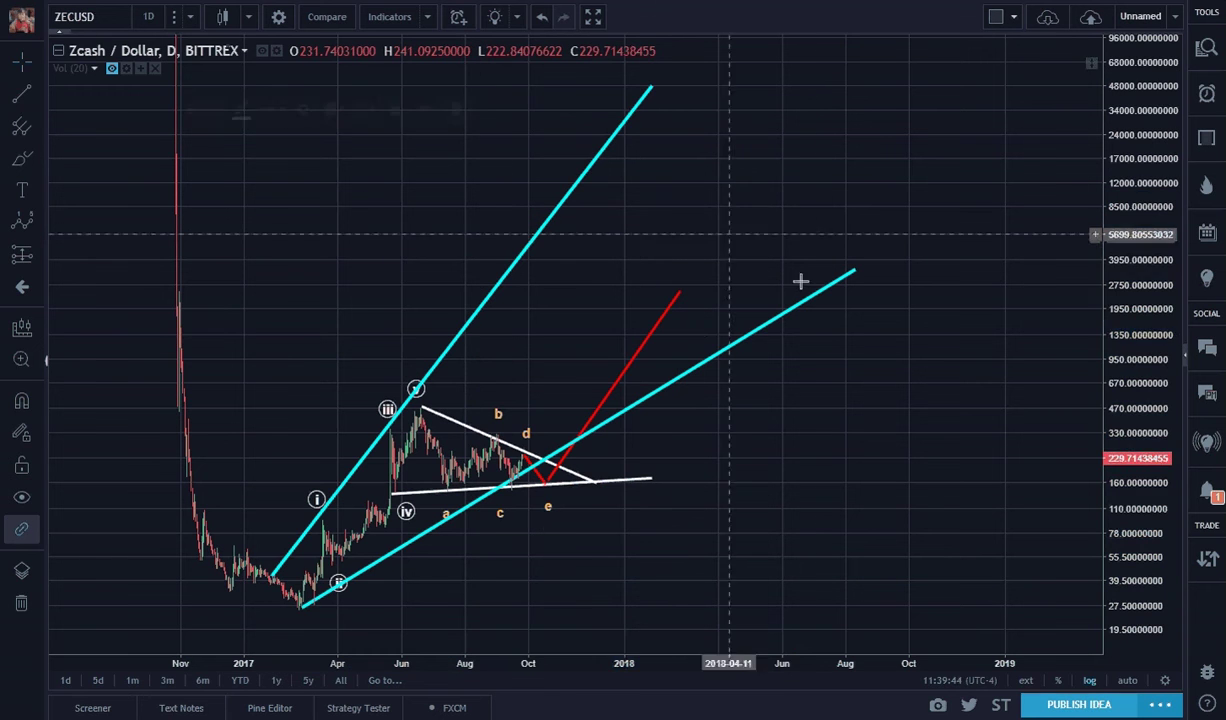
{"action": "left_click", "coordinate": [632, 345]}
{"action": "left_click", "coordinate": [599, 110]}
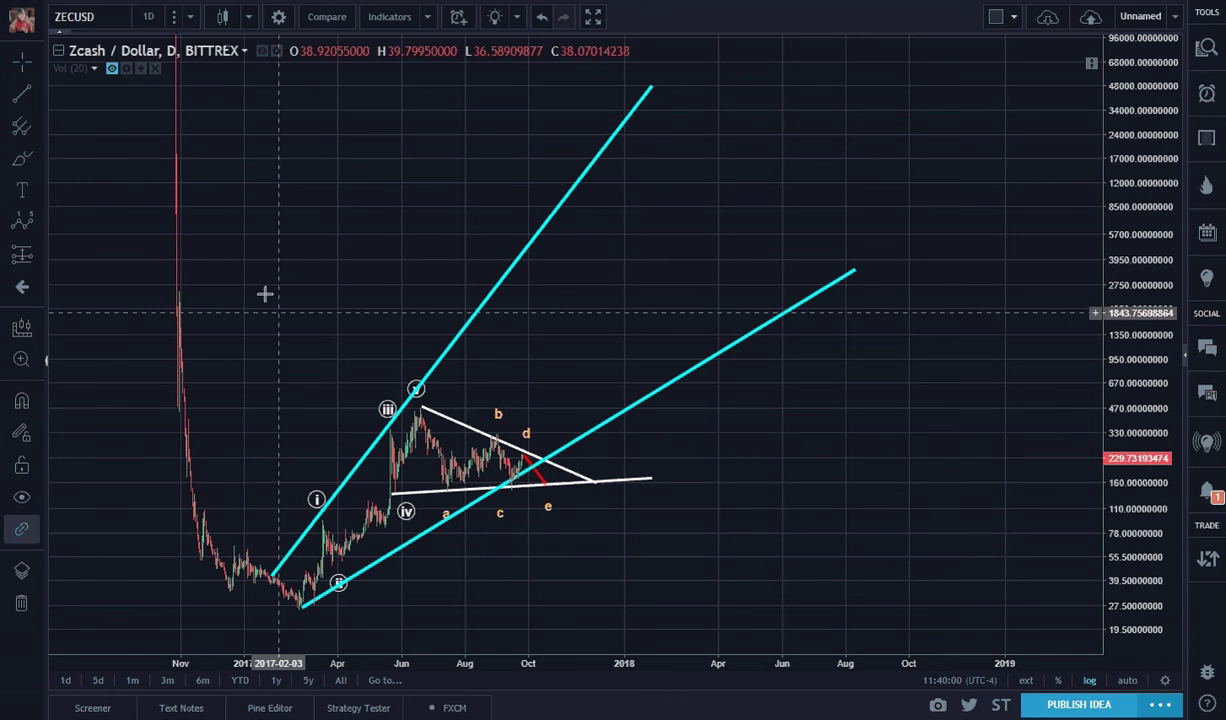
Step: Draw a steep trend line from about 205 in early October 2017 to about 7627 on 2017-10-30 and color it white
{"action": "left_click", "coordinate": [22, 95]}
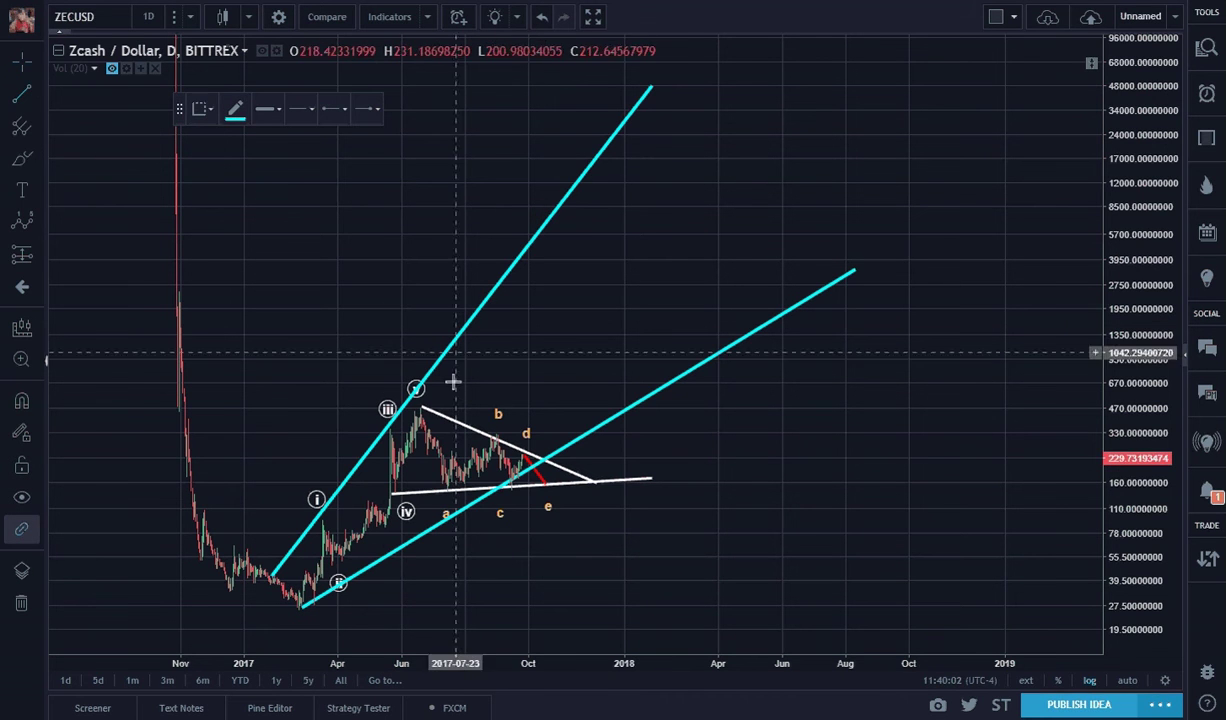
{"action": "left_click", "coordinate": [533, 465]}
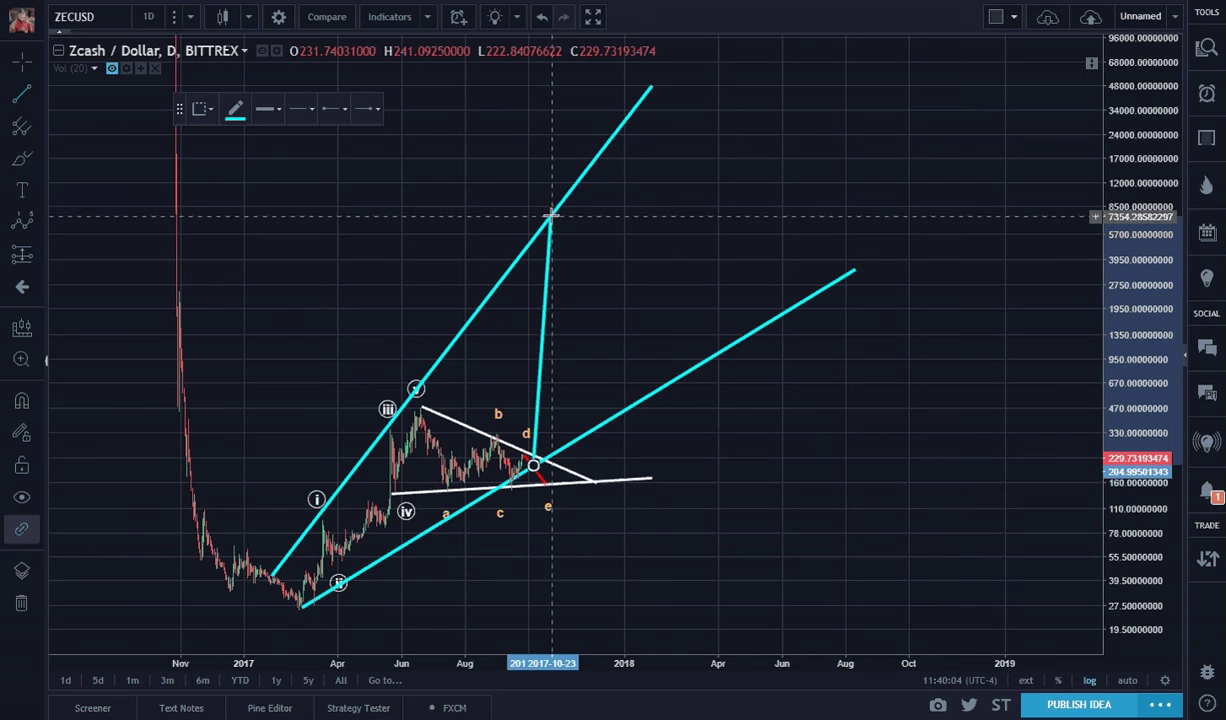
{"action": "left_click", "coordinate": [556, 213]}
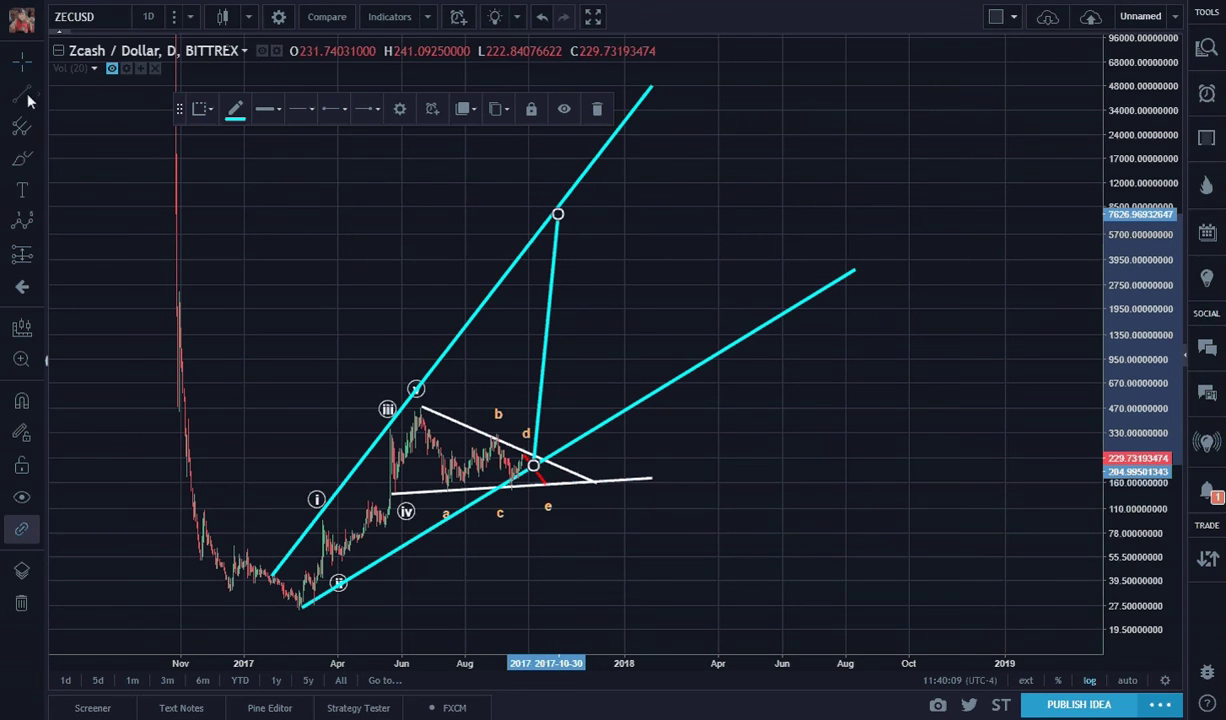
{"action": "left_click", "coordinate": [232, 112]}
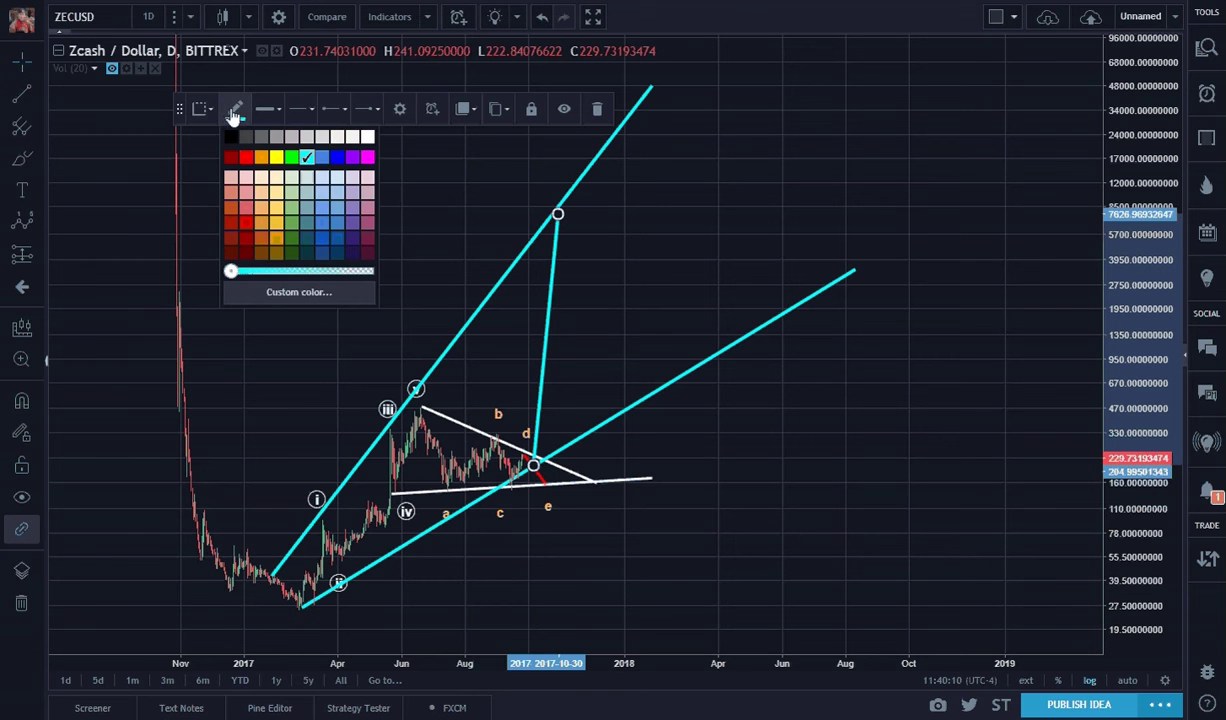
{"action": "left_click", "coordinate": [368, 138]}
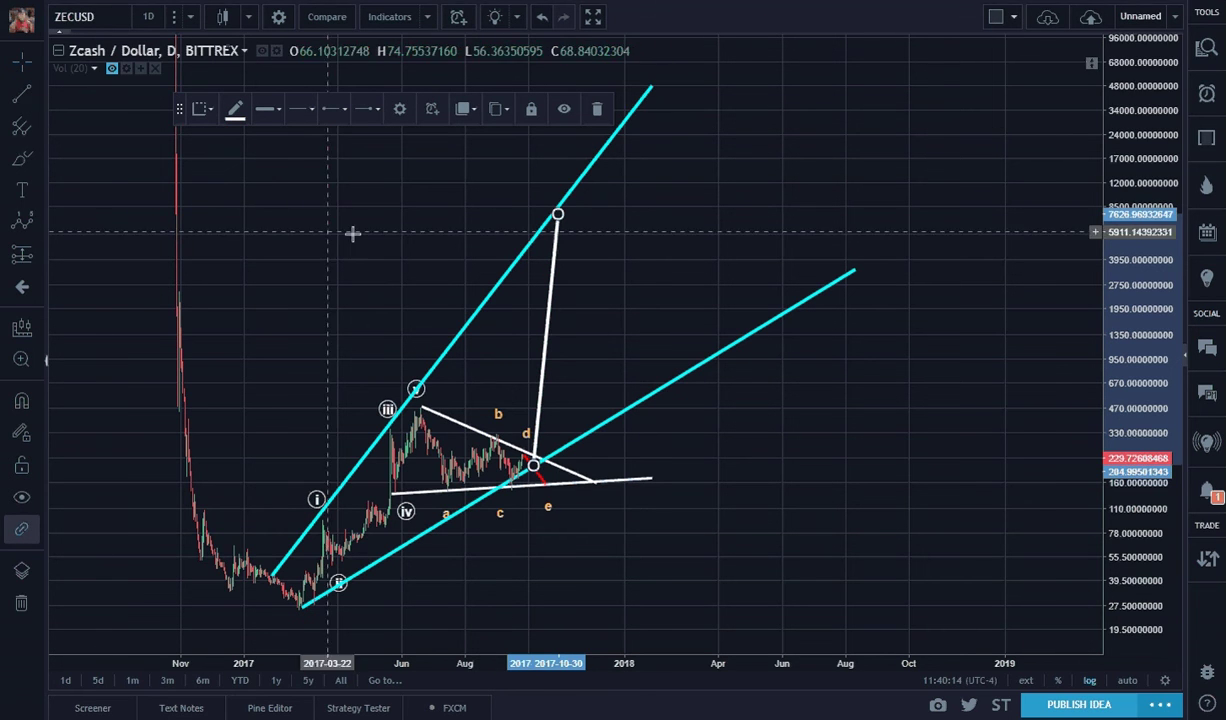
{"action": "left_click", "coordinate": [301, 224]}
Step: Draw a short falling white line from the steep line's peak at about 7178 to about 4527 on 2017-11-29
{"action": "left_click", "coordinate": [24, 94]}
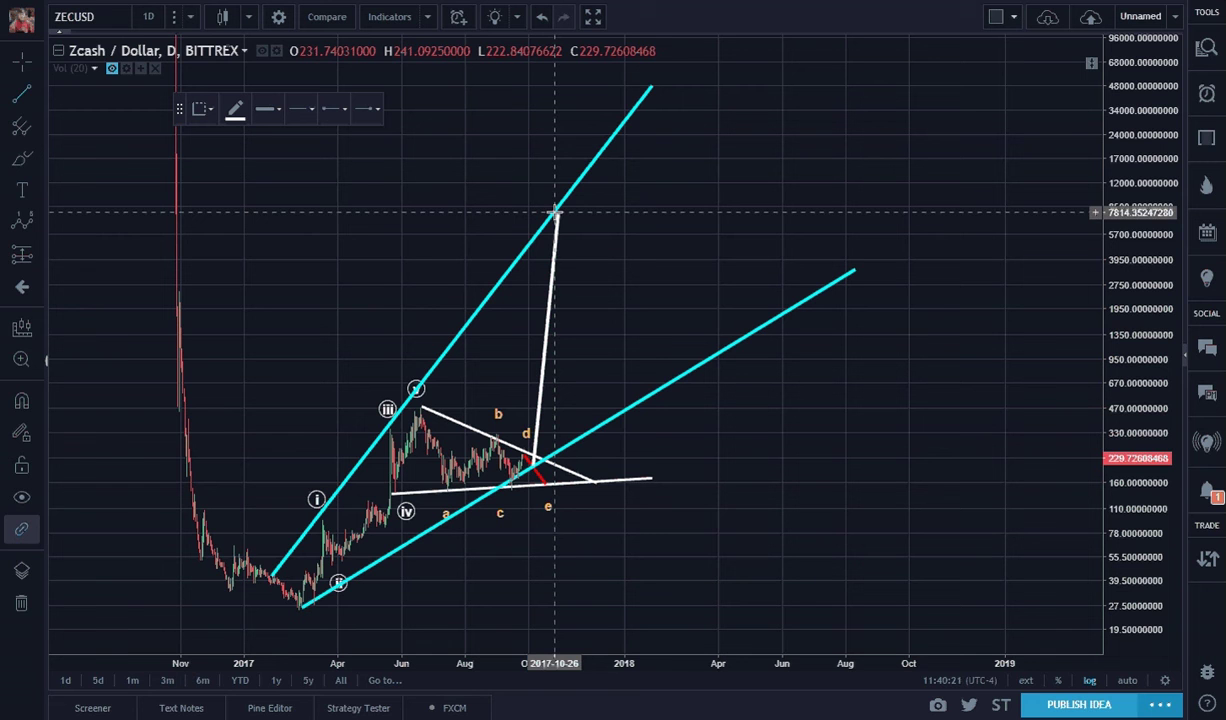
{"action": "left_click", "coordinate": [556, 212]}
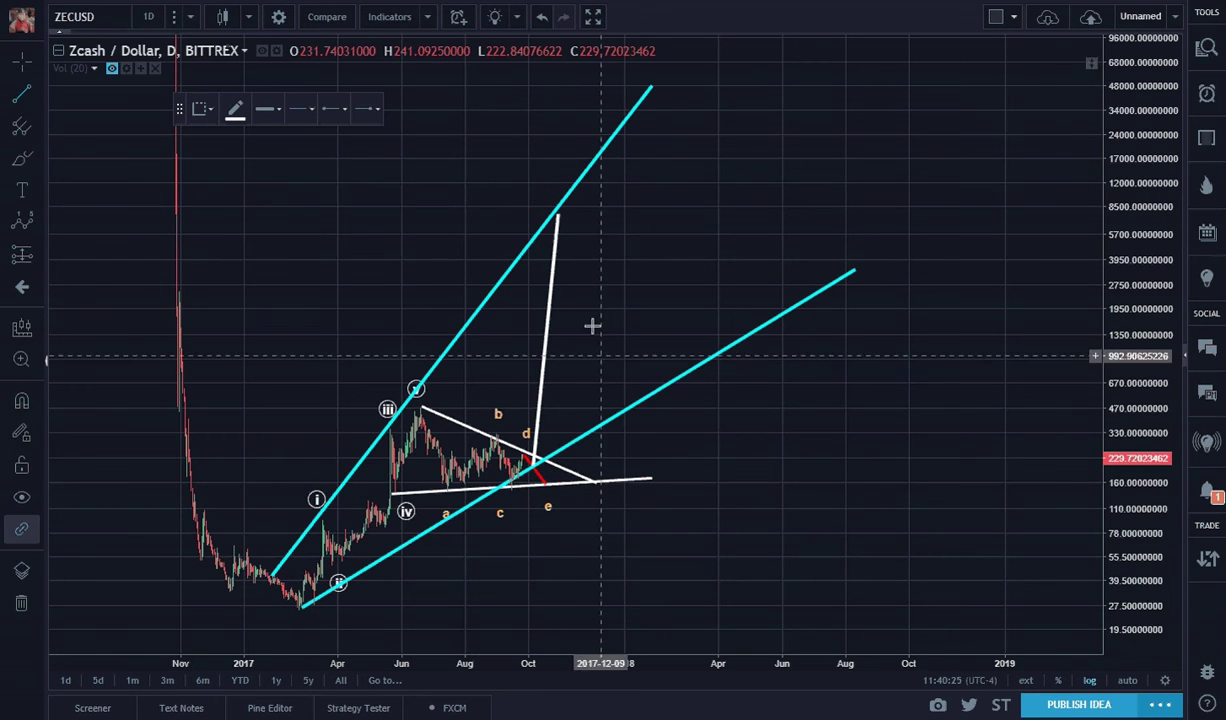
{"action": "left_click_drag", "start_coordinate": [557, 217], "coordinate": [582, 217]}
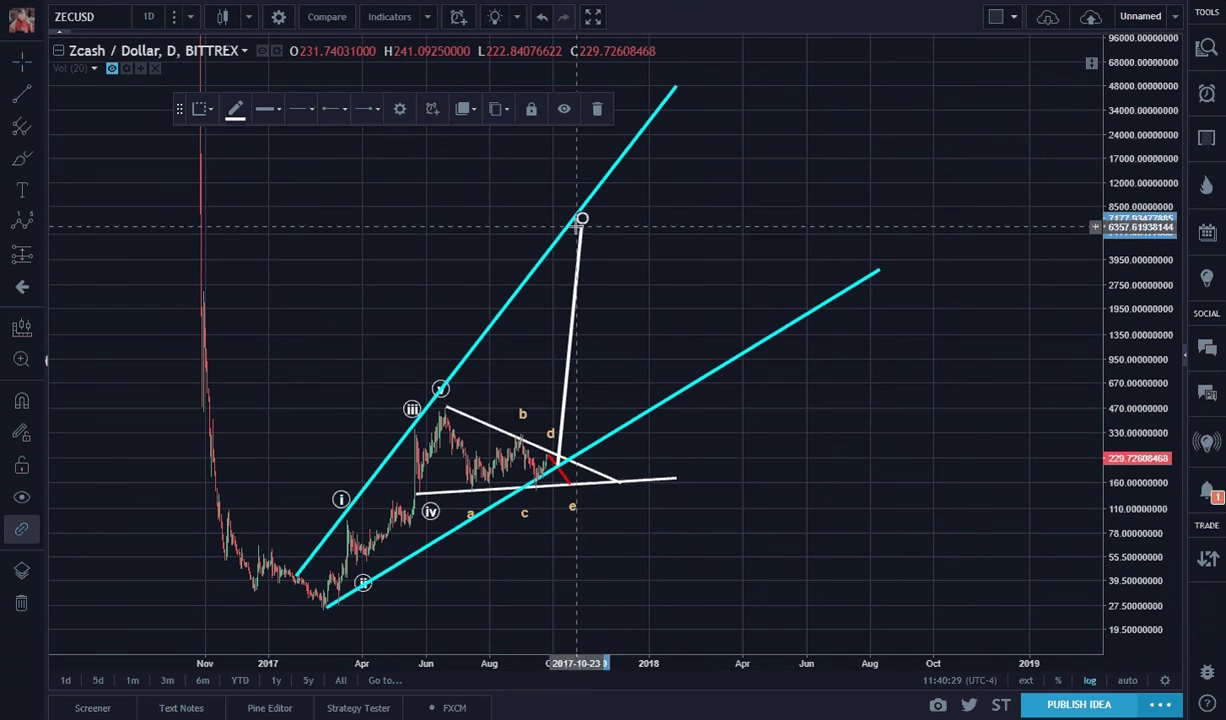
{"action": "left_click", "coordinate": [582, 220]}
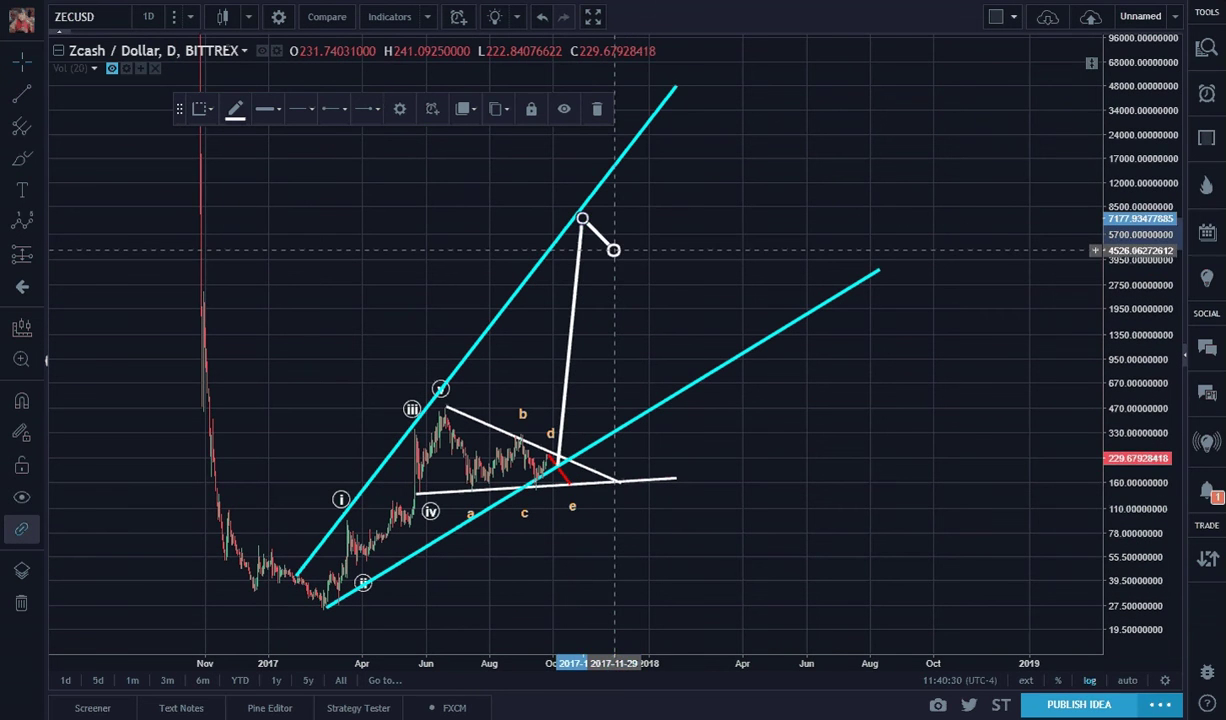
{"action": "right_click", "coordinate": [614, 251]}
{"action": "left_click", "coordinate": [603, 287]}
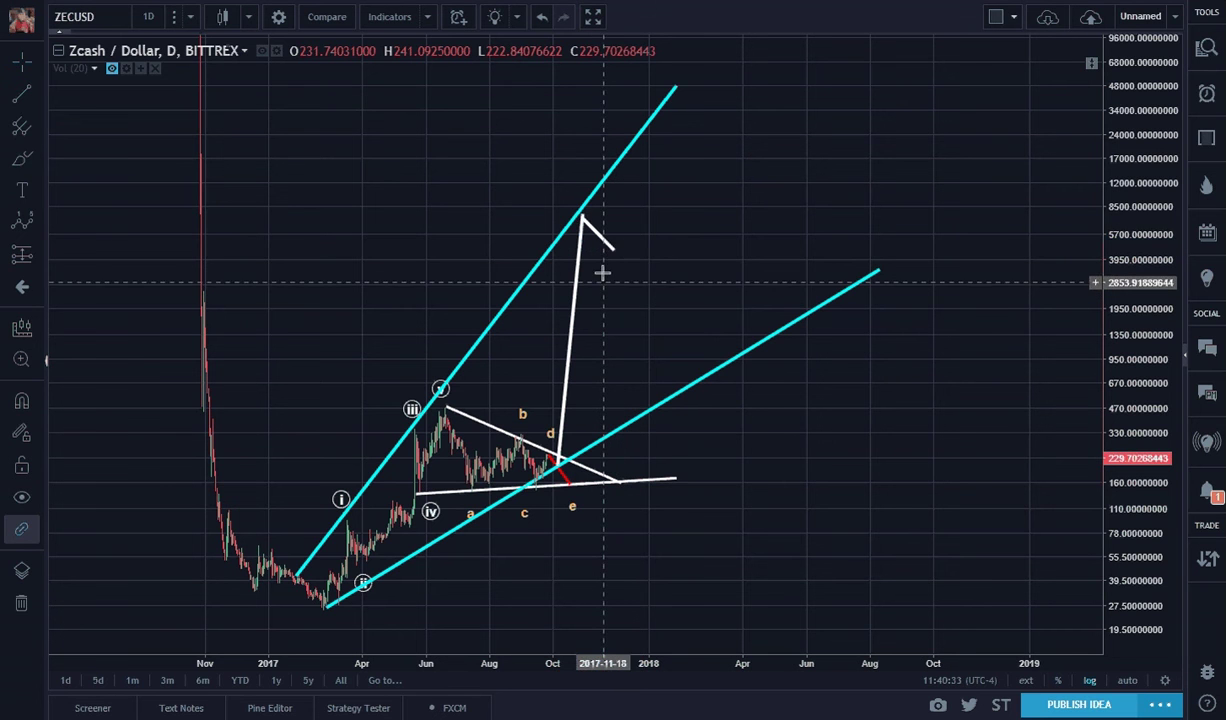
Step: Delete the short falling white line and the steep white projection line
{"action": "key", "text": "Delete"}
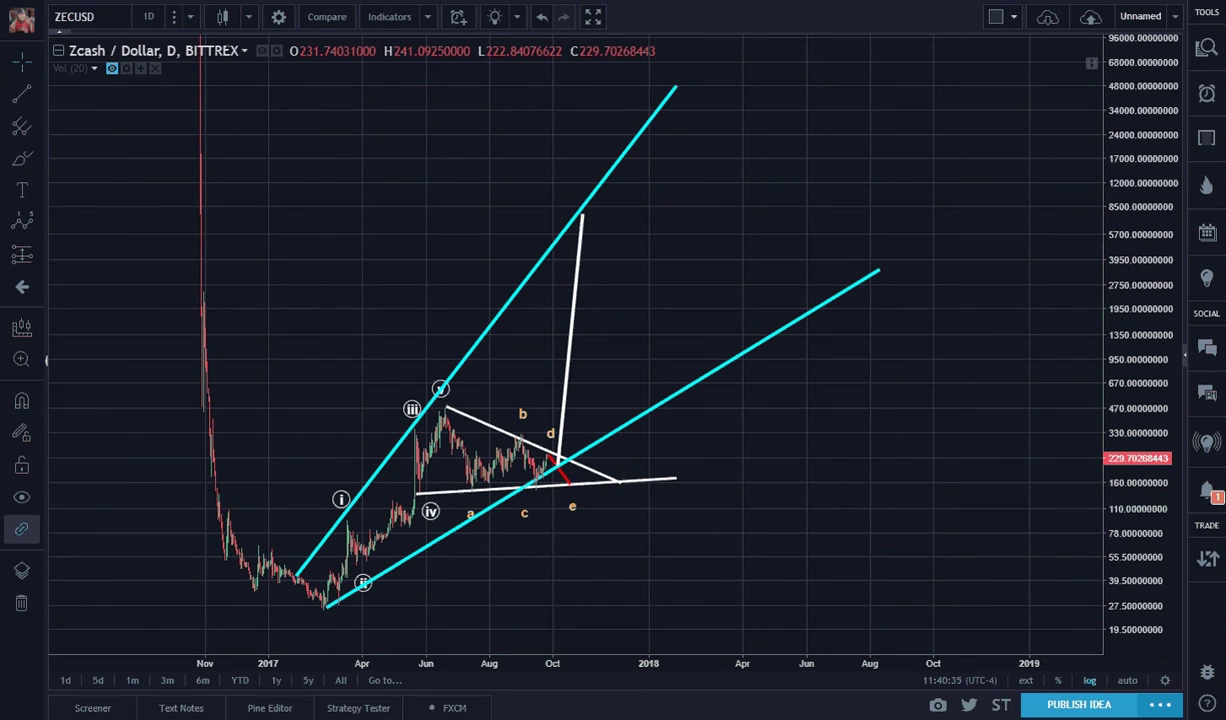
{"action": "left_click", "coordinate": [572, 330]}
{"action": "key", "text": "Delete"}
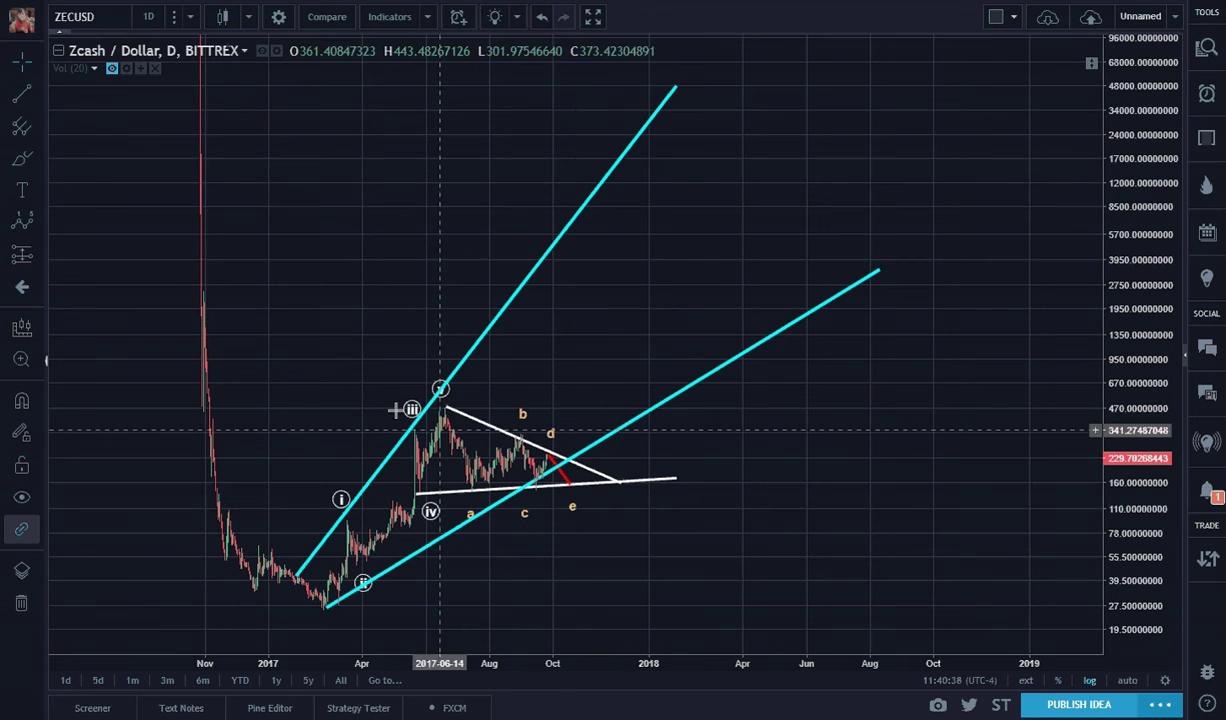
Step: Draw an Elliott Impulse Wave (12345) from about 22 on 2017-02-17 through i at 1005, ii at 93, iii at 7091, iv at 1177 to v above the upper cyan line
{"action": "left_click", "coordinate": [36, 219]}
{"action": "left_click", "coordinate": [170, 397]}
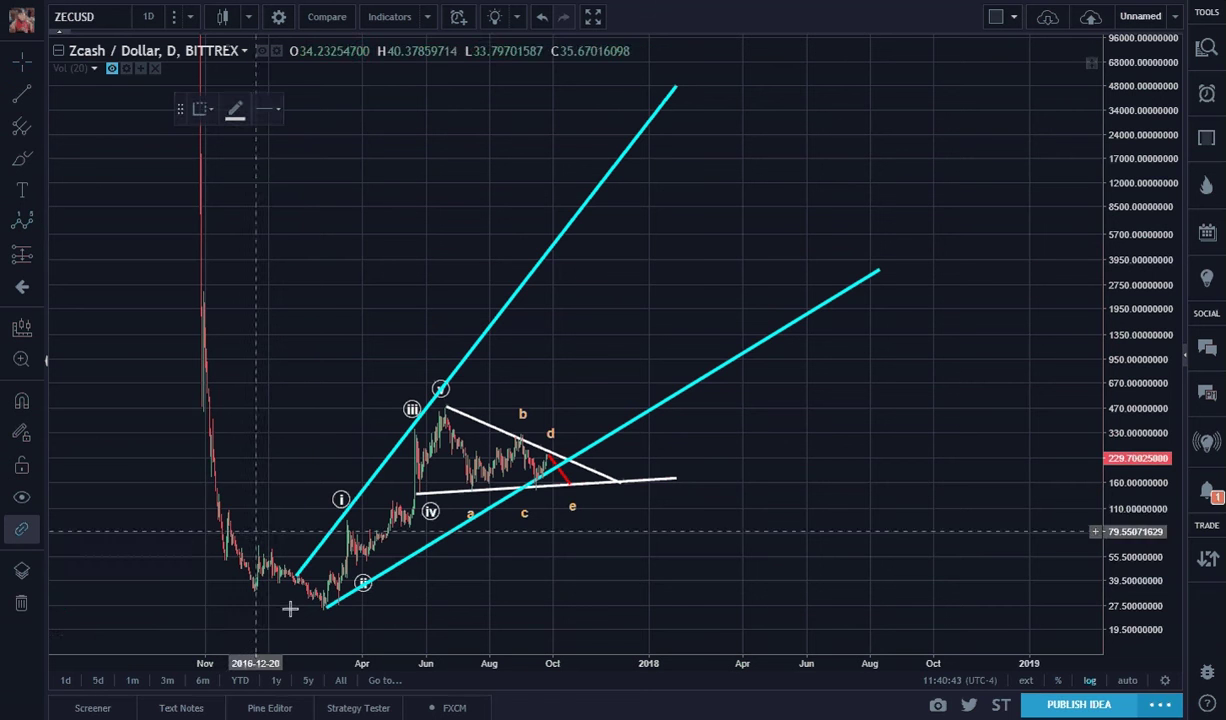
{"action": "left_click", "coordinate": [317, 633]}
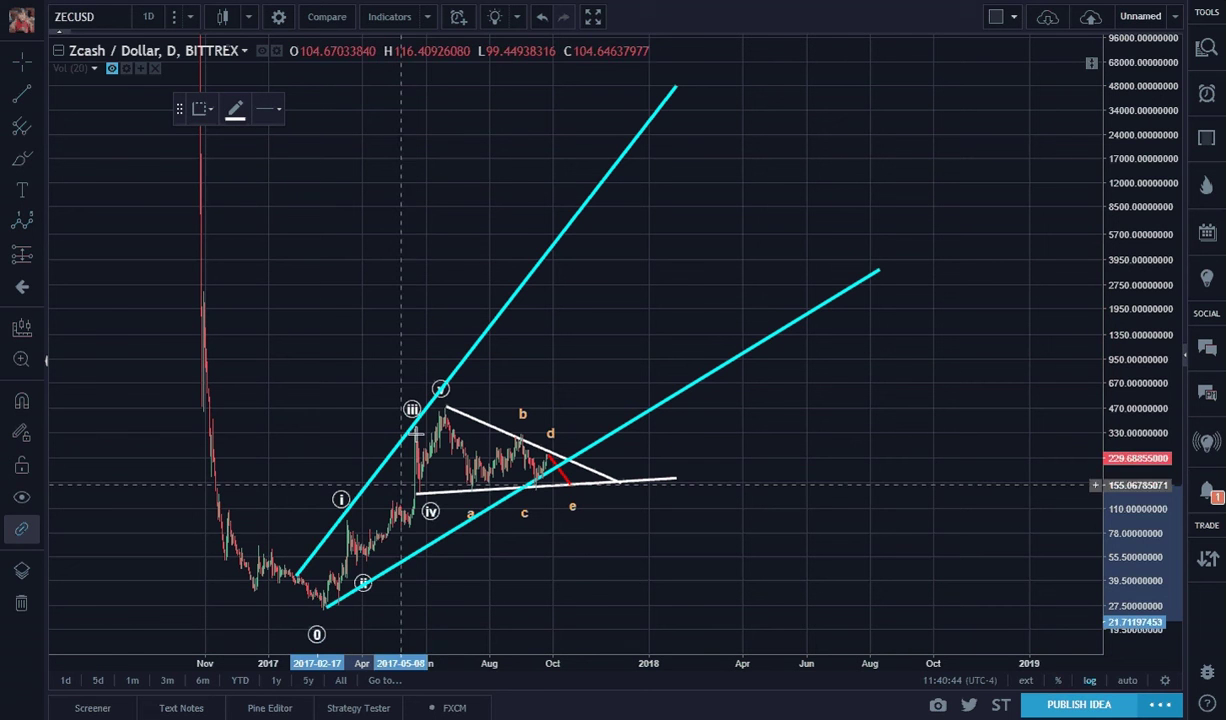
{"action": "left_click", "coordinate": [433, 355]}
{"action": "left_click", "coordinate": [575, 521]}
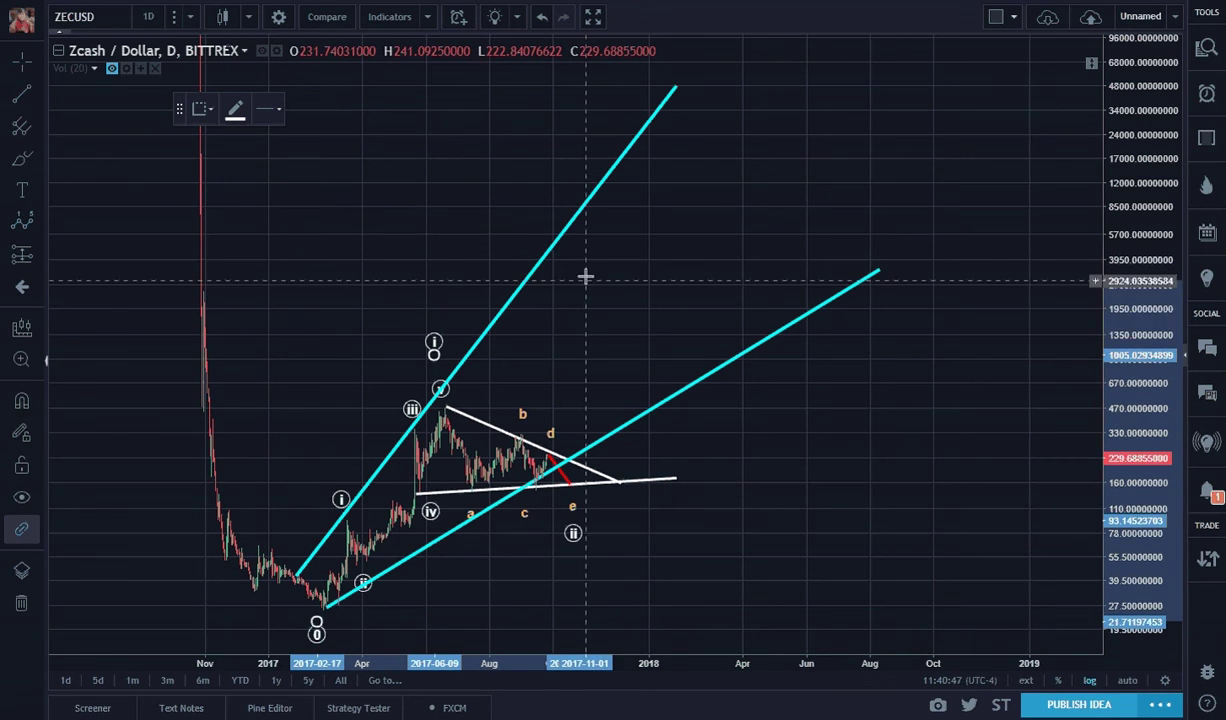
{"action": "left_click", "coordinate": [583, 216]}
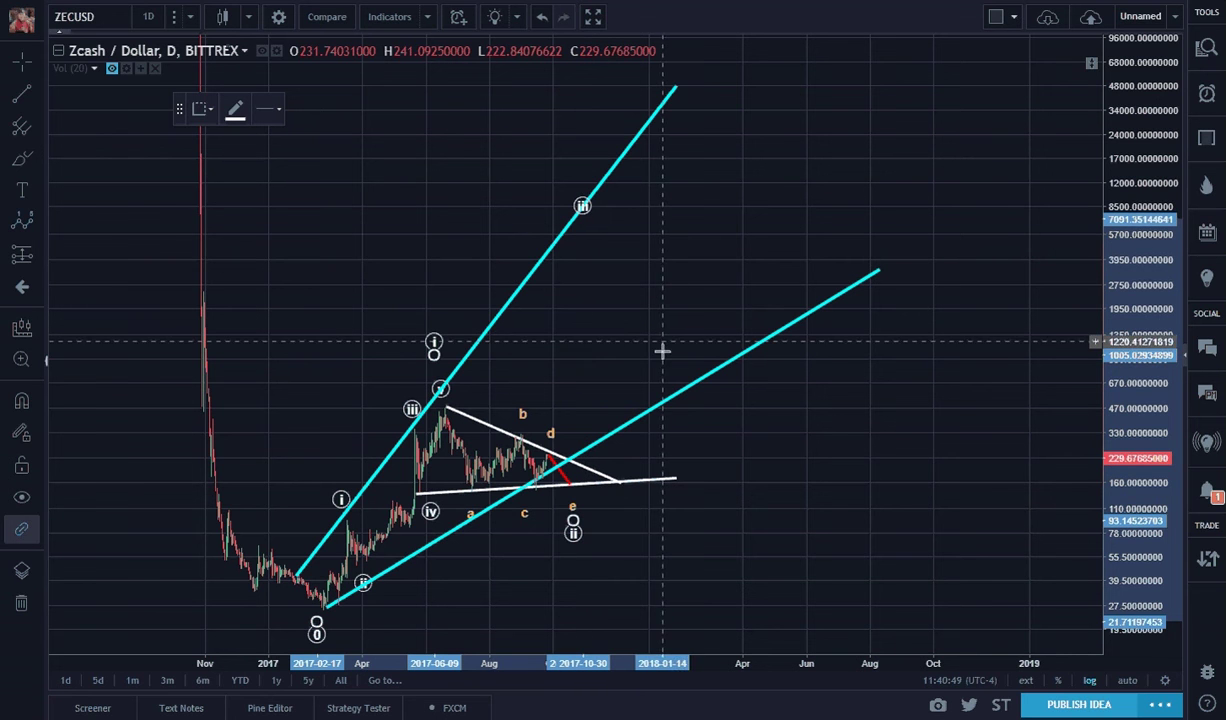
{"action": "left_click", "coordinate": [731, 355]}
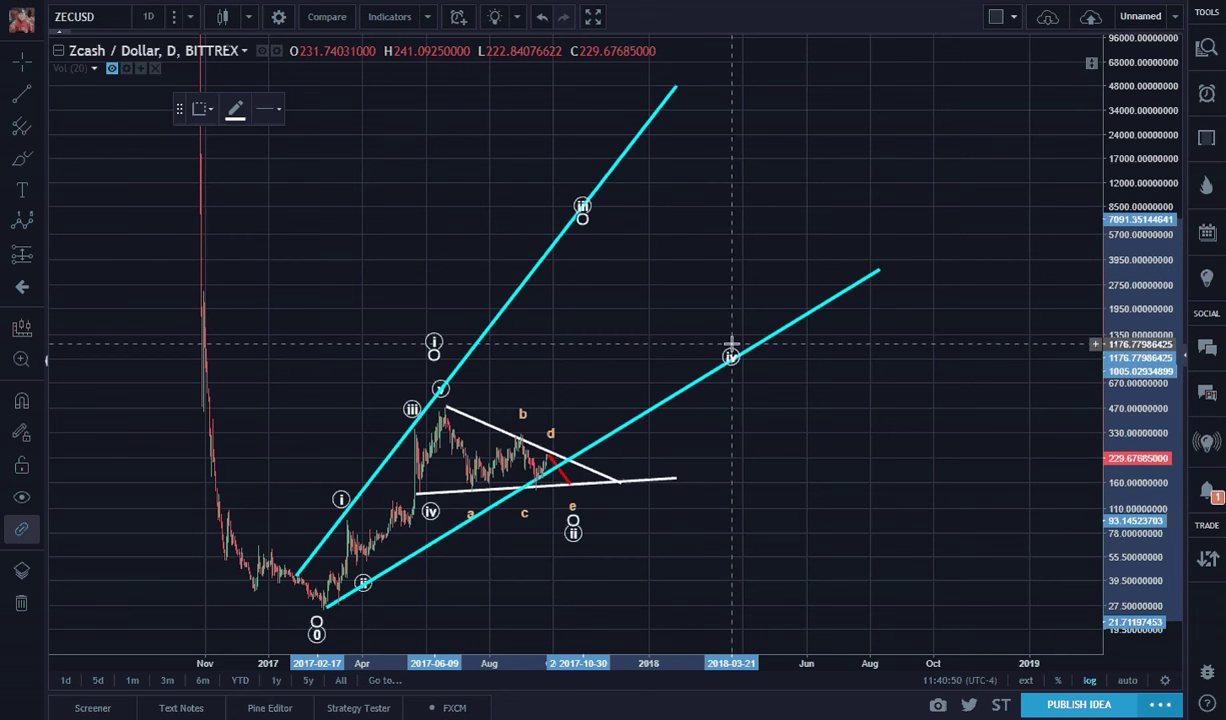
{"action": "left_click", "coordinate": [717, 66]}
Step: Extend the upper cyan channel line along its slope to the wave v label
{"action": "left_click_drag", "start_coordinate": [677, 86], "coordinate": [707, 50]}
{"action": "left_click", "coordinate": [904, 183]}
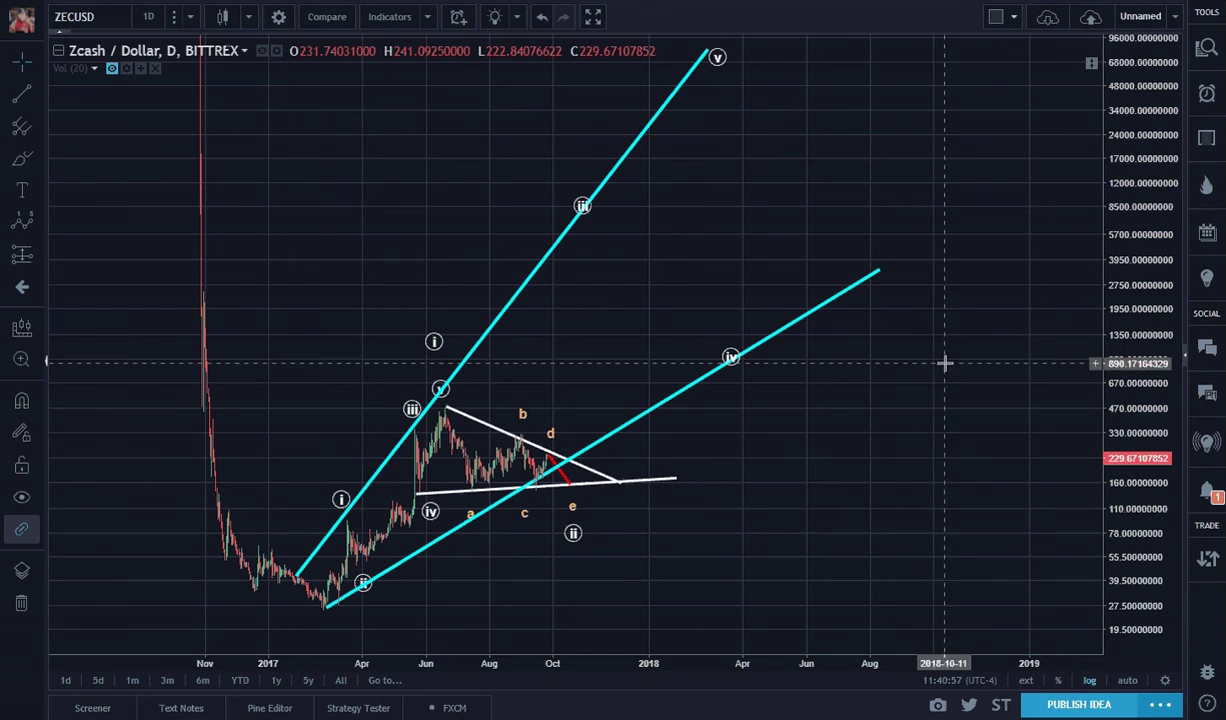